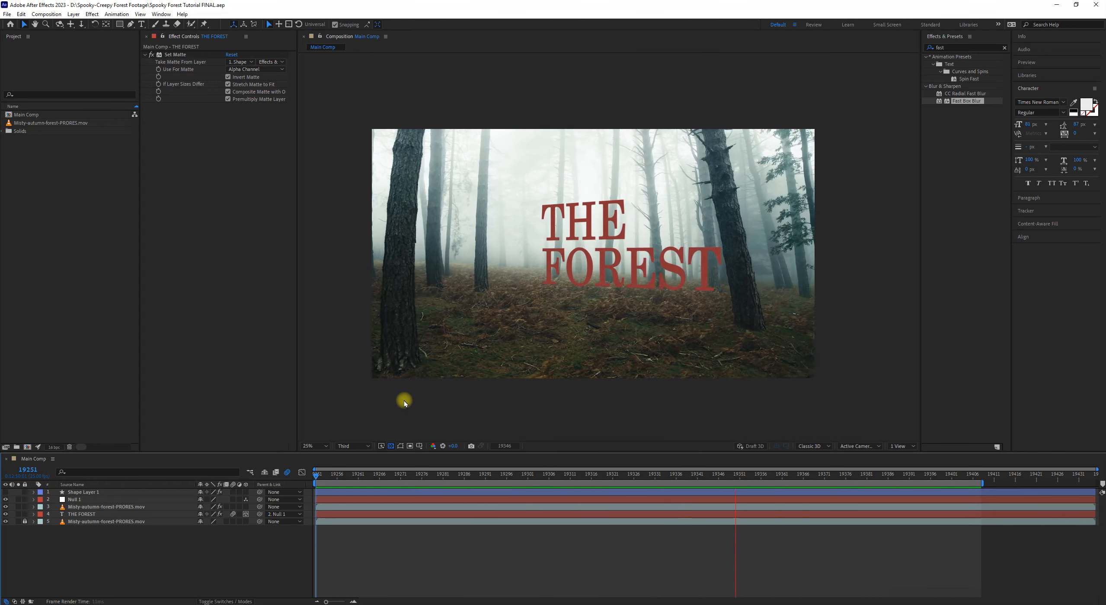
# - Preview the composition and check how the title text moves behind the leaning tree between frames 19251 and 19365
pyautogui.press('space')
pyautogui.moveTo(747, 476); pyautogui.dragTo(168, 400)
pyautogui.press('space')
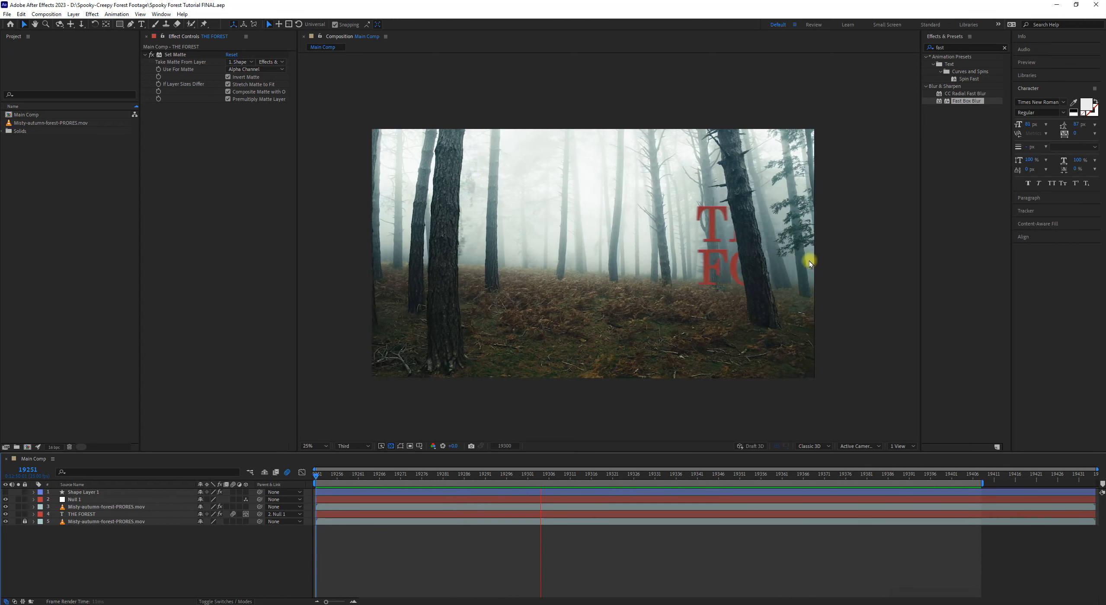
pyautogui.press('space')
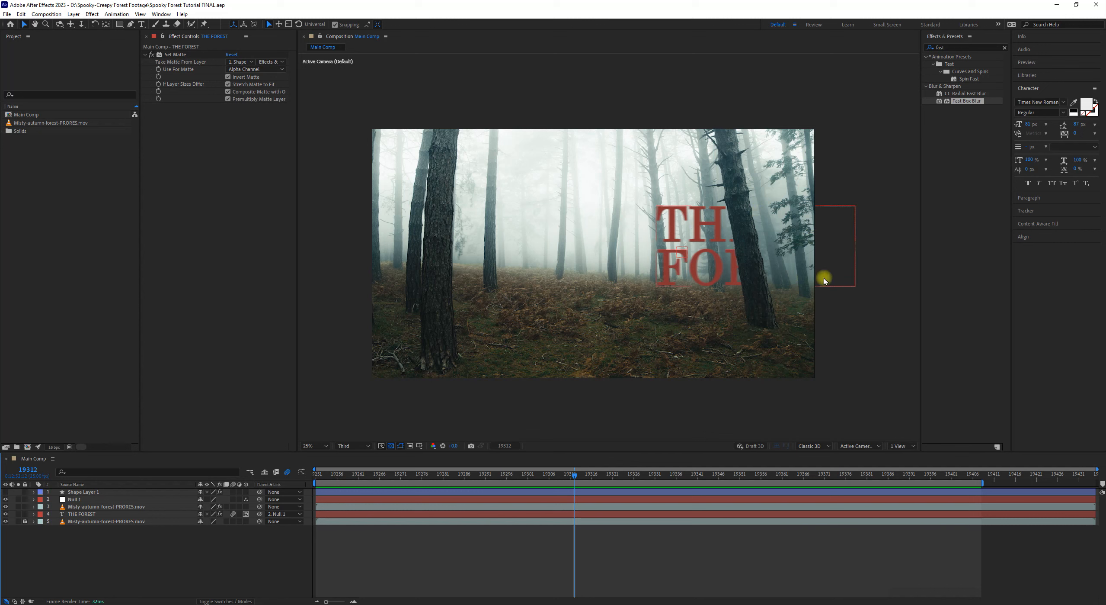
pyautogui.press('space')
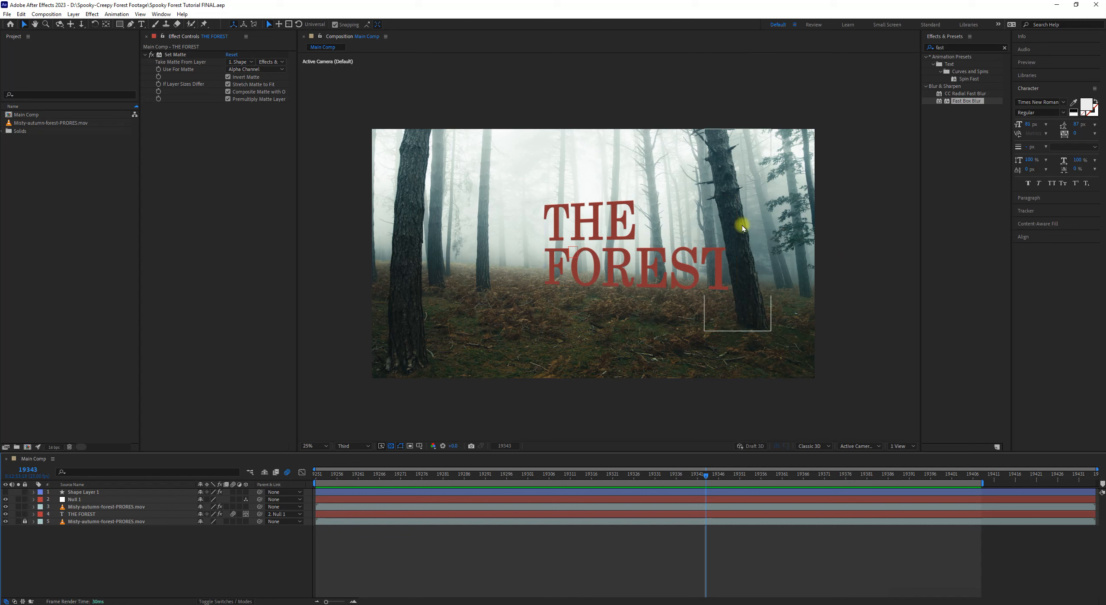
pyautogui.press('space')
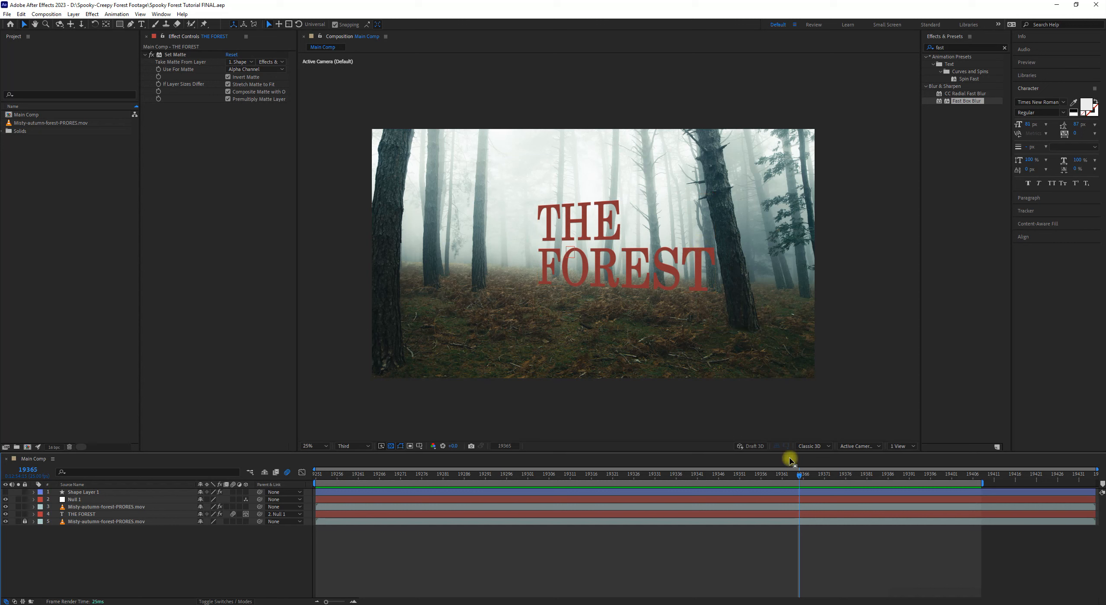
pyautogui.moveTo(800, 474); pyautogui.dragTo(688, 447)
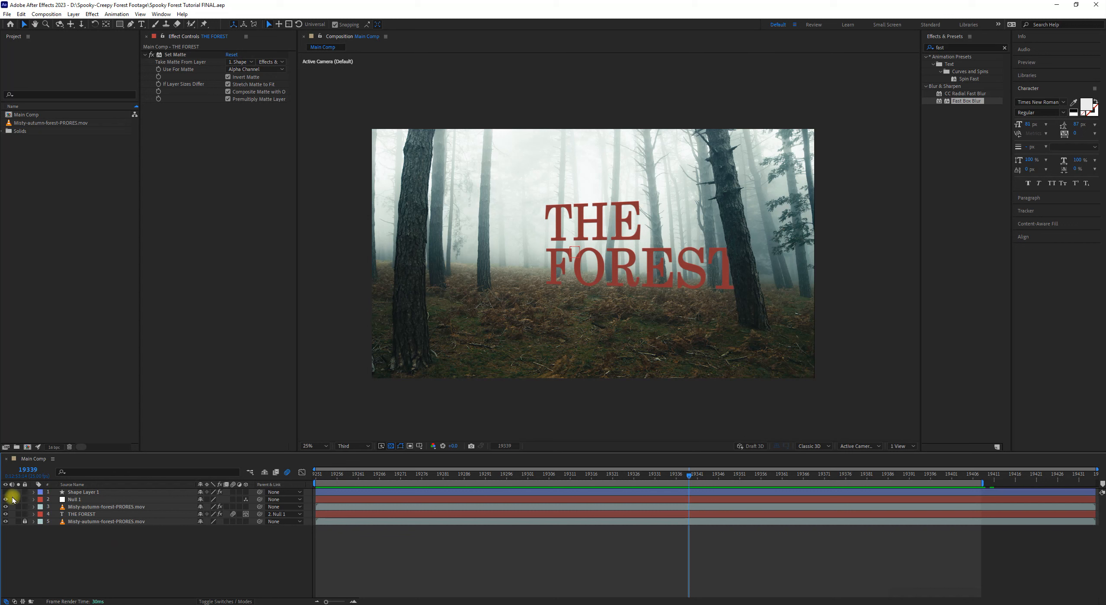
# - Make Shape Layer 1 visible and examine its red shape beside the leaning tree and its Fast Box Blur effect
pyautogui.click(88, 492)
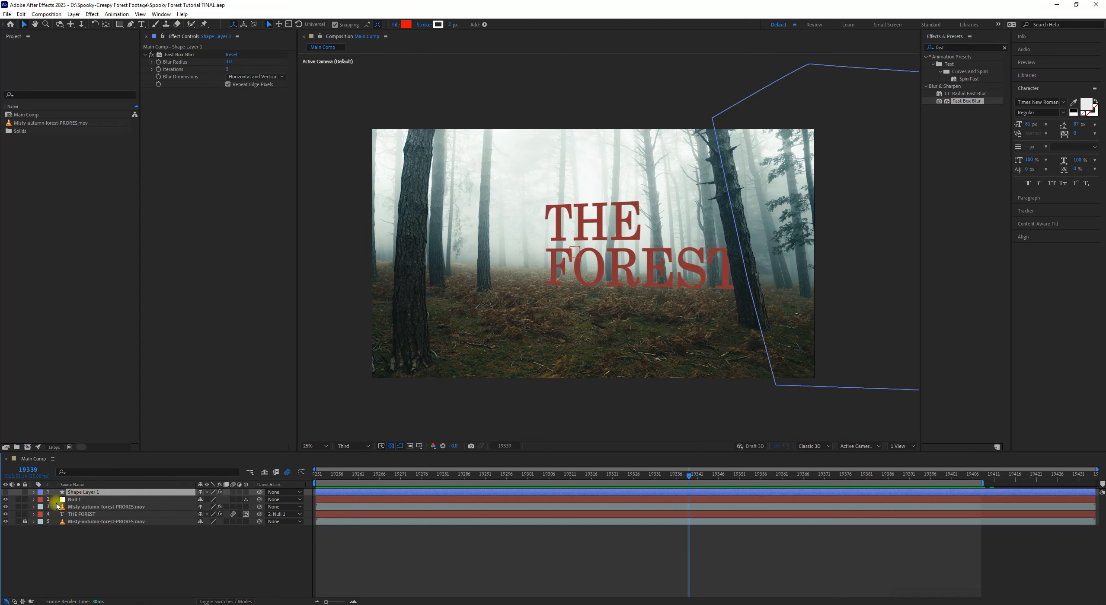
pyautogui.click(6, 491)
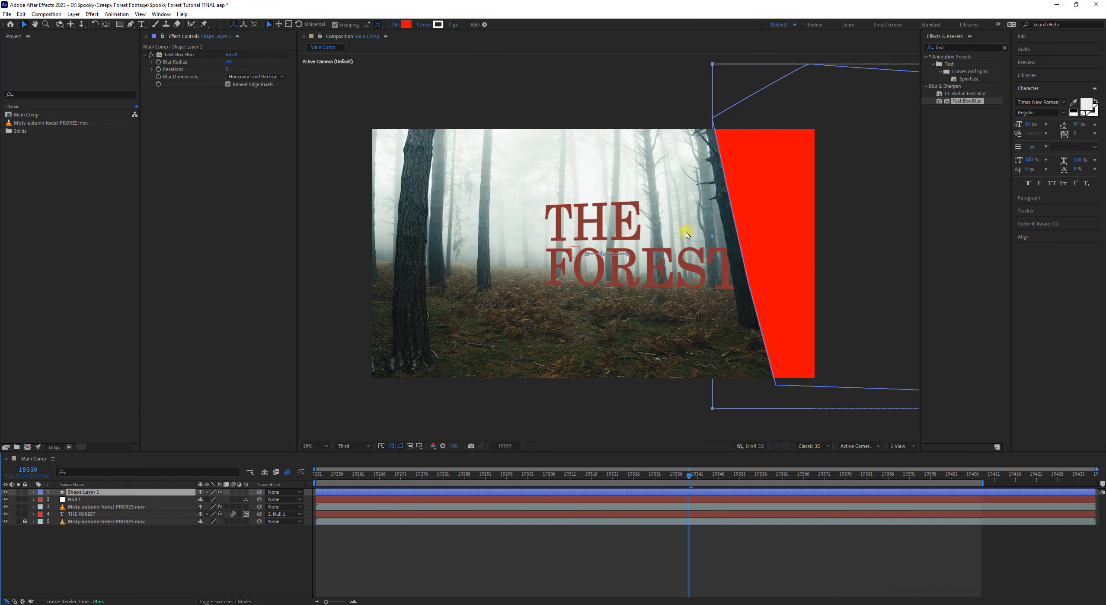
pyautogui.press('space')
pyautogui.moveTo(632, 194); pyautogui.dragTo(570, 198)
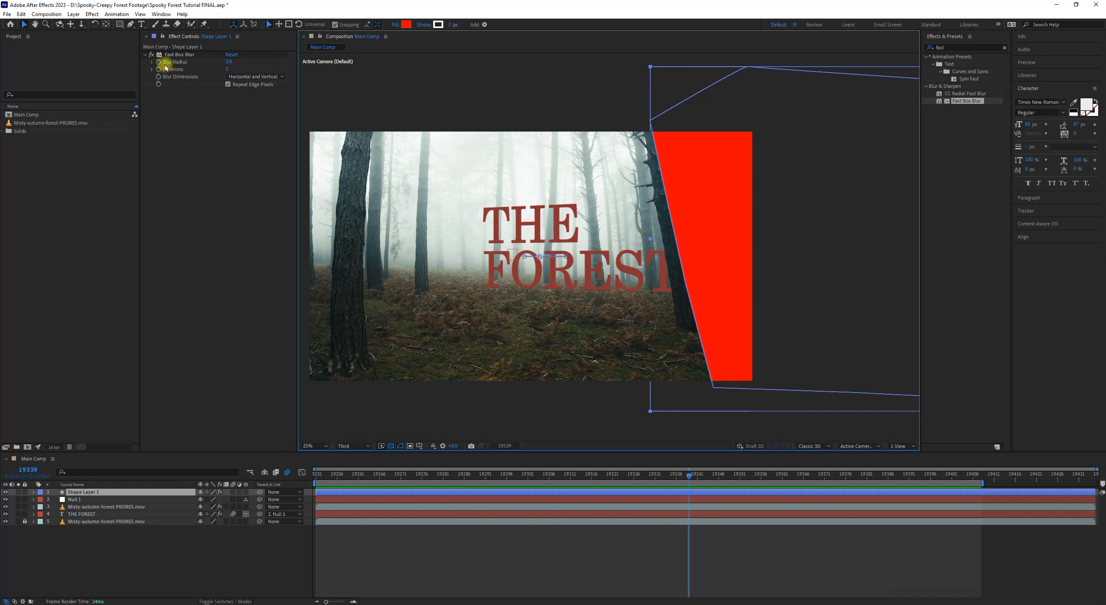
pyautogui.click(174, 54)
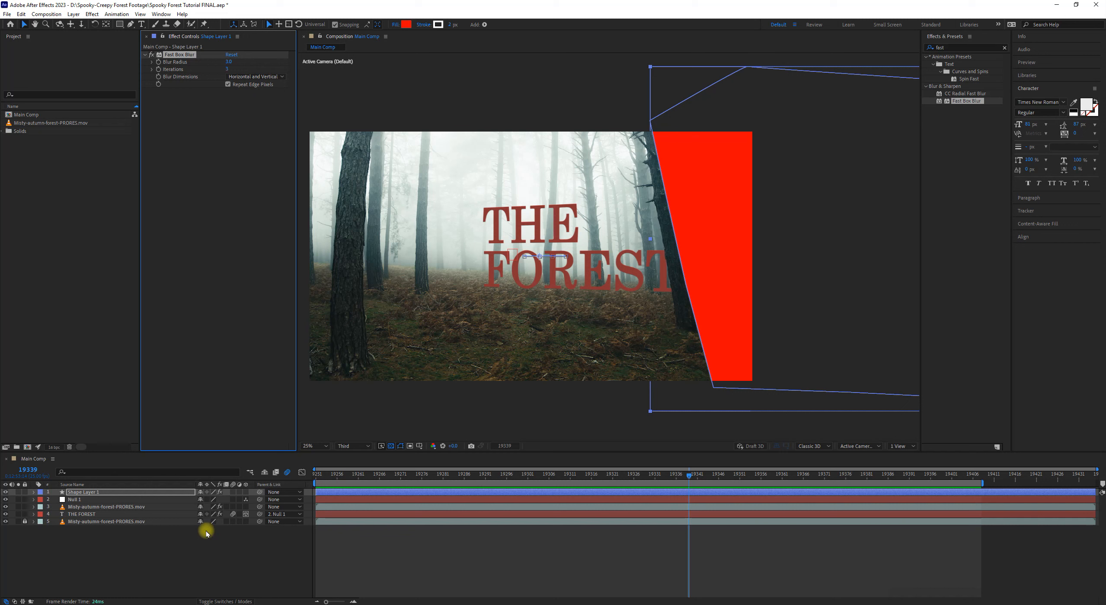
# - Check the effect on the THE FOREST text layer and switch the timeline's name column from source names to layer names
pyautogui.click(143, 513)
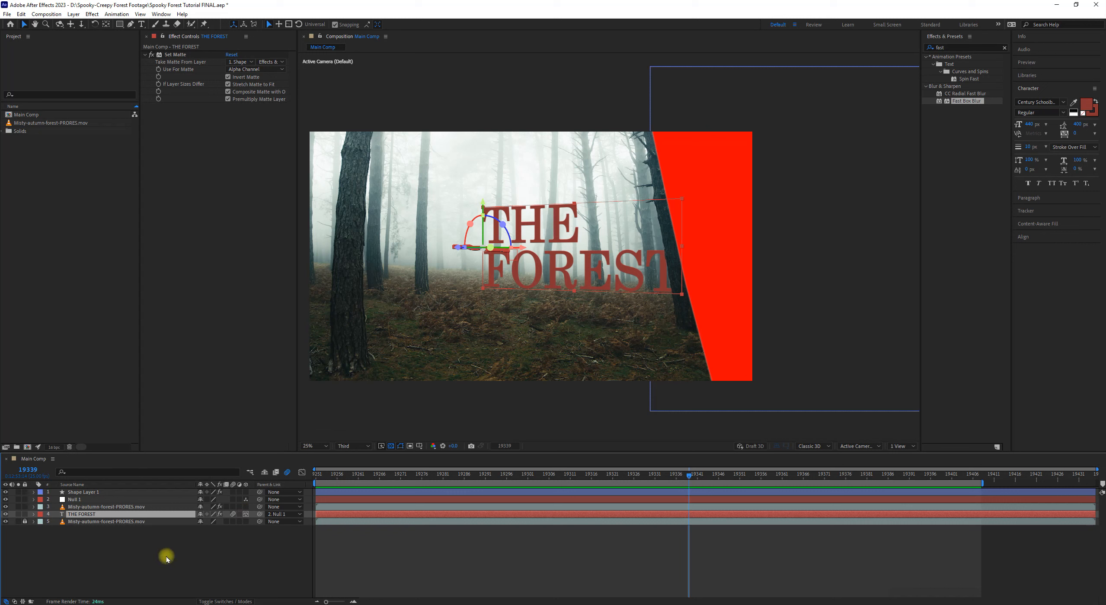
pyautogui.click(186, 557)
pyautogui.click(83, 484)
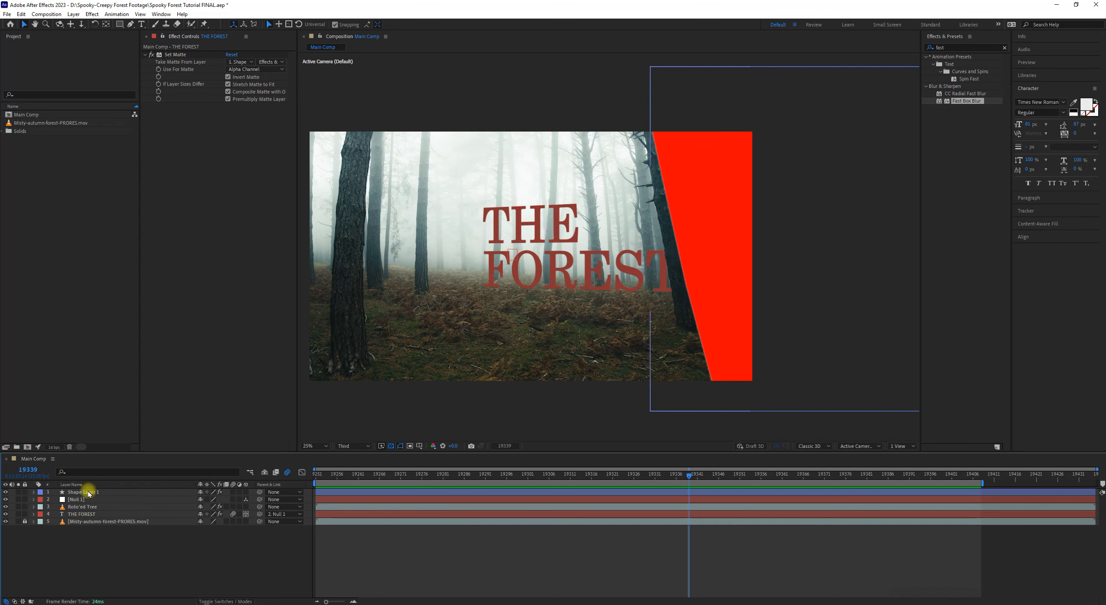
# - Hide Shape Layer 1 and reveal its keyframed Position property in the timeline
pyautogui.click(91, 492)
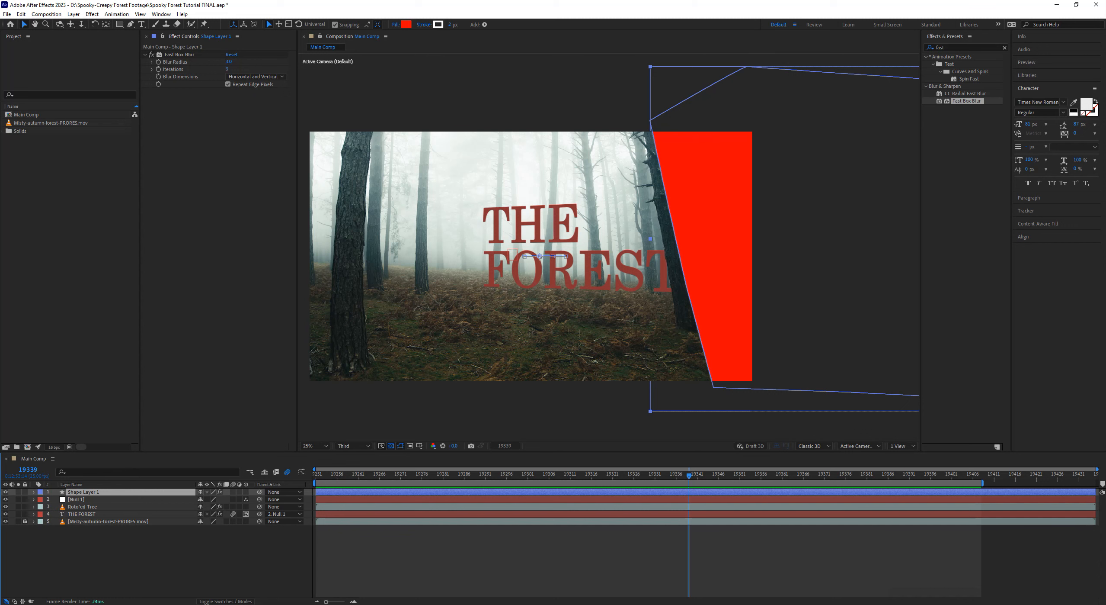
pyautogui.click(5, 492)
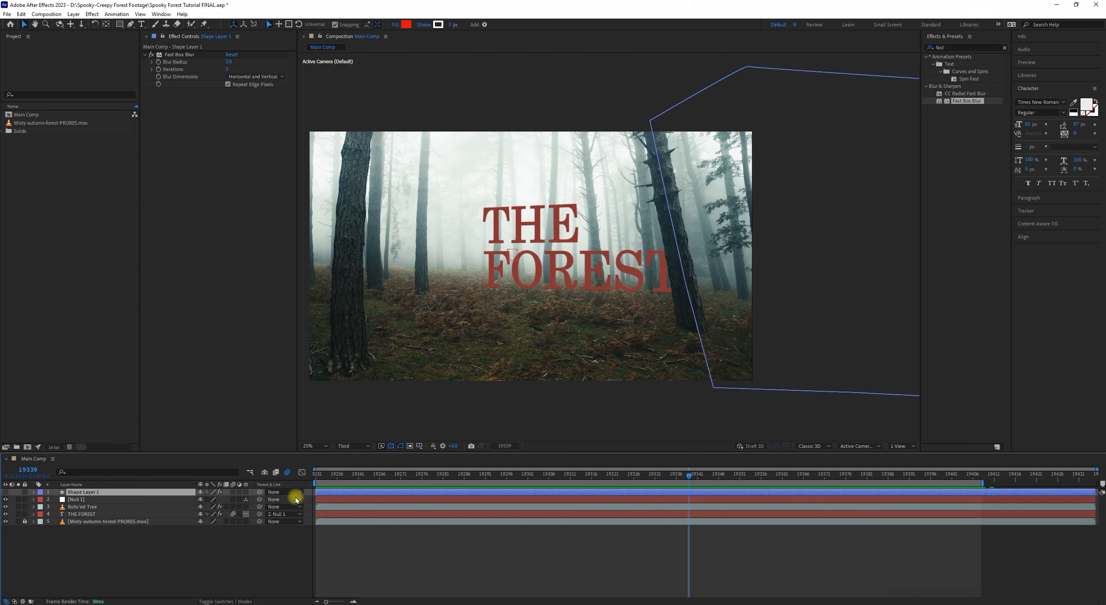
pyautogui.press('p')
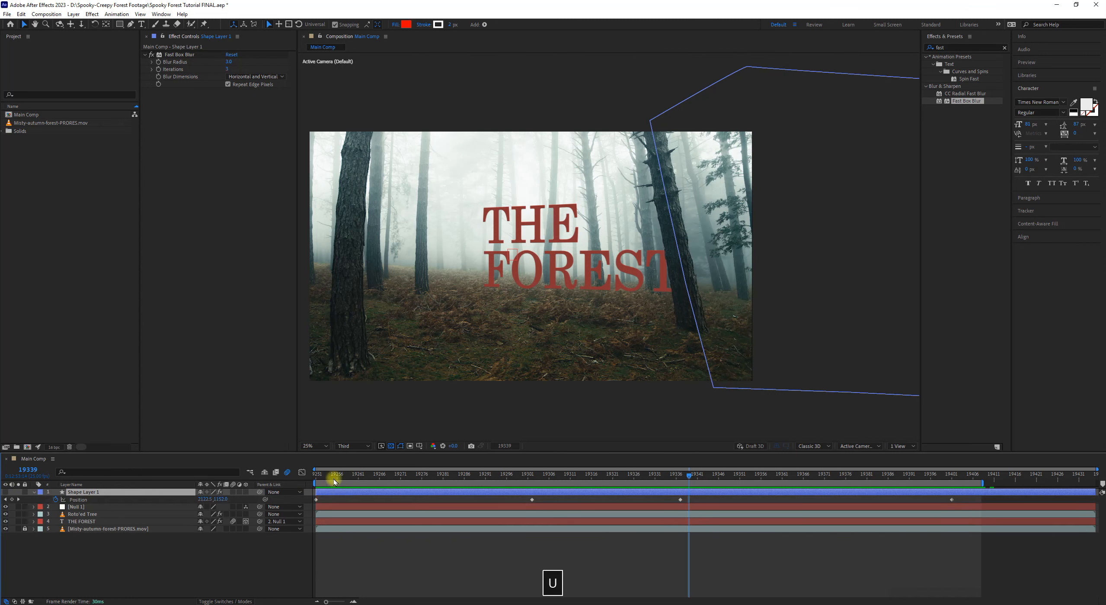
# - At frame 19273, examine the full outline of Shape Layer 1 and how its edge follows the leaning tree
pyautogui.moveTo(333, 475); pyautogui.dragTo(410, 483)
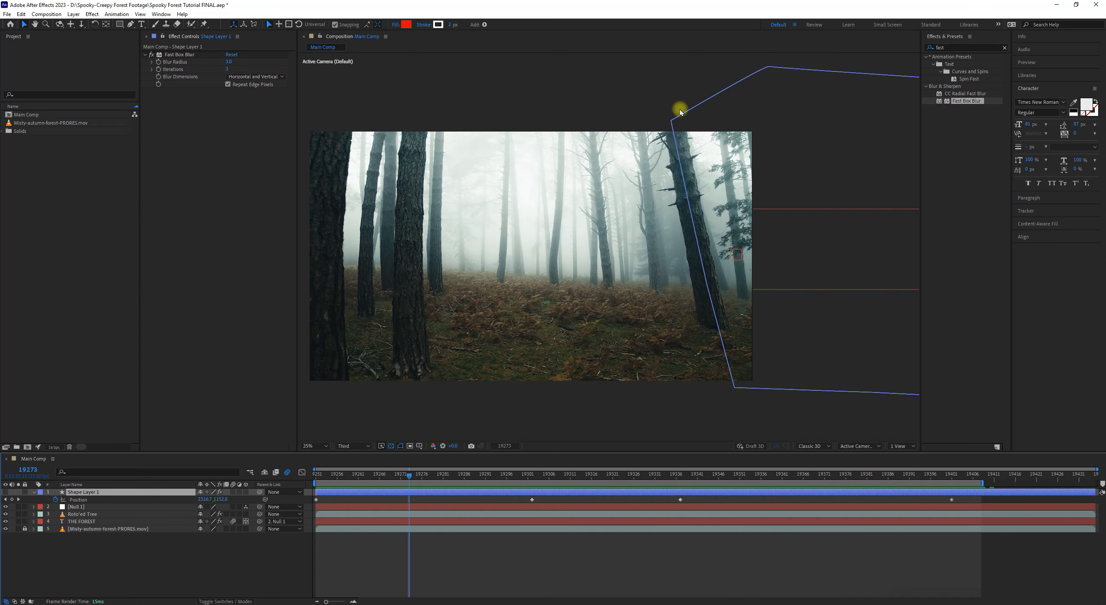
pyautogui.press('space')
pyautogui.moveTo(792, 314); pyautogui.dragTo(468, 313)
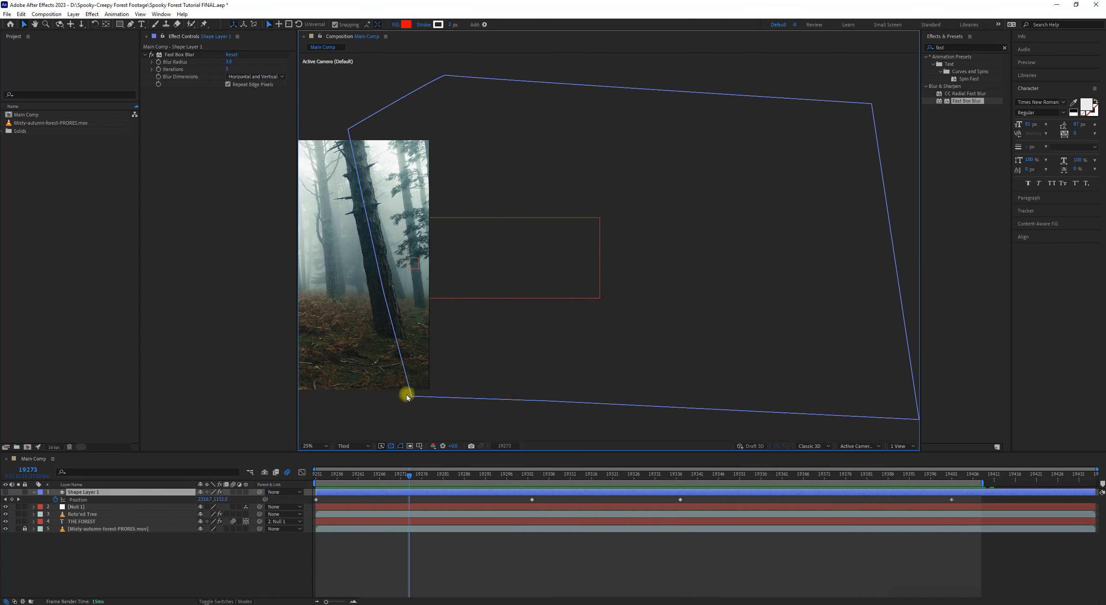
pyautogui.press('space')
pyautogui.moveTo(537, 302); pyautogui.dragTo(877, 264)
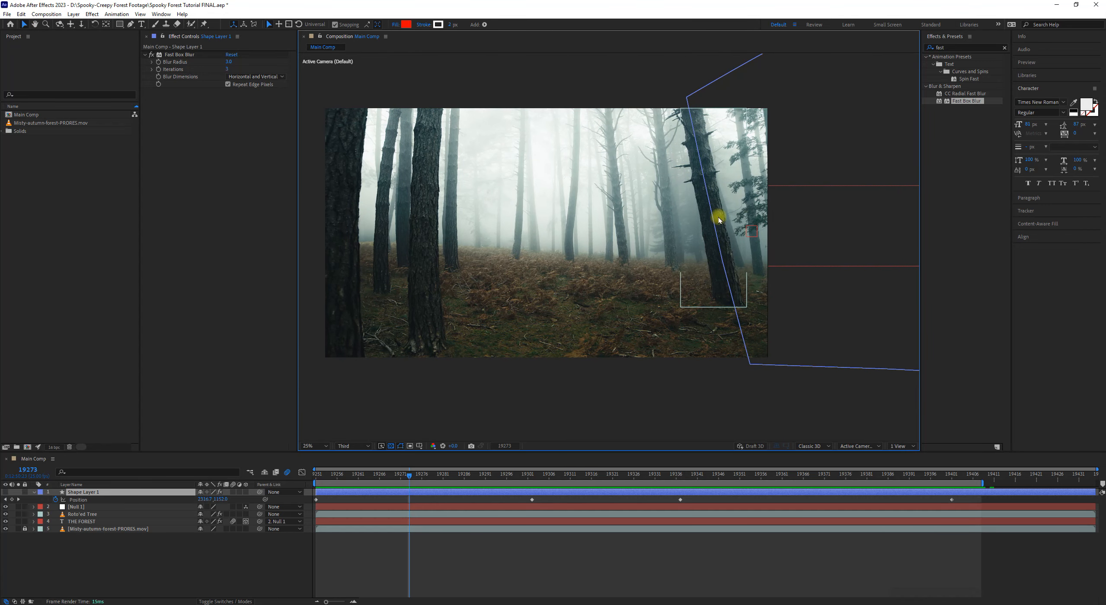
pyautogui.click(240, 550)
pyautogui.click(103, 493)
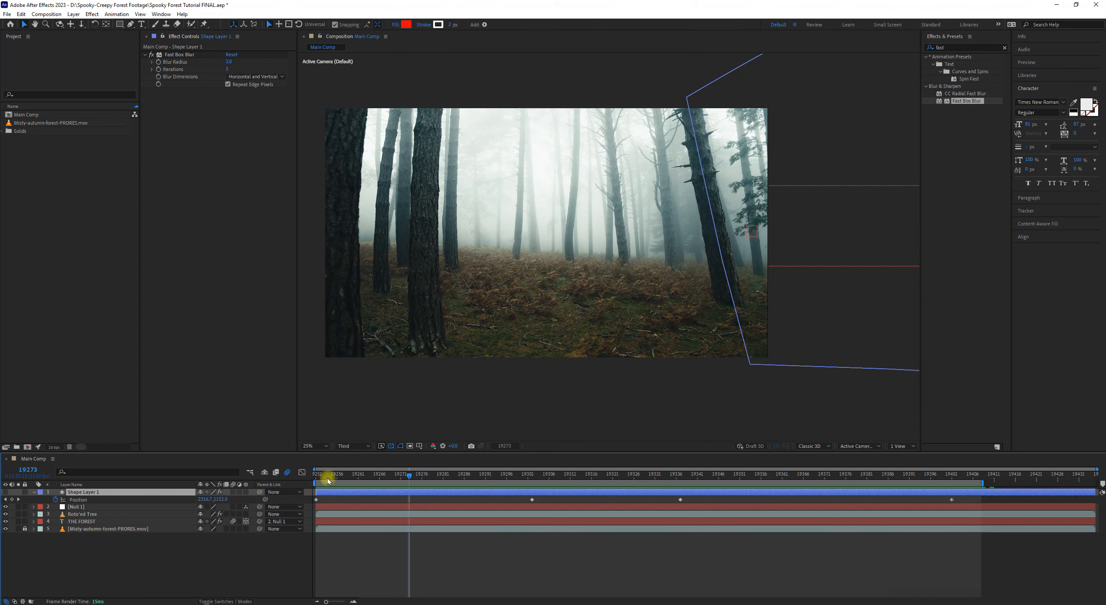
# - Step through Shape Layer 1's Position keyframes from frame 19251 to 19401 and back, checking its edge against the moving tree
pyautogui.moveTo(327, 477); pyautogui.dragTo(256, 465)
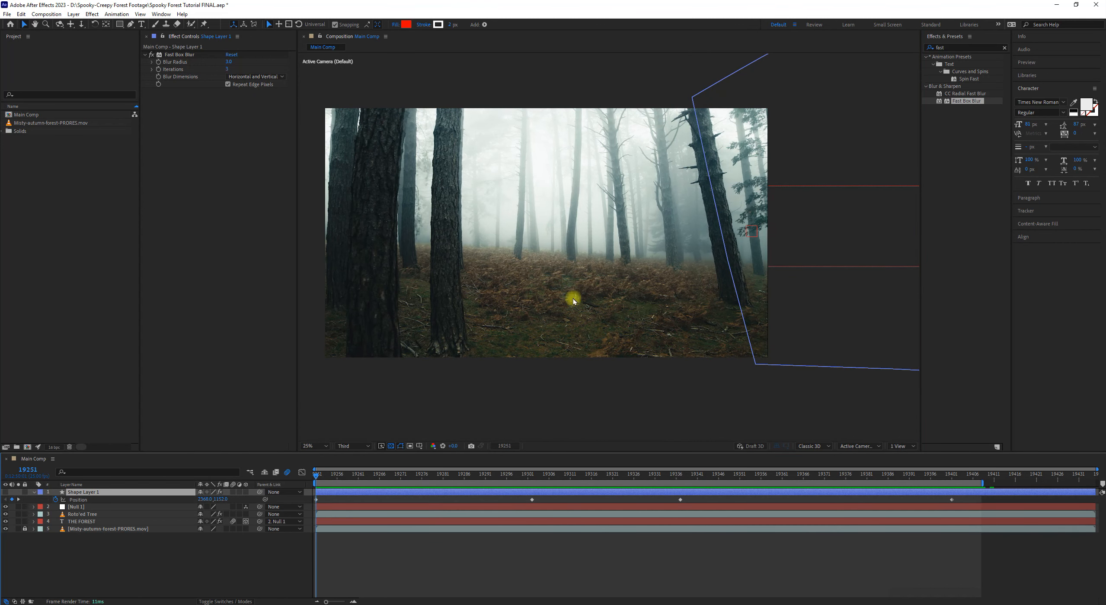
pyautogui.press('k')
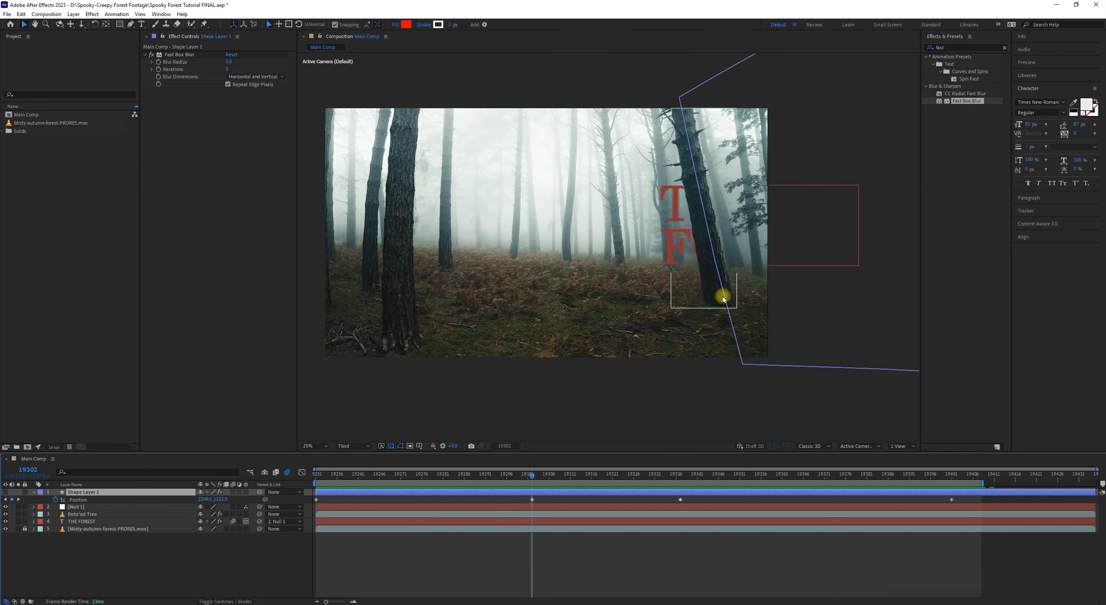
pyautogui.press('k')
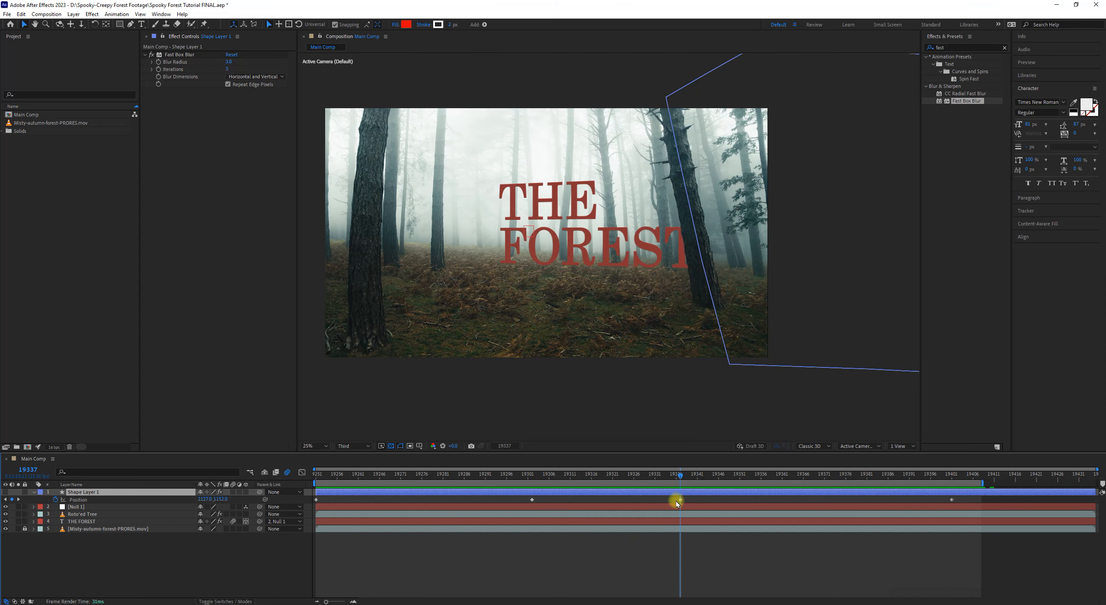
pyautogui.press('k')
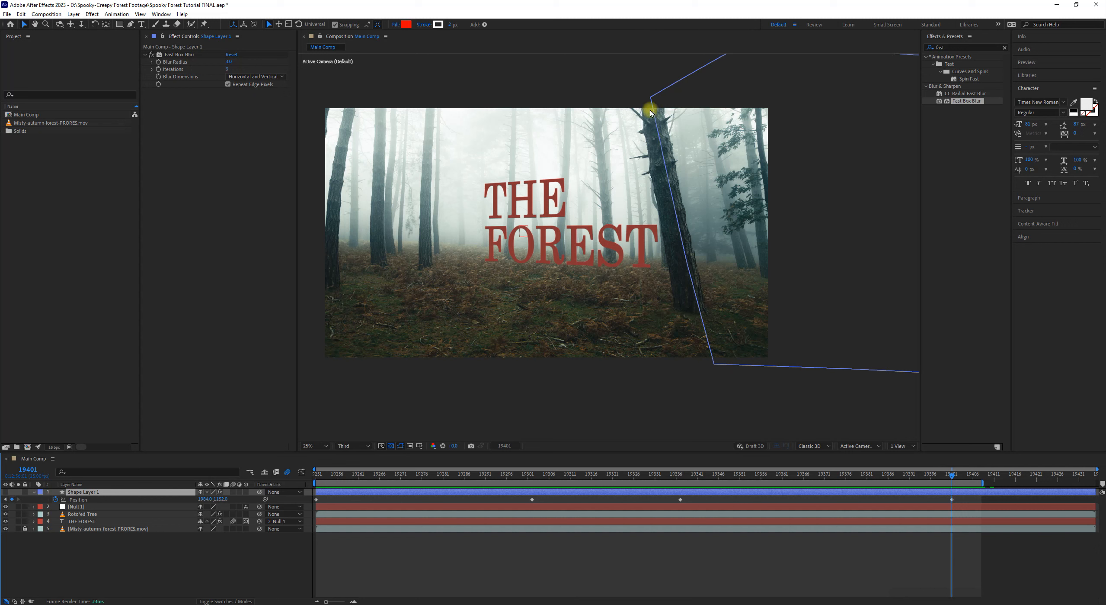
pyautogui.press('j')
pyautogui.press('j')
pyautogui.press('j')
pyautogui.press('k')
pyautogui.press('k')
pyautogui.press('k')
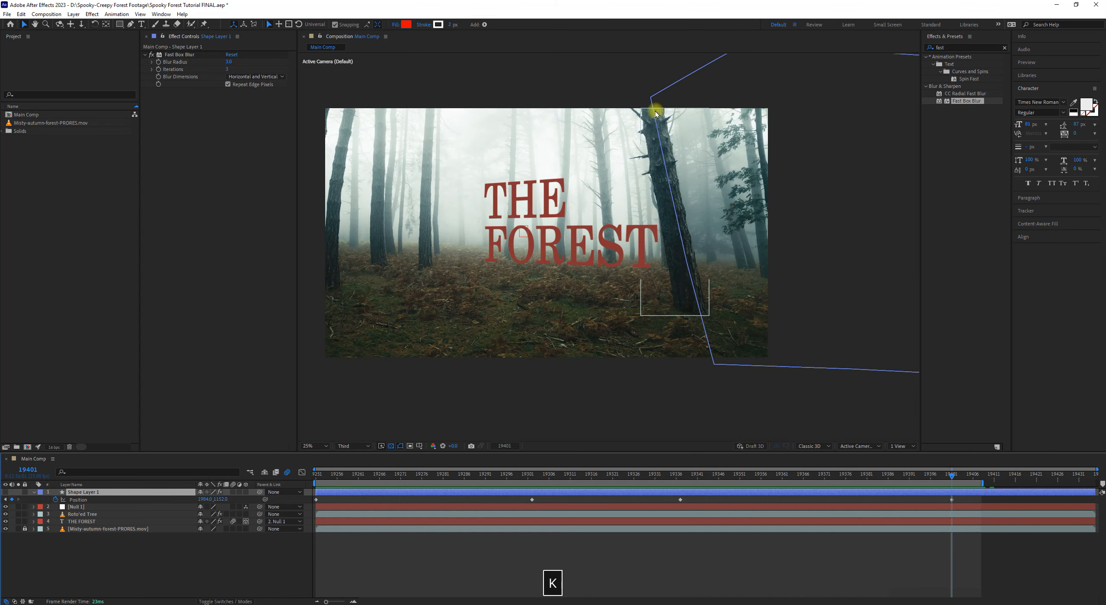
pyautogui.press('k')
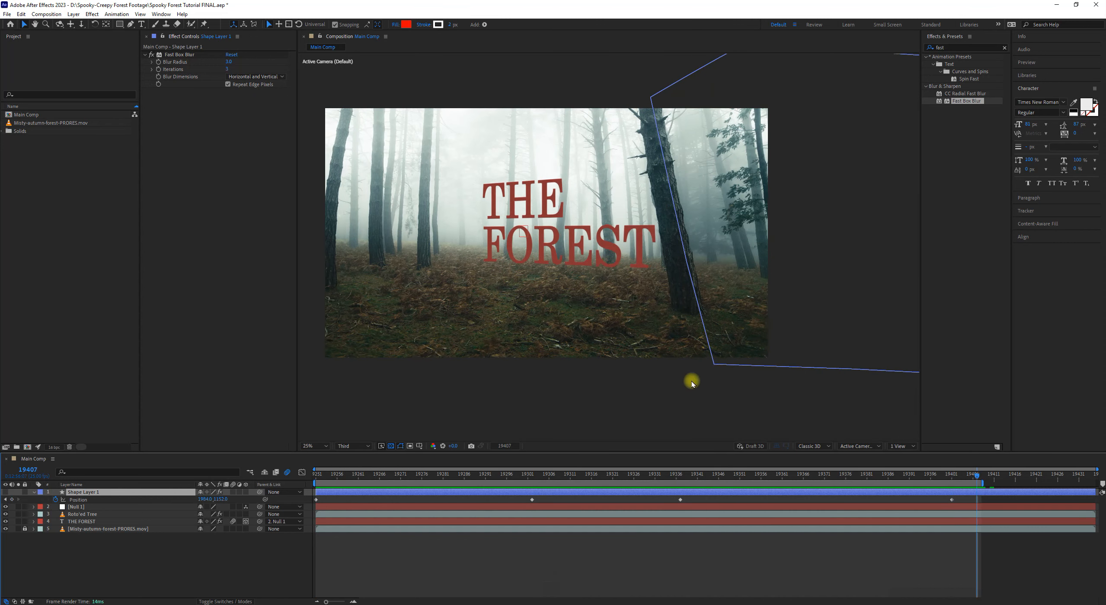
pyautogui.press('j')
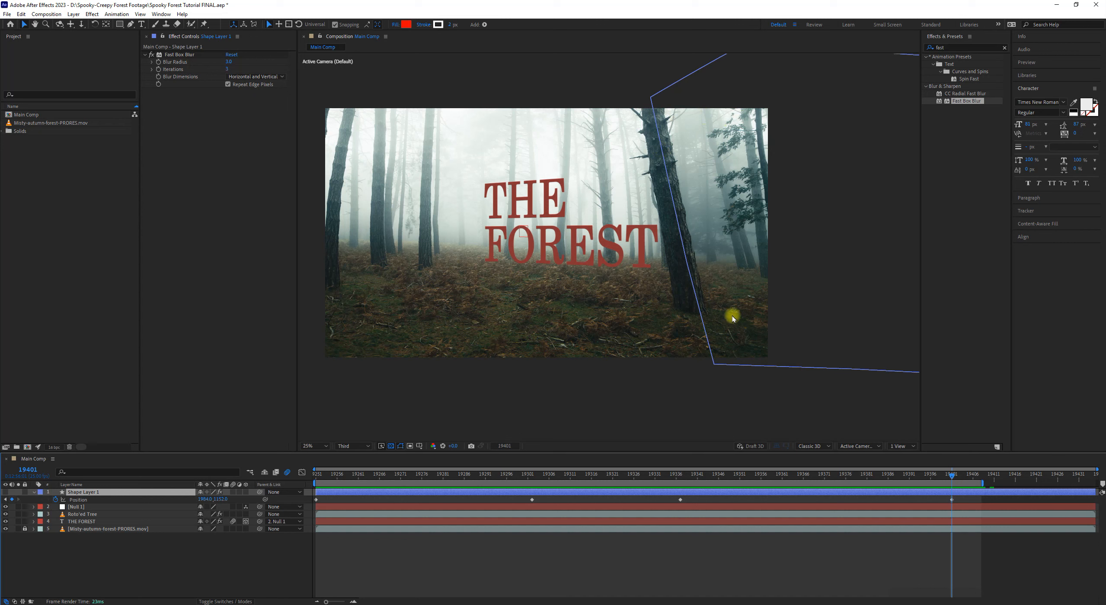
pyautogui.press('k')
pyautogui.press('j')
pyautogui.press('j')
pyautogui.press('j')
pyautogui.press('j')
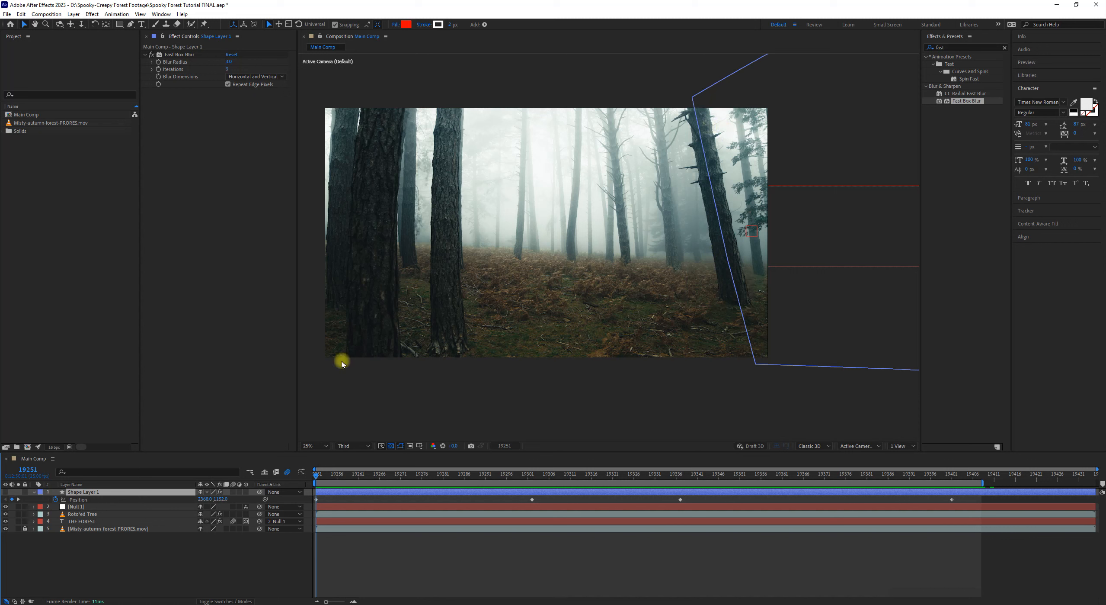
# - Collapse Shape Layer 1 and, at frame 19325, inspect the THE FOREST layer's Set Matte effect and its matte source options
pyautogui.click(33, 491)
pyautogui.click(82, 513)
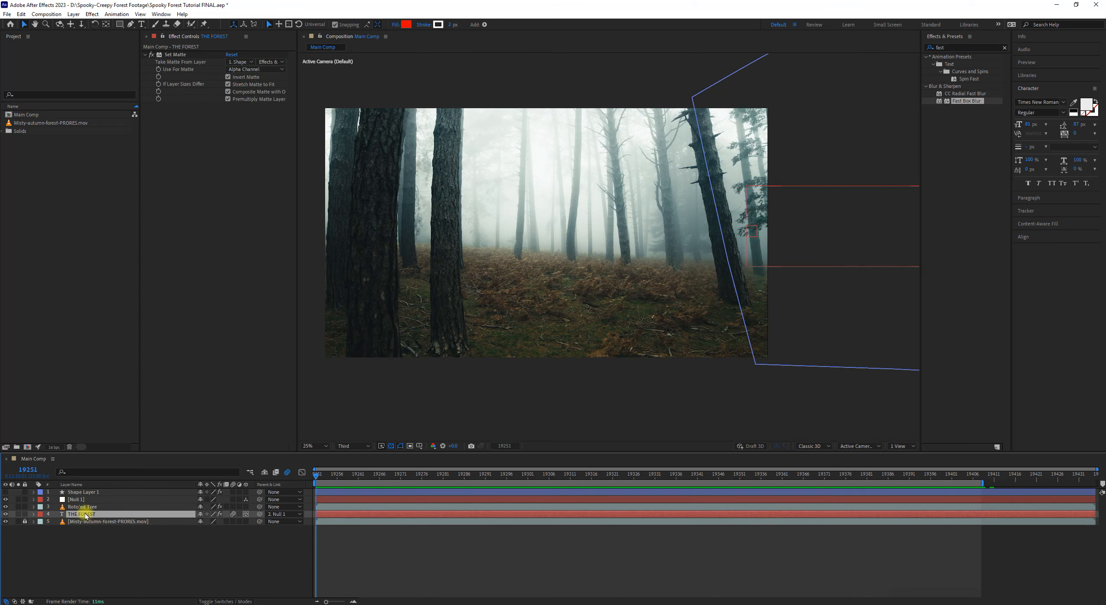
pyautogui.moveTo(317, 476); pyautogui.dragTo(598, 468)
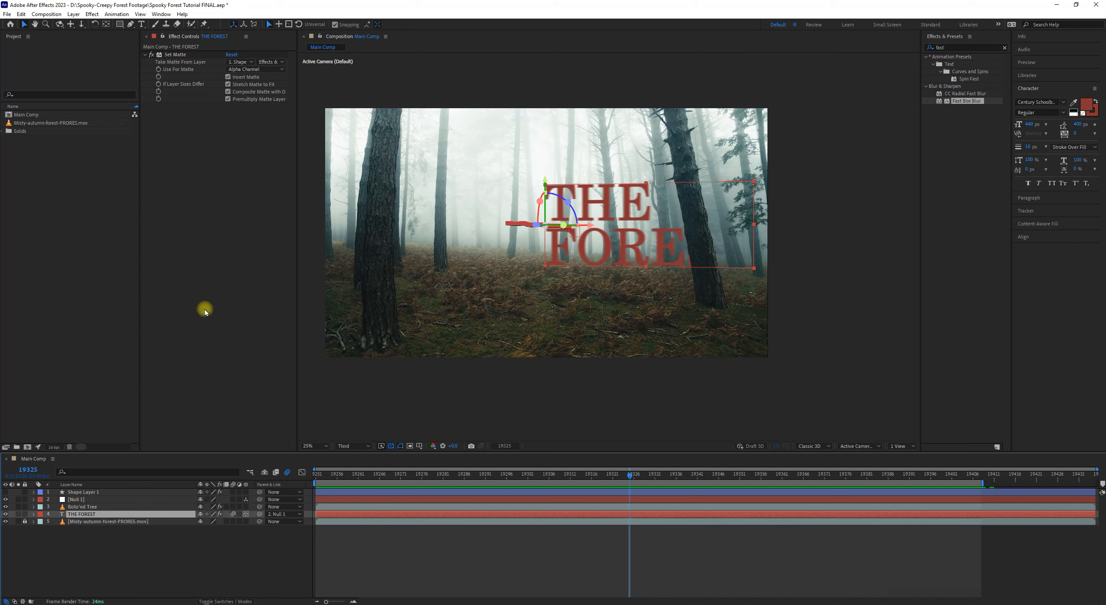
pyautogui.click(177, 55)
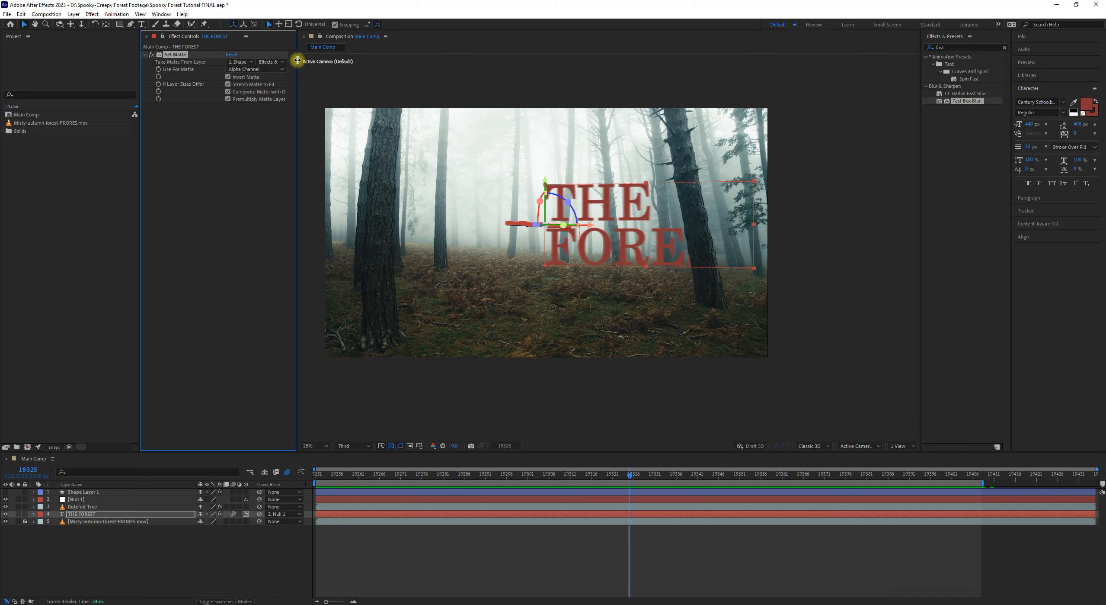
pyautogui.moveTo(303, 61); pyautogui.dragTo(346, 63)
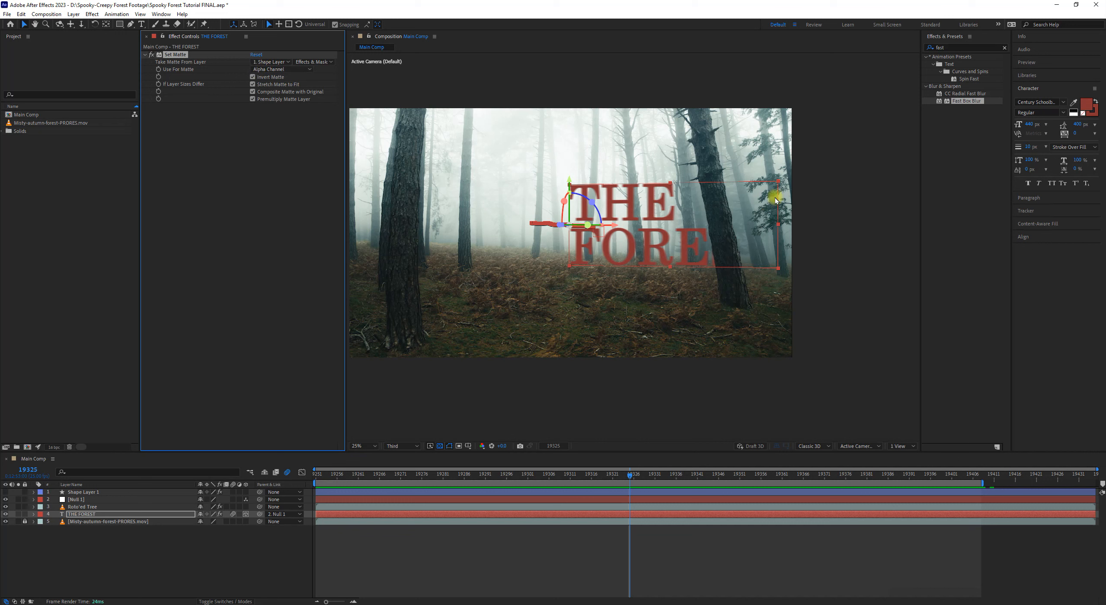
pyautogui.click(277, 61)
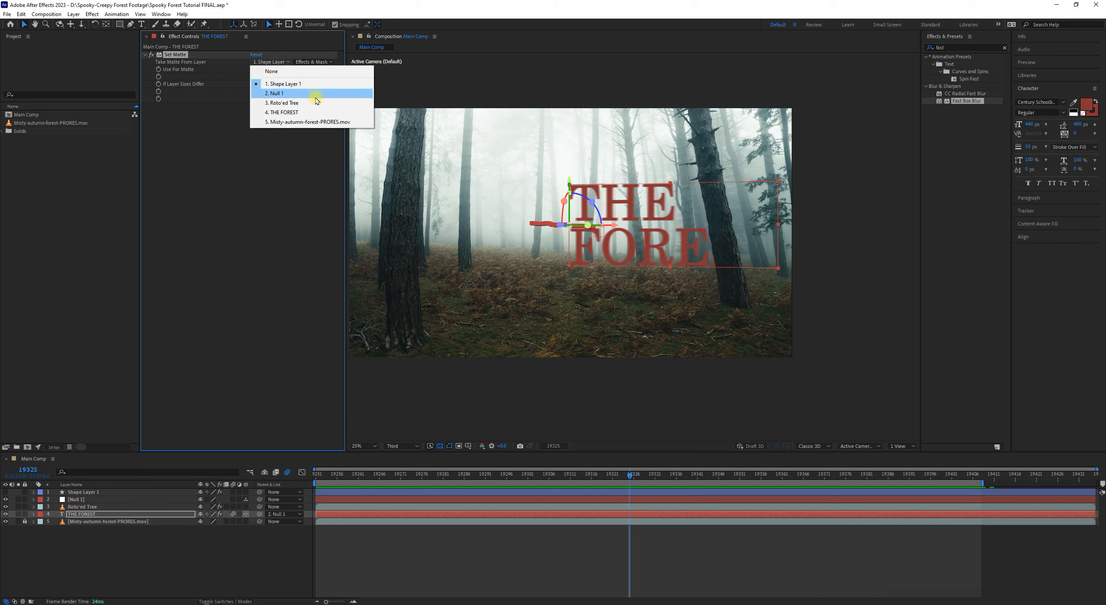
# - Rename Shape Layer 1 as "Mask for the Text Hiding Behind Tree"
pyautogui.click(96, 492)
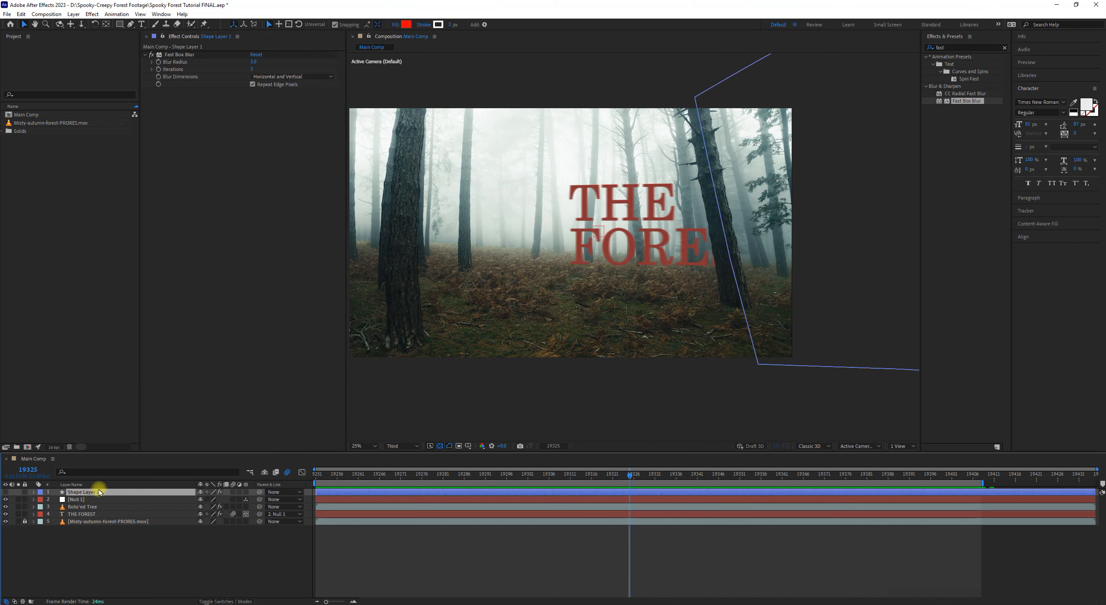
pyautogui.press('Return')
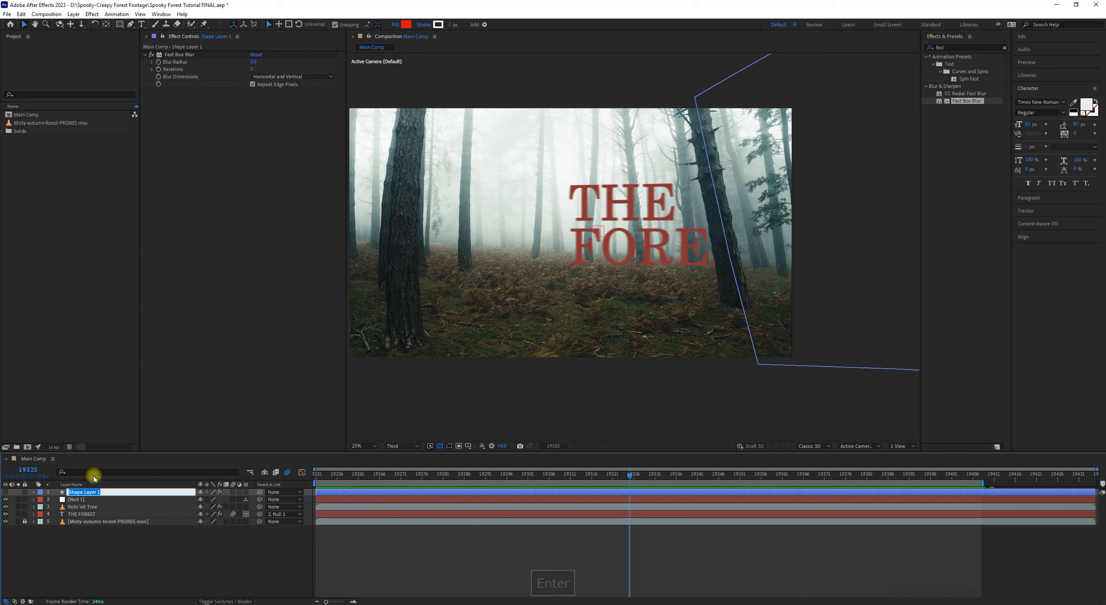
pyautogui.write('Mask for')
pyautogui.write('the ')
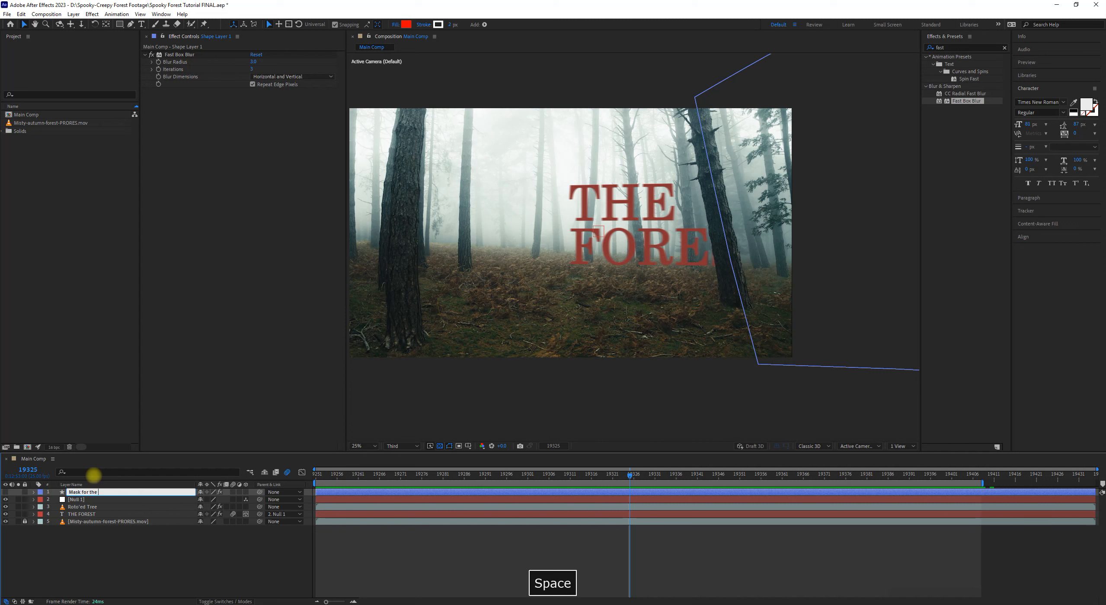
pyautogui.write('Te')
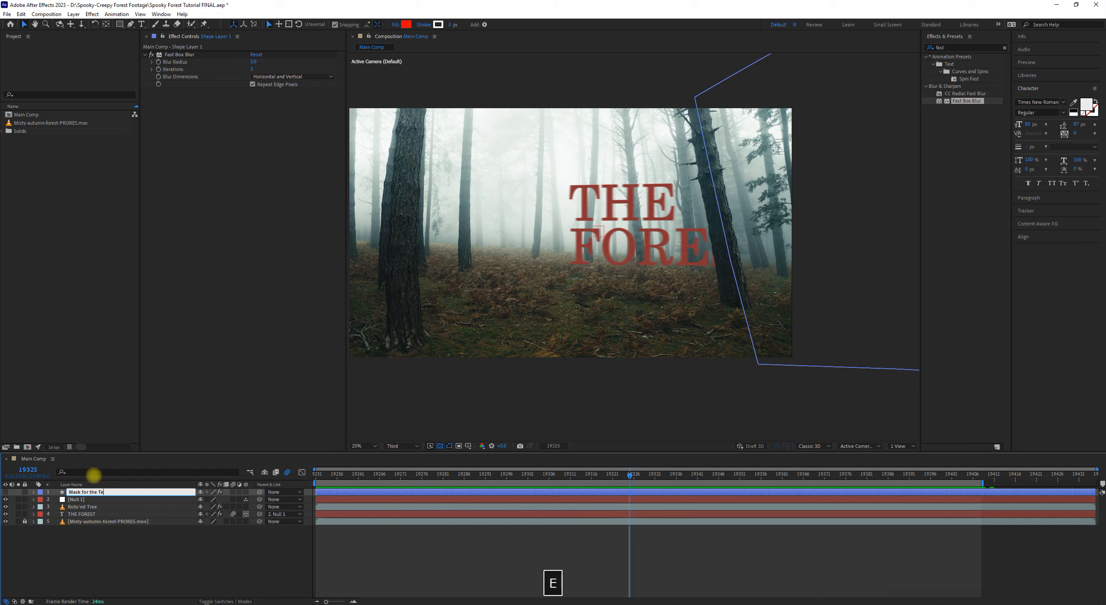
pyautogui.write('xt Hiding Behind Tree')
pyautogui.press('Return')
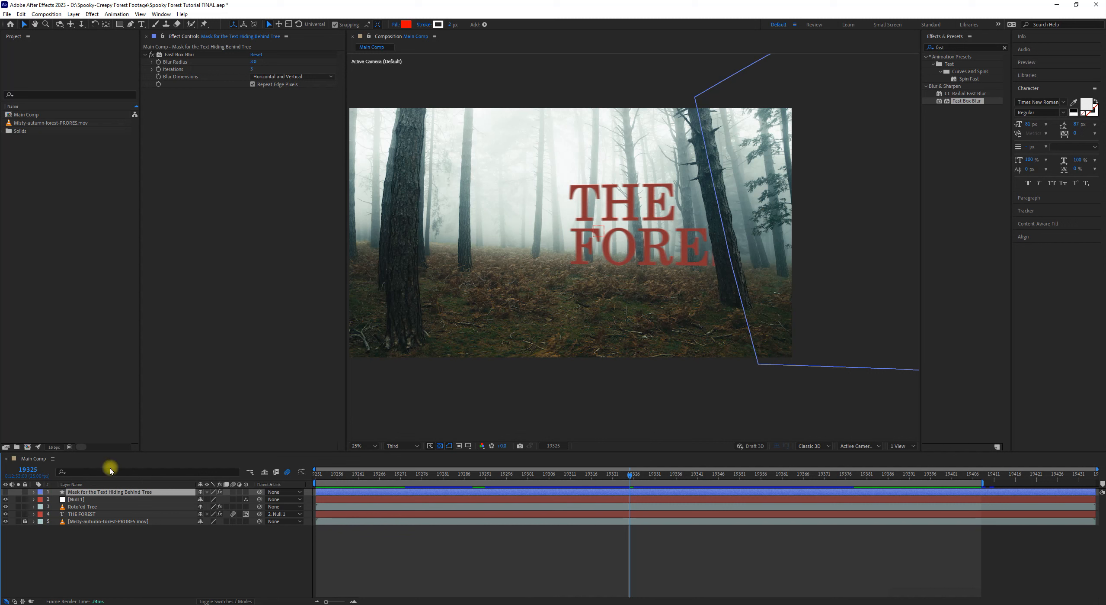
# - Check that THE FOREST's Set Matte uses the renamed mask layer at frame 19319, and scrub to frame 19355 to watch the text clear the tree
pyautogui.click(88, 514)
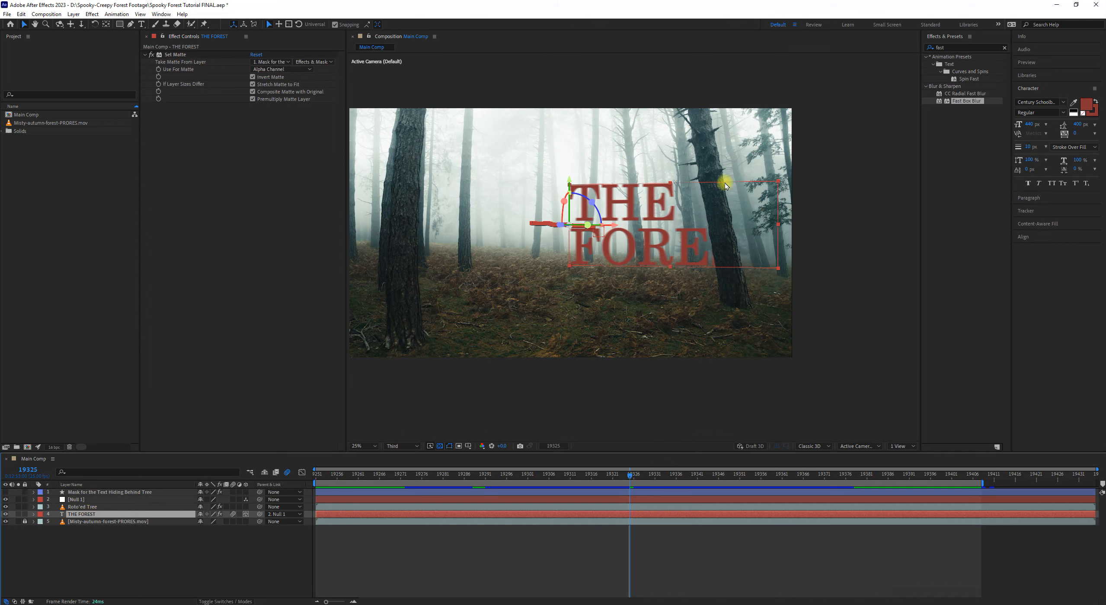
pyautogui.moveTo(613, 478); pyautogui.dragTo(603, 477)
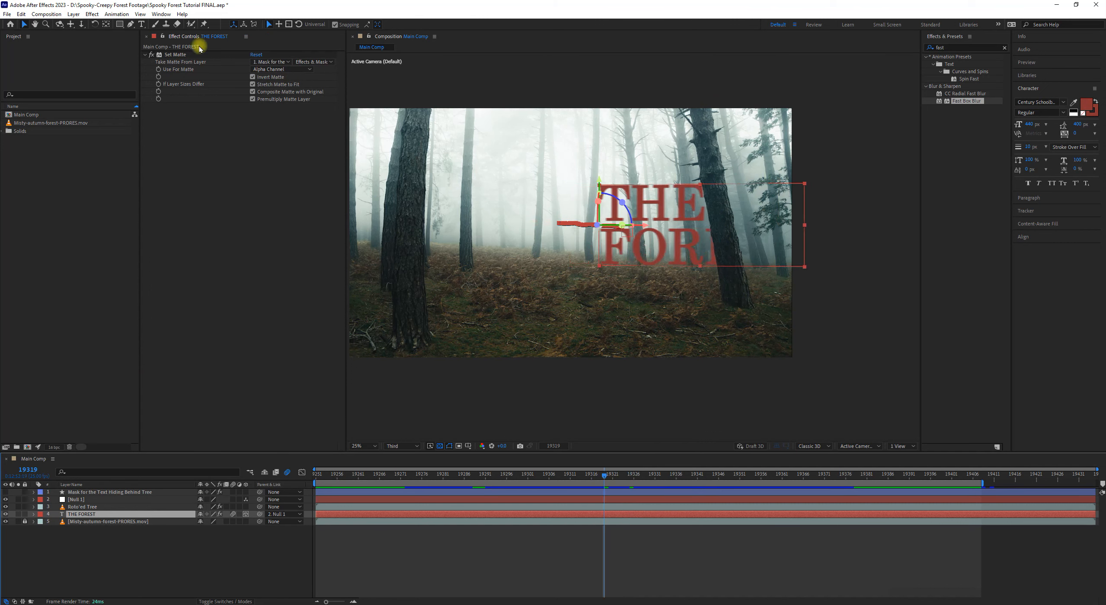
pyautogui.click(274, 62)
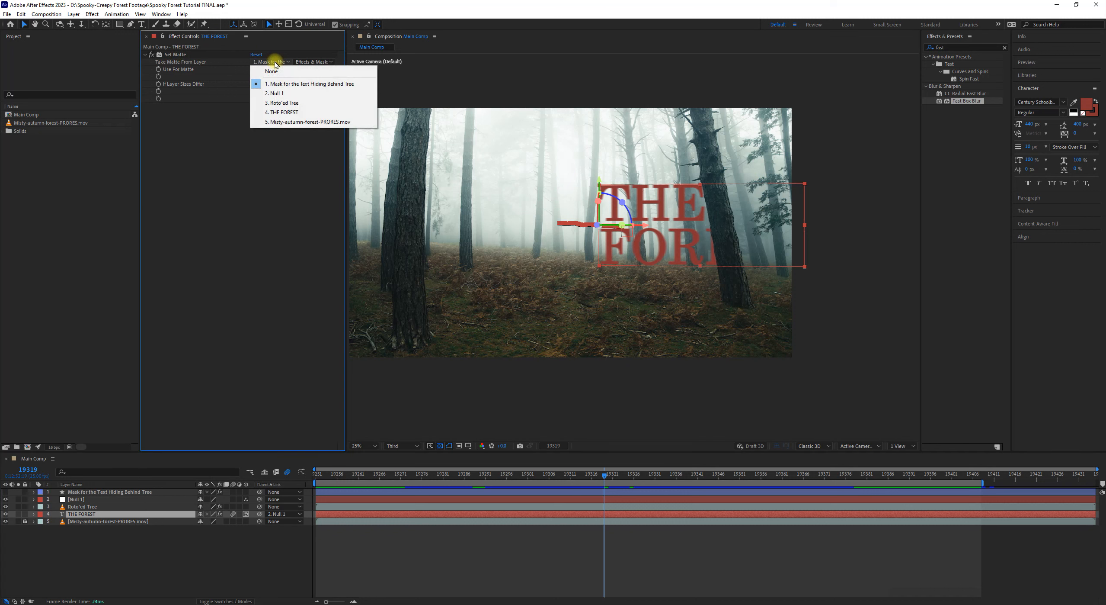
pyautogui.click(320, 86)
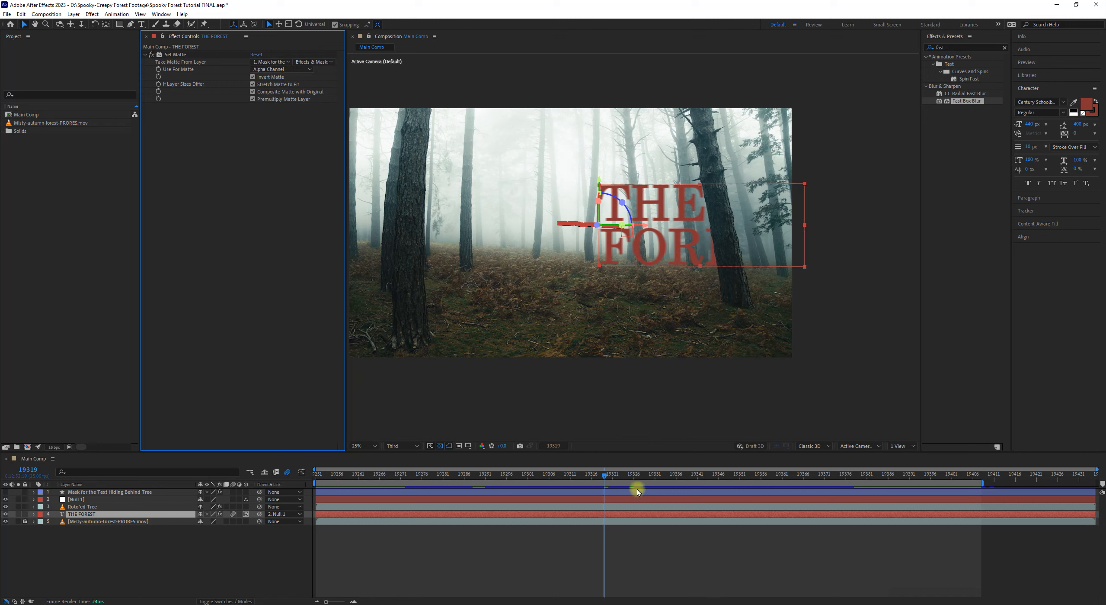
pyautogui.moveTo(619, 478); pyautogui.dragTo(766, 459)
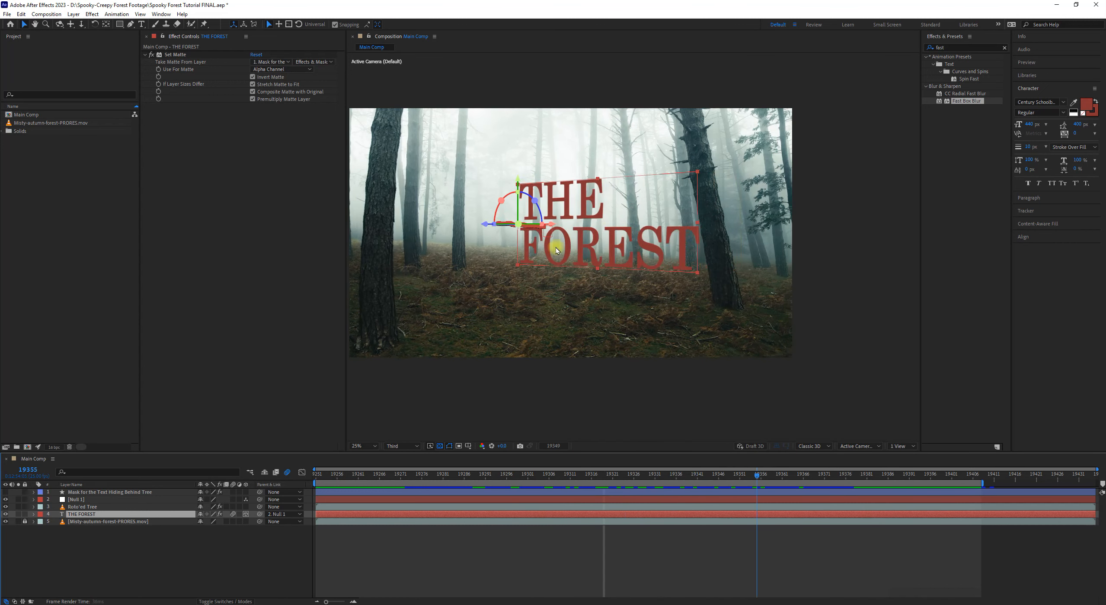
# - Compare the Null 1 and THE FOREST layers and inspect THE FOREST's keyframed Position property before collapsing it
pyautogui.click(75, 601)
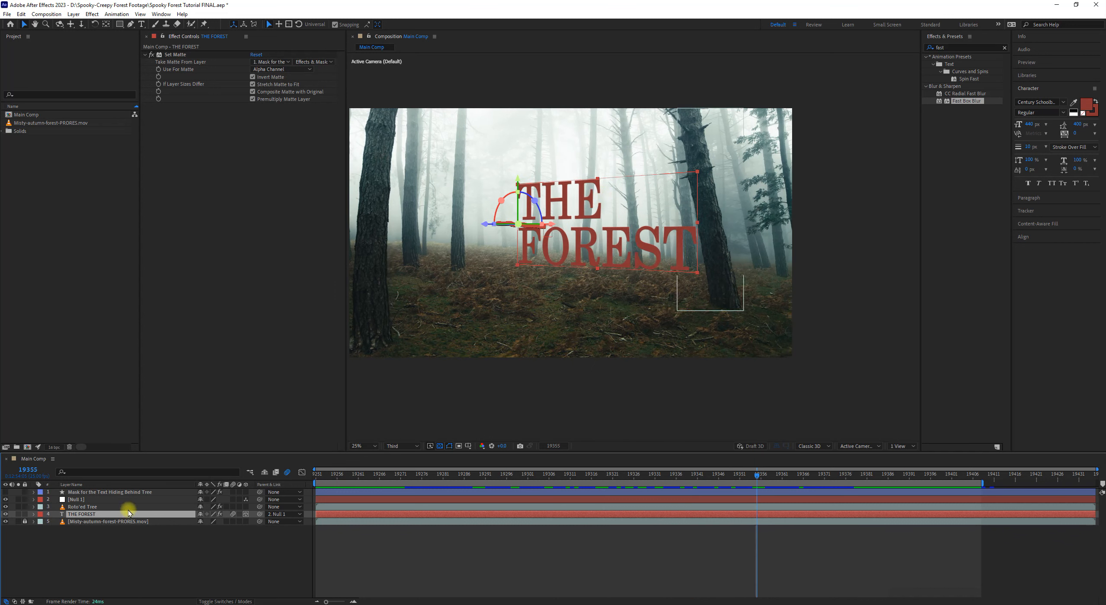
pyautogui.hotkey('ctrl', 'shift', 'a')
pyautogui.click(113, 513)
pyautogui.click(130, 499)
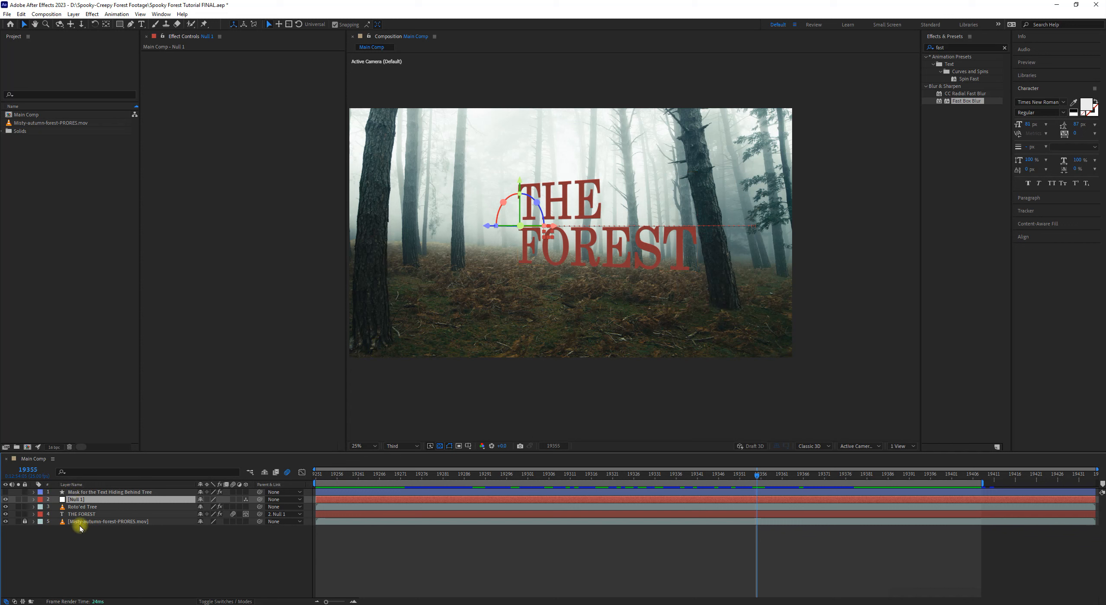
pyautogui.click(64, 515)
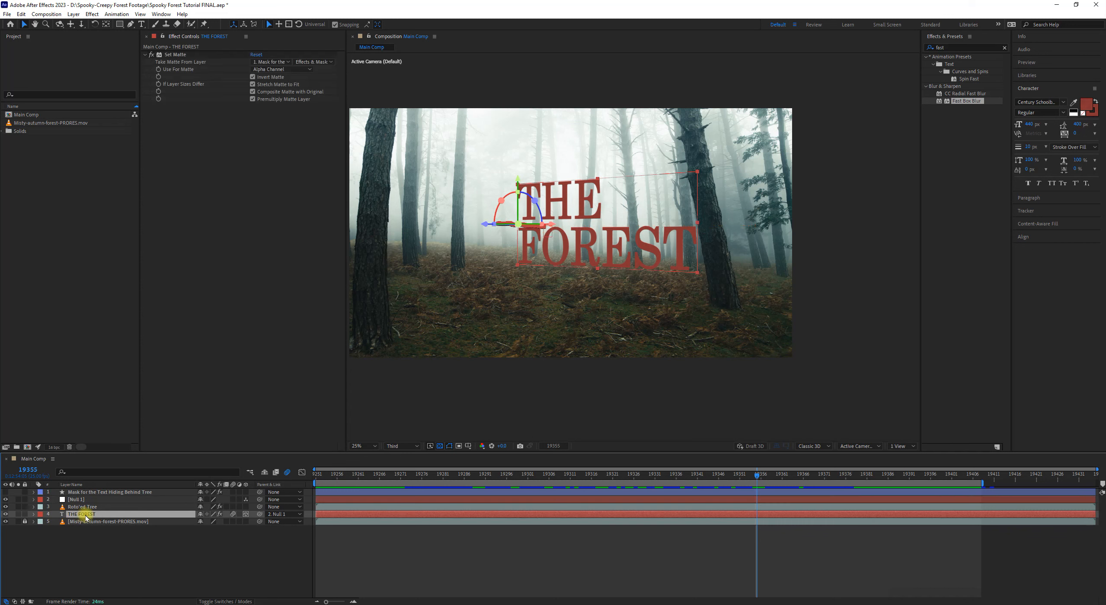
pyautogui.press('p')
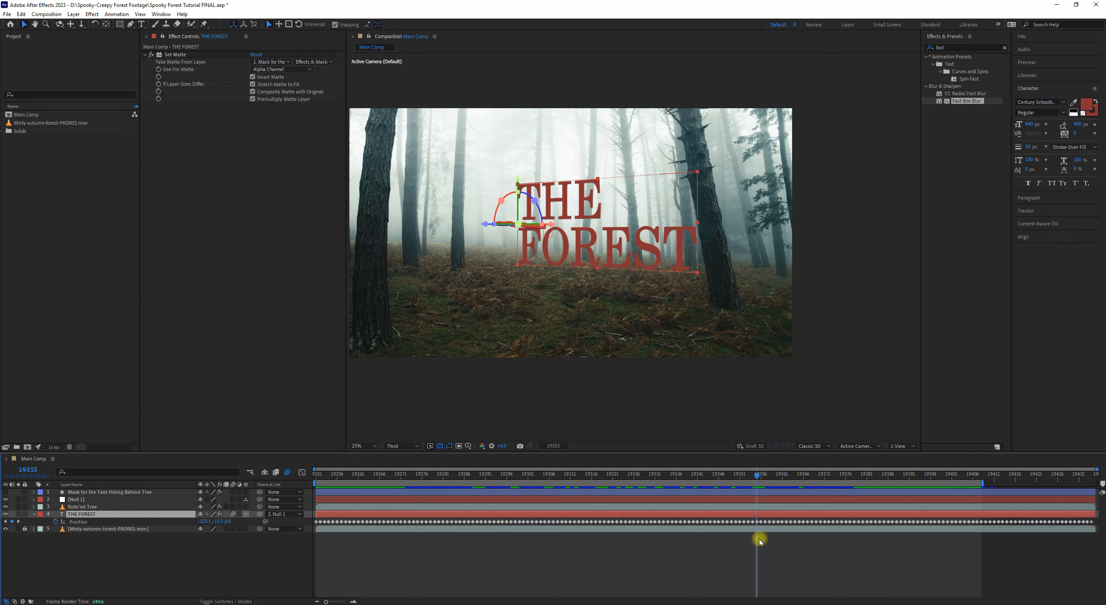
pyautogui.press('u')
pyautogui.press('u')
pyautogui.press('u')
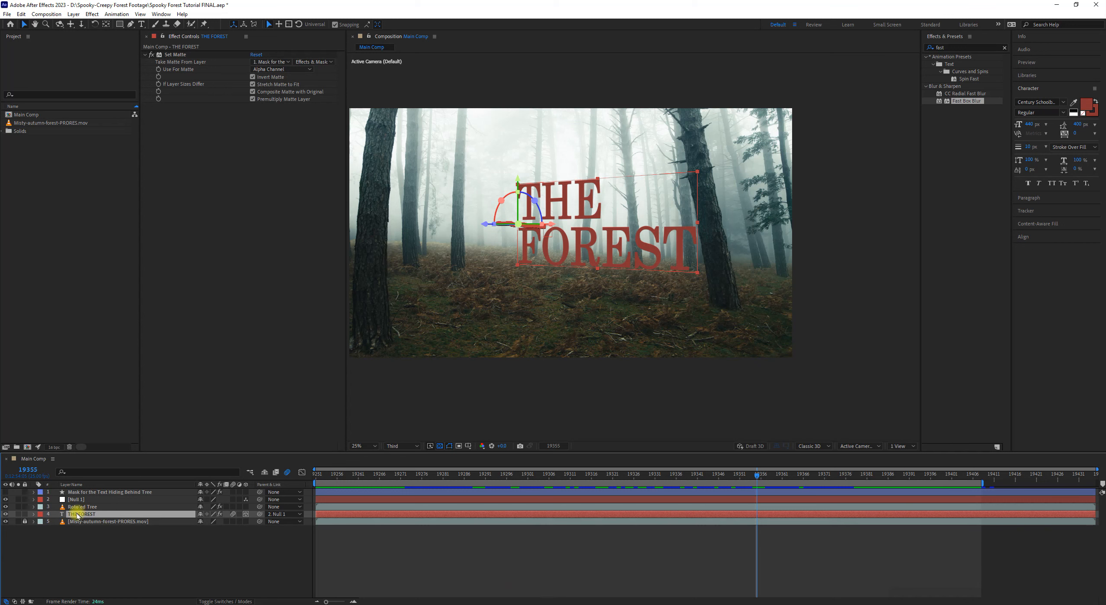
# - Contrast Null 1 with THE FOREST, reviewing how the text layer's Position keyframes span the timeline
pyautogui.click(86, 500)
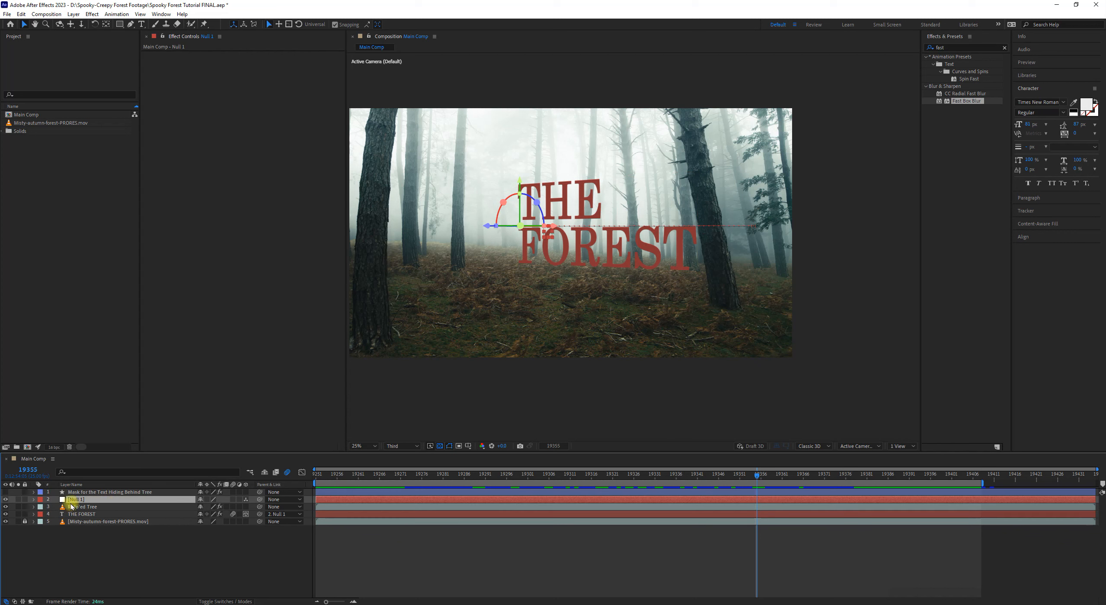
pyautogui.click(88, 514)
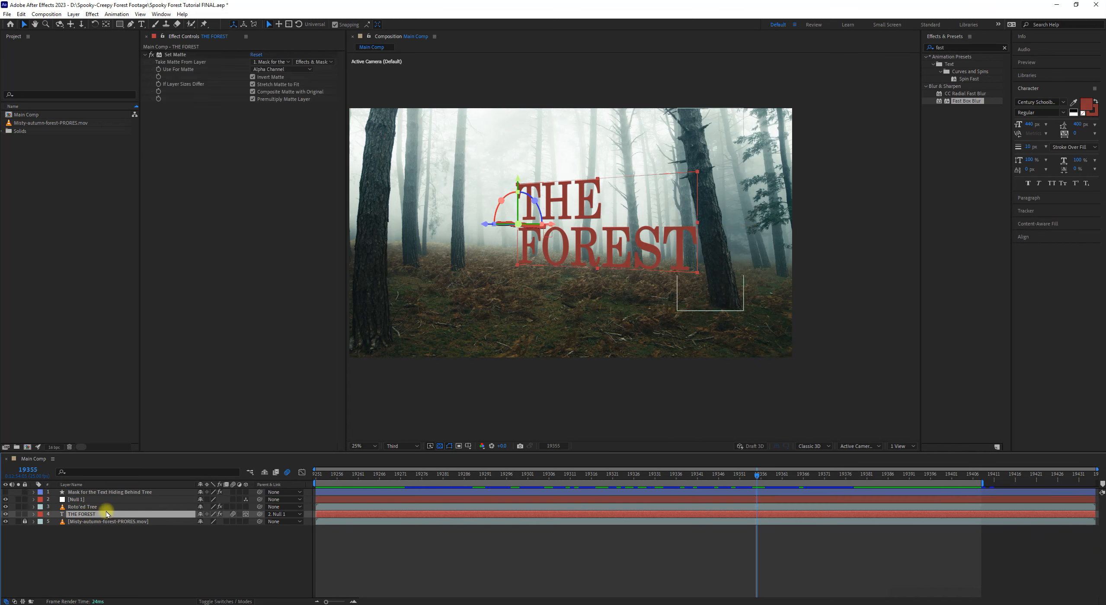
pyautogui.click(87, 499)
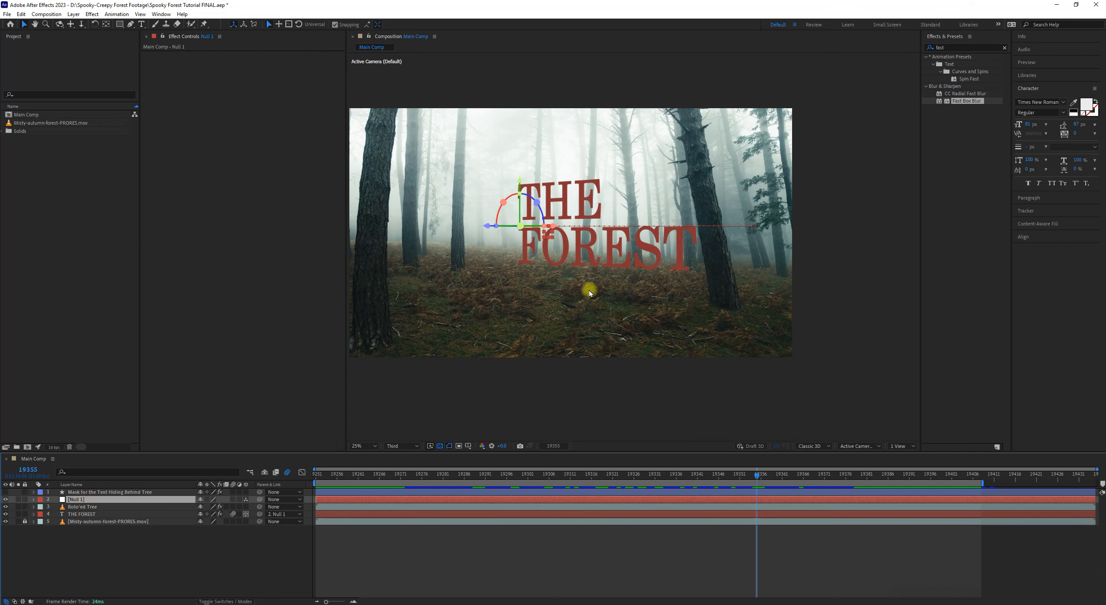
pyautogui.click(132, 515)
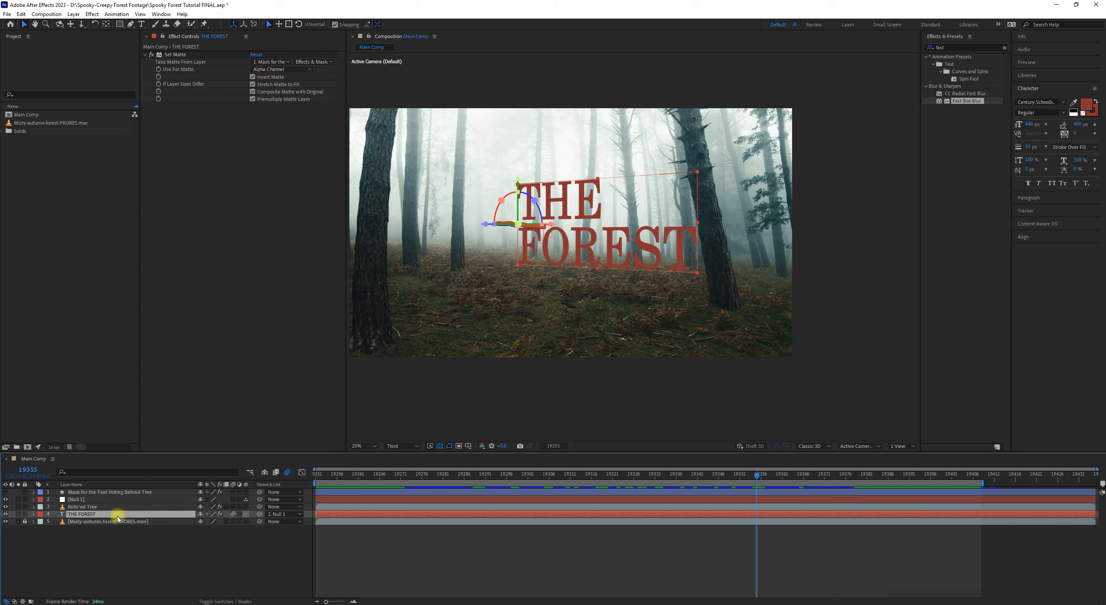
pyautogui.press('u')
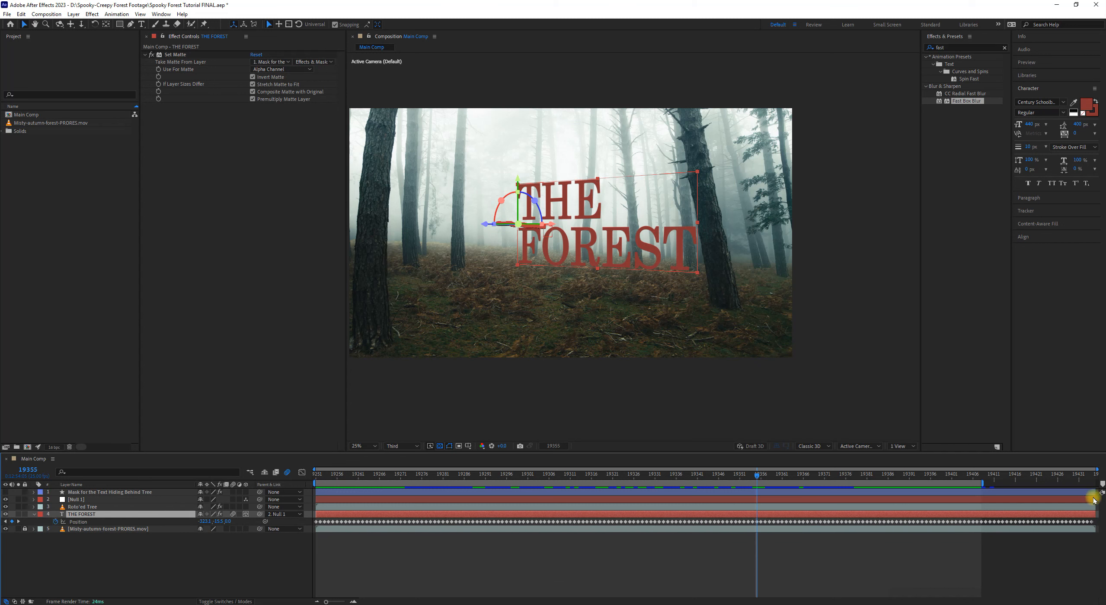
pyautogui.press('u')
# - Reveal Null 1's keyframed Anchor Point, Position and Y Rotation, and examine its Position keyframes at frame 19291
pyautogui.click(130, 498)
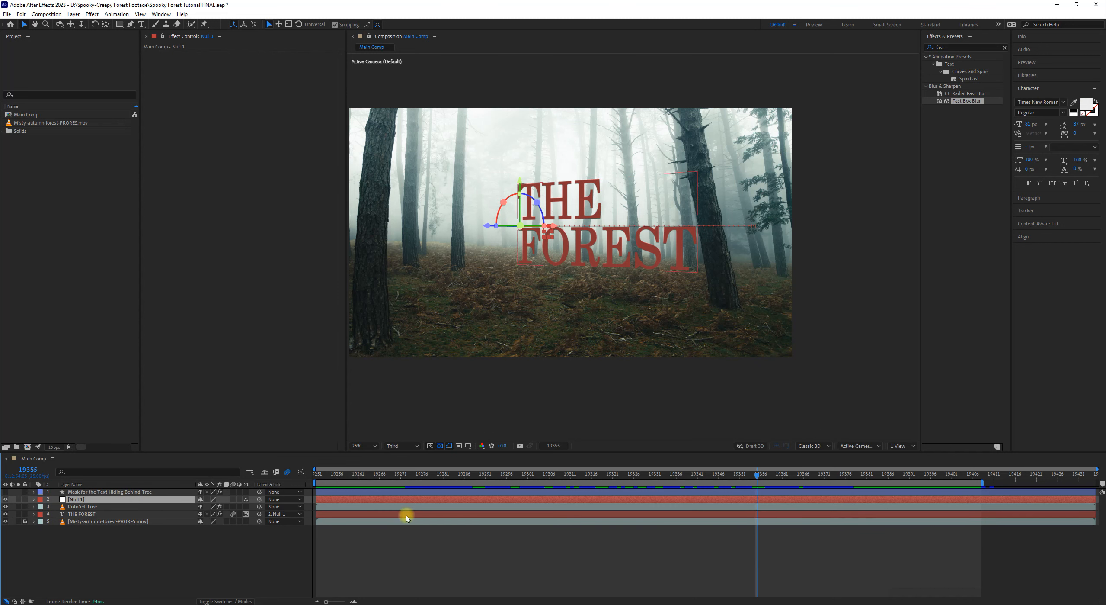
pyautogui.press('u')
pyautogui.click(469, 476)
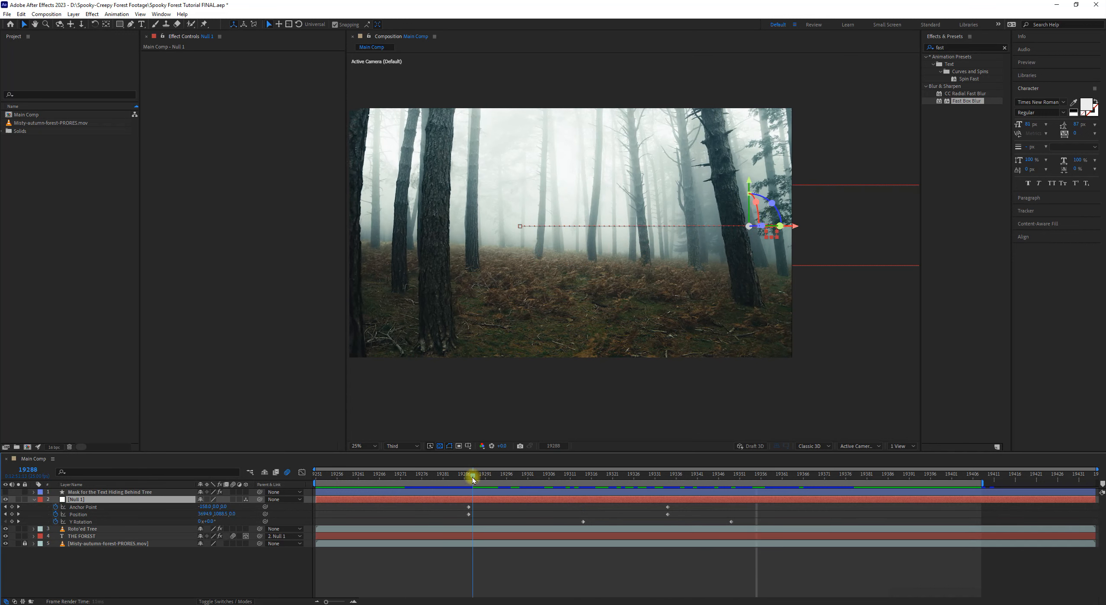
pyautogui.moveTo(465, 480); pyautogui.dragTo(485, 476)
pyautogui.click(86, 516)
pyautogui.click(205, 514)
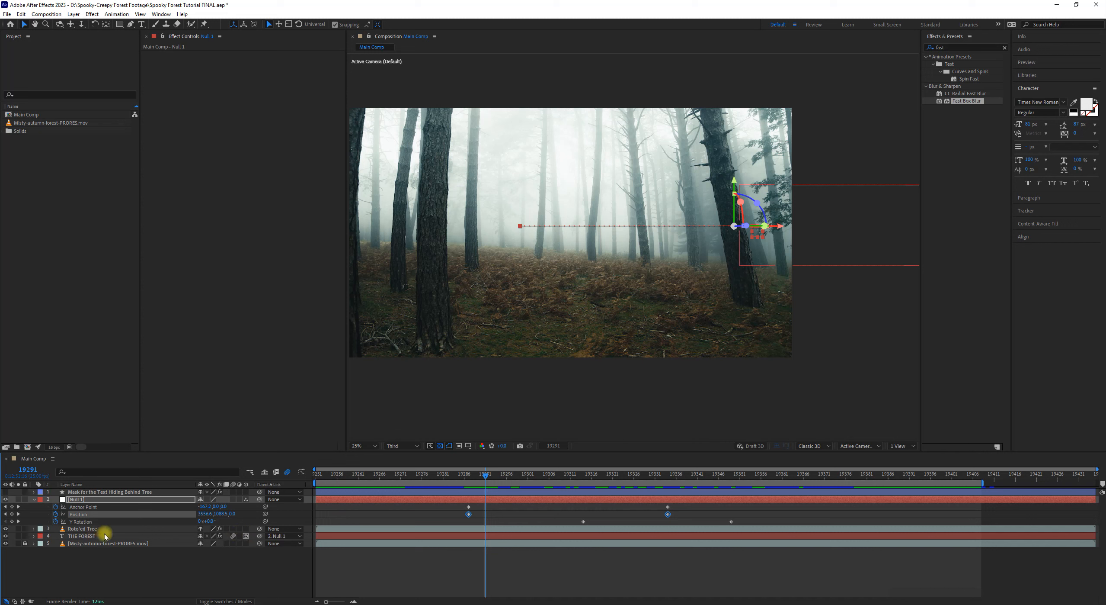
pyautogui.click(105, 500)
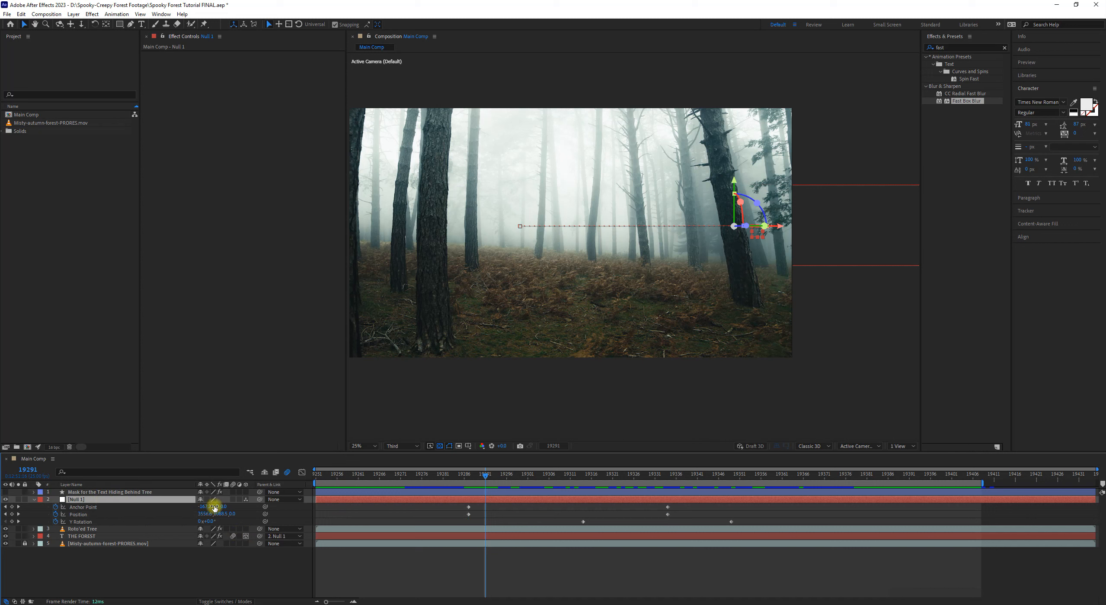
# - Switch Null 1's 3D layer setting off and back on, and go to frame 19288
pyautogui.click(246, 500)
pyautogui.click(246, 499)
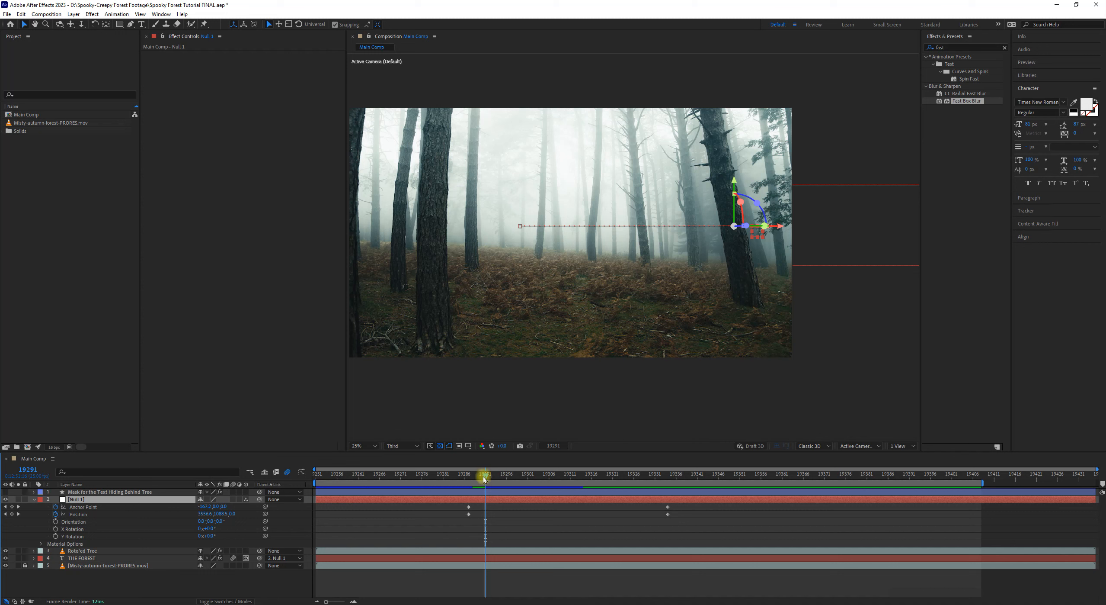
pyautogui.moveTo(467, 479); pyautogui.dragTo(472, 478)
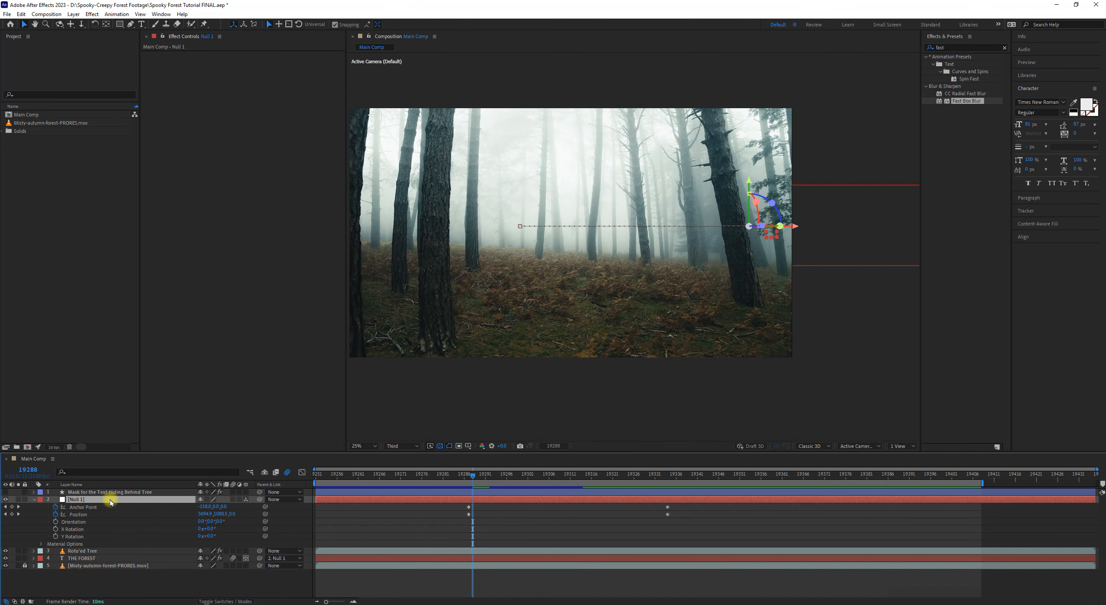
# - Show only Null 1's Anchor Point and Position changes and scrub to frame 19329 to review the text's movement
pyautogui.press('u')
pyautogui.press('u')
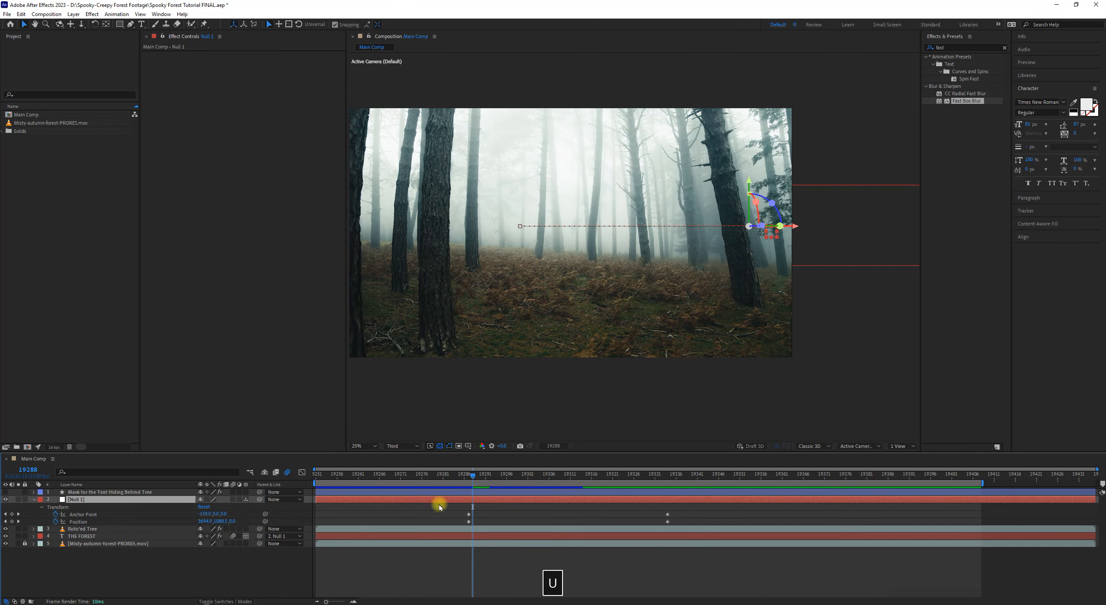
pyautogui.moveTo(472, 479); pyautogui.dragTo(643, 481)
pyautogui.press('u')
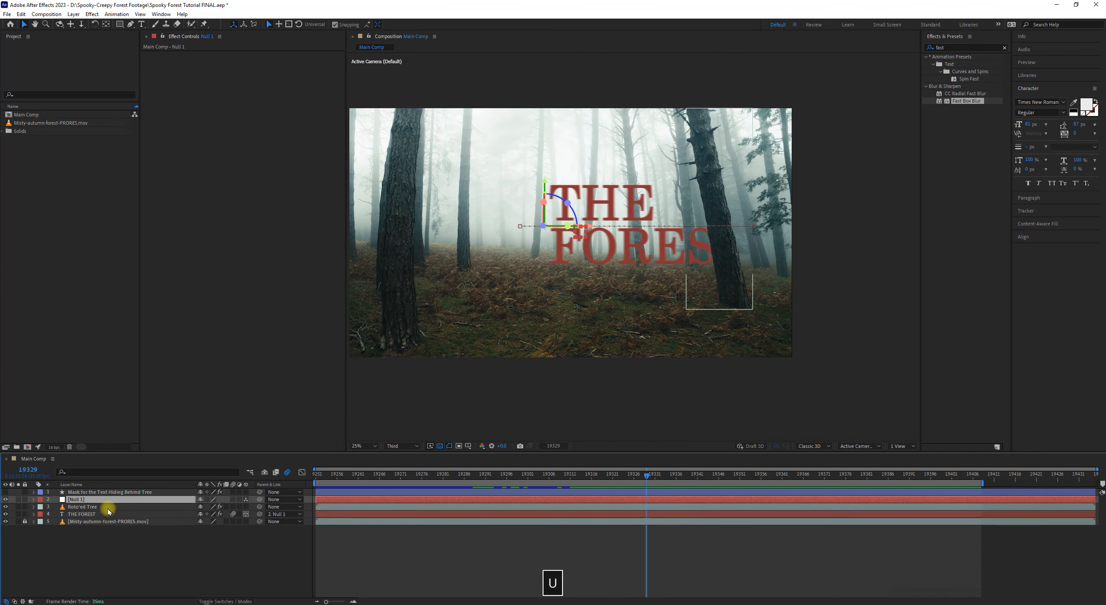
pyautogui.press('u')
pyautogui.press('u')
pyautogui.press('u')
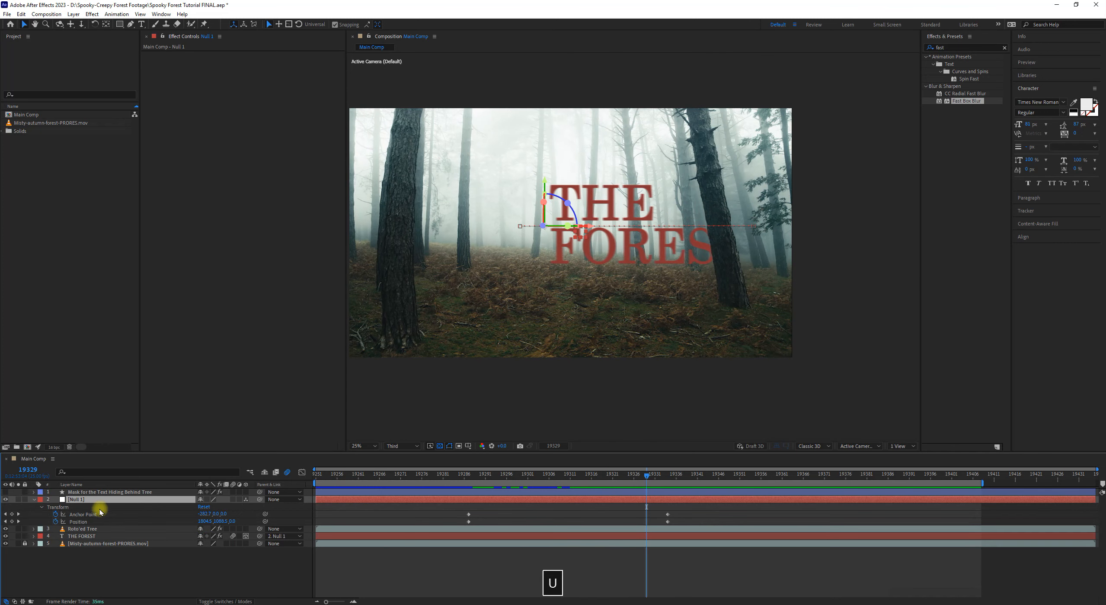
# - With no layer selected, reveal the modified properties of all layers and collapse them again
pyautogui.click(235, 576)
pyautogui.press('u')
pyautogui.press('u')
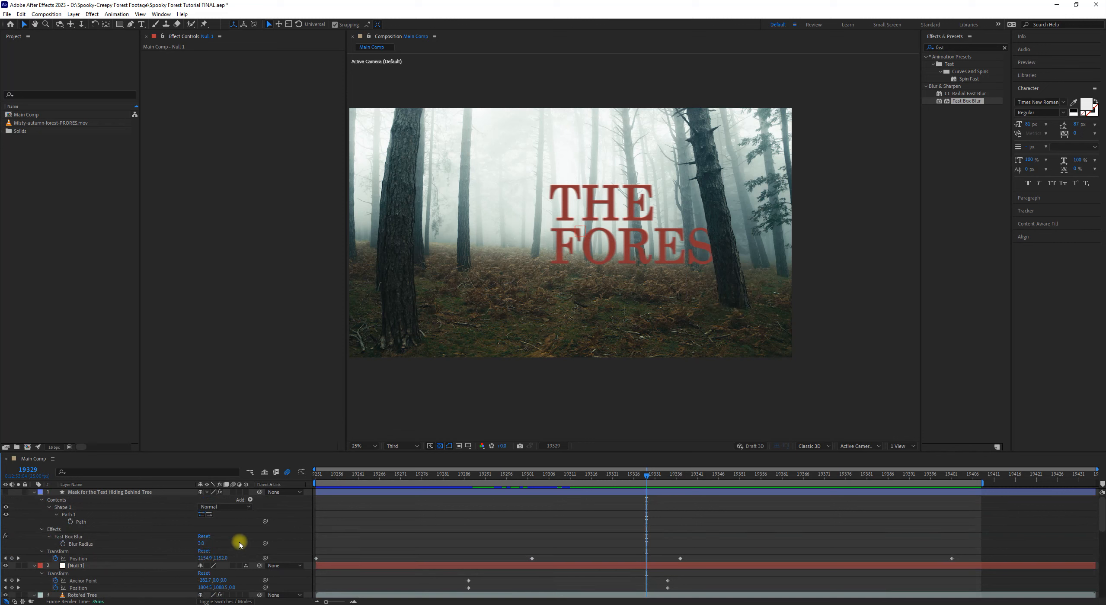
pyautogui.press('u')
pyautogui.press('u')
pyautogui.press('u')
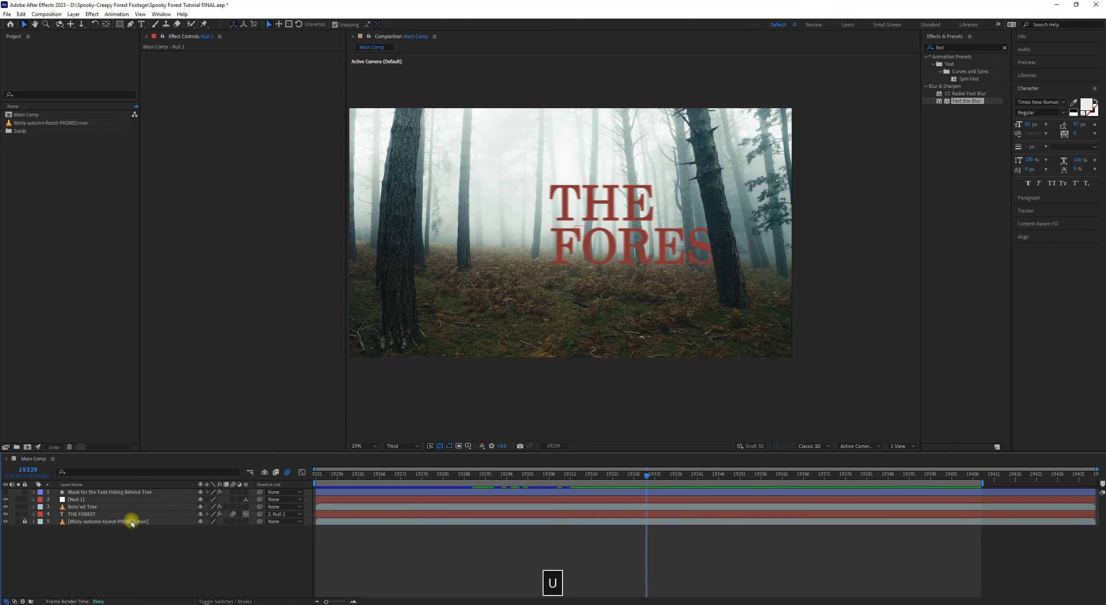
# - Look over Null 1's keyframed properties and the mask layer's property groups, and collapse both layers
pyautogui.click(130, 498)
pyautogui.press('u')
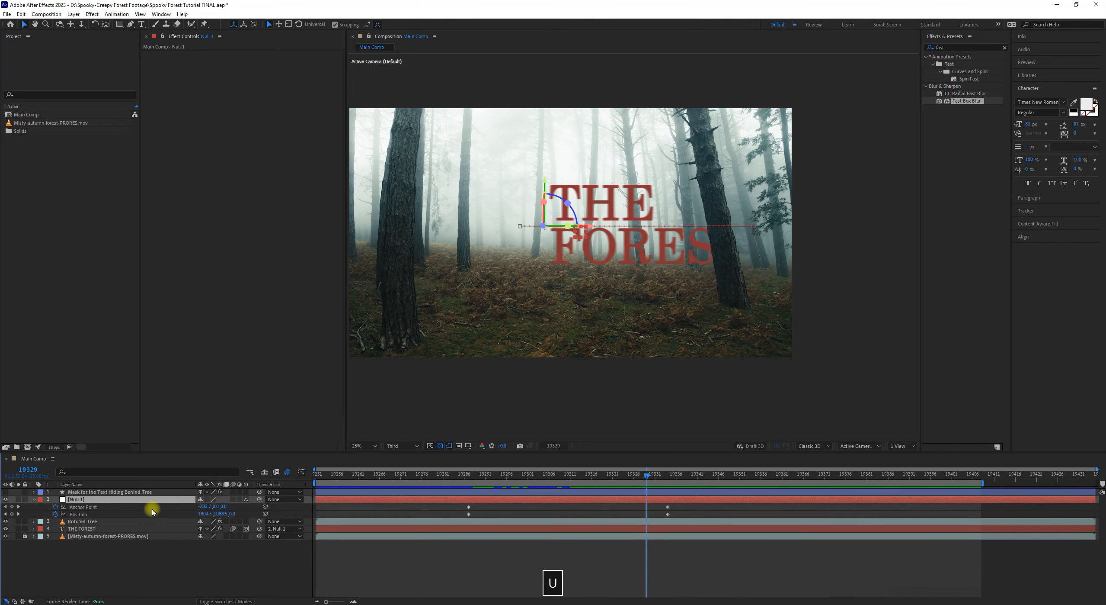
pyautogui.click(34, 492)
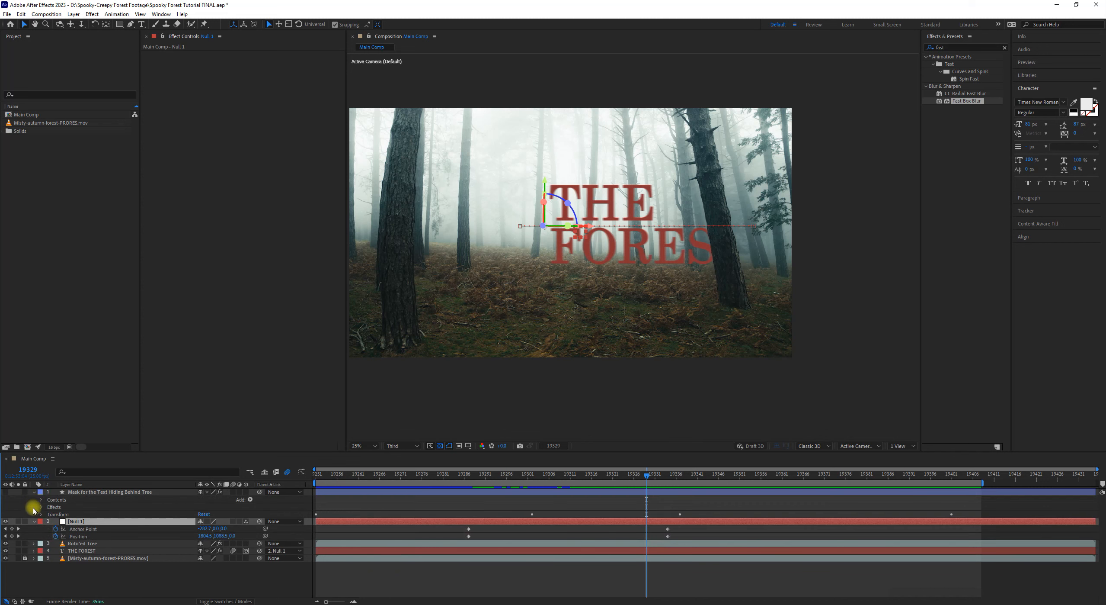
pyautogui.click(34, 493)
pyautogui.click(33, 500)
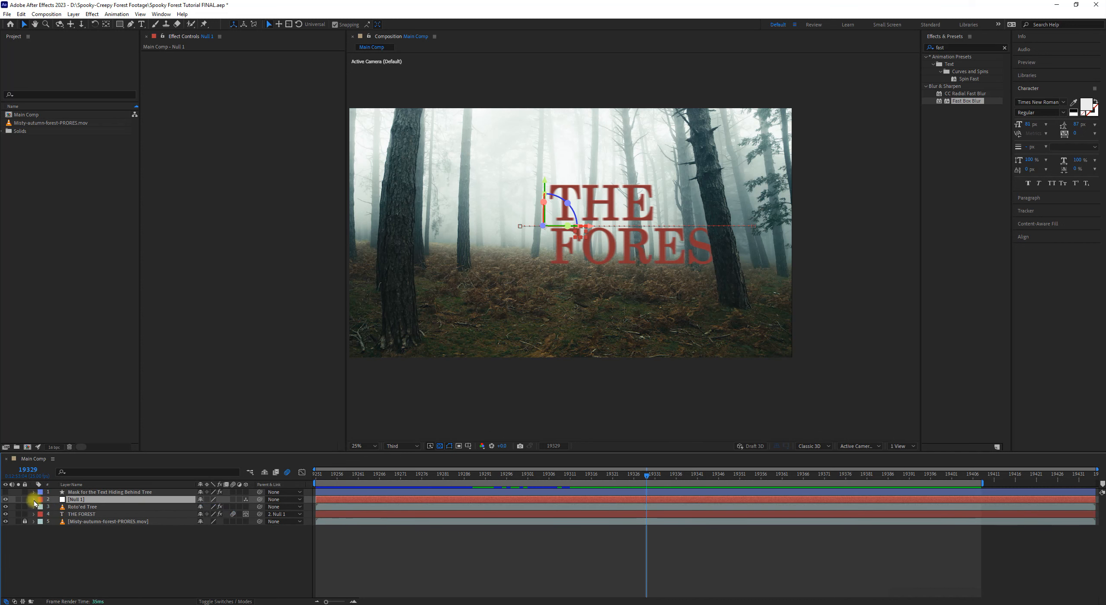
# - Expand Null 1's complete Transform properties in the timeline
pyautogui.keyDown('shift'); pyautogui.click(33, 499); pyautogui.keyUp('shift')
pyautogui.click(33, 499)
pyautogui.click(33, 499)
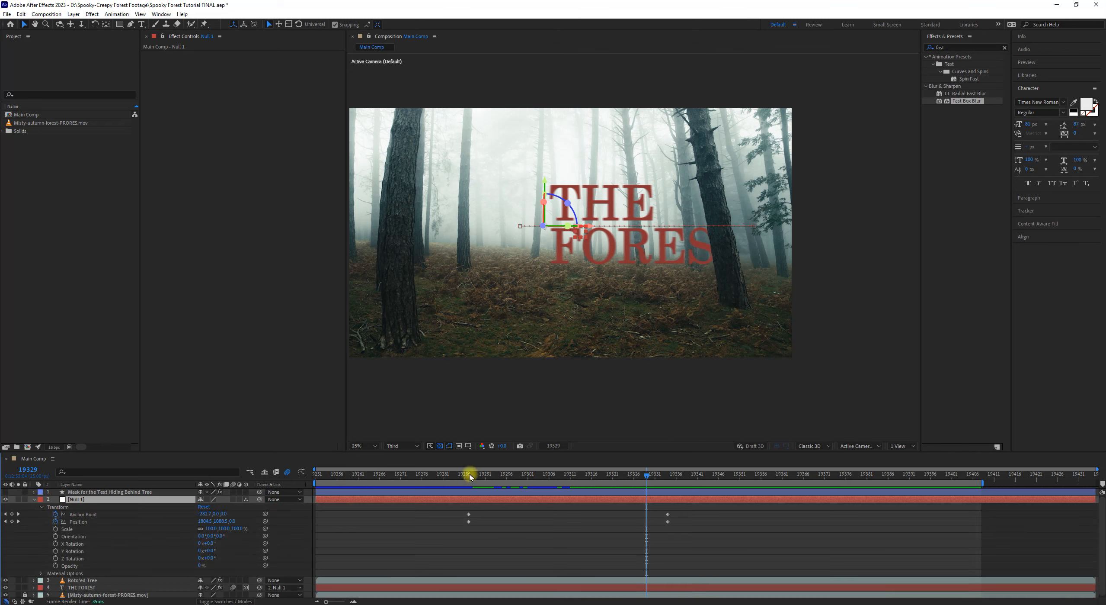
# - Scrub to frame 19376, turn off 3D for Null 1, and show only its keyframed properties
pyautogui.moveTo(471, 476); pyautogui.dragTo(847, 498)
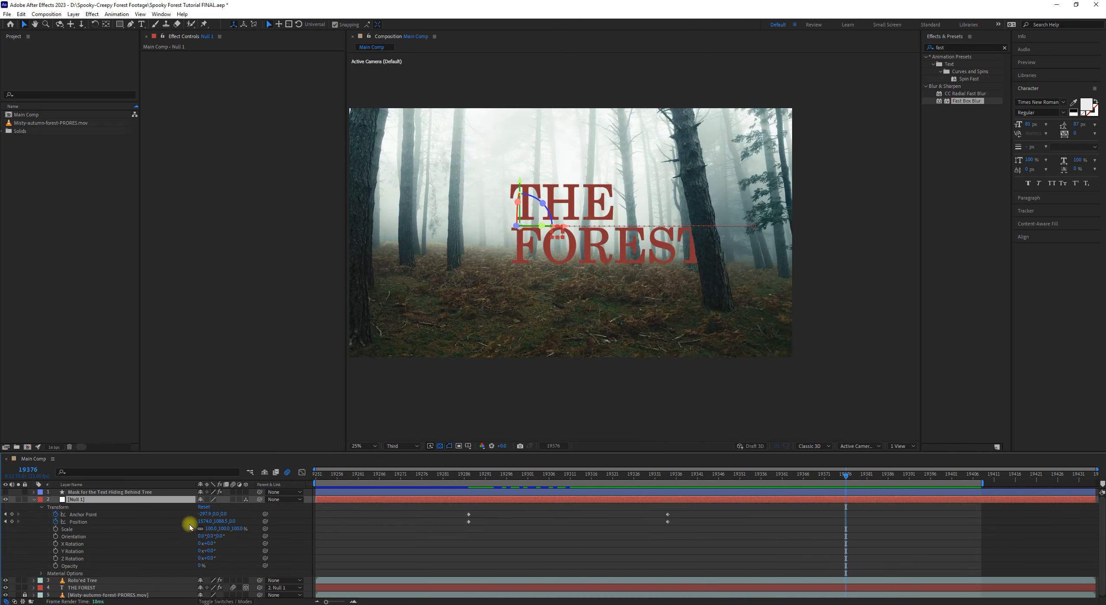
pyautogui.click(246, 499)
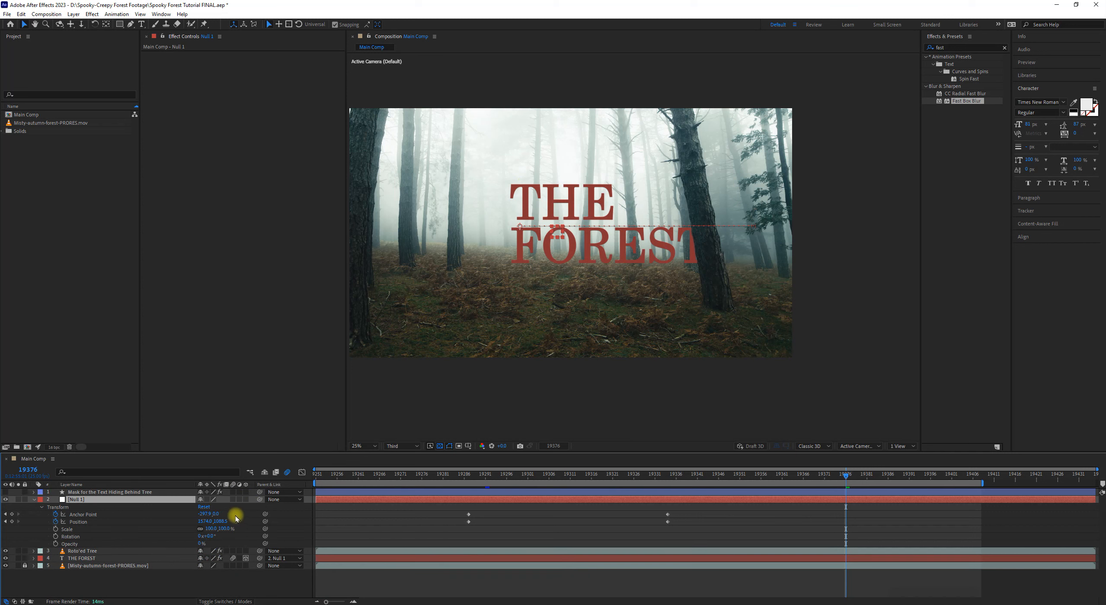
pyautogui.press('u')
pyautogui.press('u')
pyautogui.press('u')
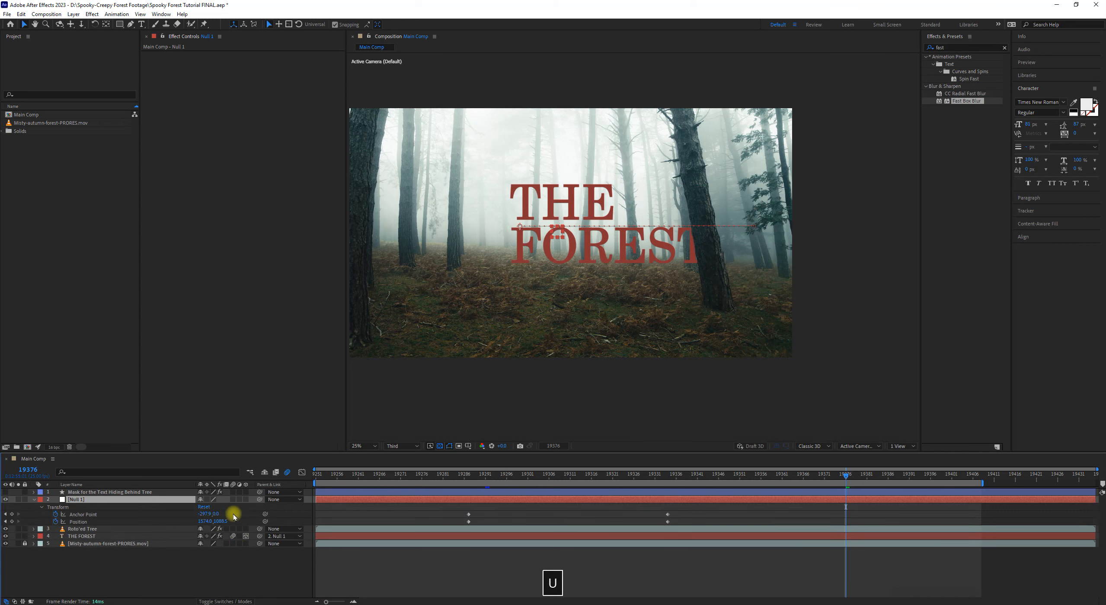
pyautogui.click(177, 571)
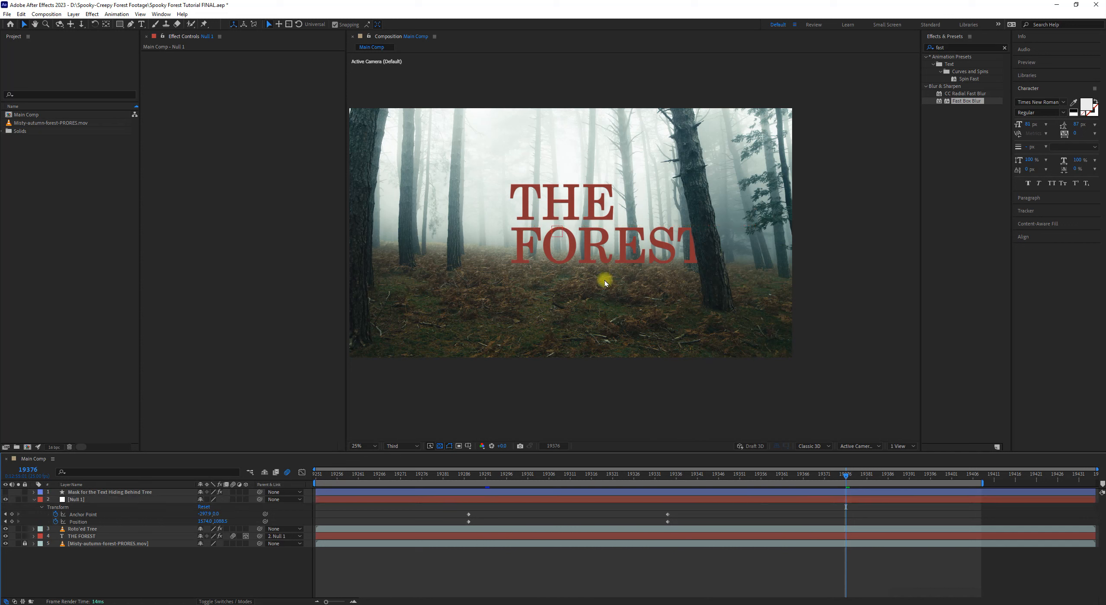
# - Undo the recent changes to Null 1 to restore its 3D setting and its Y Rotation keyframes
pyautogui.hotkey('ctrl', 'z')
pyautogui.hotkey('ctrl', 'z')
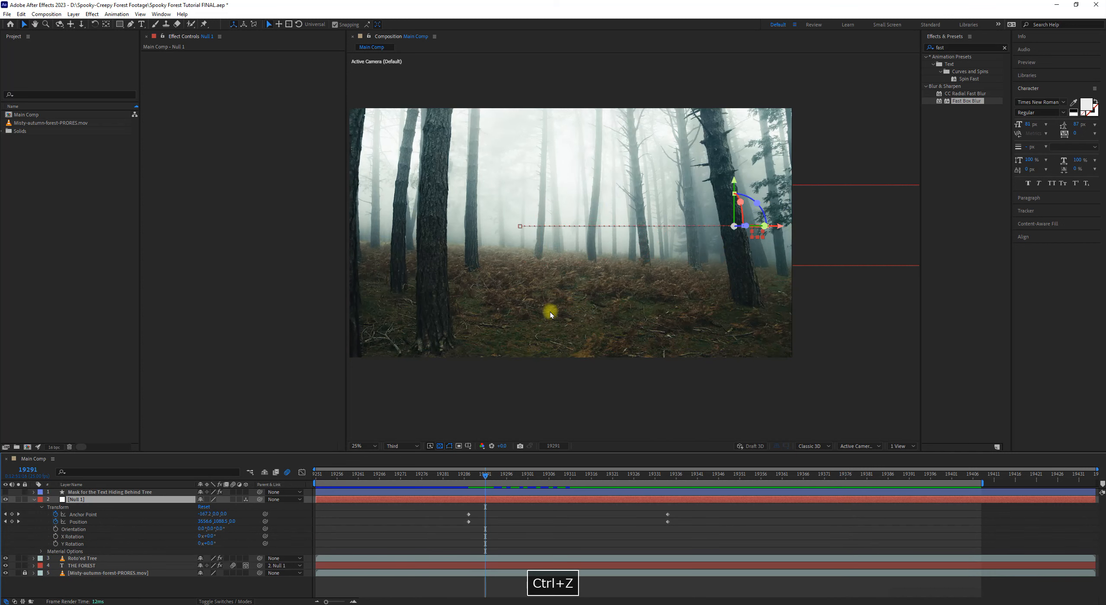
pyautogui.hotkey('ctrl', 'z')
pyautogui.hotkey('ctrl', 'z')
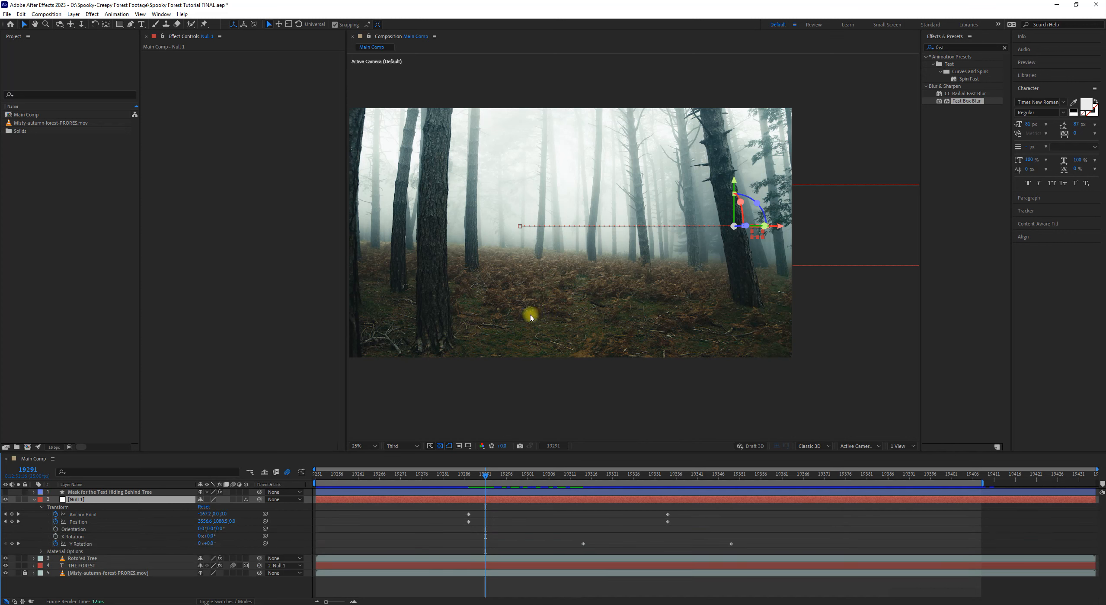
# - Examine Null 1's Y Rotation property and scrub between frames 19327 and 19312 to review how the text turns
pyautogui.click(108, 543)
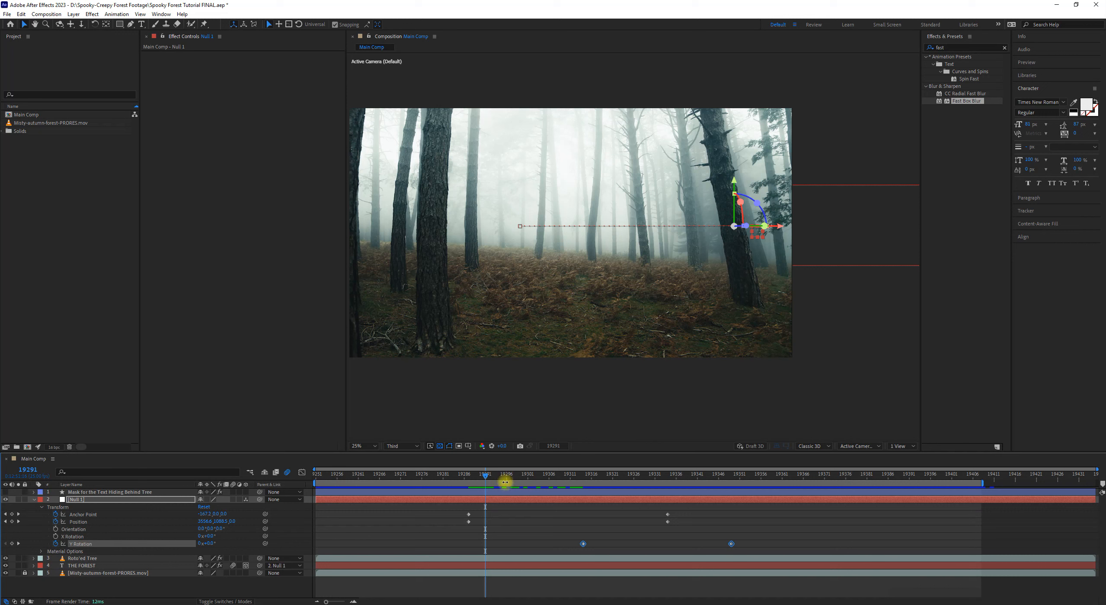
pyautogui.click(539, 504)
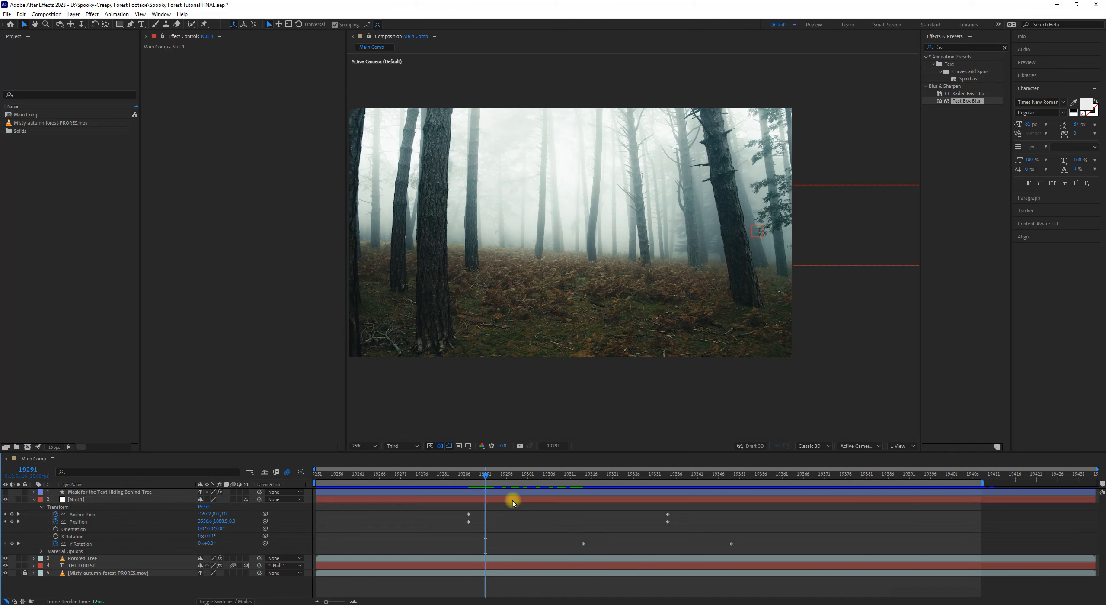
pyautogui.moveTo(487, 474); pyautogui.dragTo(638, 476)
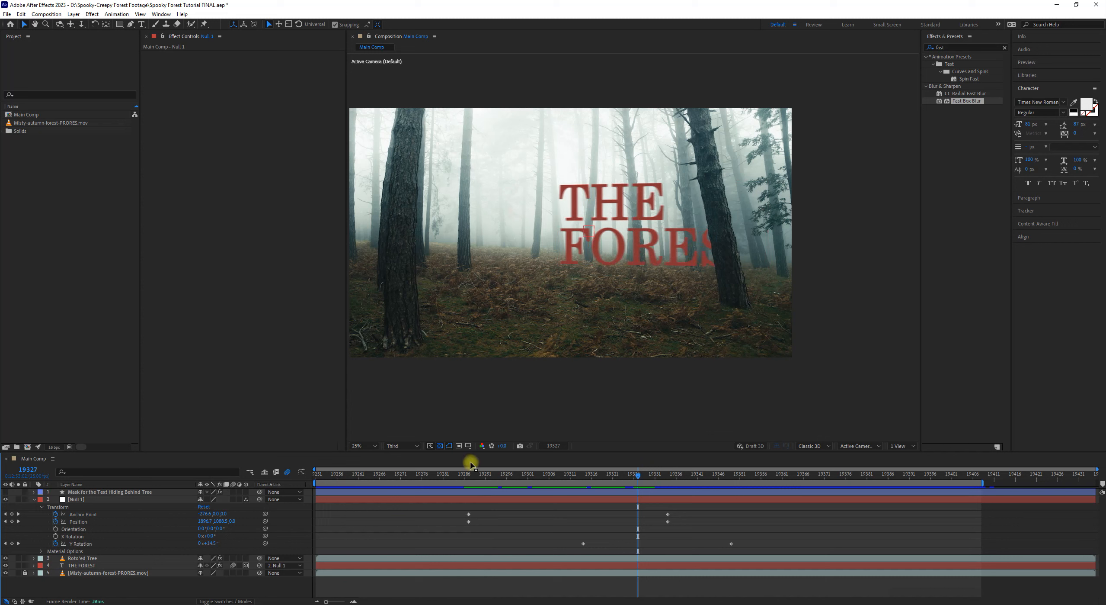
pyautogui.moveTo(531, 475); pyautogui.dragTo(575, 488)
# - Check the text's rotation from the first Y Rotation keyframe at frame 19314 to the second at frame 19349
pyautogui.click(82, 543)
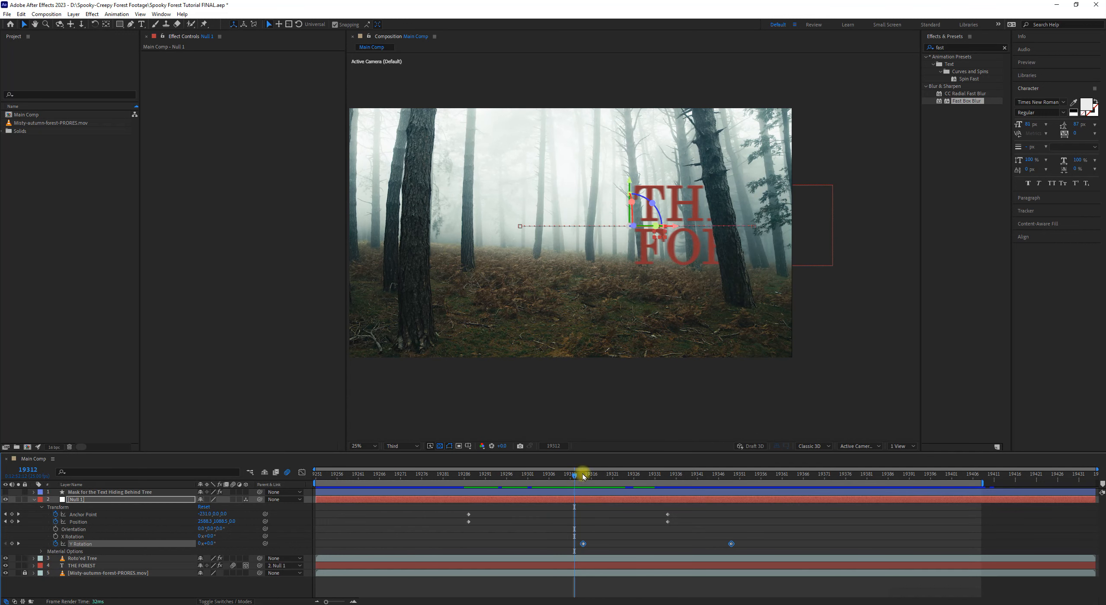
pyautogui.click(583, 475)
pyautogui.moveTo(535, 539); pyautogui.dragTo(789, 546)
pyautogui.click(587, 532)
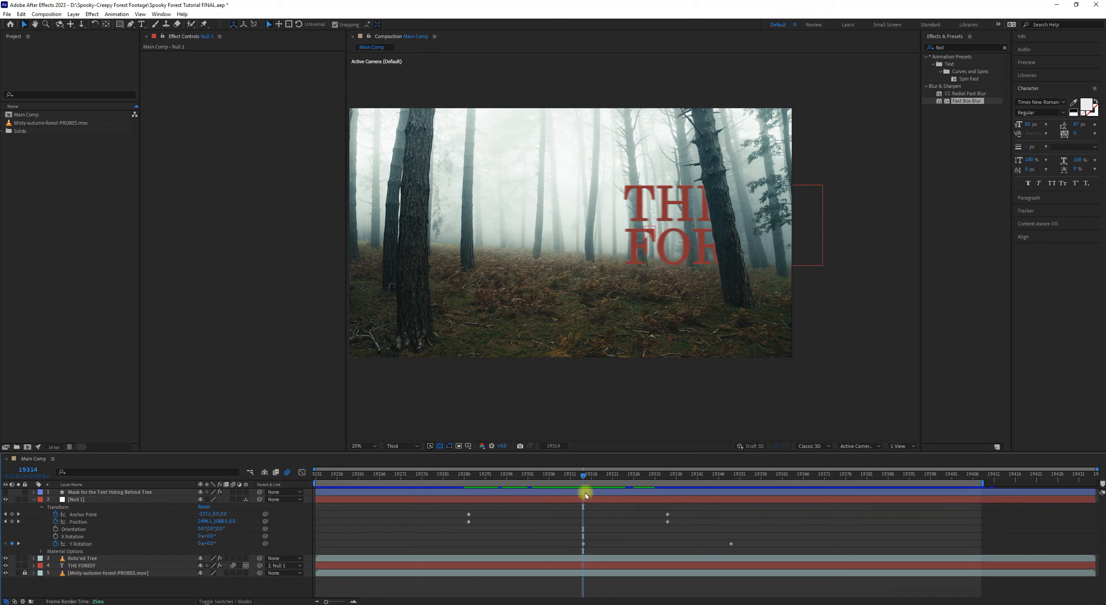
pyautogui.click(583, 543)
pyautogui.moveTo(581, 477); pyautogui.dragTo(647, 478)
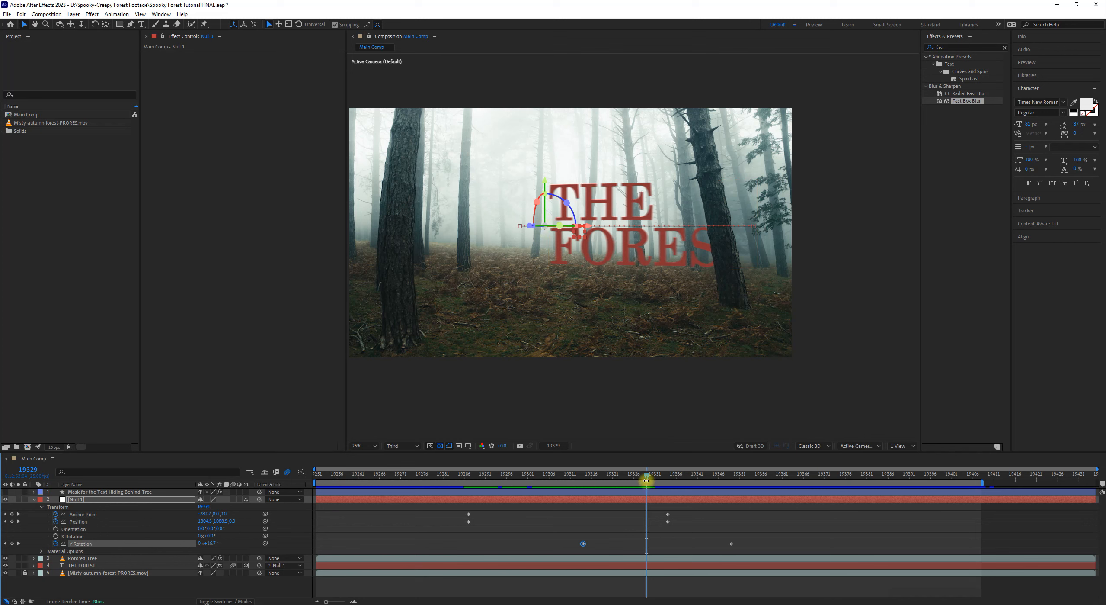
pyautogui.moveTo(645, 479); pyautogui.dragTo(732, 558)
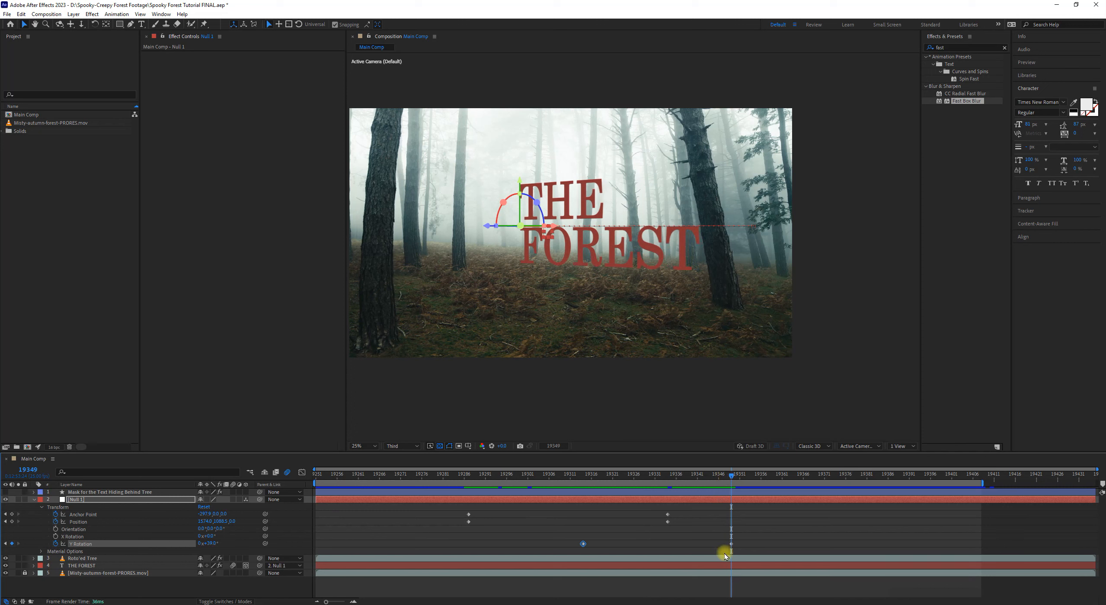
pyautogui.click(726, 553)
# - Move Null 1's second Y Rotation keyframe earlier, aligning it with the final Anchor Point and Position keyframes
pyautogui.moveTo(731, 474); pyautogui.dragTo(698, 475)
pyautogui.click(731, 546)
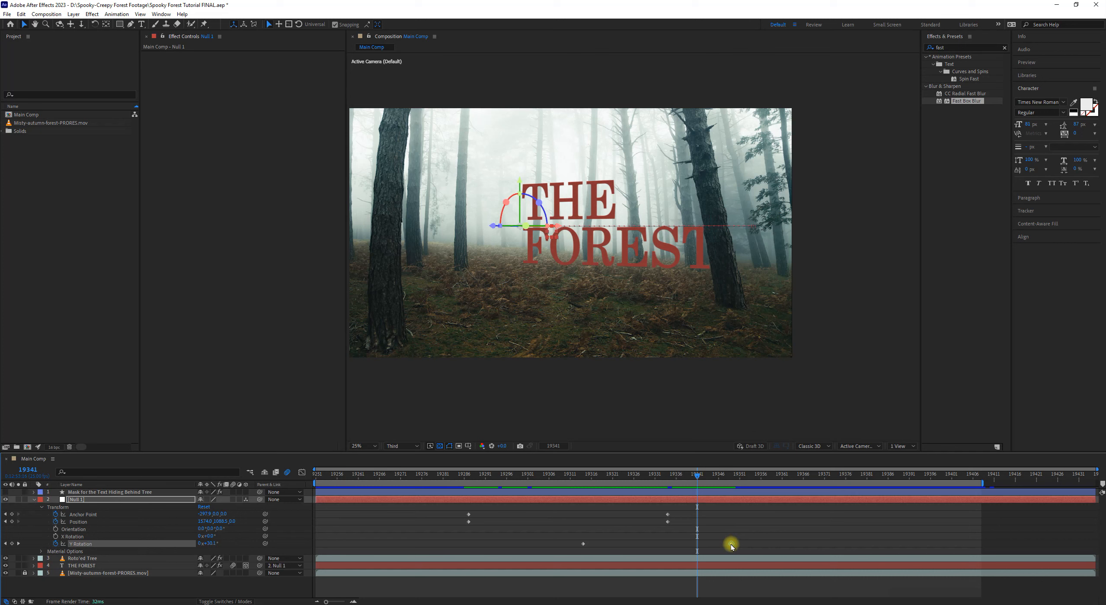
pyautogui.moveTo(731, 544); pyautogui.dragTo(697, 543)
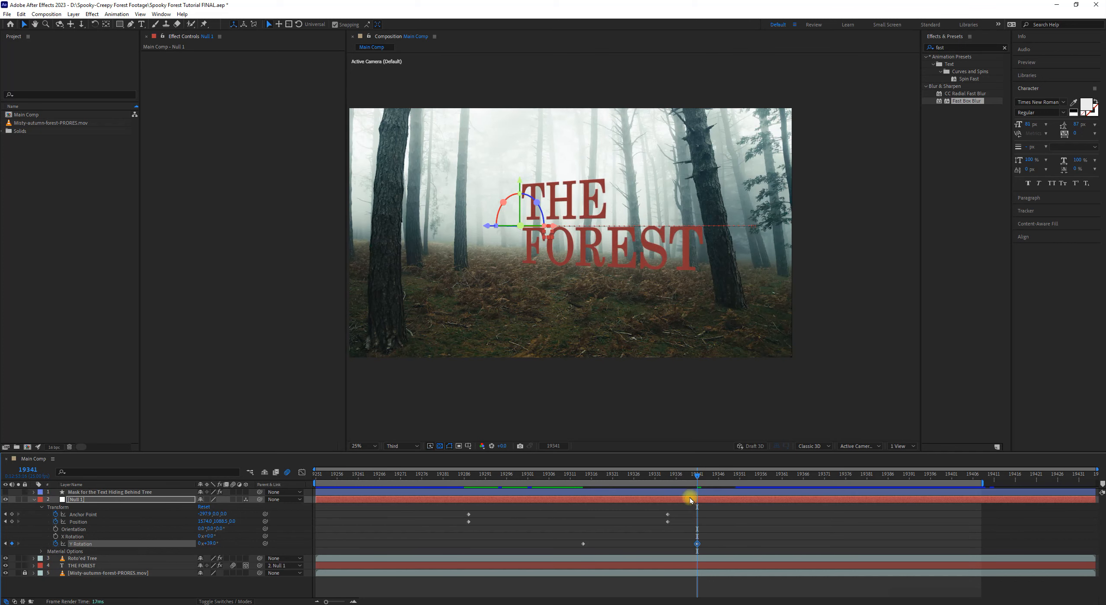
pyautogui.moveTo(694, 476)
pyautogui.mouseDown()
pyautogui.moveTo(583, 476)
pyautogui.moveTo(723, 474)
pyautogui.moveTo(672, 476)
pyautogui.mouseUp()
pyautogui.click(698, 544)
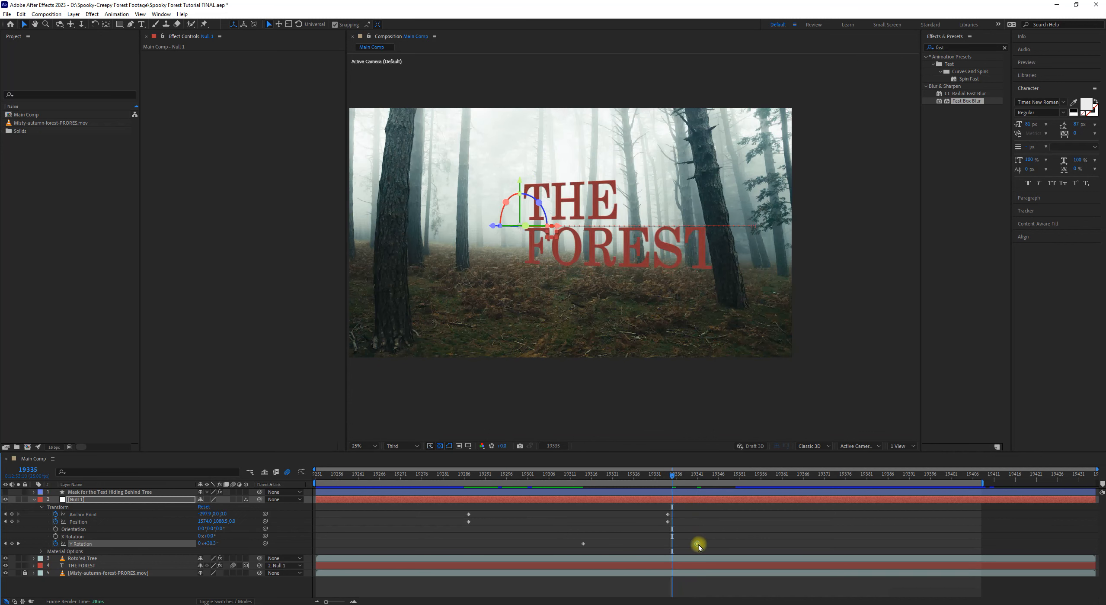
pyautogui.moveTo(698, 544); pyautogui.dragTo(680, 544)
pyautogui.click(670, 544)
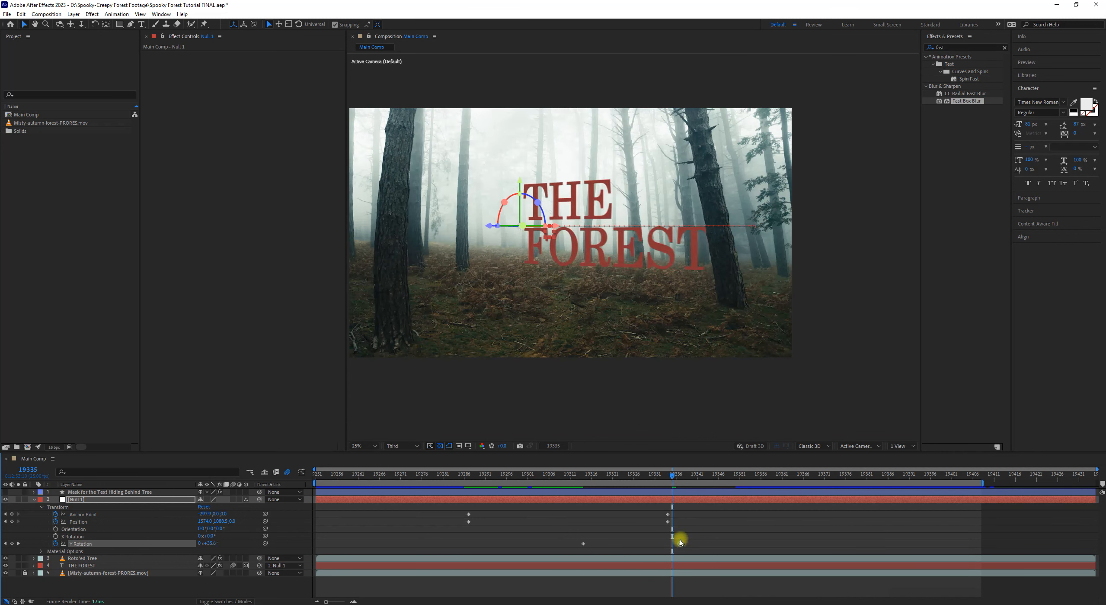
pyautogui.moveTo(681, 544); pyautogui.dragTo(668, 543)
# - Preview the text animation from frame 19282, then inspect the first Y Rotation keyframe and scrub to frame 19319
pyautogui.moveTo(672, 474); pyautogui.dragTo(447, 472)
pyautogui.press('space')
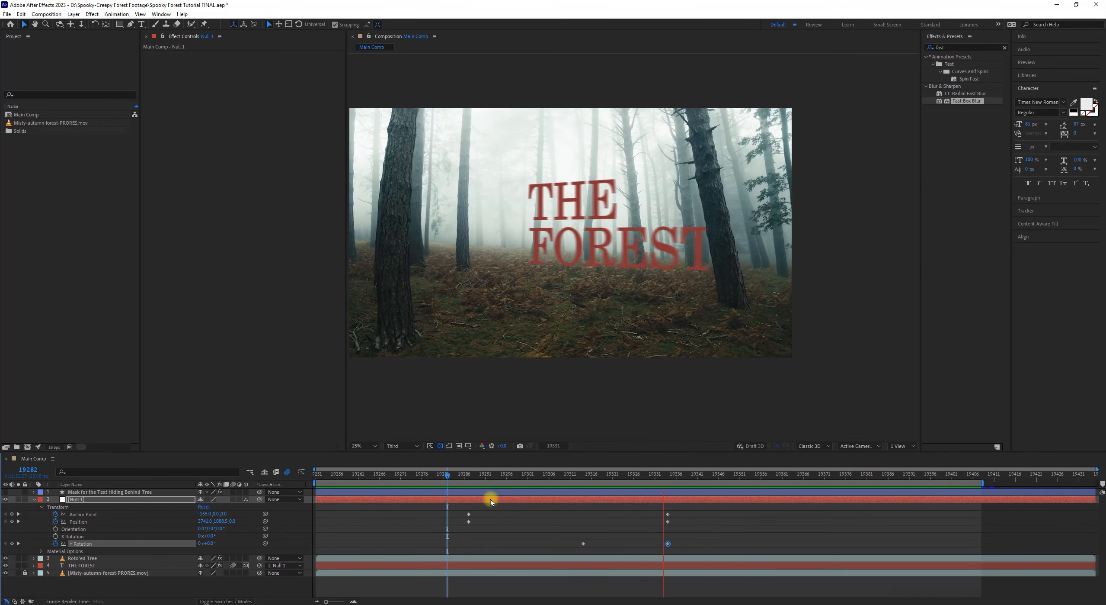
pyautogui.press('space')
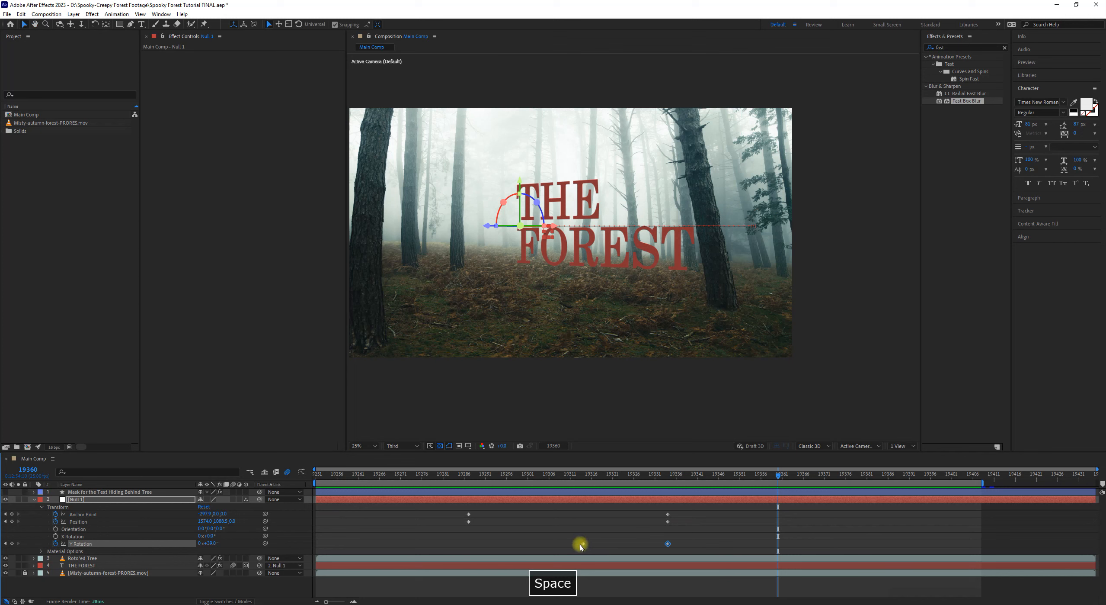
pyautogui.moveTo(552, 539); pyautogui.dragTo(620, 547)
pyautogui.moveTo(548, 475); pyautogui.dragTo(604, 482)
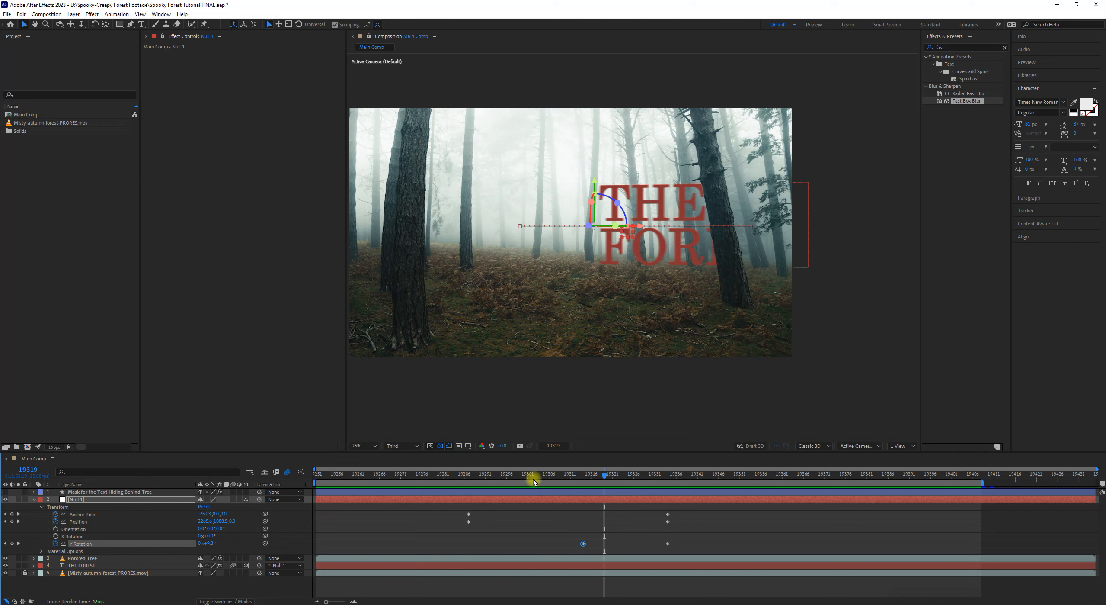
pyautogui.click(506, 481)
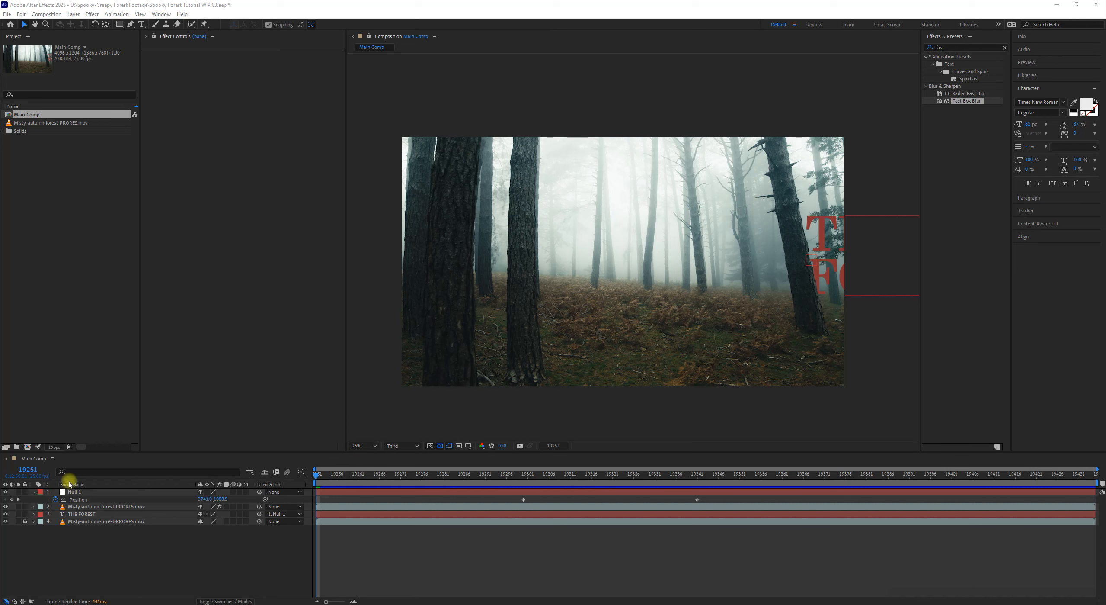
# - Collapse Null 1's properties and add a new shape layer to Main Comp
pyautogui.click(32, 493)
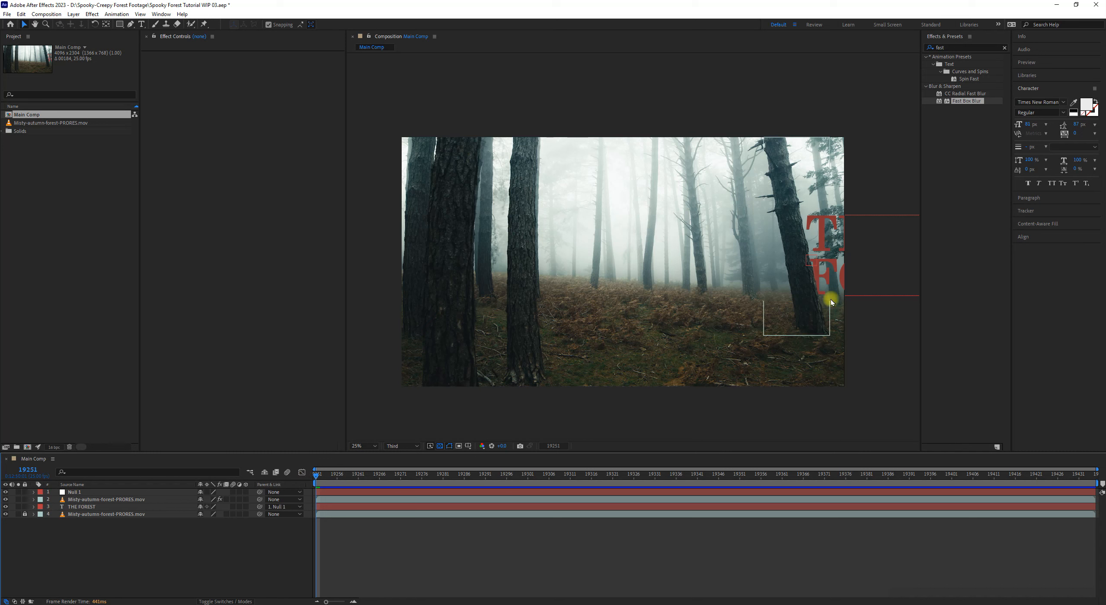
pyautogui.moveTo(764, 272); pyautogui.dragTo(534, 269)
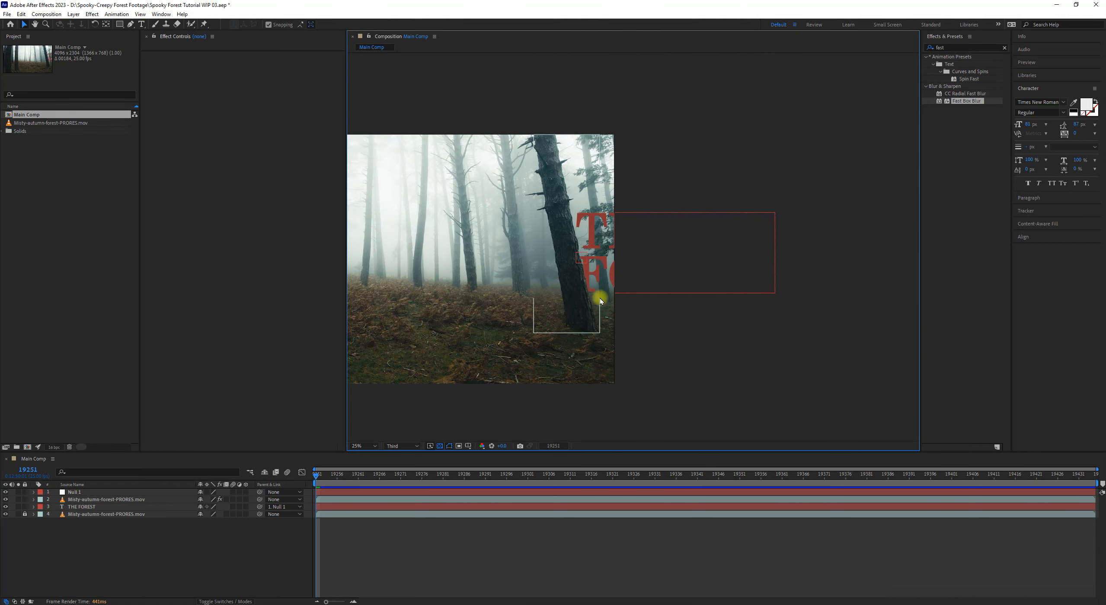
pyautogui.moveTo(632, 200); pyautogui.dragTo(699, 249)
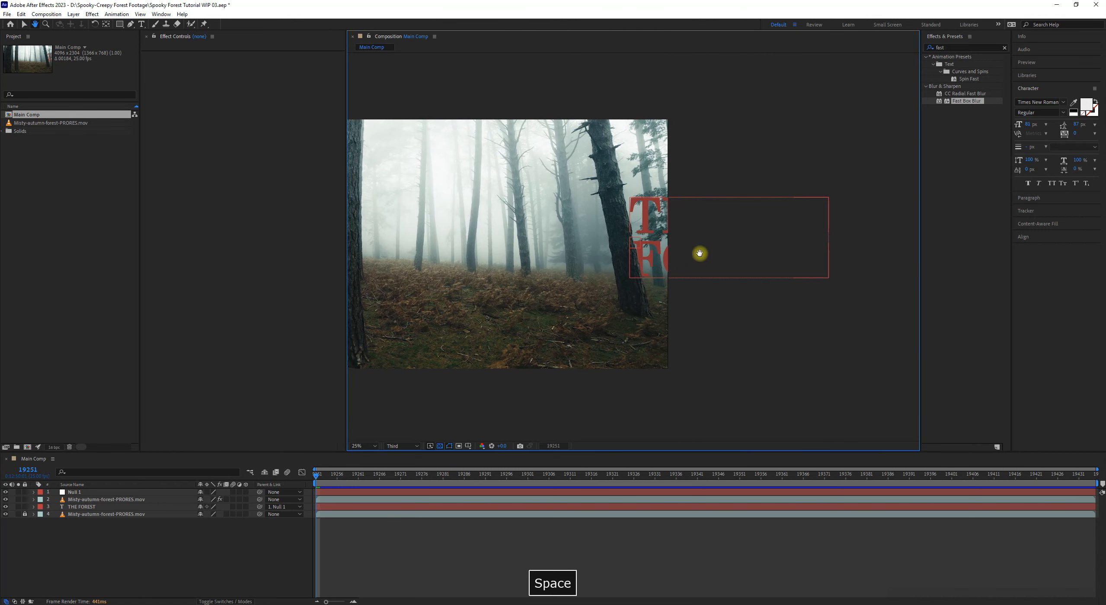
pyautogui.rightClick(149, 552)
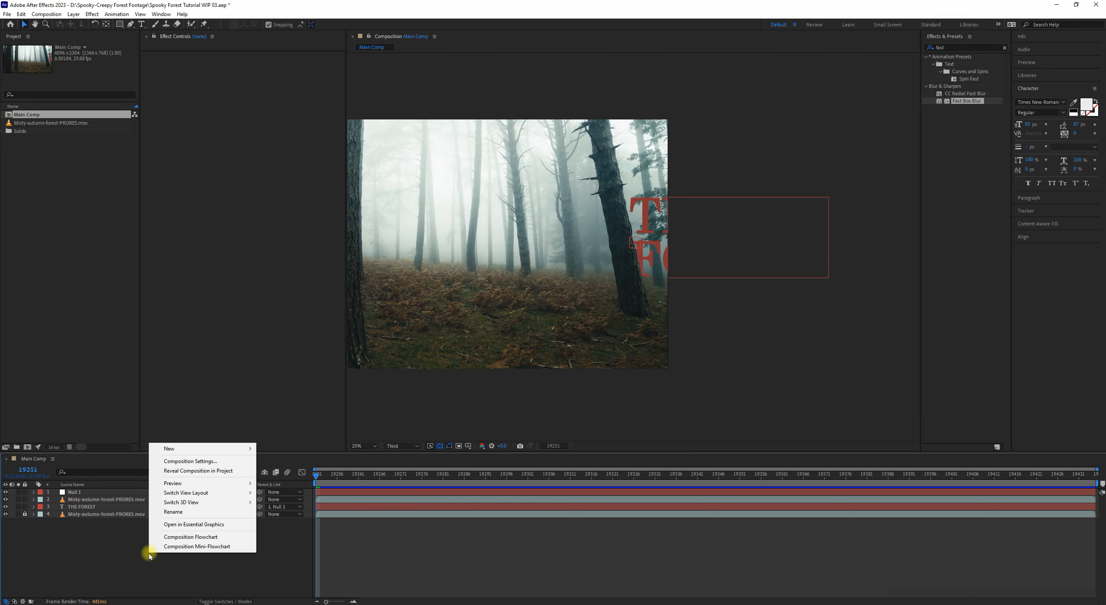
pyautogui.moveTo(221, 448)
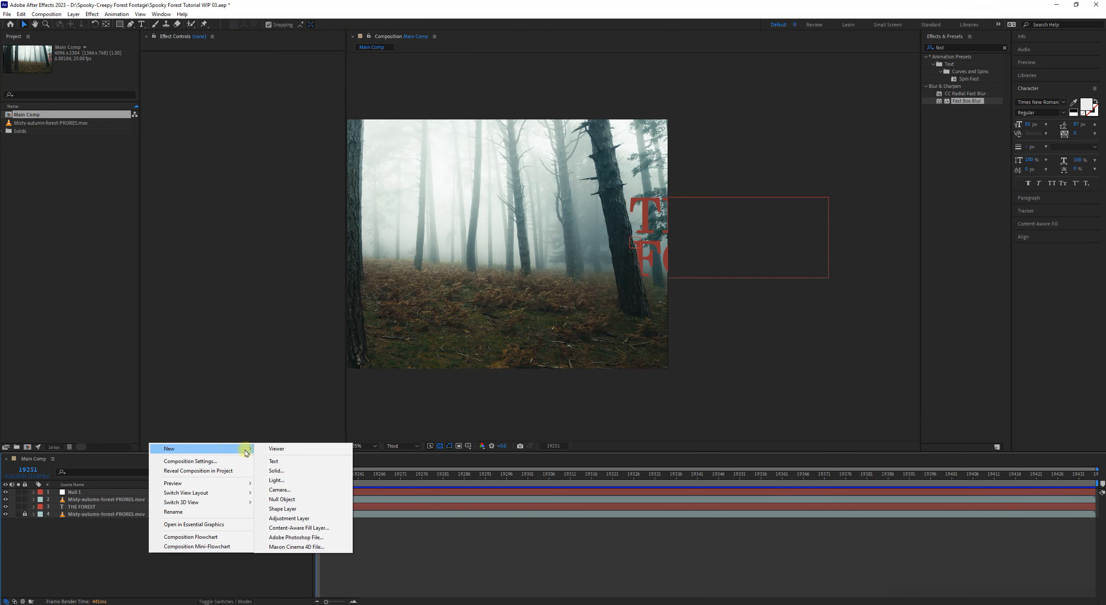
pyautogui.click(300, 512)
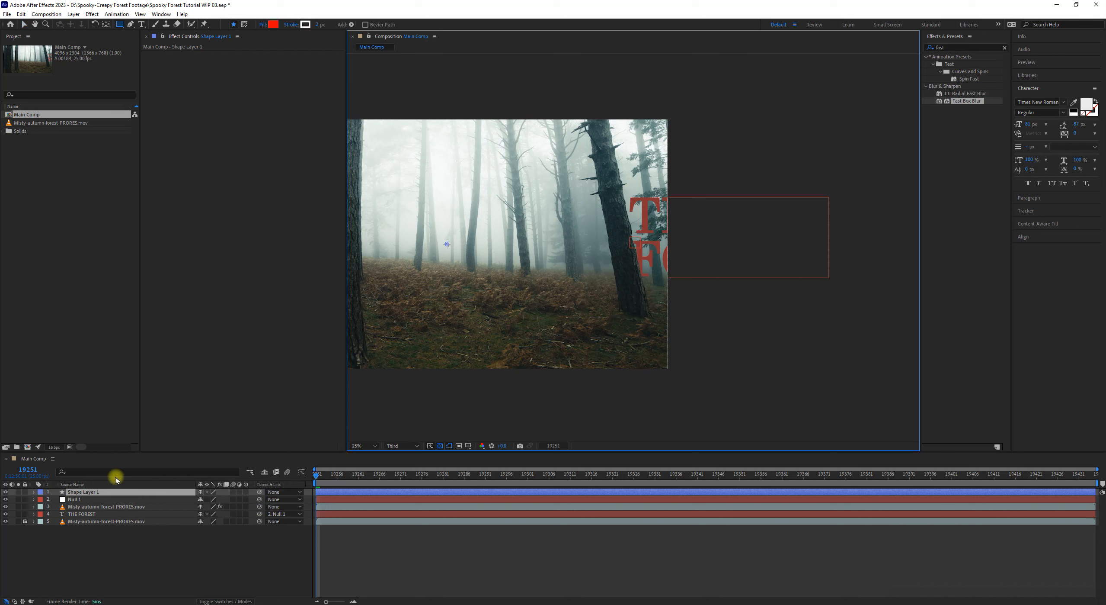
# - Rename the new shape layer as Mask For "The Forest" Text Reveal
pyautogui.press('Return')
pyautogui.press('Return')
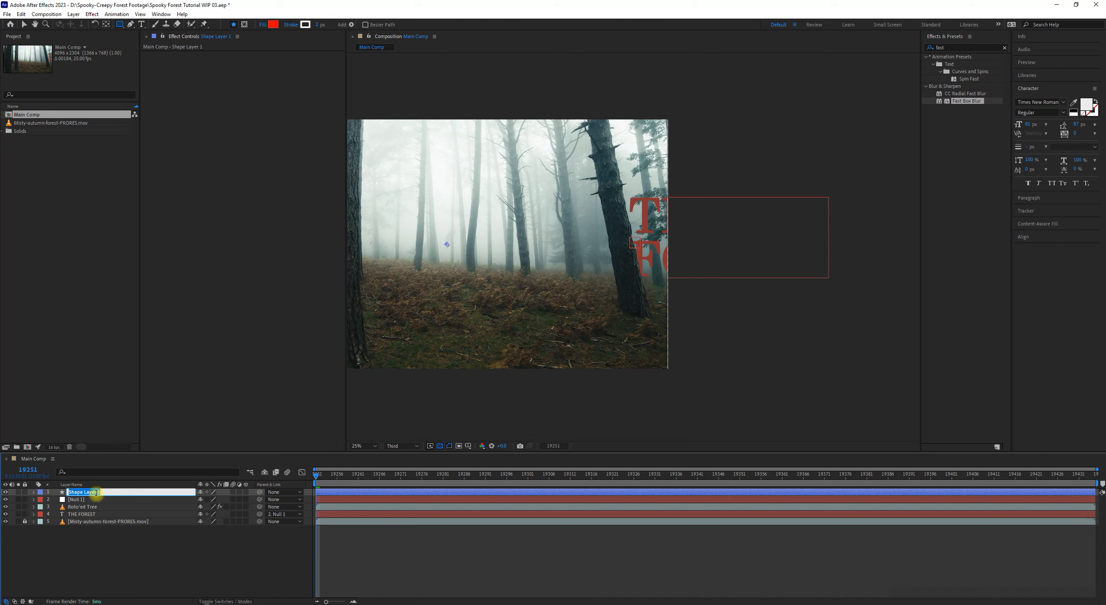
pyautogui.write('Mask')
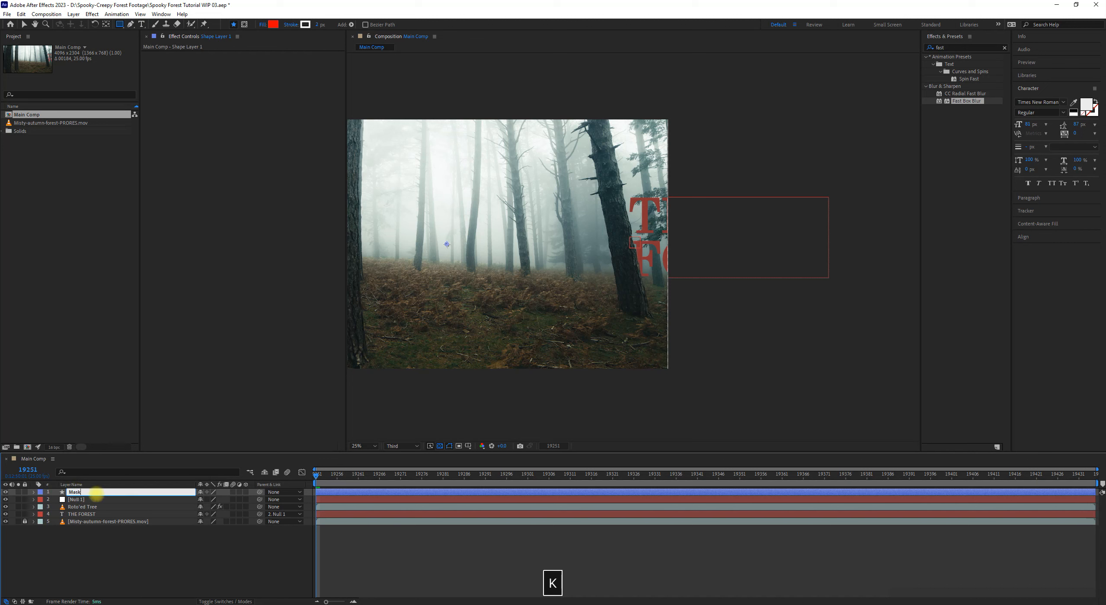
pyautogui.write(' For ')
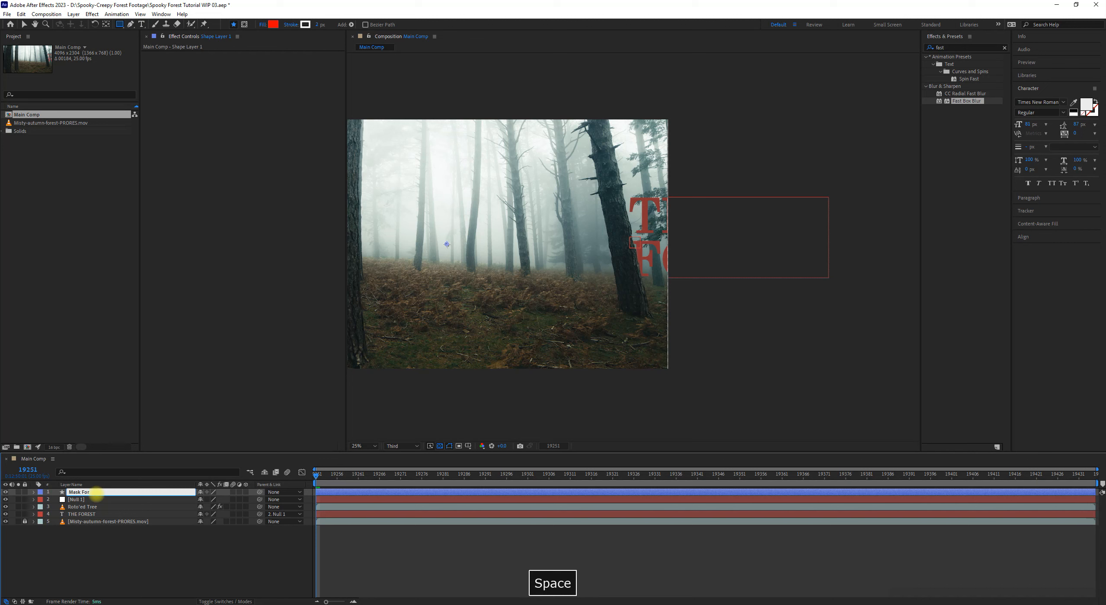
pyautogui.write('"The')
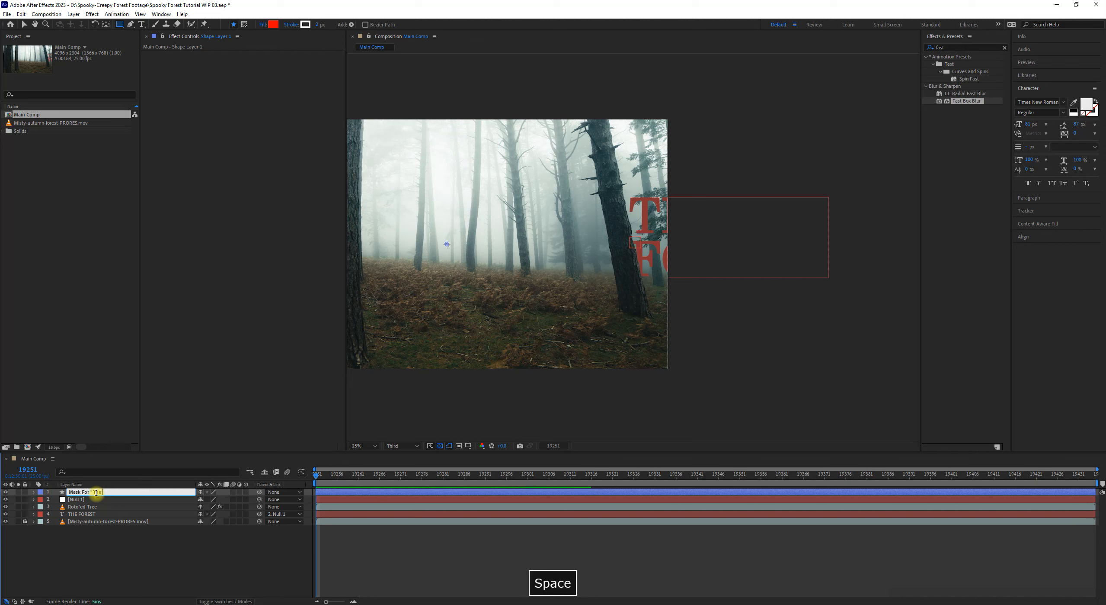
pyautogui.write(' FOres')
pyautogui.press('BackSpace')
pyautogui.press('BackSpace')
pyautogui.press('BackSpace')
pyautogui.press('BackSpace')
pyautogui.write('or')
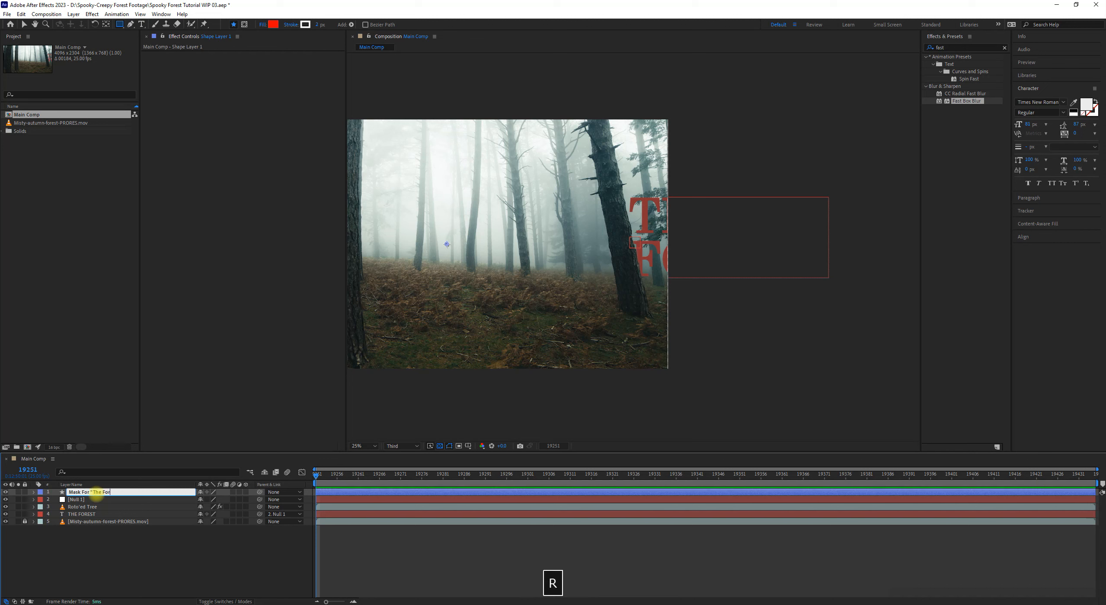
pyautogui.write('est')
pyautogui.press('BackSpace')
pyautogui.write('"')
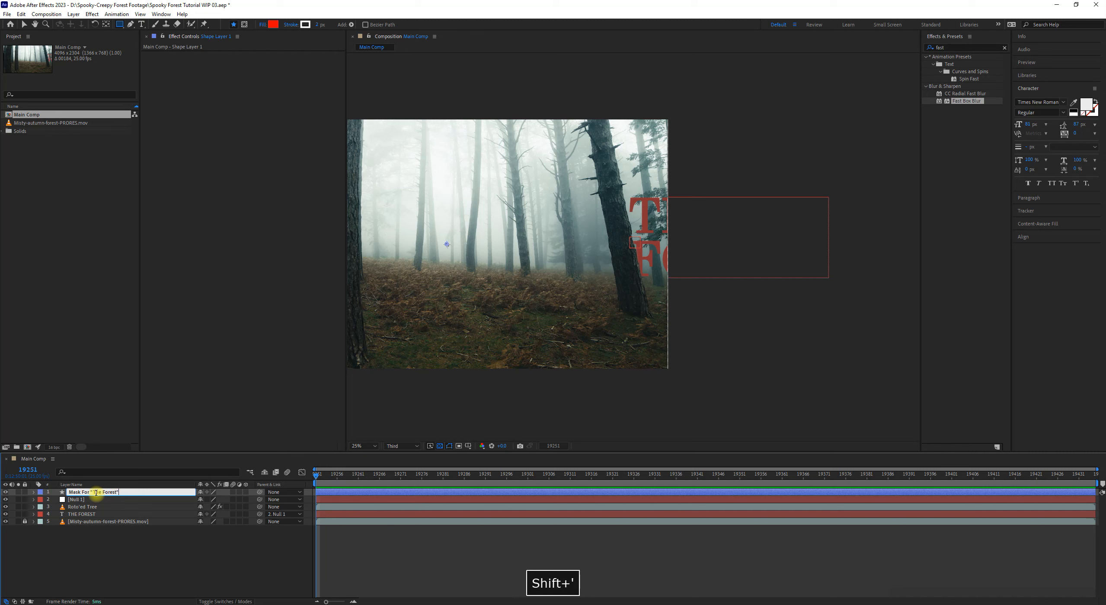
pyautogui.write(' Text Reveal')
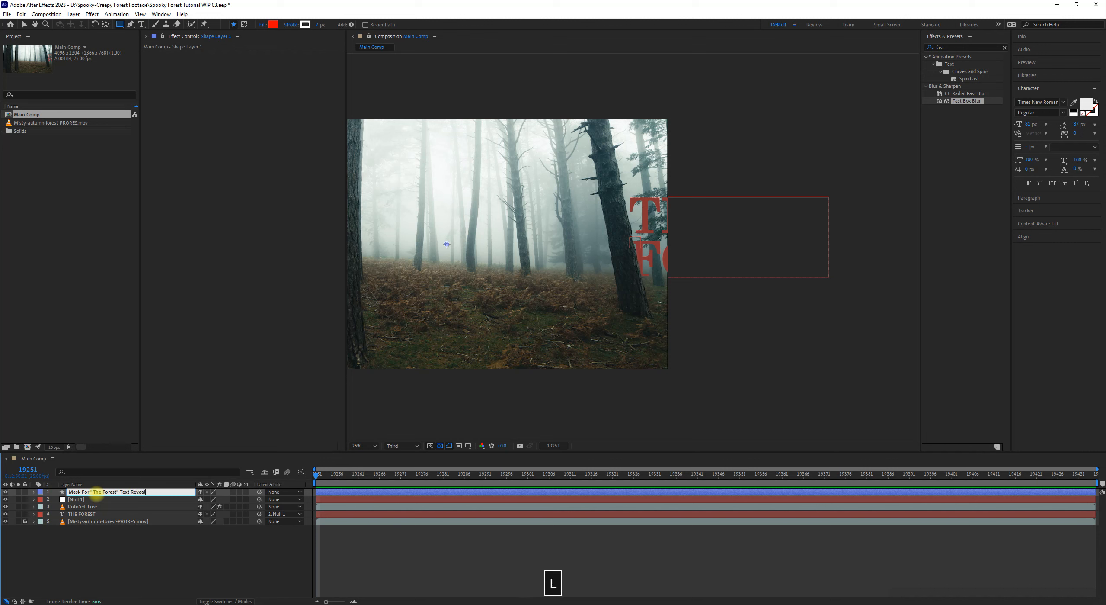
pyautogui.press('Return')
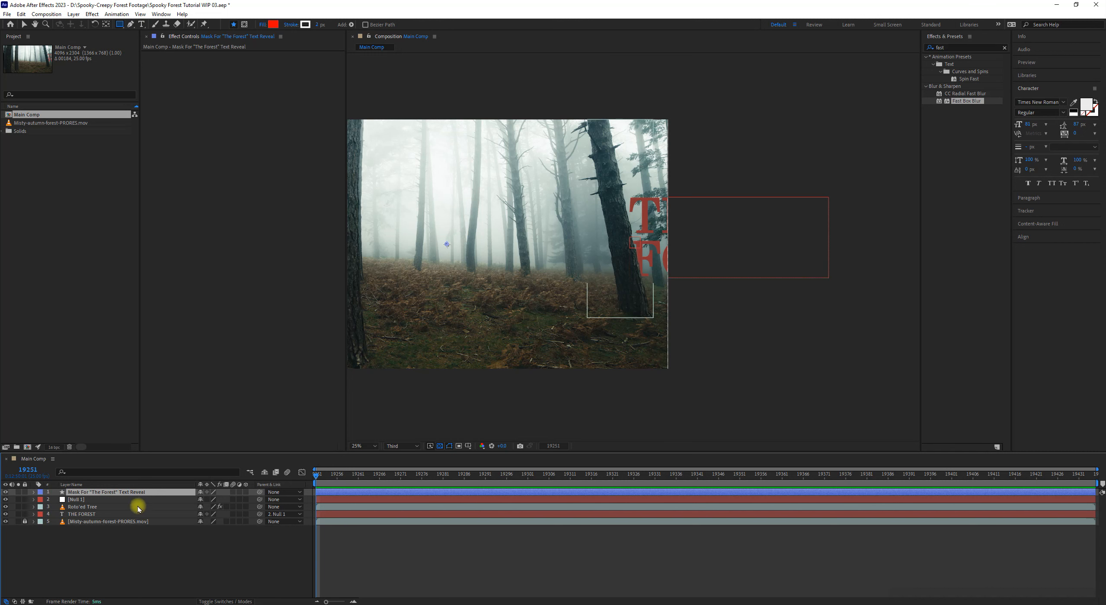
# - Activate the Pen tool for the "The Forest" mask shape layer and set its stroke to None
pyautogui.press('space')
pyautogui.moveTo(536, 190); pyautogui.dragTo(702, 198)
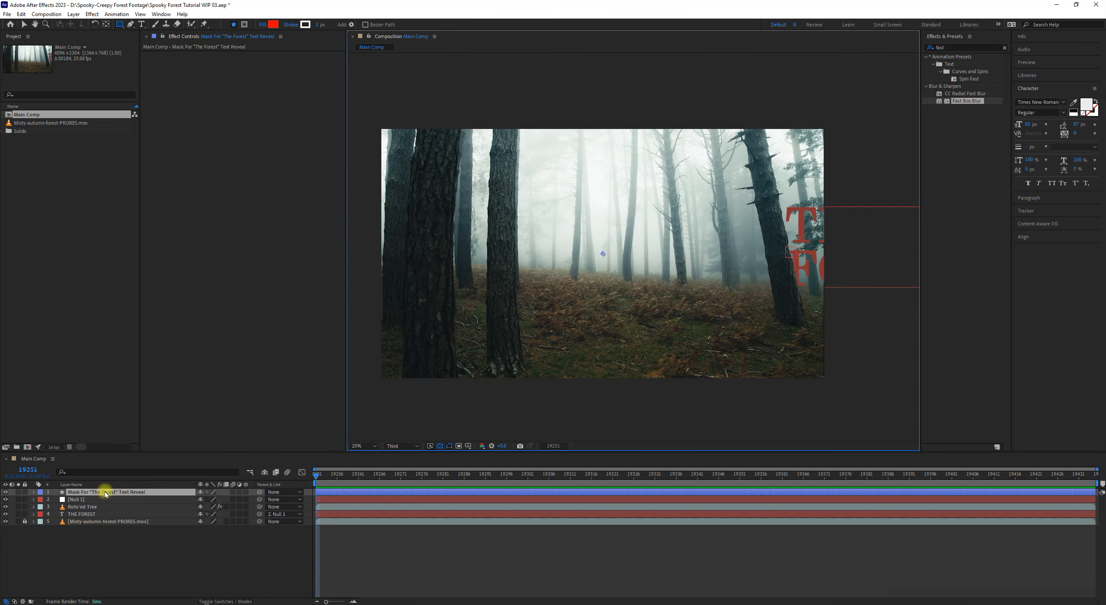
pyautogui.click(130, 25)
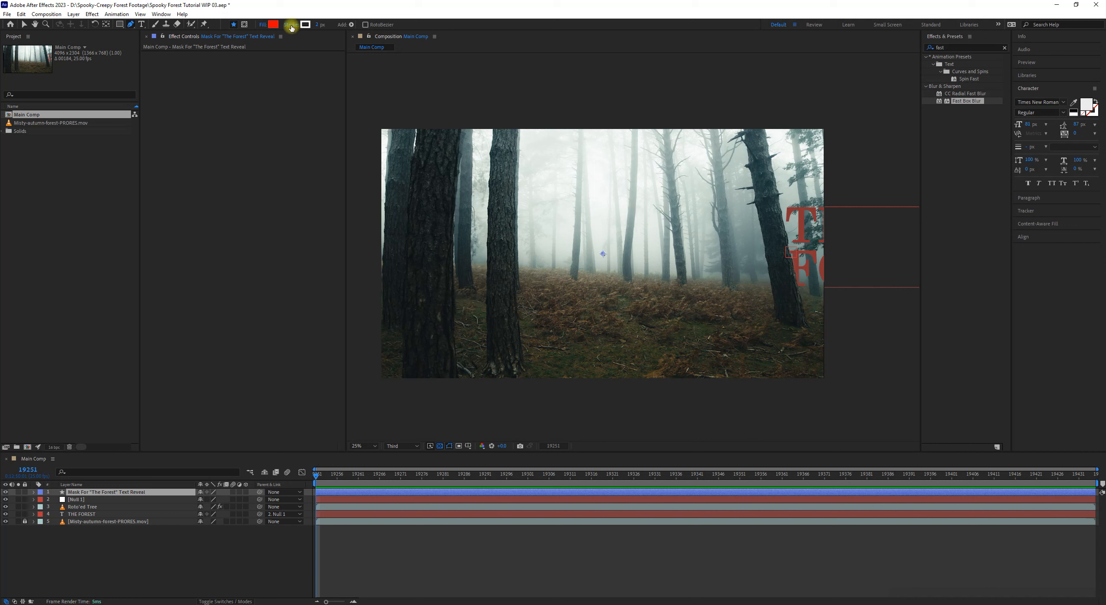
pyautogui.click(290, 25)
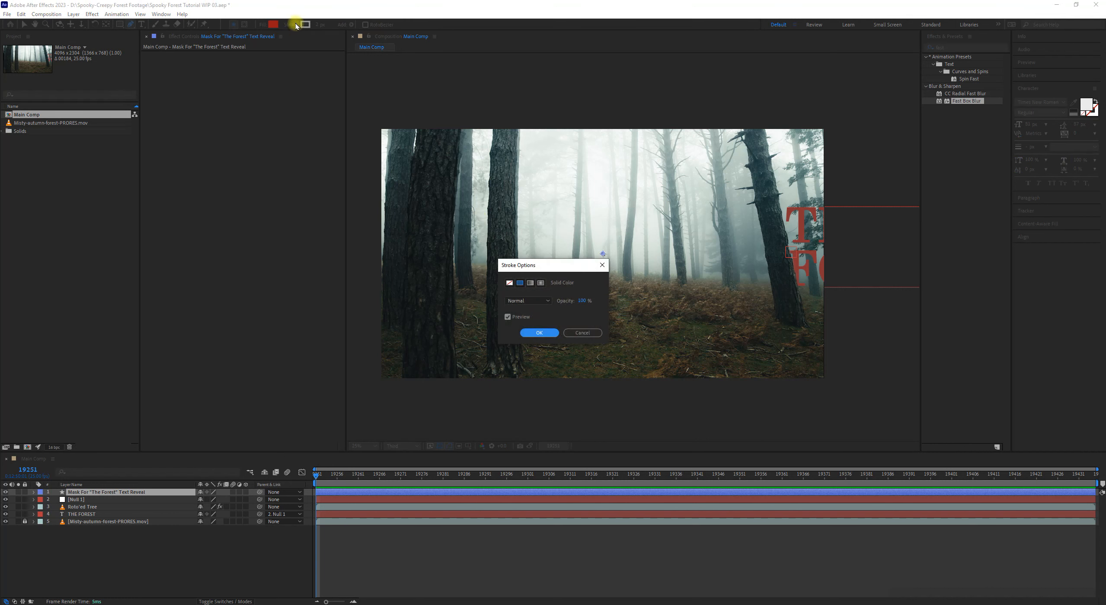
pyautogui.click(510, 283)
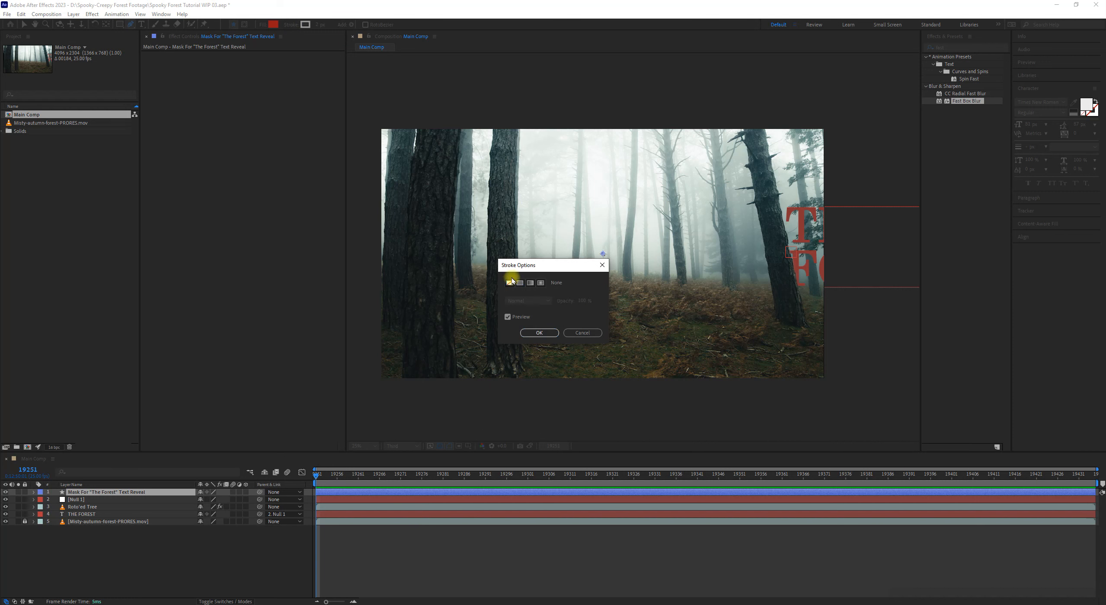
pyautogui.click(546, 332)
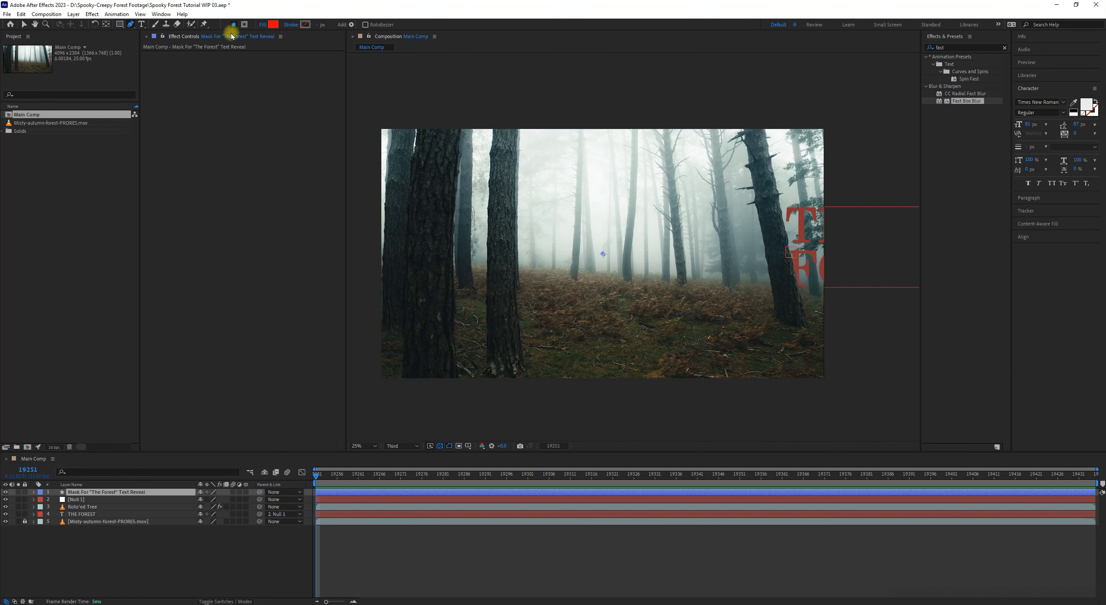
# - Draw a closed red-filled shape with the Pen tool, following the leaning tree's trunk and extending well beyond the frame's right edge
pyautogui.press('space')
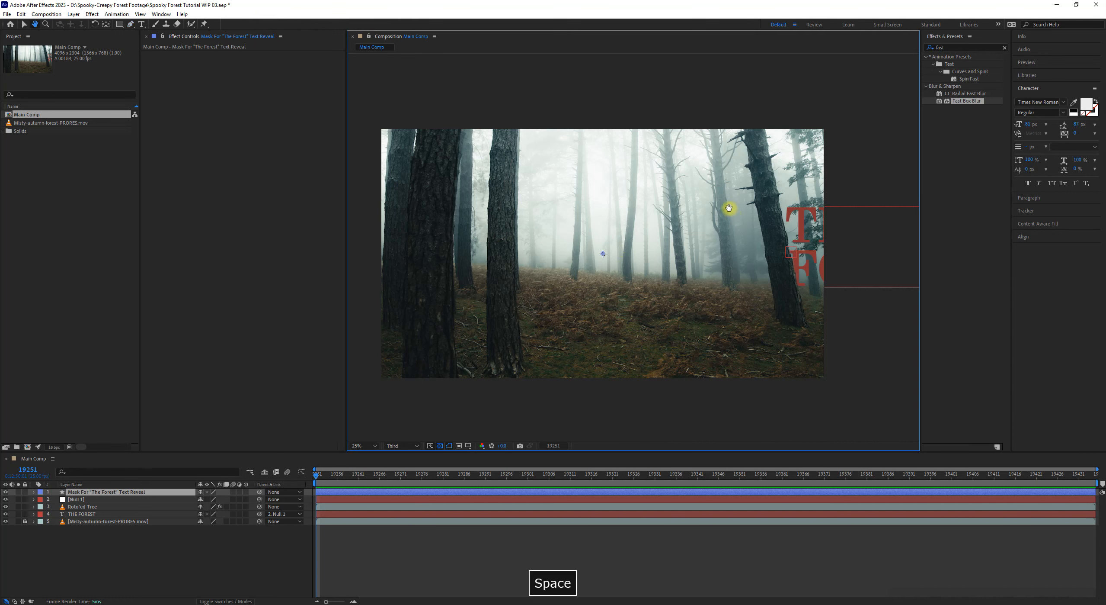
pyautogui.moveTo(729, 208); pyautogui.dragTo(494, 191)
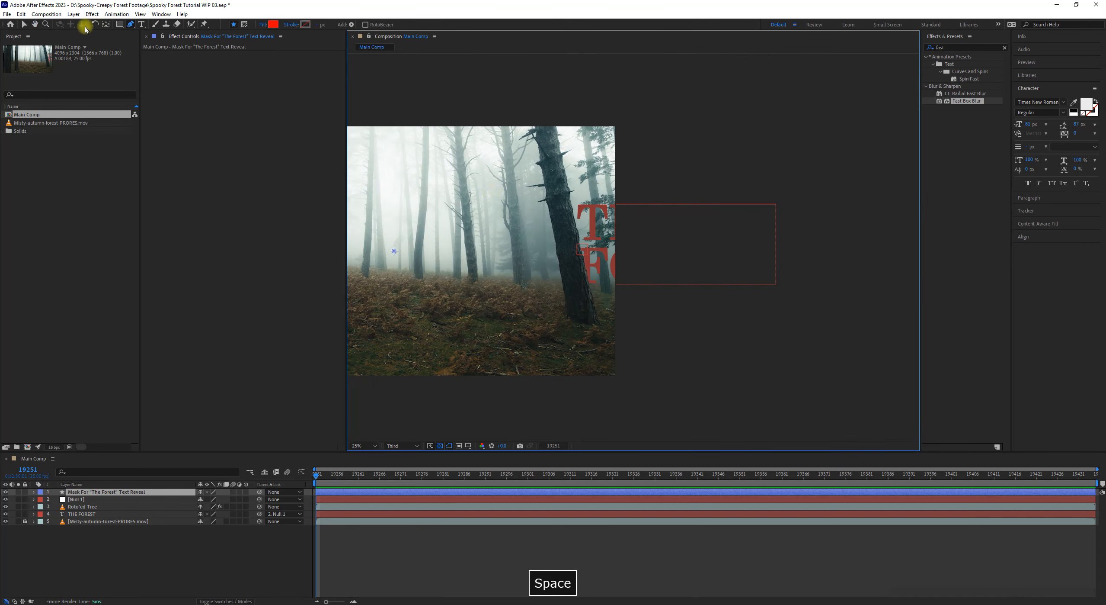
pyautogui.click(129, 27)
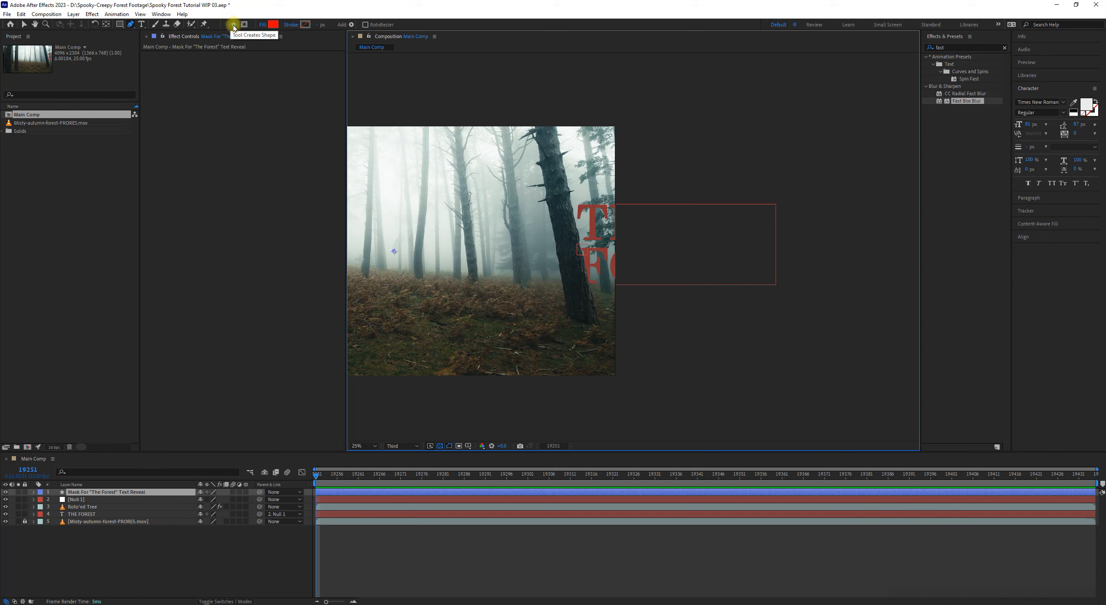
pyautogui.click(234, 26)
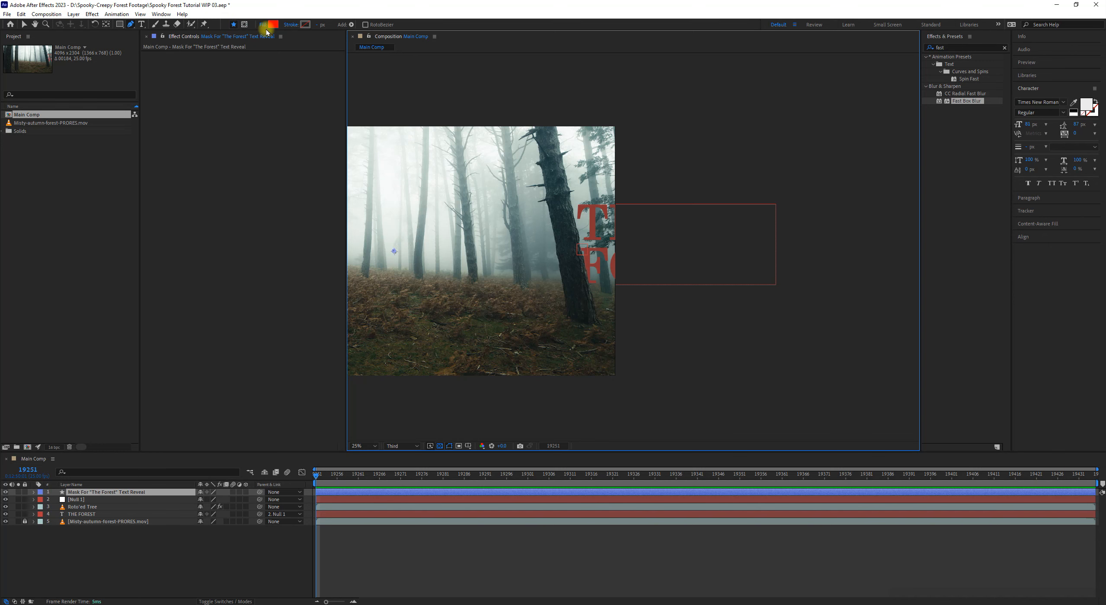
pyautogui.click(235, 24)
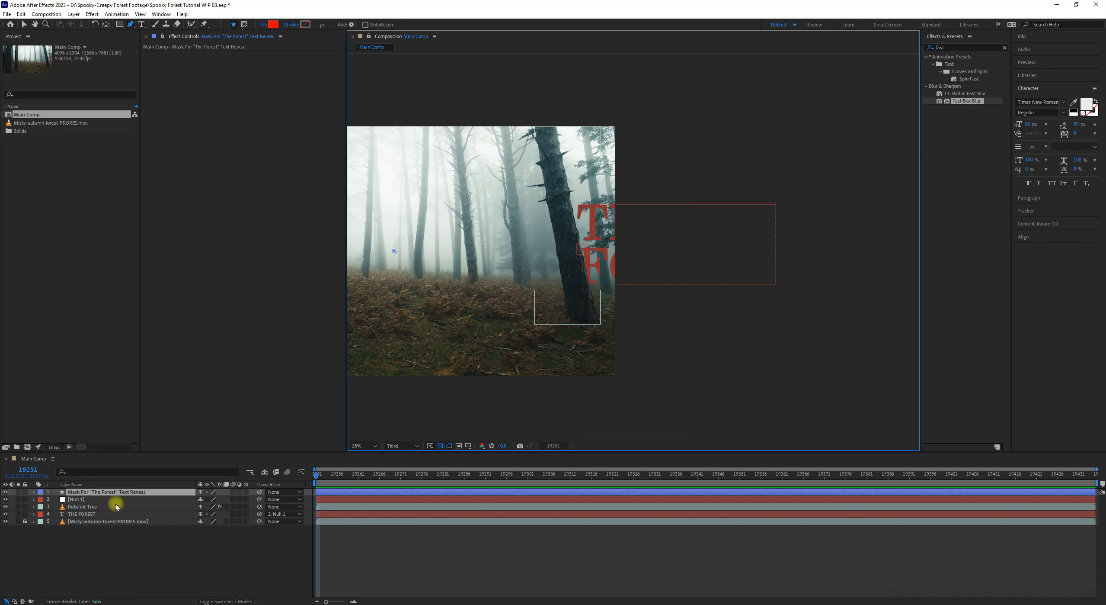
pyautogui.click(541, 111)
pyautogui.click(554, 180)
pyautogui.click(576, 281)
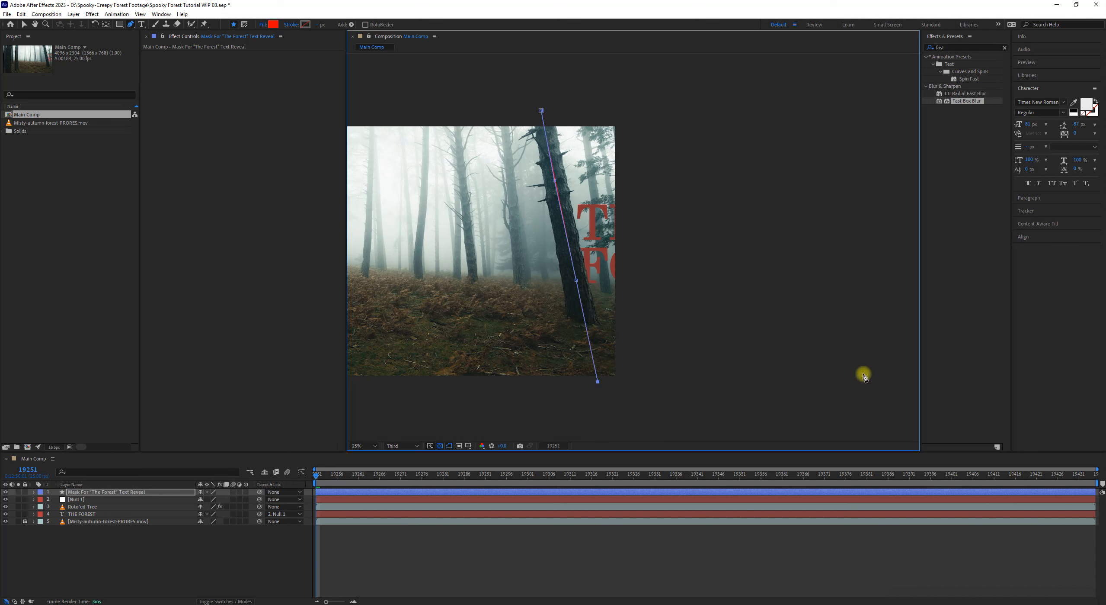
pyautogui.press(',')
pyautogui.click(887, 328)
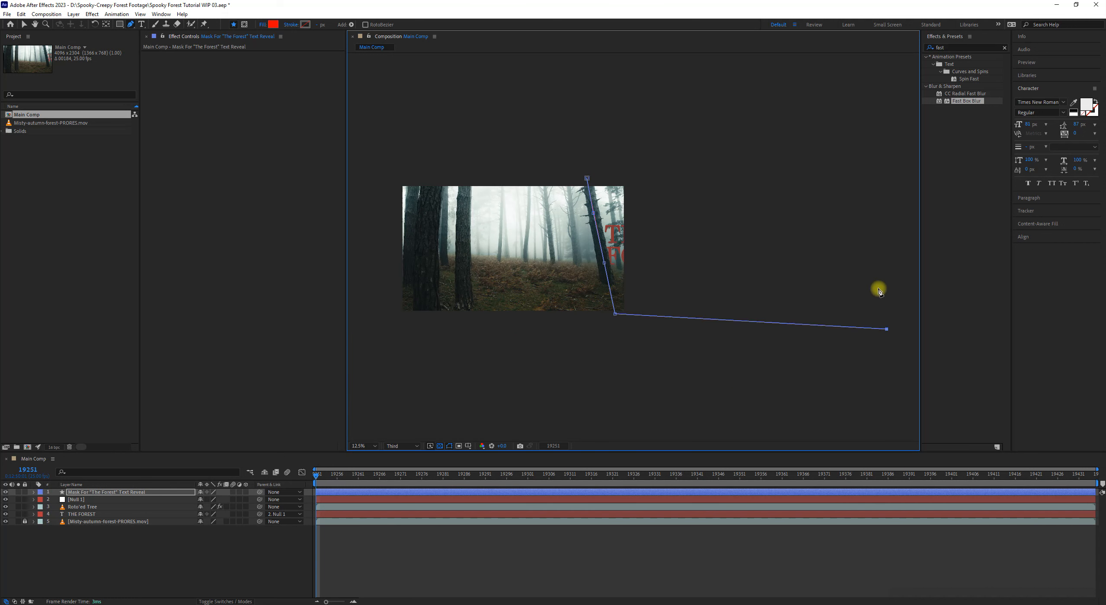
pyautogui.moveTo(874, 157); pyautogui.dragTo(887, 156)
pyautogui.click(587, 178)
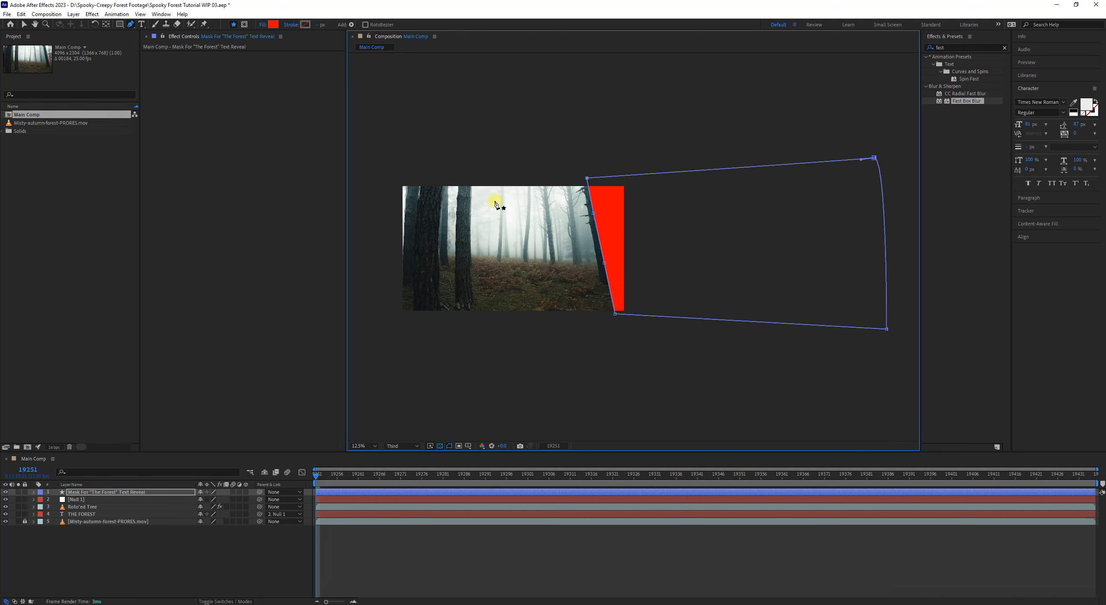
pyautogui.press('.')
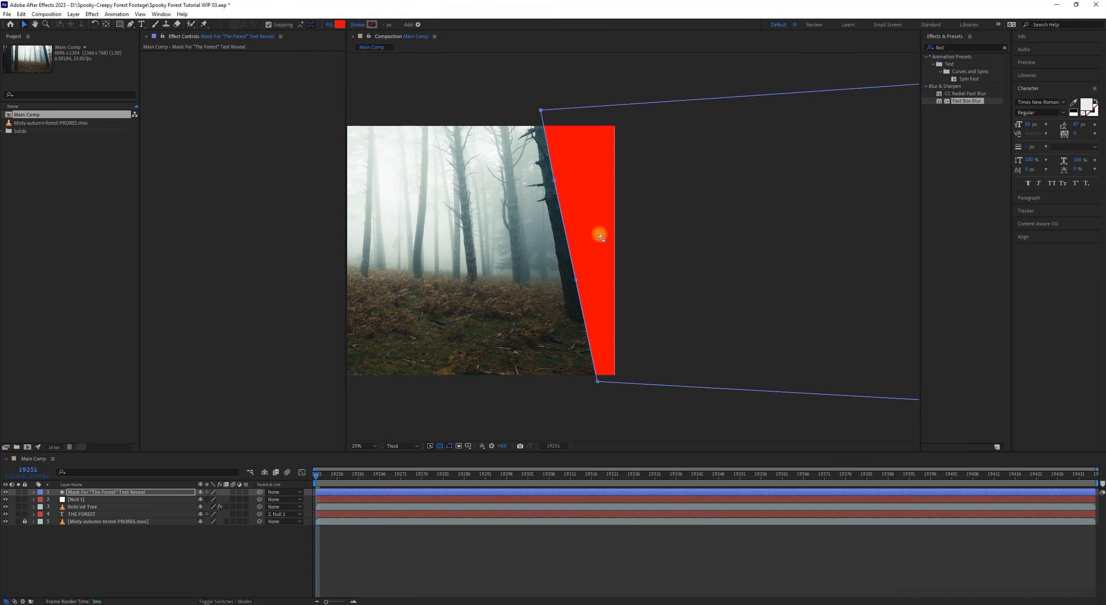
# - Widen the composition viewer by narrowing the Effect Controls area, and centre the forest frame in it
pyautogui.press('space')
pyautogui.moveTo(492, 247); pyautogui.dragTo(655, 247)
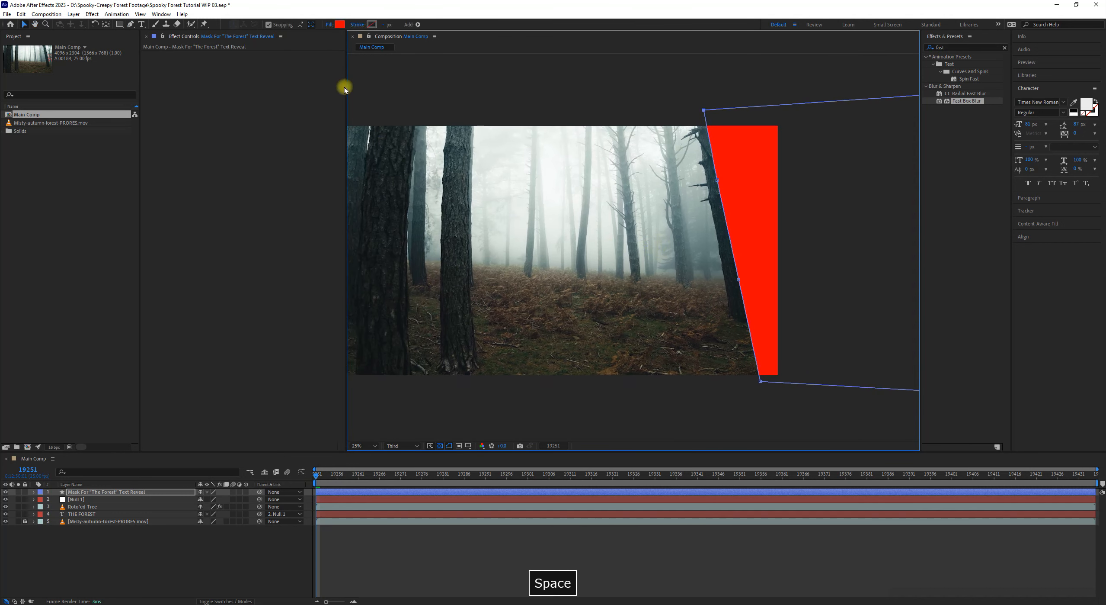
pyautogui.moveTo(347, 88); pyautogui.dragTo(199, 80)
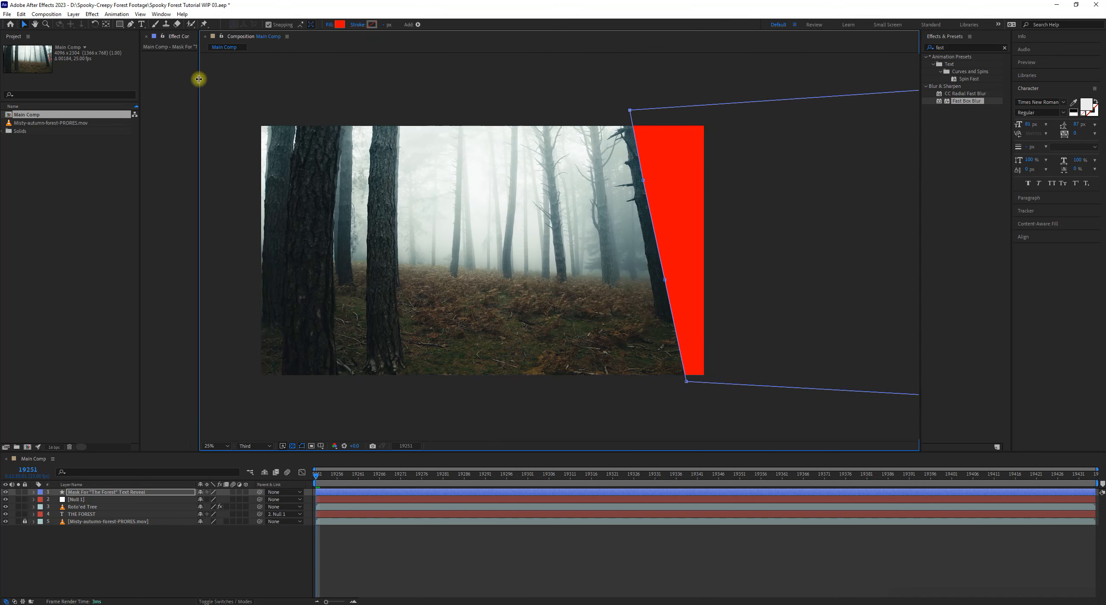
pyautogui.press('space')
pyautogui.moveTo(479, 214)
pyautogui.mouseDown()
pyautogui.moveTo(459, 232)
pyautogui.moveTo(472, 206)
pyautogui.mouseUp()
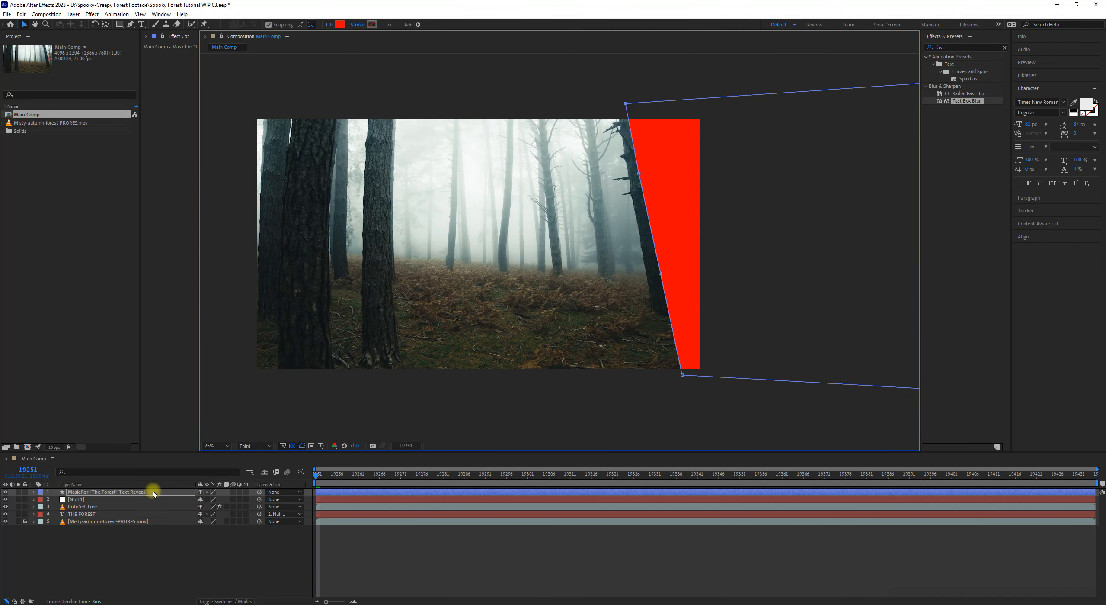
# - Keyframe the mask shape layer's Position at frame 19251, and set its X position to 1889 at frame 19299
pyautogui.click(318, 475)
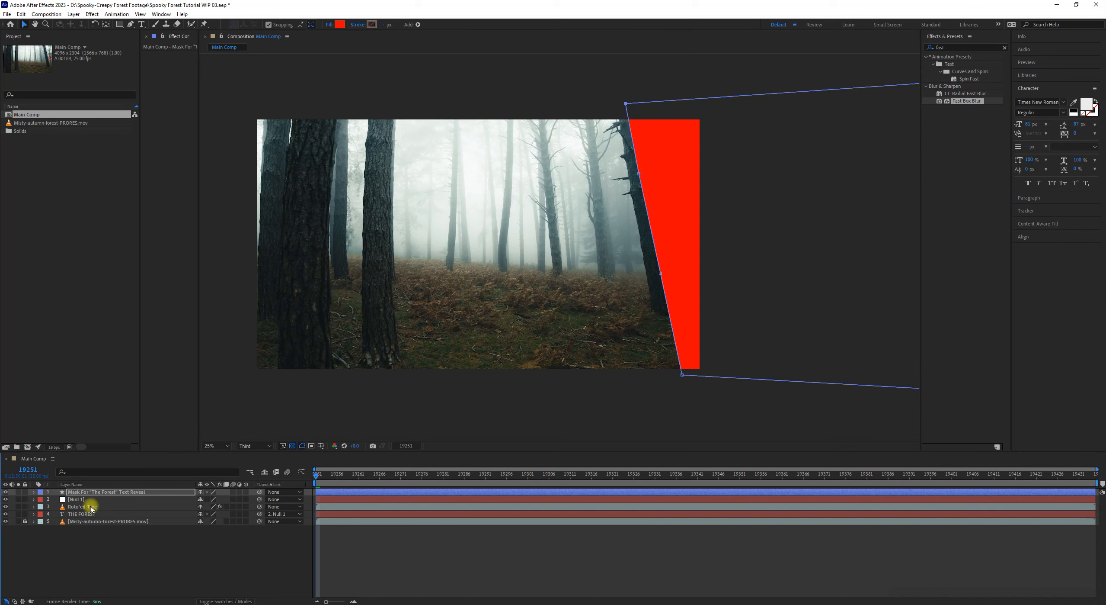
pyautogui.press('p')
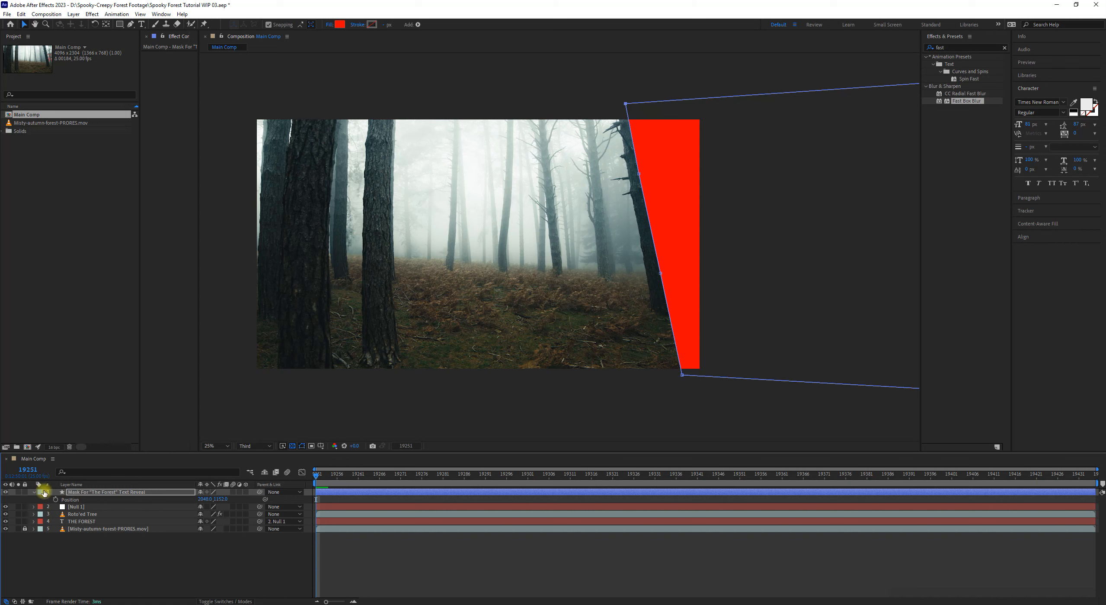
pyautogui.click(55, 499)
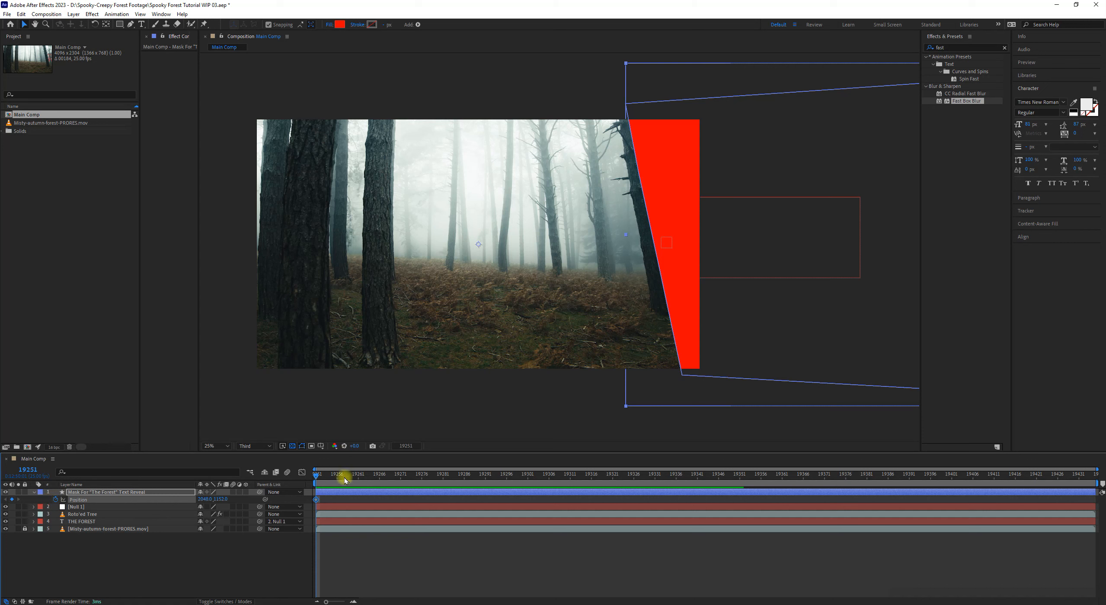
pyautogui.moveTo(318, 471); pyautogui.dragTo(519, 474)
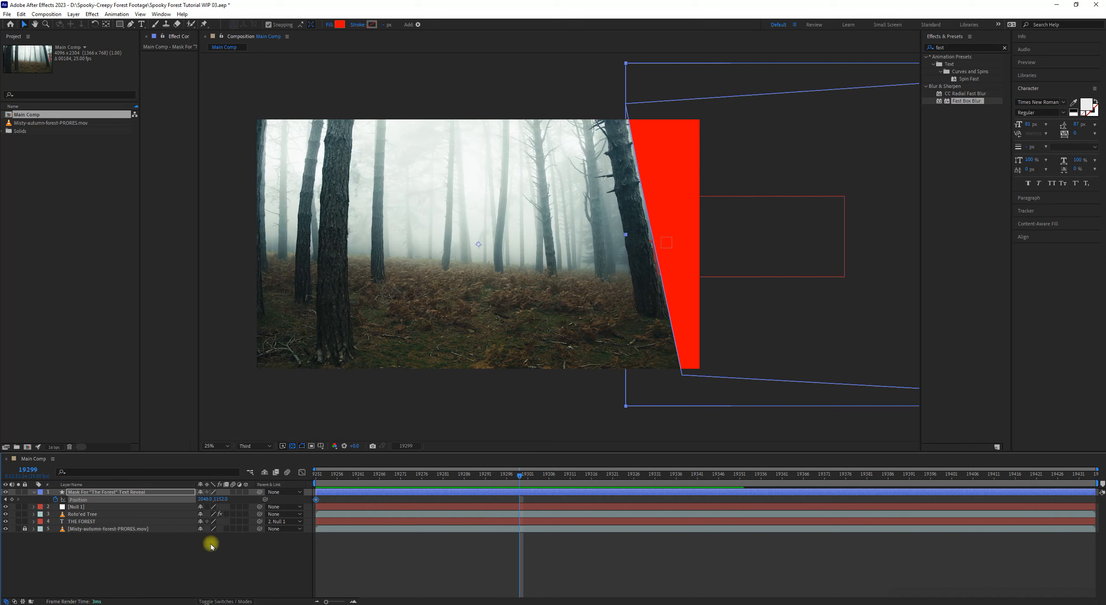
pyautogui.moveTo(206, 500); pyautogui.dragTo(115, 479)
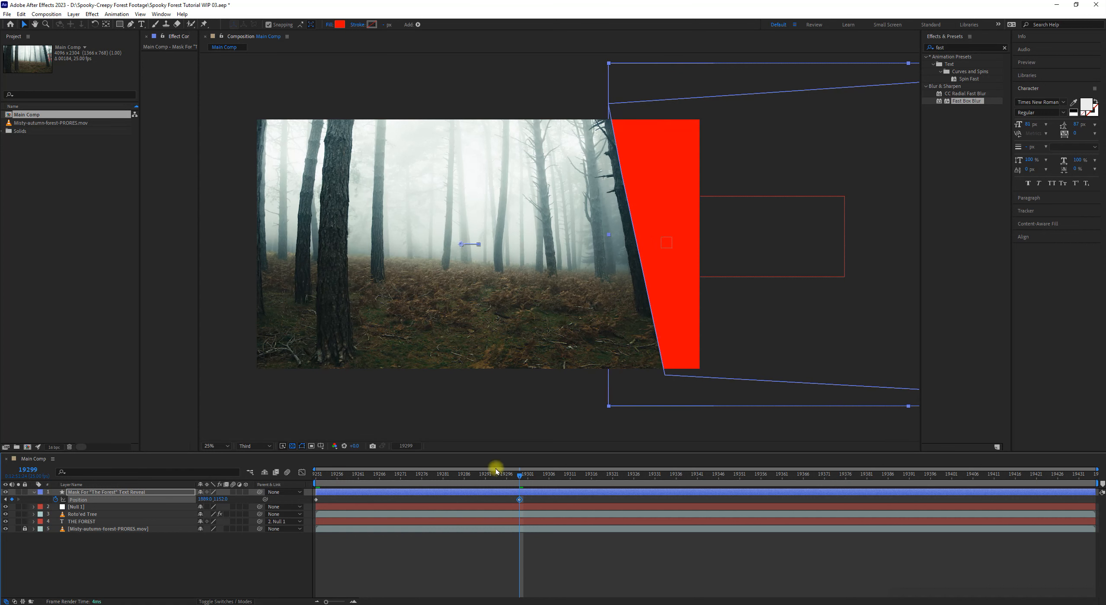
# - Add a Position keyframe to the mask layer at frame 19350 with X at 1780, realigning the shape with the tree
pyautogui.moveTo(494, 470); pyautogui.dragTo(757, 489)
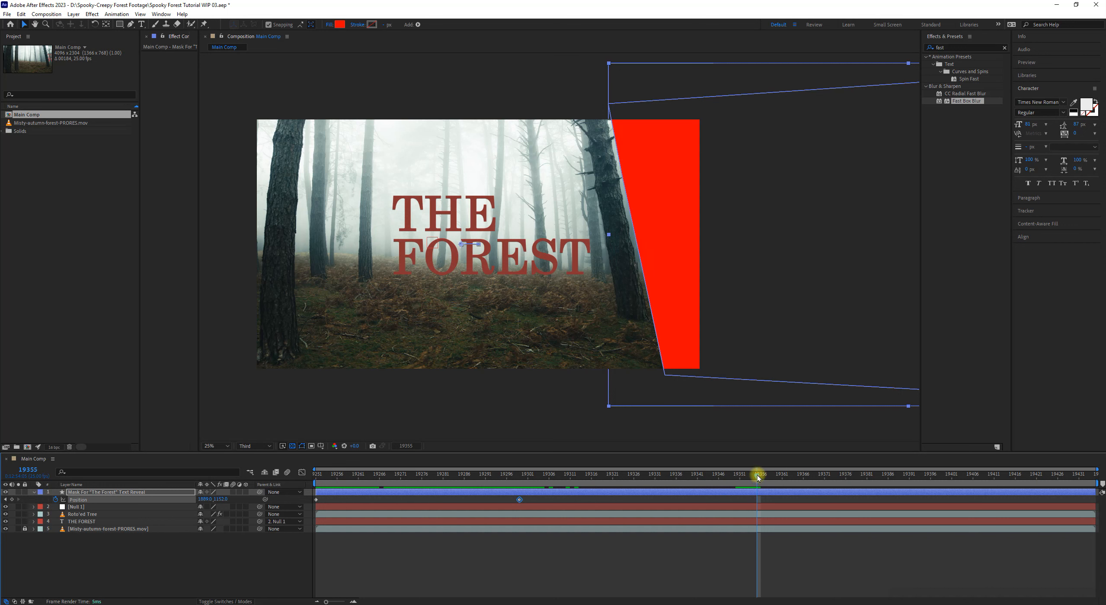
pyautogui.moveTo(758, 473); pyautogui.dragTo(736, 473)
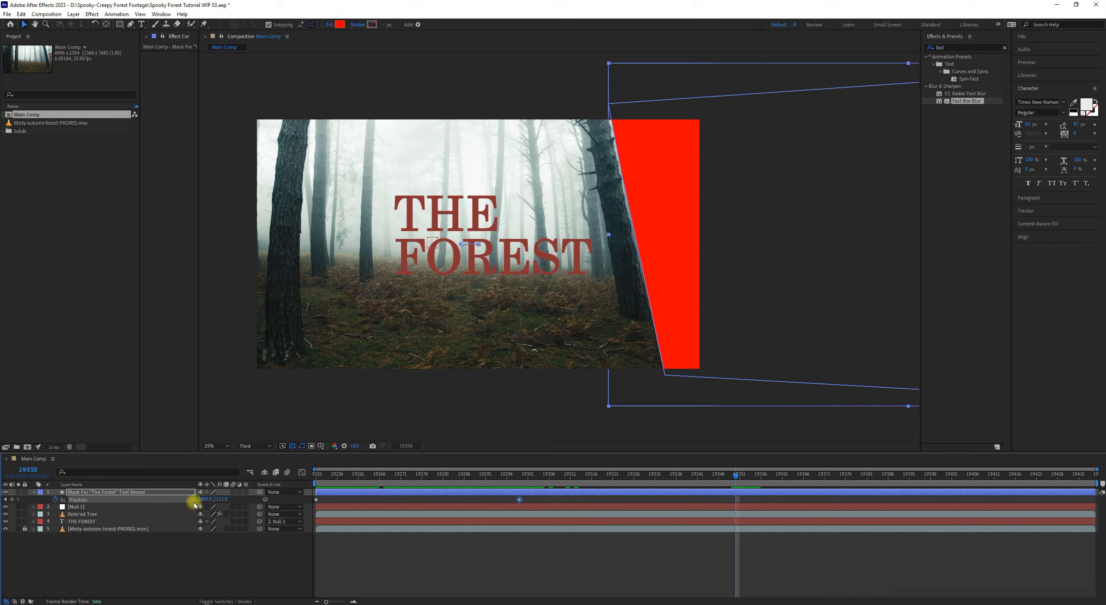
pyautogui.moveTo(203, 500); pyautogui.dragTo(156, 499)
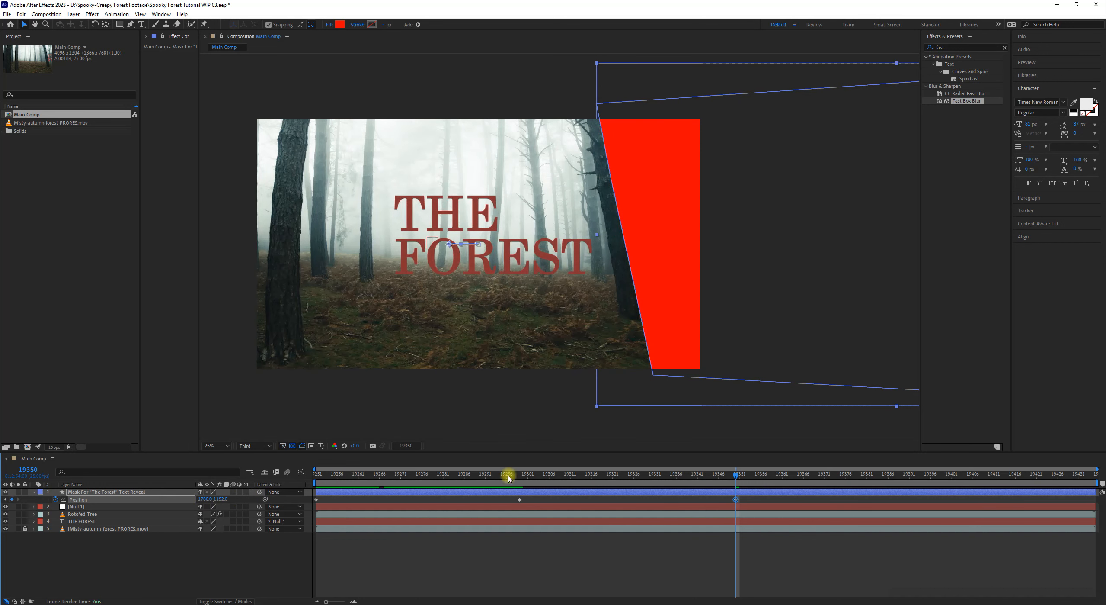
pyautogui.moveTo(523, 478); pyautogui.dragTo(733, 504)
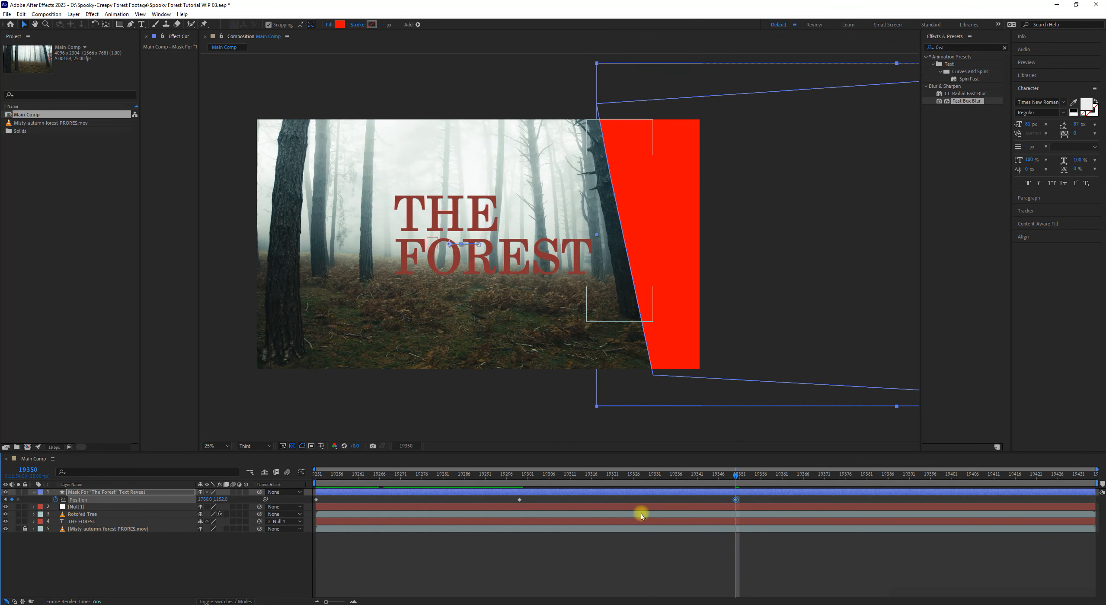
# - Check the mask against the tree up to frame 19416, then select the mask layer and widen the Effect Controls area
pyautogui.click(665, 552)
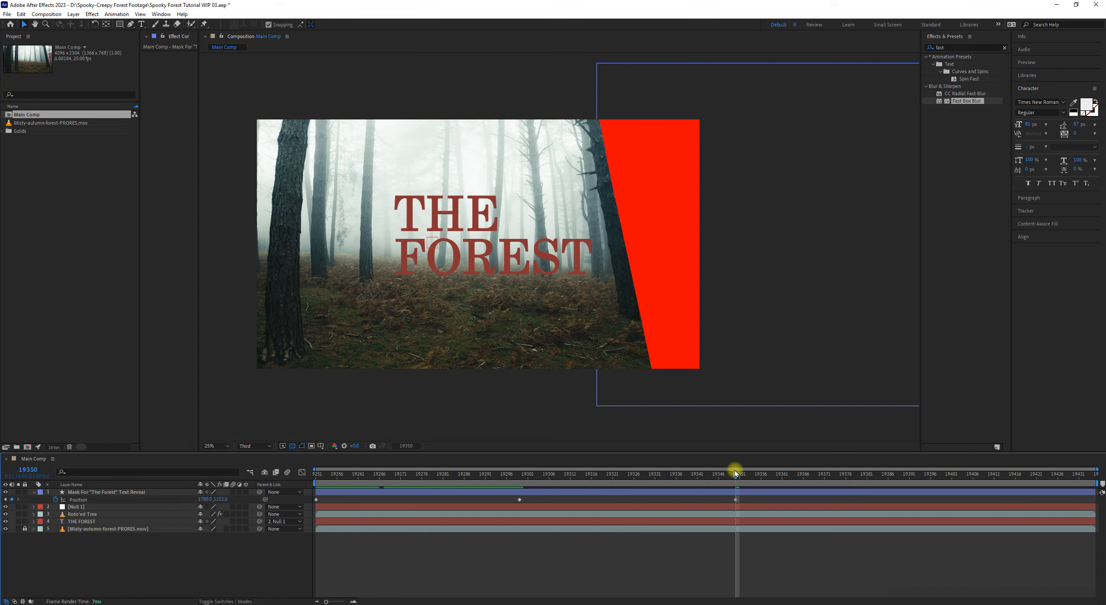
pyautogui.moveTo(735, 471); pyautogui.dragTo(1017, 475)
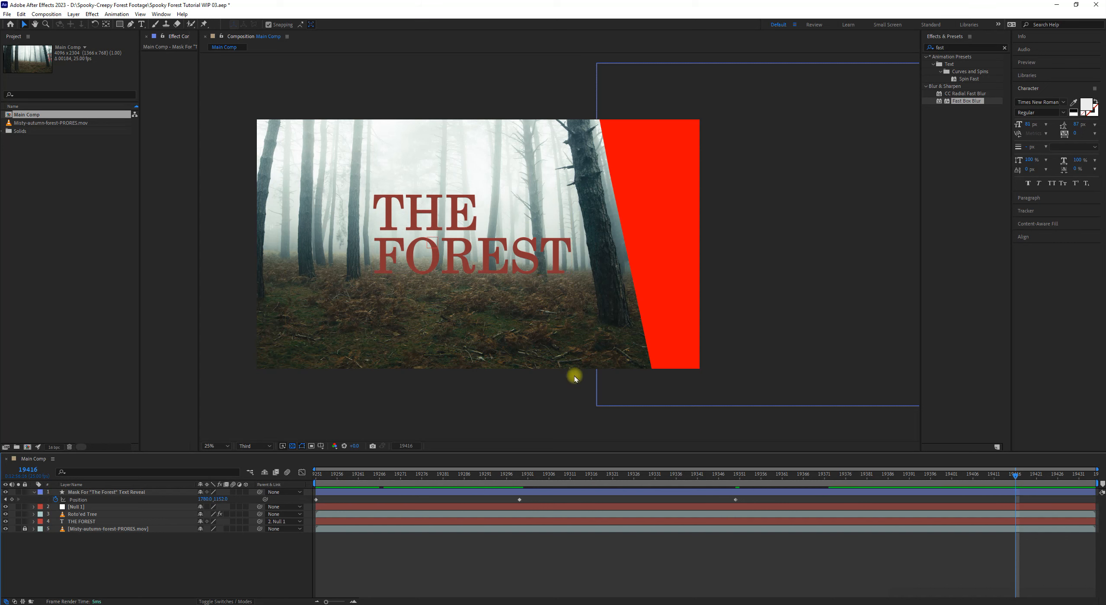
pyautogui.click(86, 493)
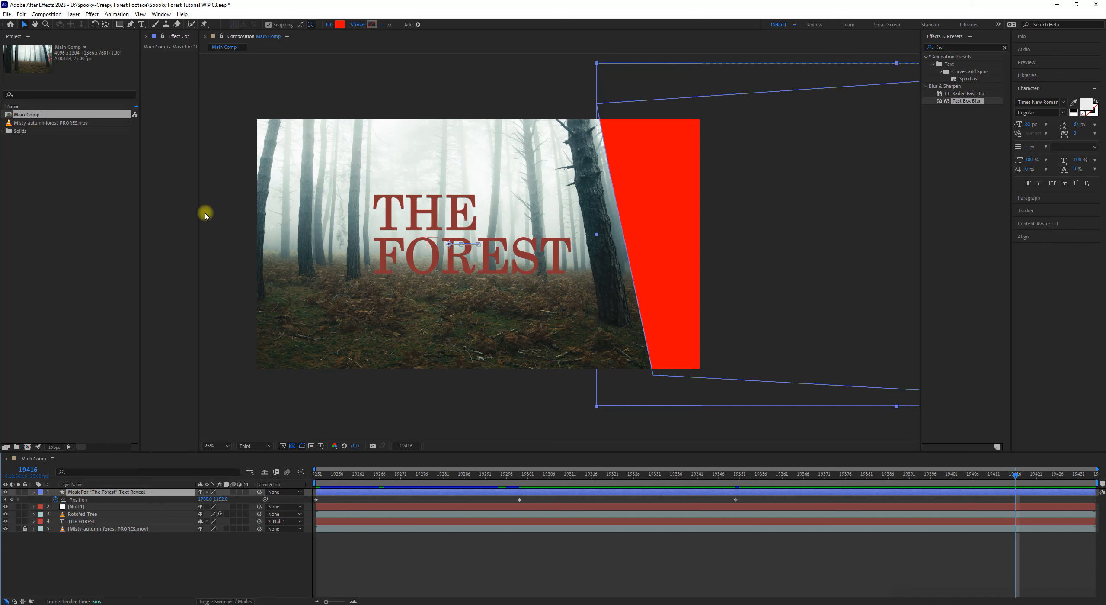
pyautogui.click(198, 204)
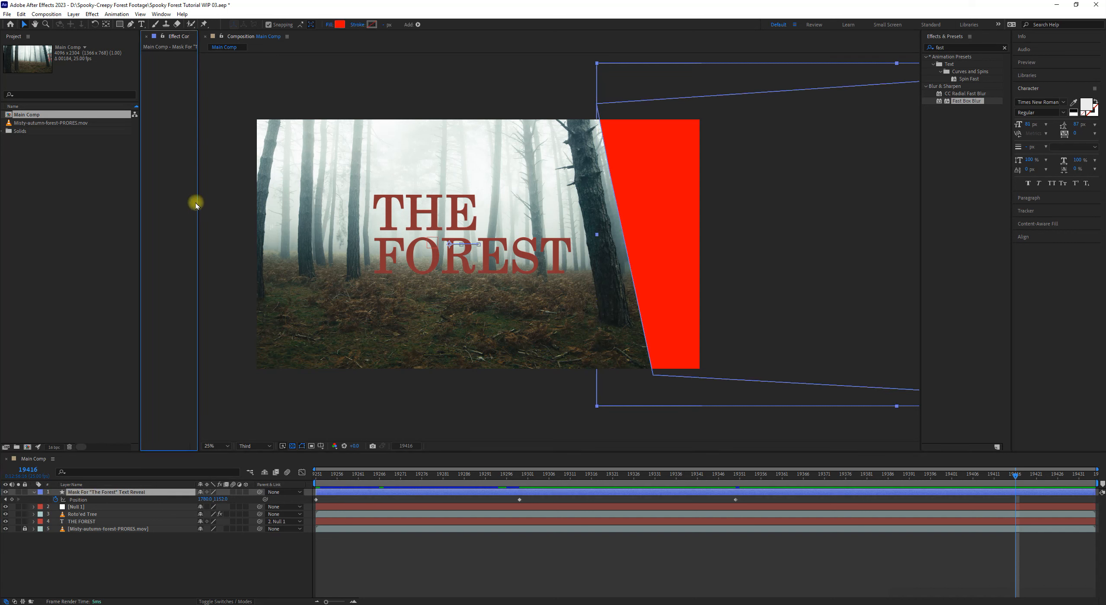
pyautogui.moveTo(197, 204); pyautogui.dragTo(294, 197)
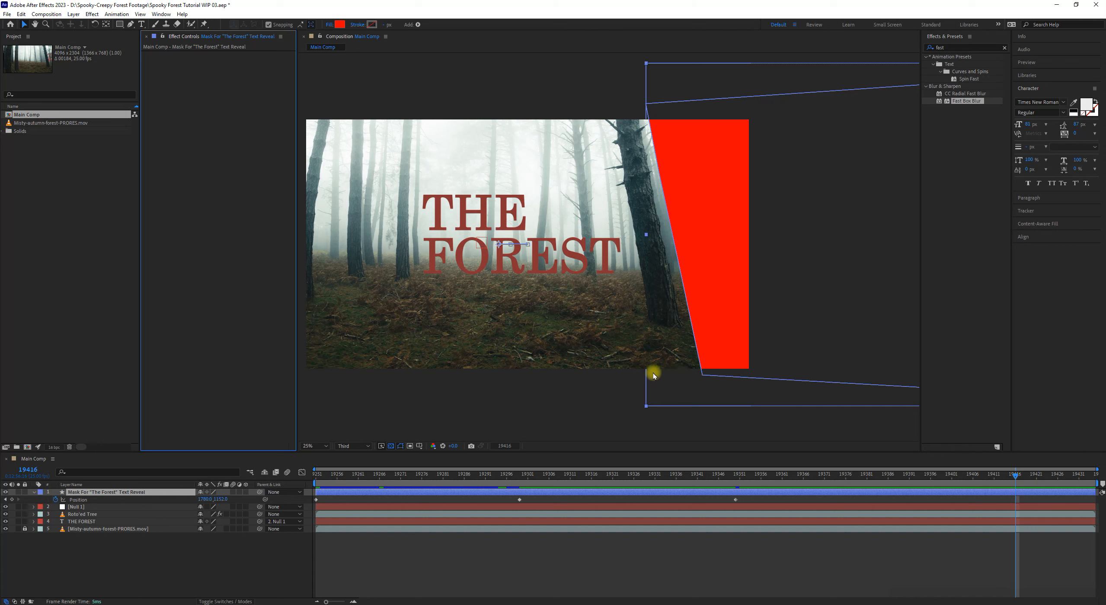
# - Undo the mask layer's Position keyframe at frame 19350, restore it, and deselect the layer
pyautogui.rightClick(632, 285)
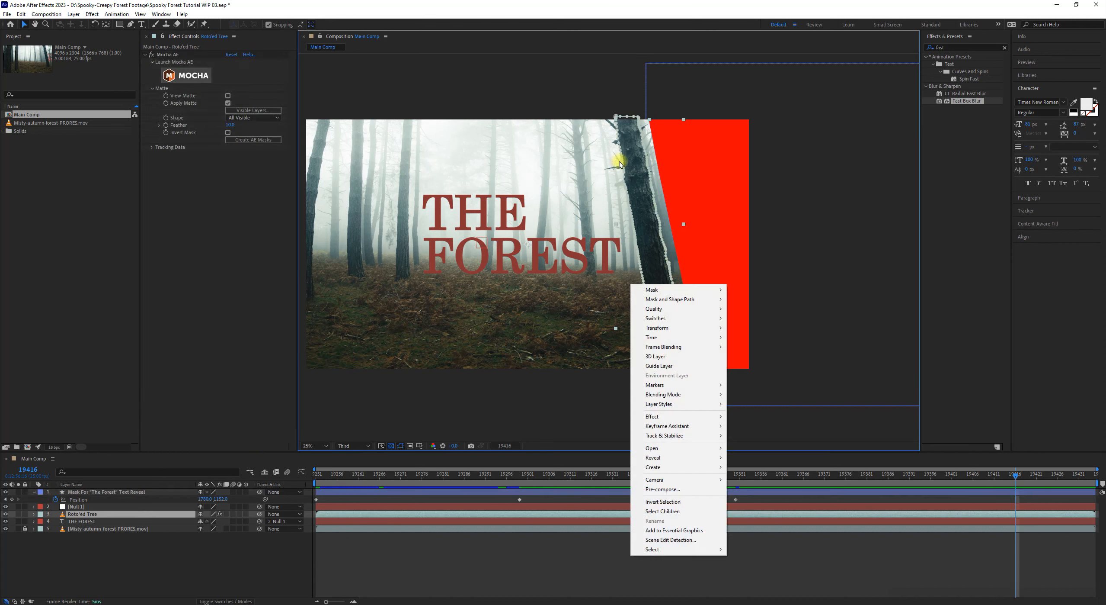
pyautogui.hotkey('ctrl', 'z')
pyautogui.hotkey('ctrl', 'z')
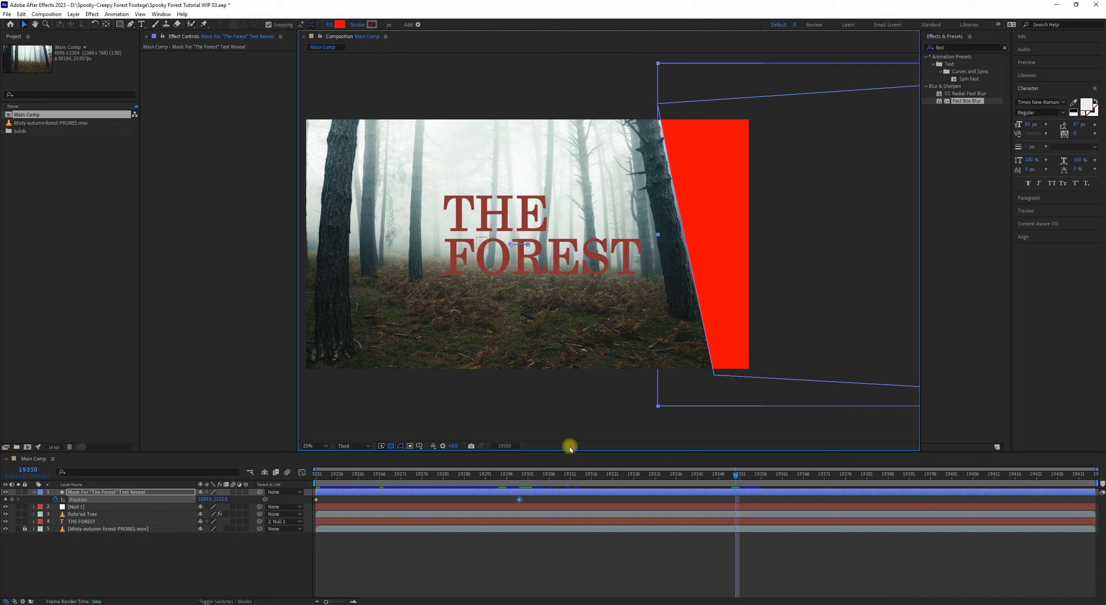
pyautogui.hotkey('ctrl', 'shift', 'z')
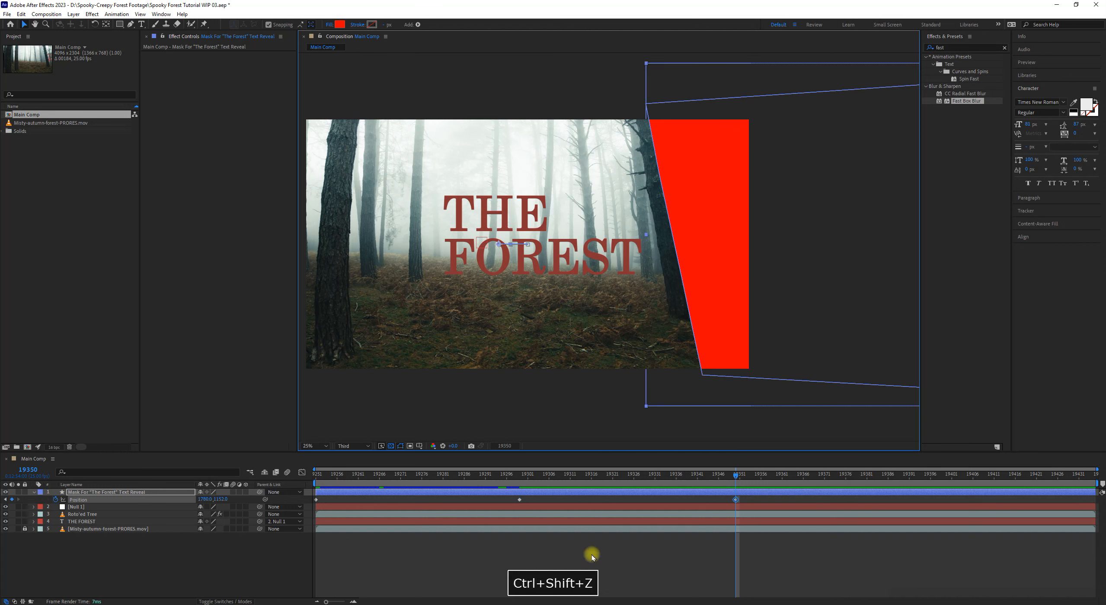
pyautogui.click(607, 537)
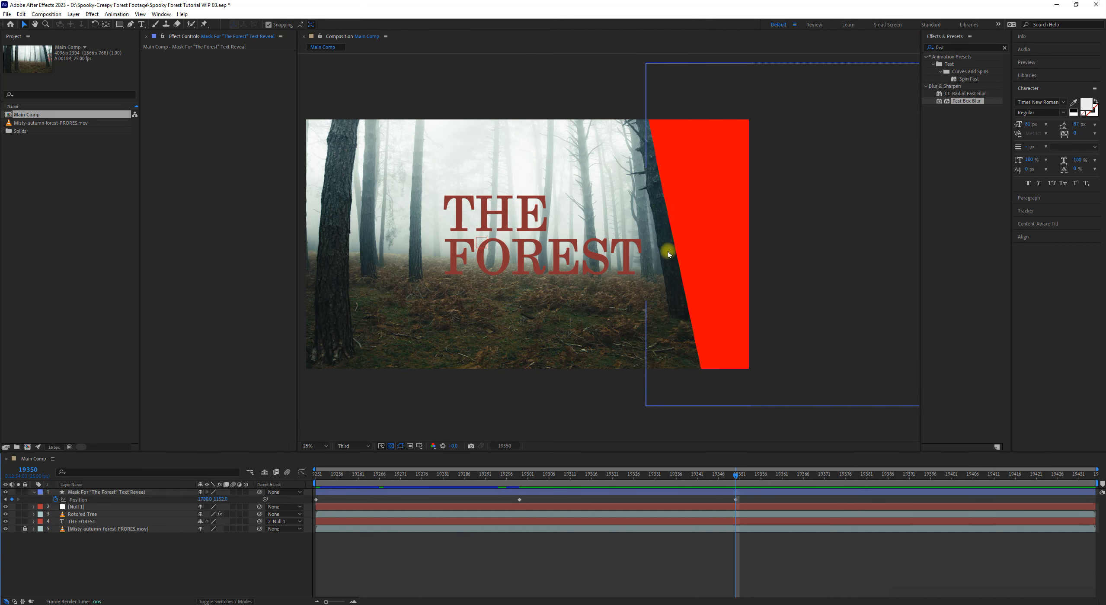
# - Hide the Mask For "The Forest" Text Reveal shape layer and deselect it
pyautogui.click(112, 492)
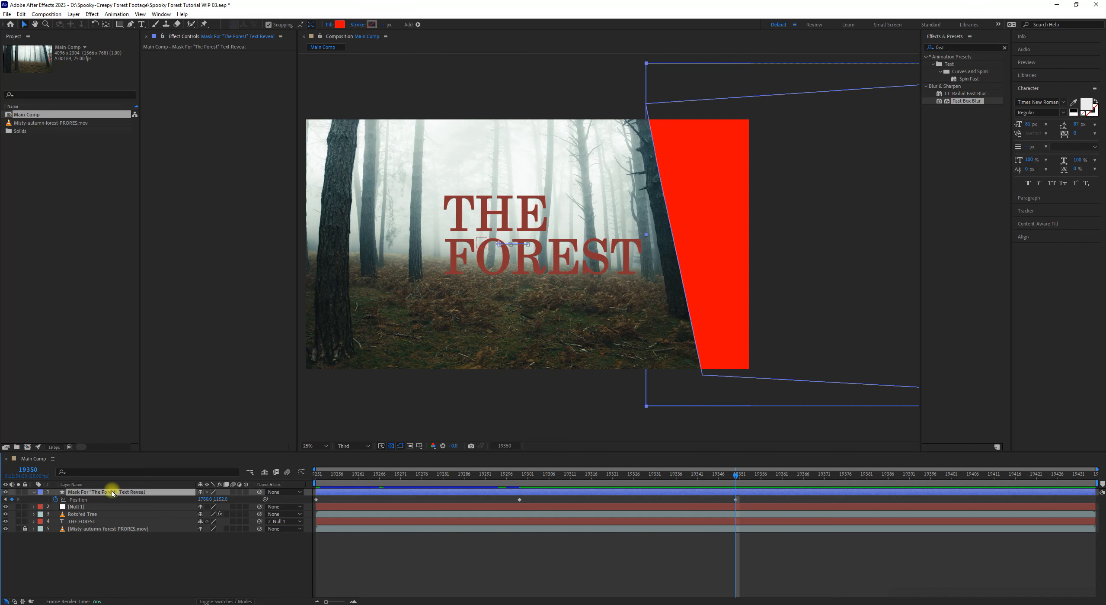
pyautogui.click(5, 492)
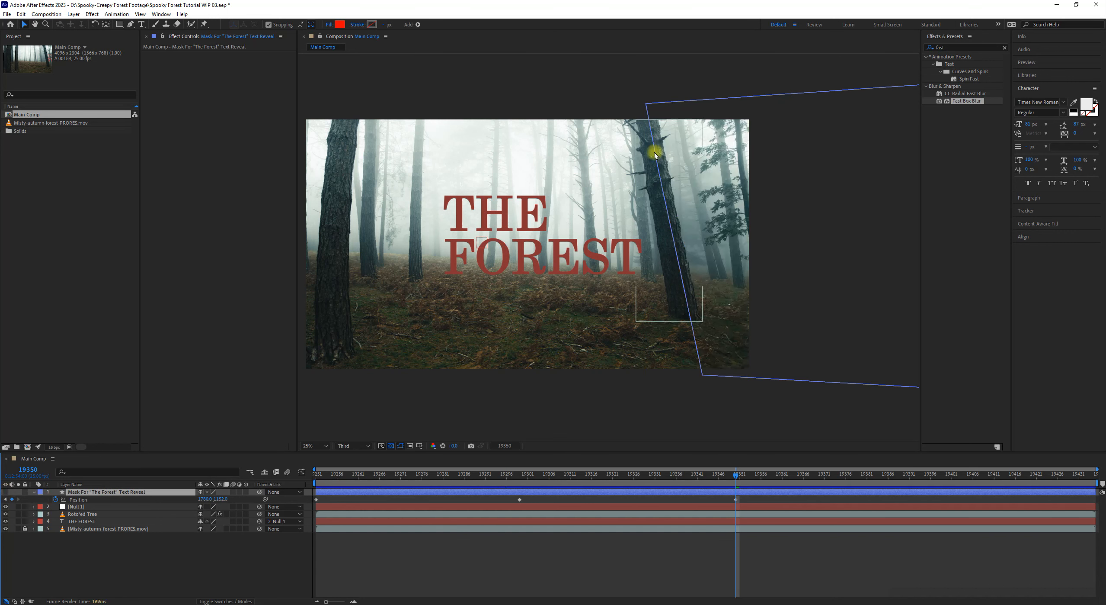
pyautogui.click(192, 560)
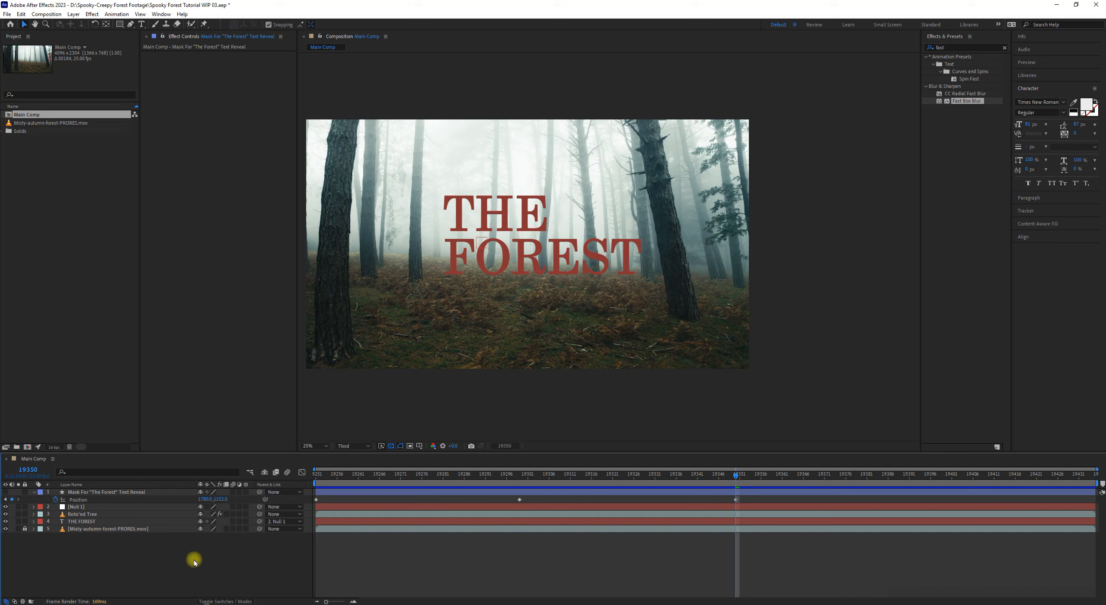
# - Apply the Set Matte effect to THE FOREST text layer, with the current time at frame 19312
pyautogui.click(81, 522)
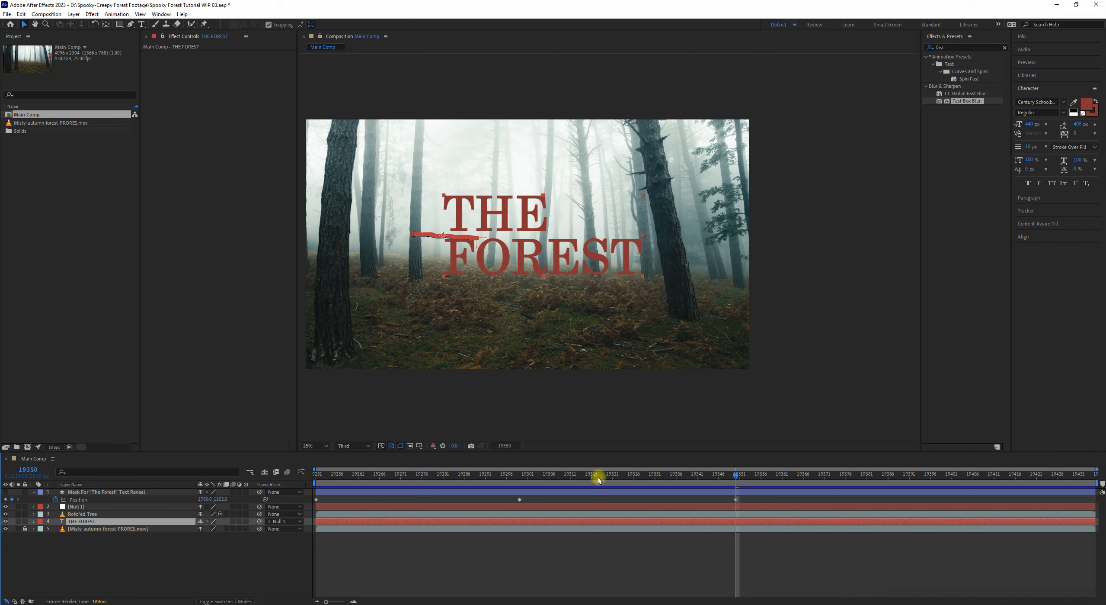
pyautogui.moveTo(598, 477); pyautogui.dragTo(576, 476)
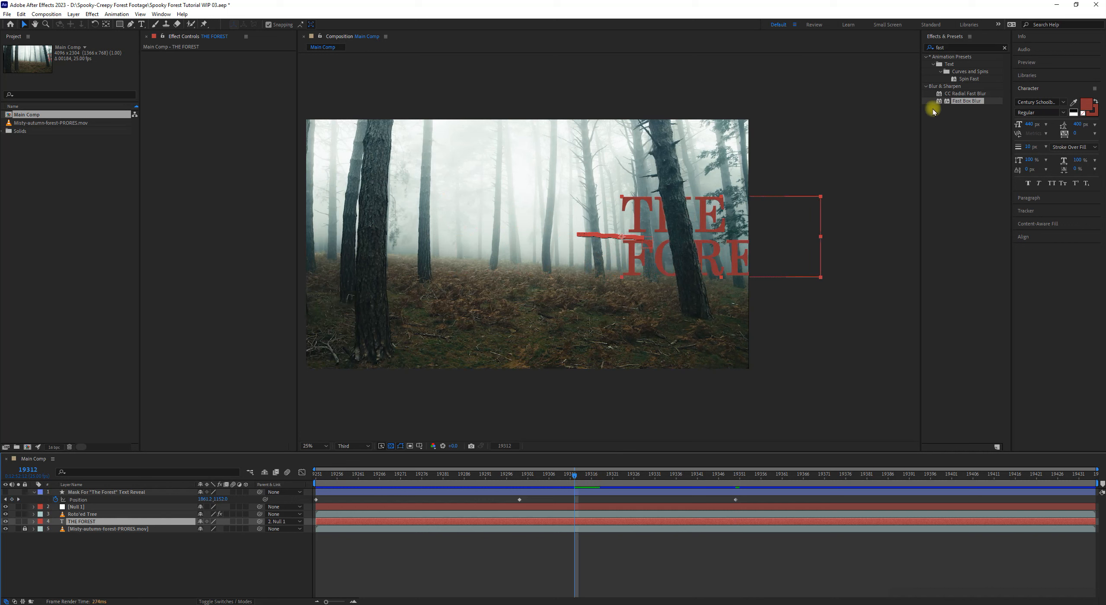
pyautogui.moveTo(958, 49); pyautogui.dragTo(924, 49)
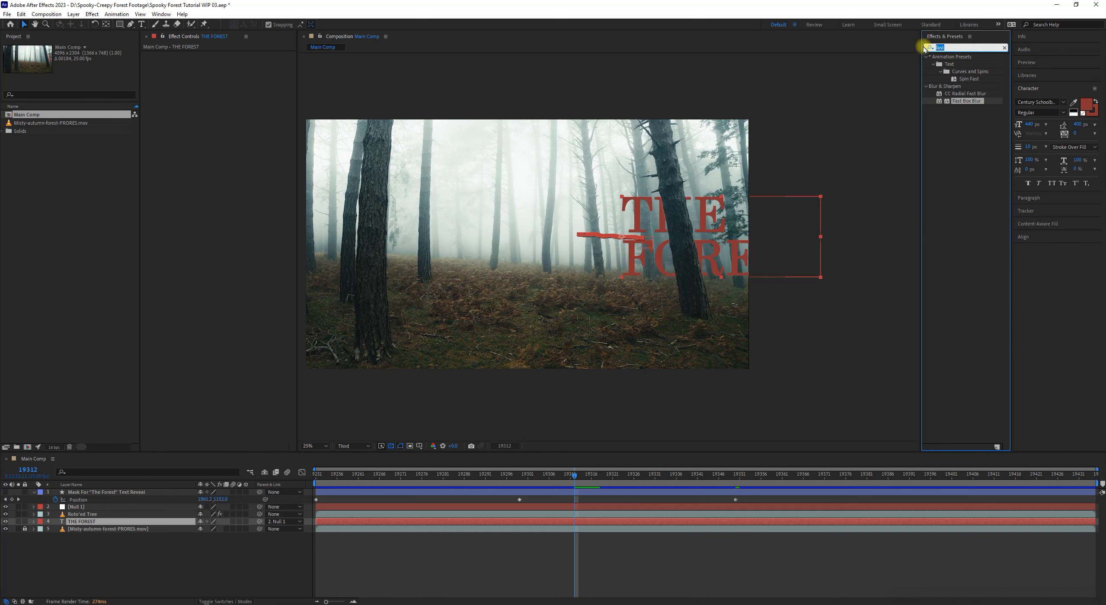
pyautogui.write('set mat')
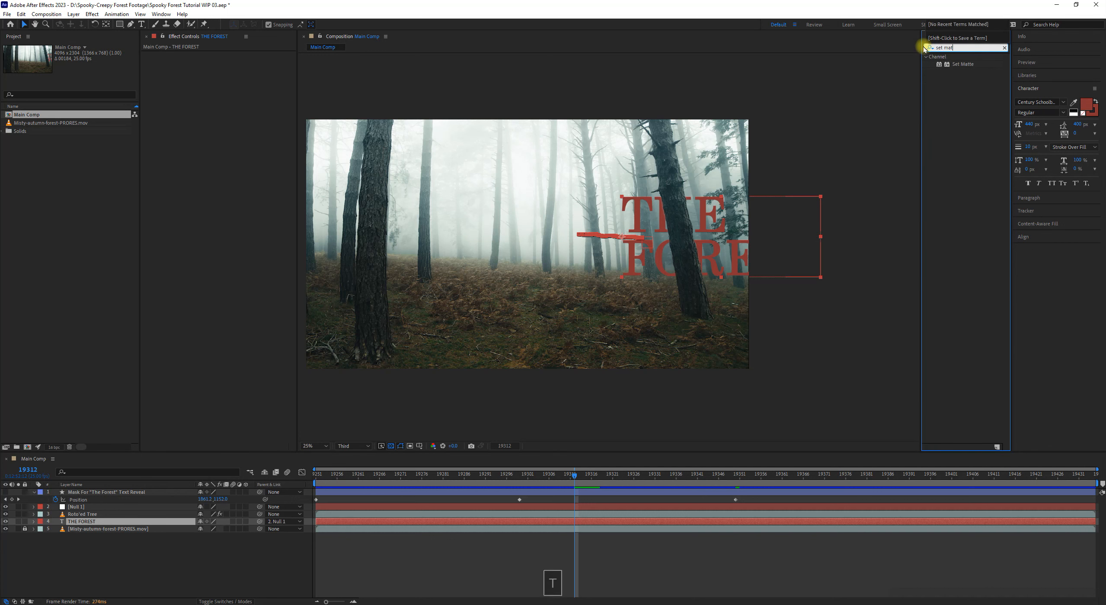
pyautogui.click(960, 64)
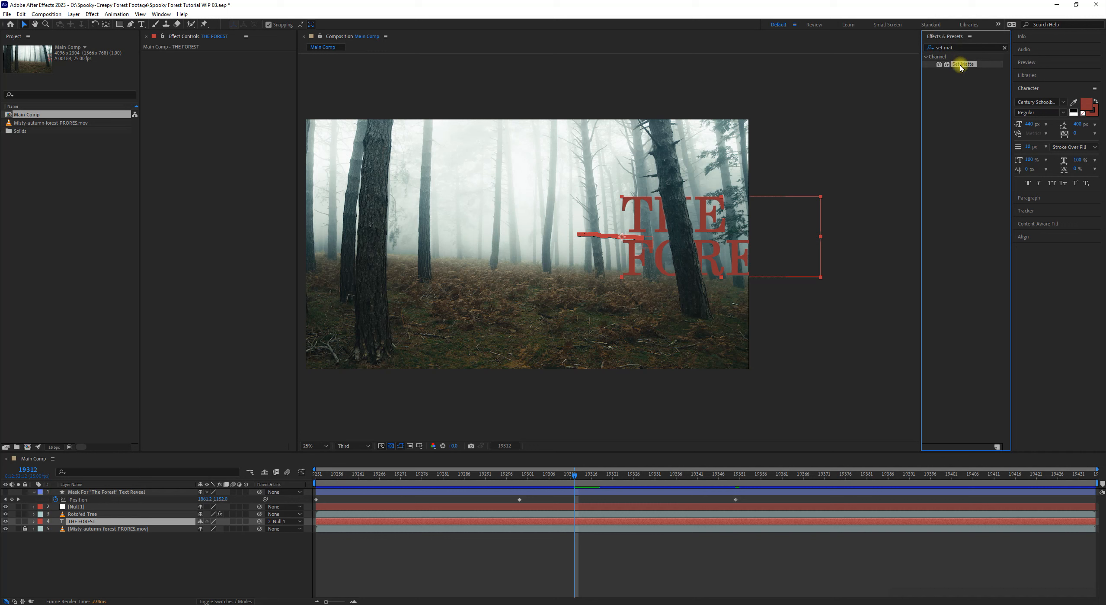
pyautogui.doubleClick(960, 64)
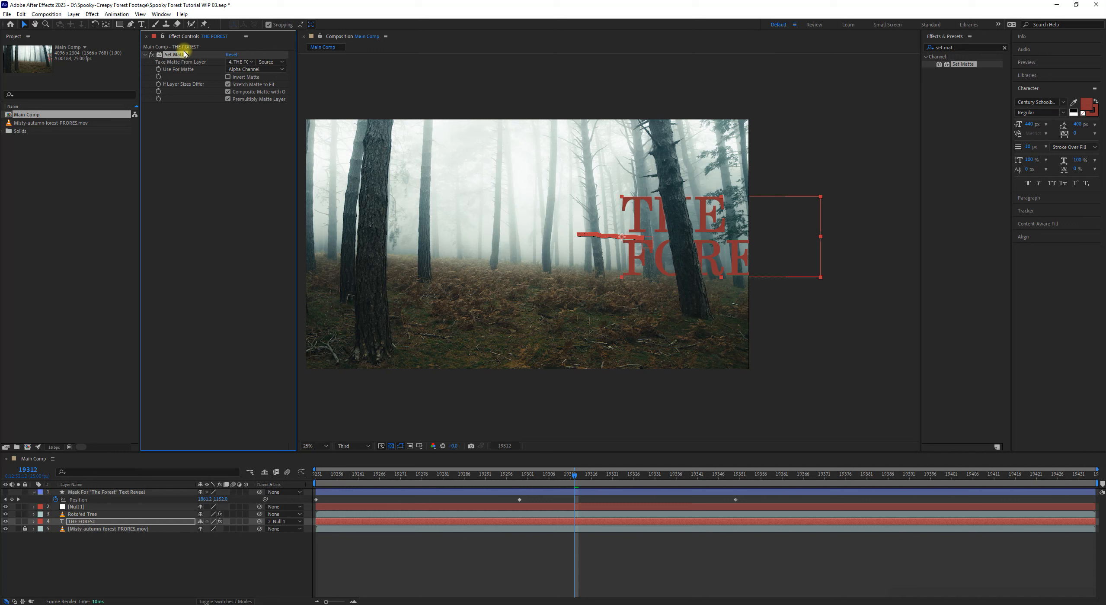
# - Take the text's matte from the Mask For "The Forest" Text Reveal layer and enable Invert Matte
pyautogui.click(245, 62)
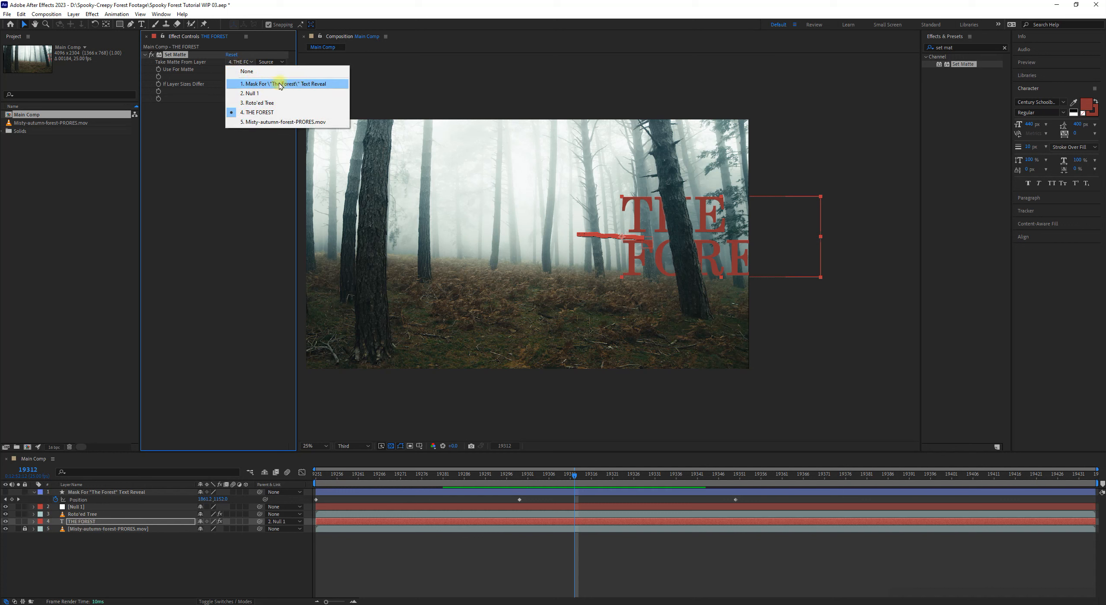
pyautogui.click(293, 83)
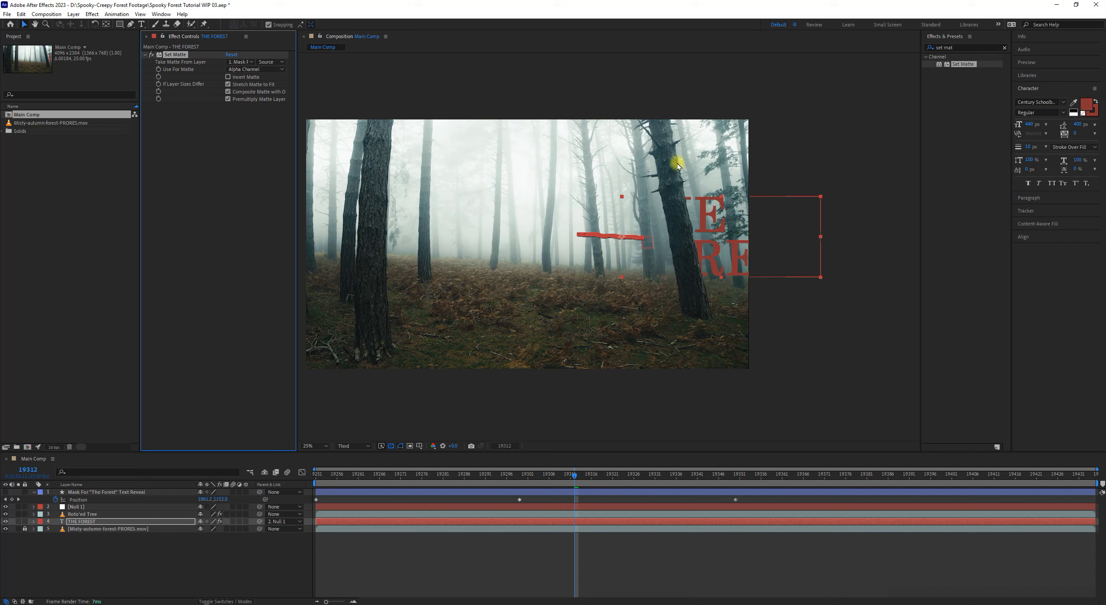
pyautogui.click(238, 77)
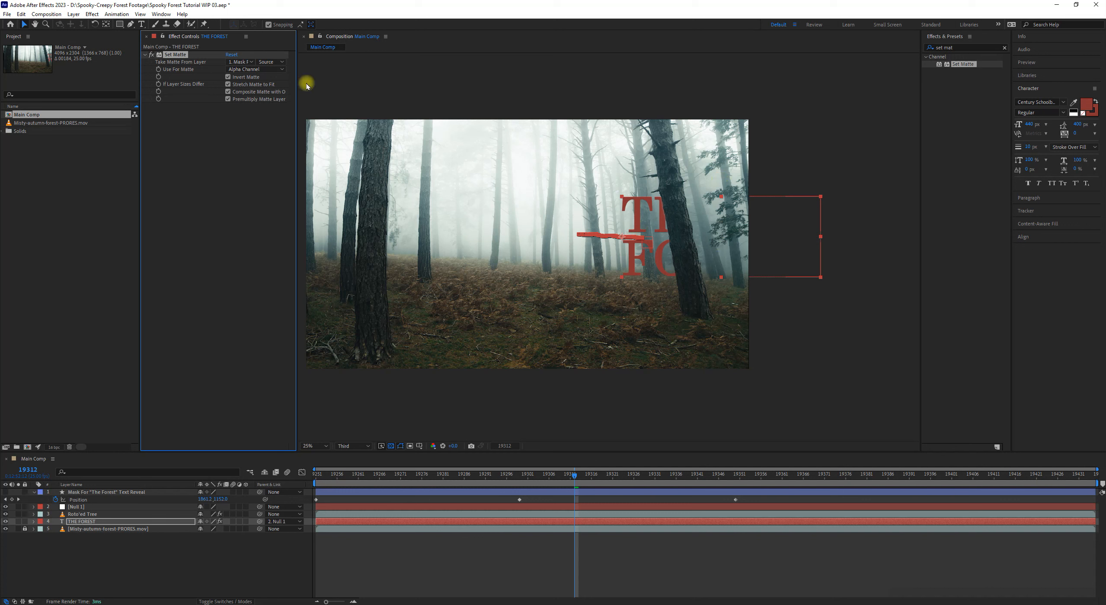
pyautogui.click(277, 61)
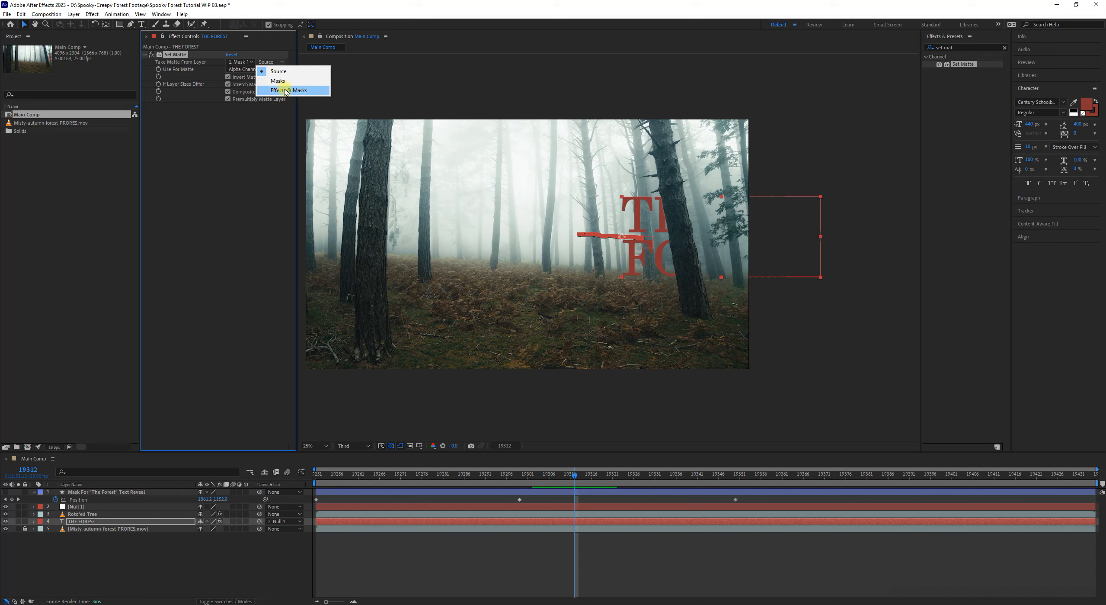
# - Inspect the outlines of the mask shape layer and the roto'd tree layer, then reselect THE FOREST text layer
pyautogui.click(108, 491)
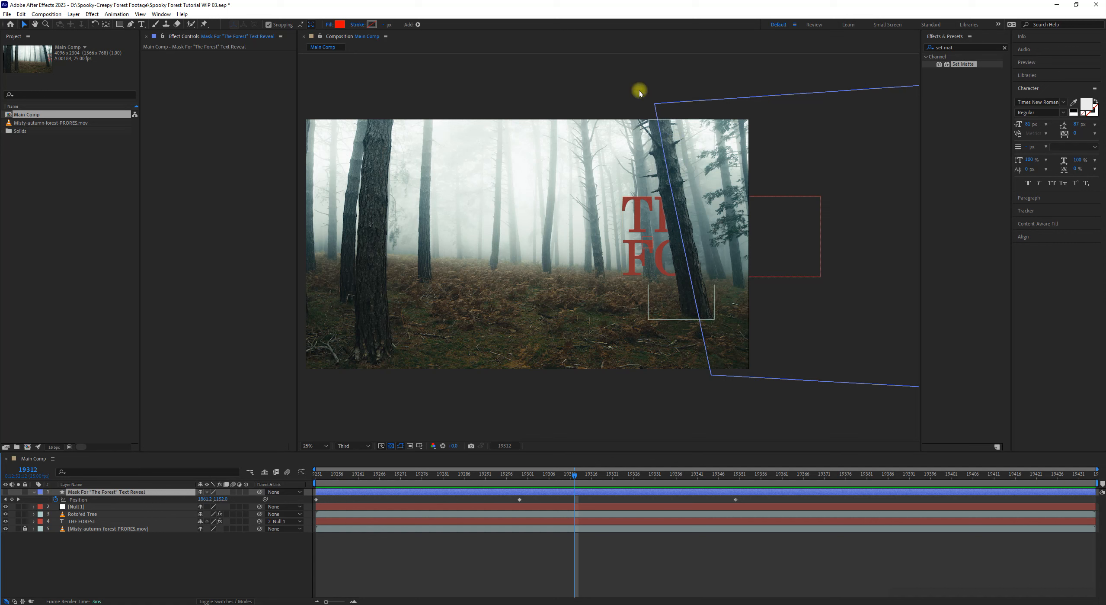
pyautogui.click(116, 546)
pyautogui.click(80, 514)
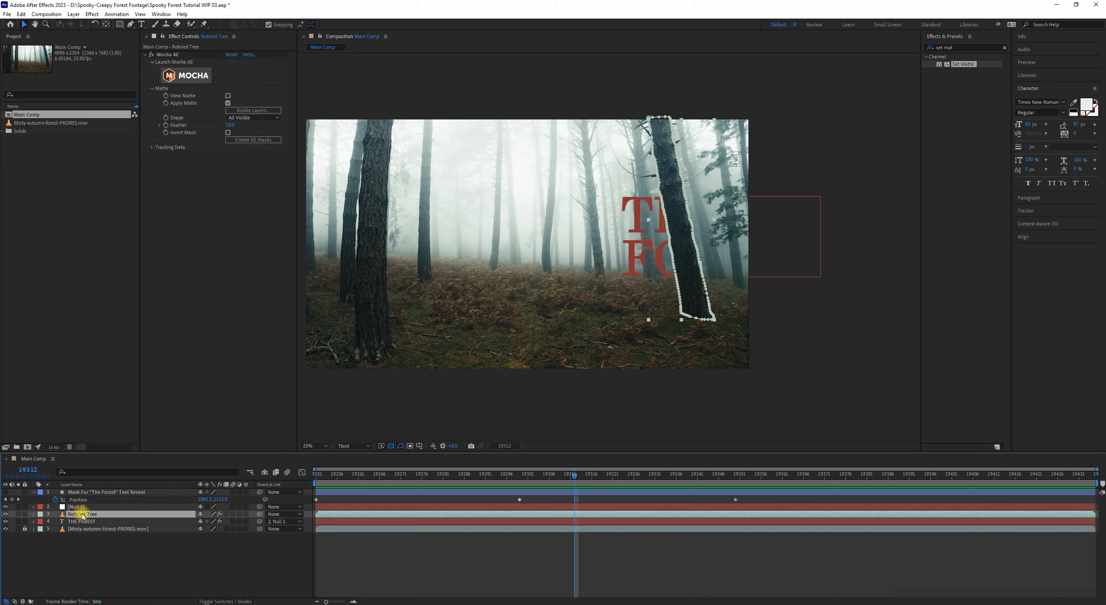
pyautogui.click(138, 566)
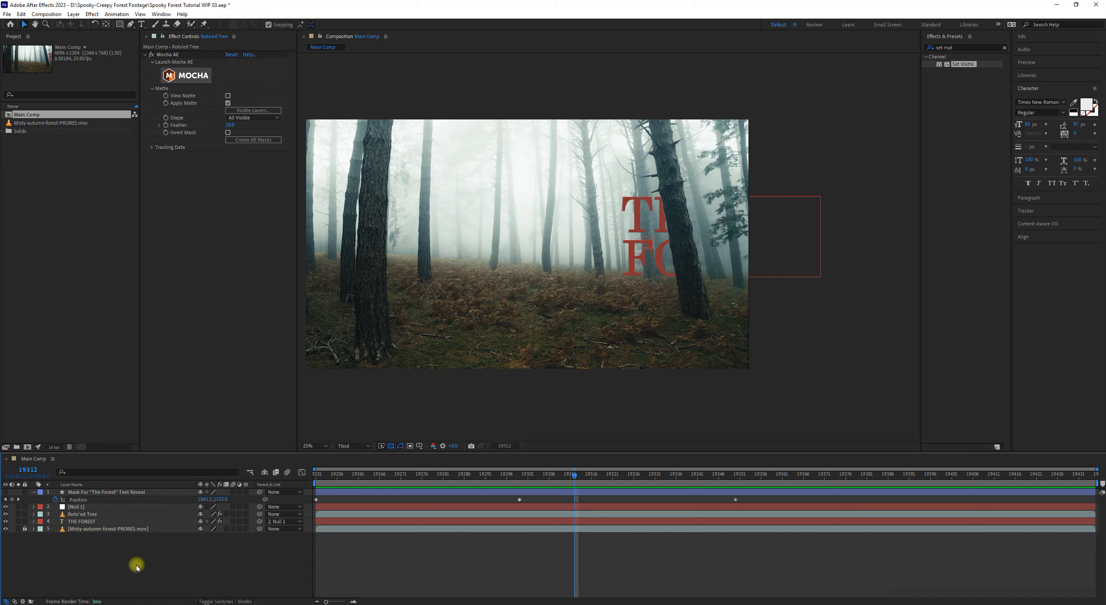
pyautogui.click(99, 515)
pyautogui.click(98, 521)
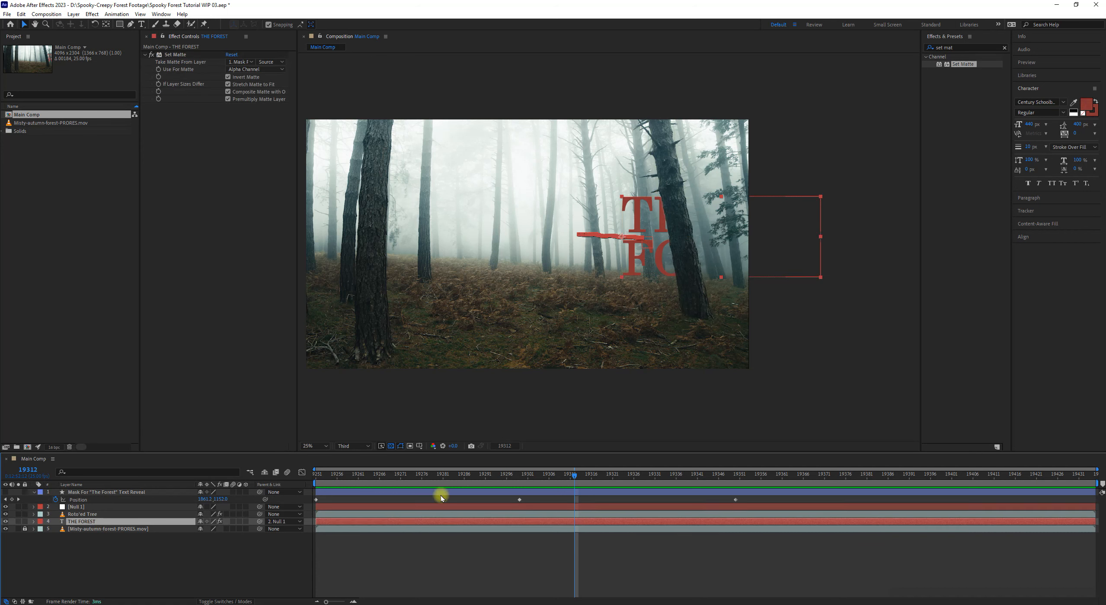
# - Play the composition from frame 19251 twice to review the text emerging from behind the tree
pyautogui.moveTo(469, 473); pyautogui.dragTo(300, 459)
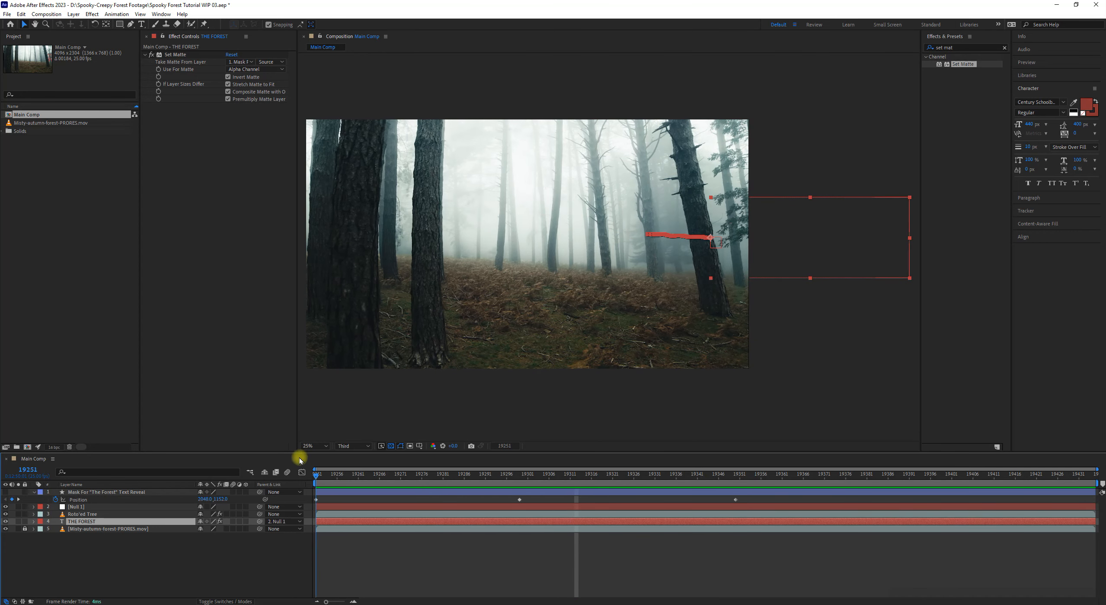
pyautogui.click(457, 413)
pyautogui.press('space')
pyautogui.moveTo(457, 413); pyautogui.dragTo(535, 410)
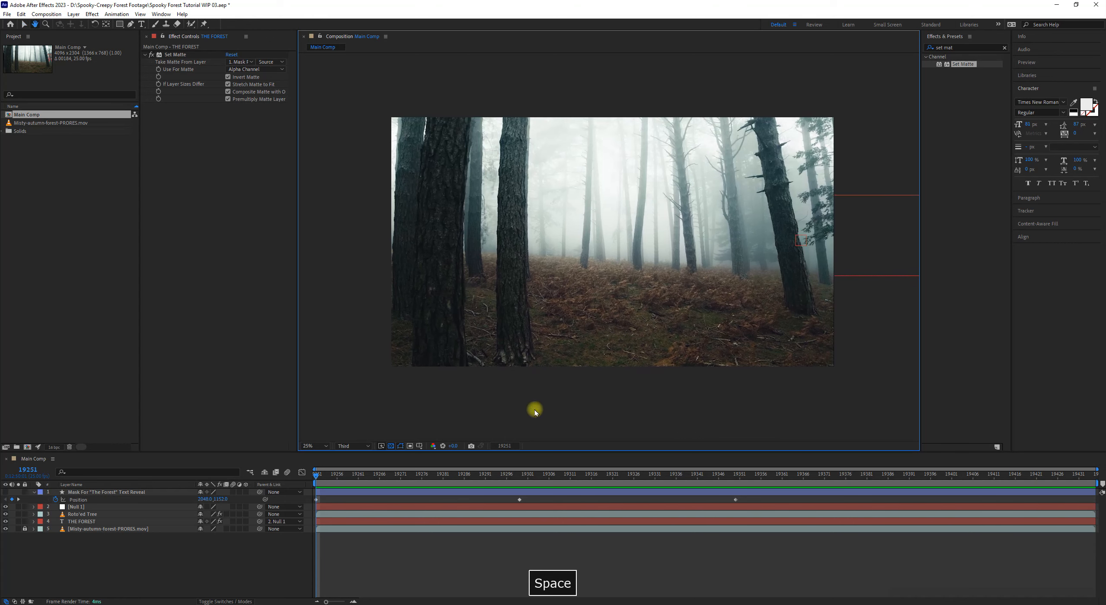
pyautogui.press('space')
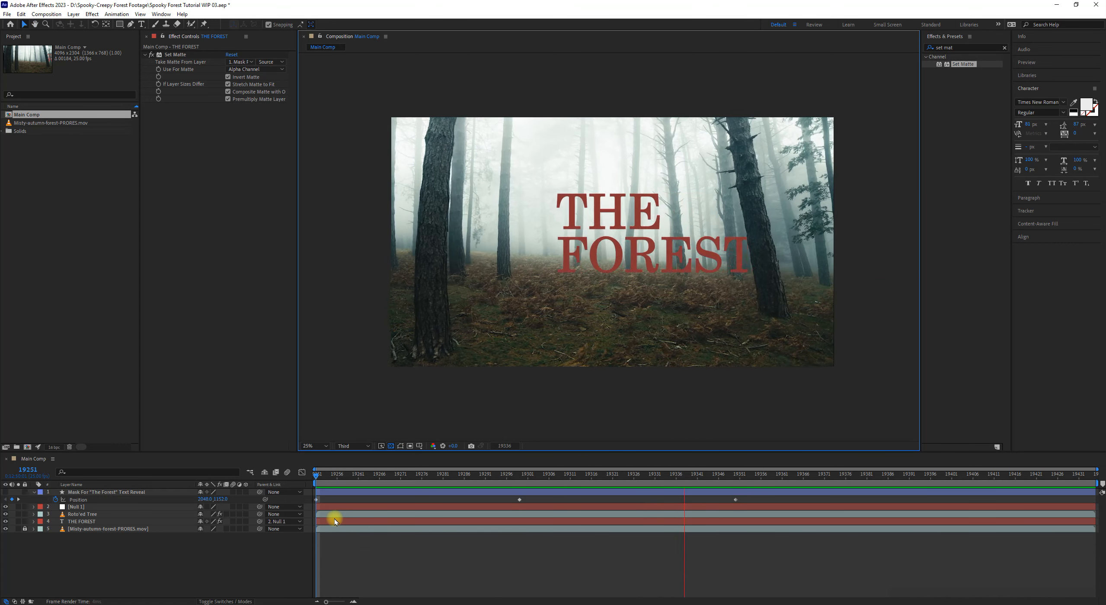
pyautogui.press('space')
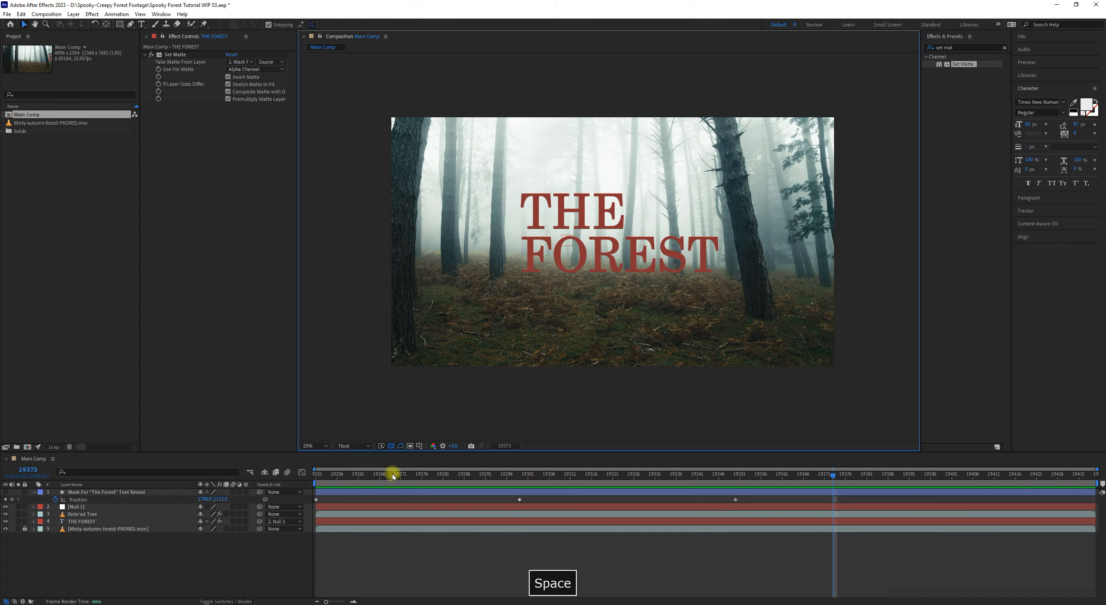
pyautogui.press('space')
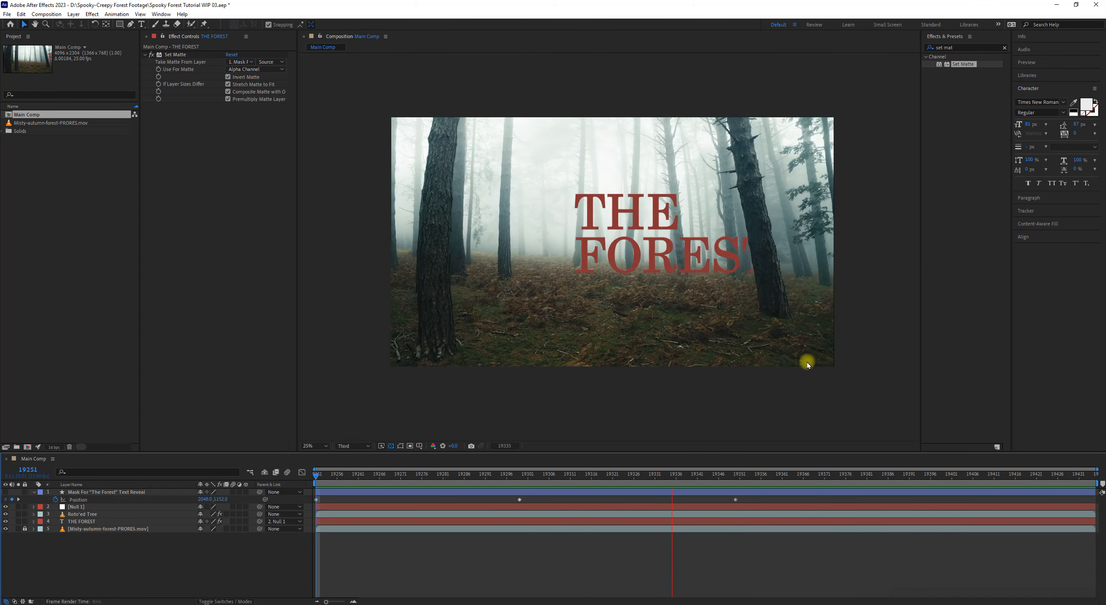
pyautogui.press('space')
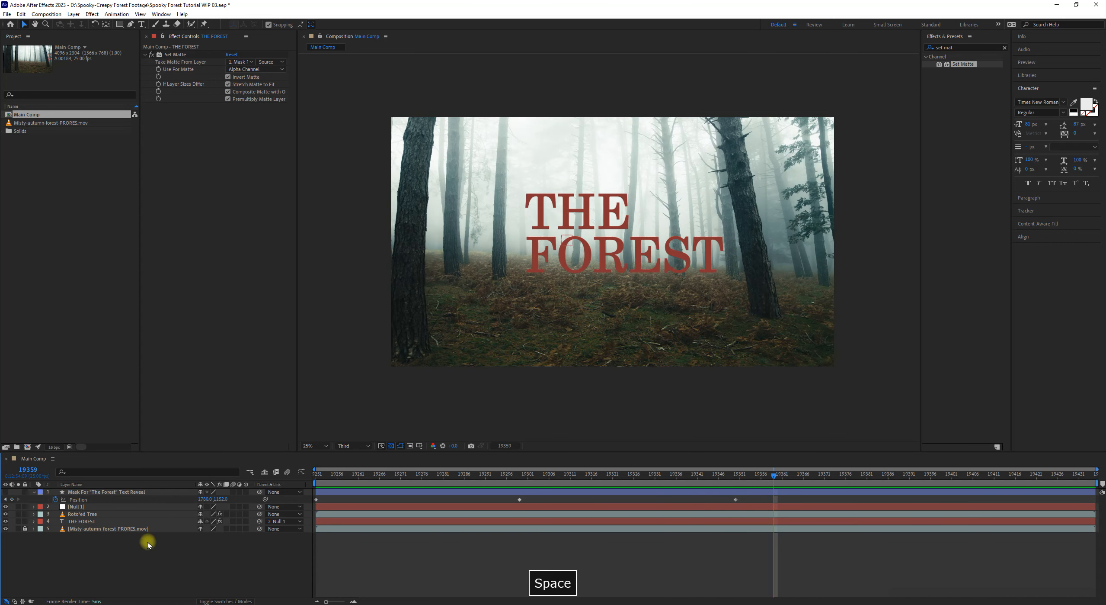
# - Collapse the mask layer's properties, check the text layer's keyframes, and reveal the Position keyframes of Null 1
pyautogui.click(33, 493)
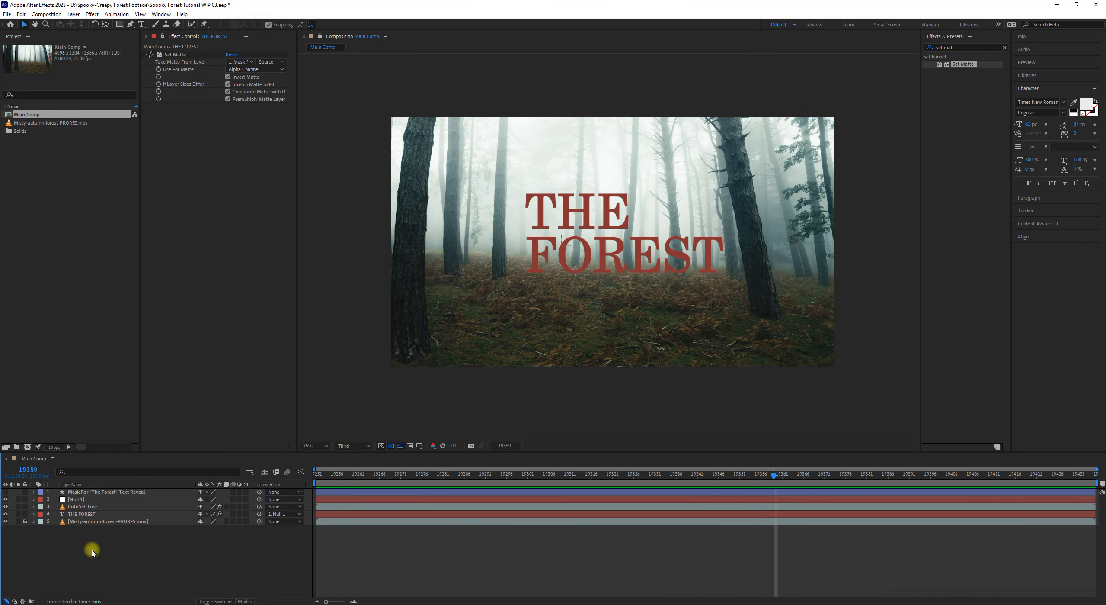
pyautogui.click(93, 514)
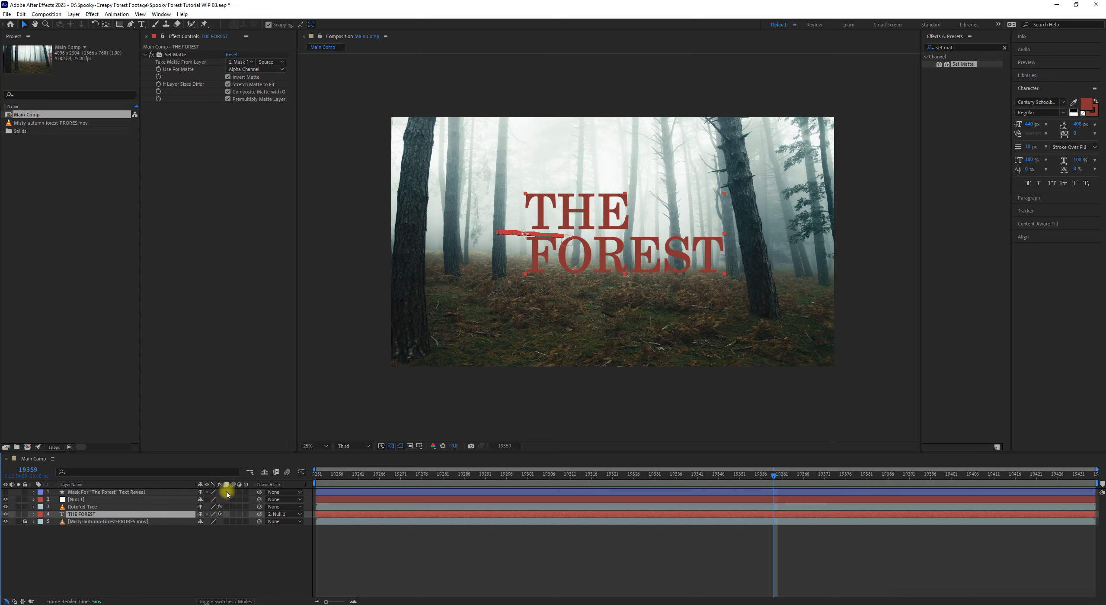
pyautogui.press('u')
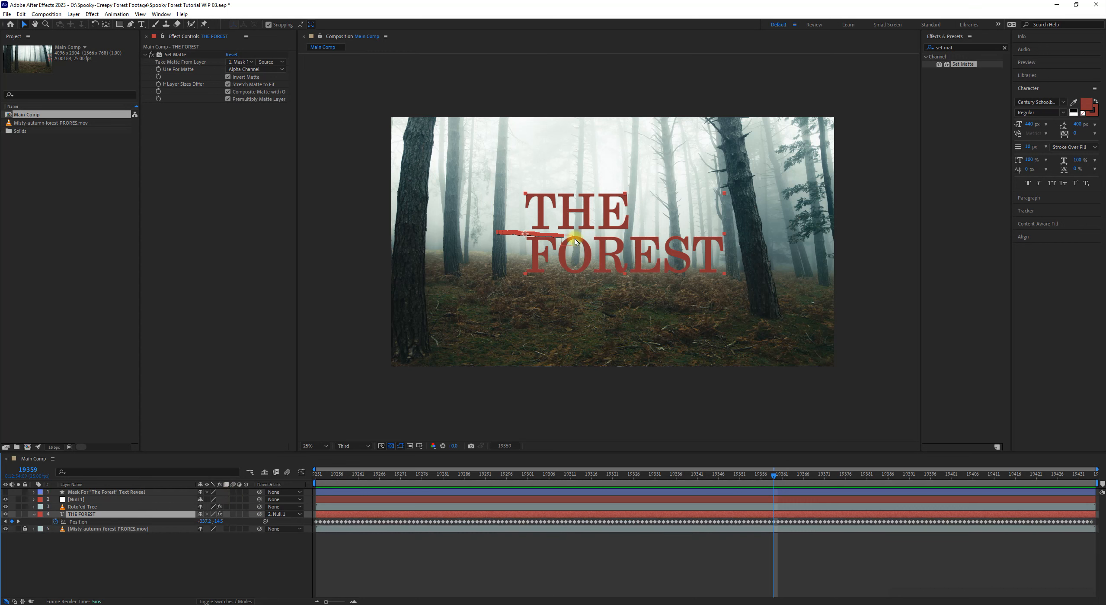
pyautogui.press('u')
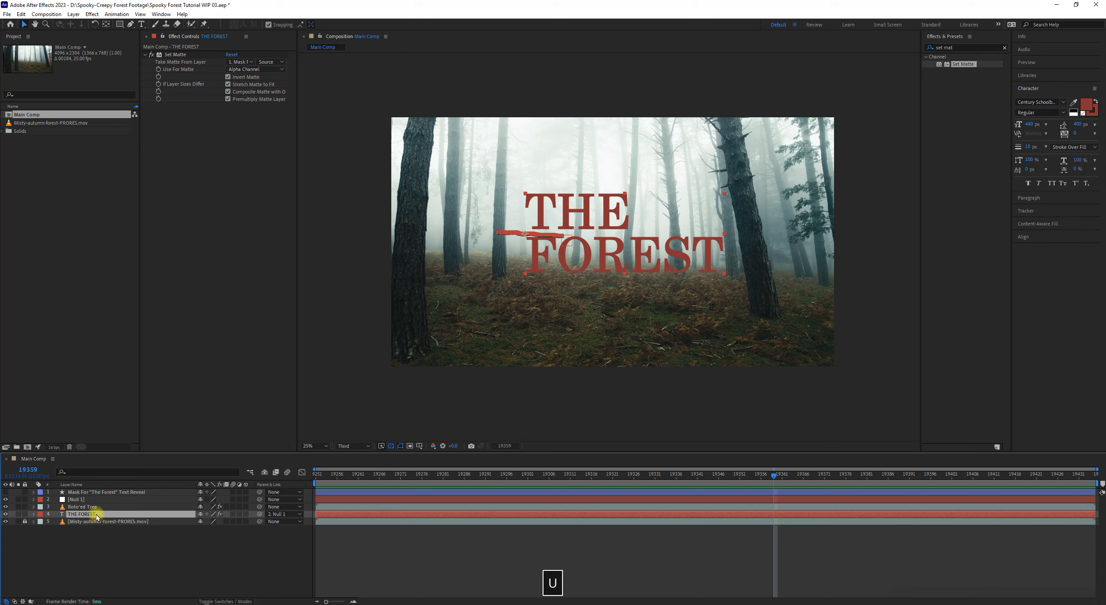
pyautogui.click(94, 498)
pyautogui.press('u')
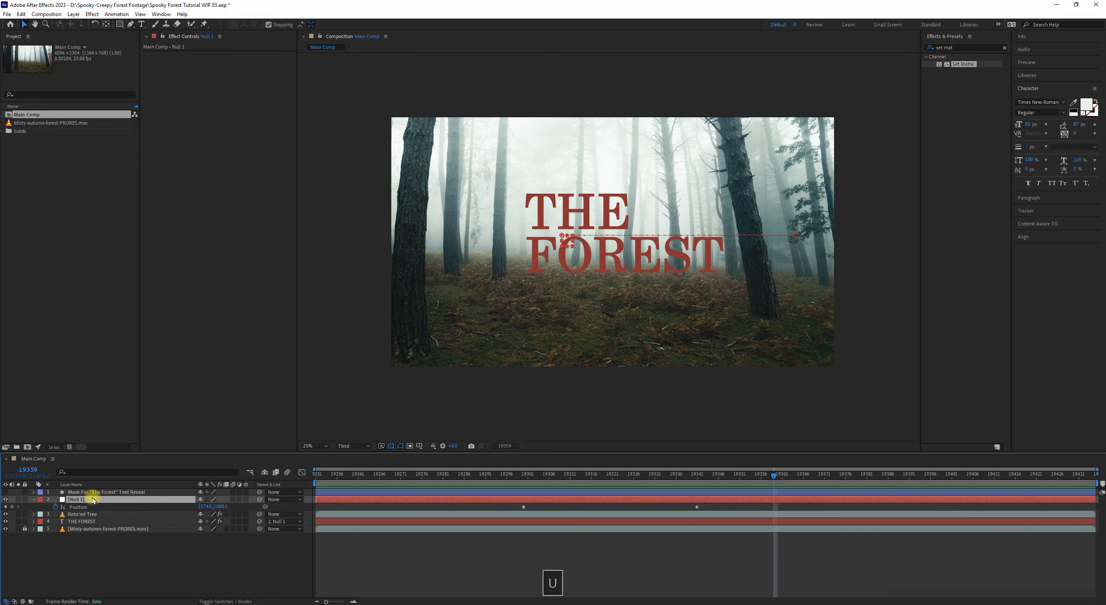
# - Examine the partly revealed text up close at frame 19318 and select THE FOREST text layer
pyautogui.click(515, 476)
pyautogui.moveTo(515, 477); pyautogui.dragTo(600, 476)
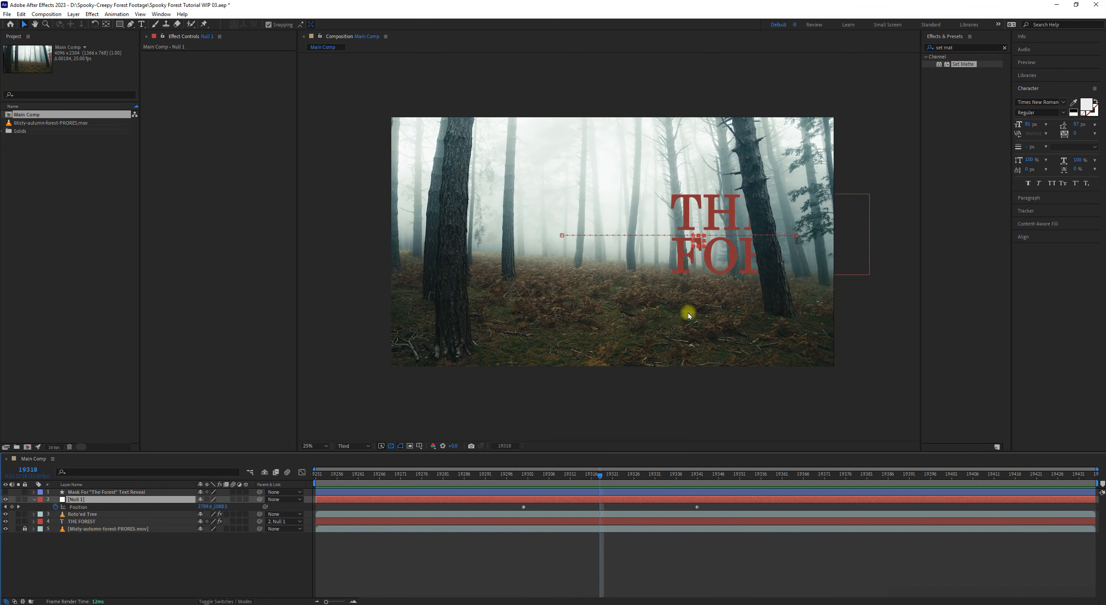
pyautogui.press('.')
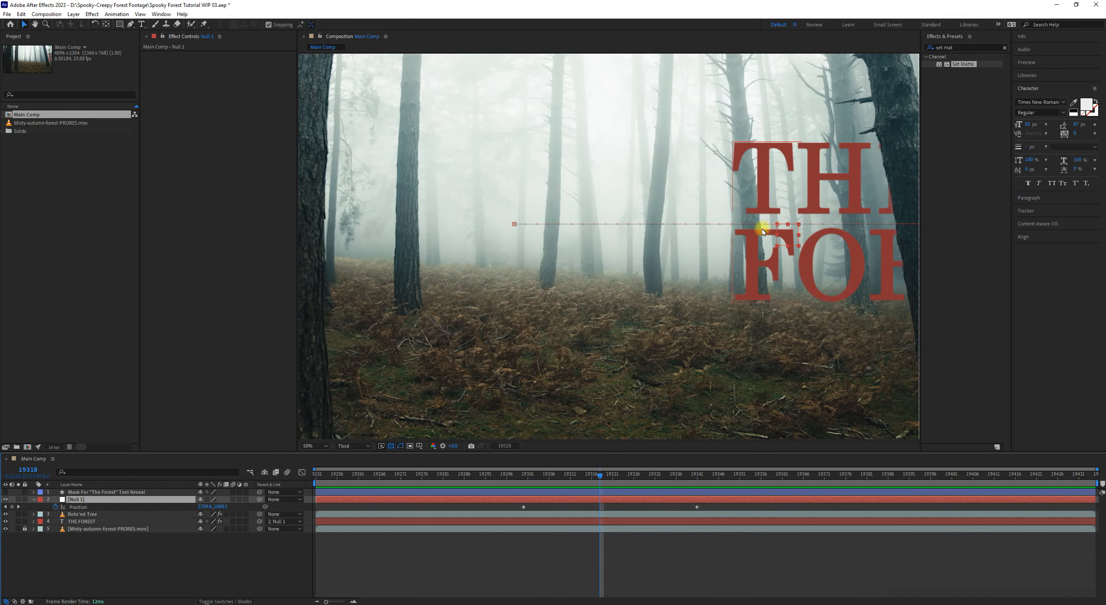
pyautogui.click(87, 521)
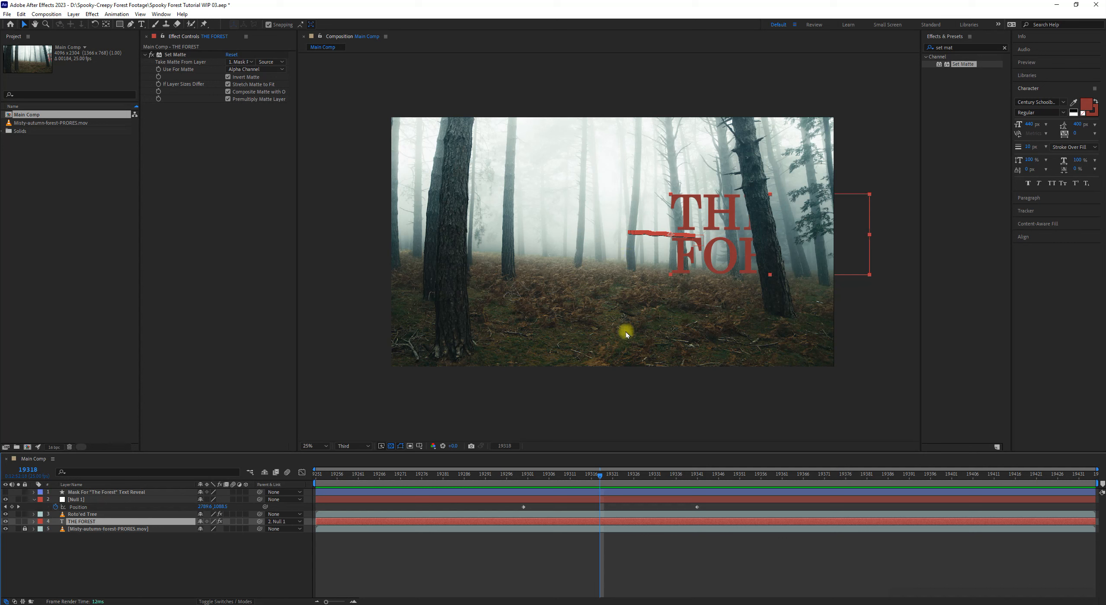
# - Go to frame 19300 and turn THE FOREST text layer into a 3D layer
pyautogui.moveTo(506, 476)
pyautogui.mouseDown()
pyautogui.moveTo(453, 465)
pyautogui.moveTo(534, 475)
pyautogui.moveTo(510, 477)
pyautogui.moveTo(523, 478)
pyautogui.mouseUp()
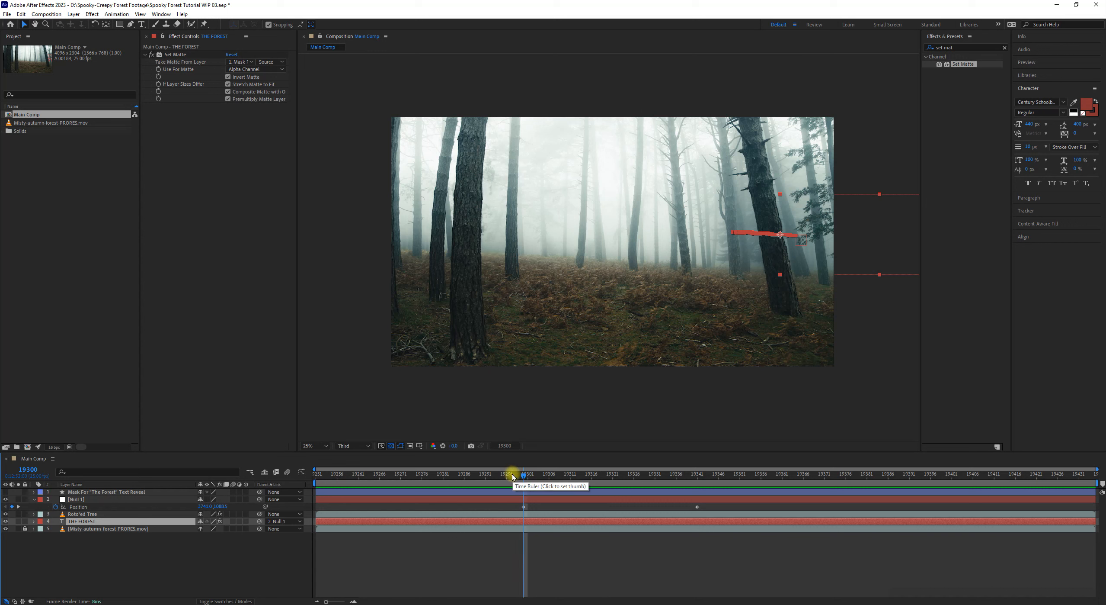
pyautogui.click(139, 500)
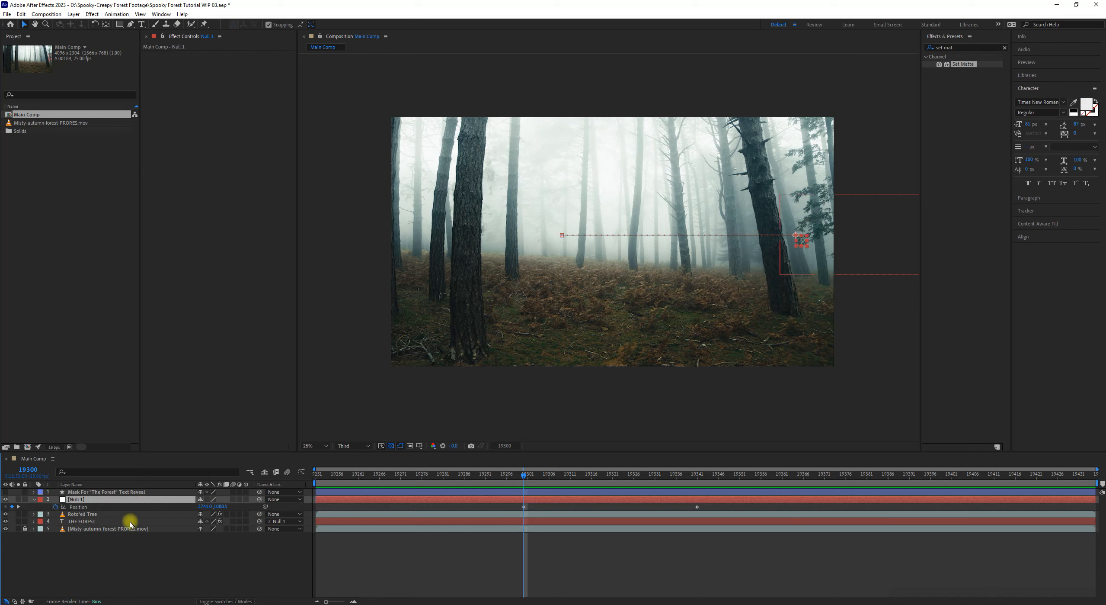
pyautogui.click(81, 521)
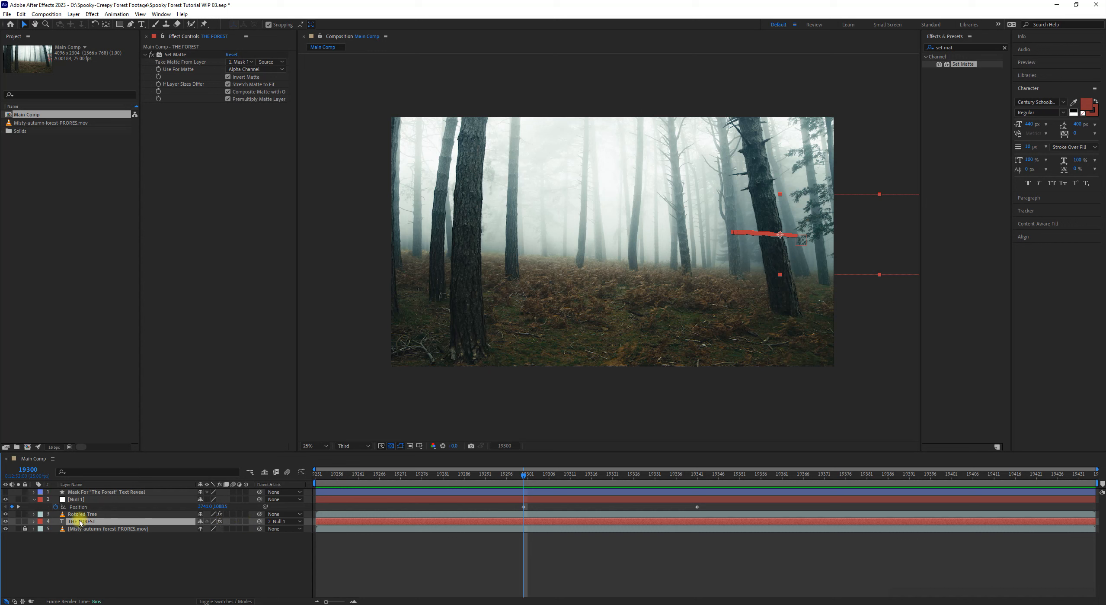
pyautogui.click(246, 520)
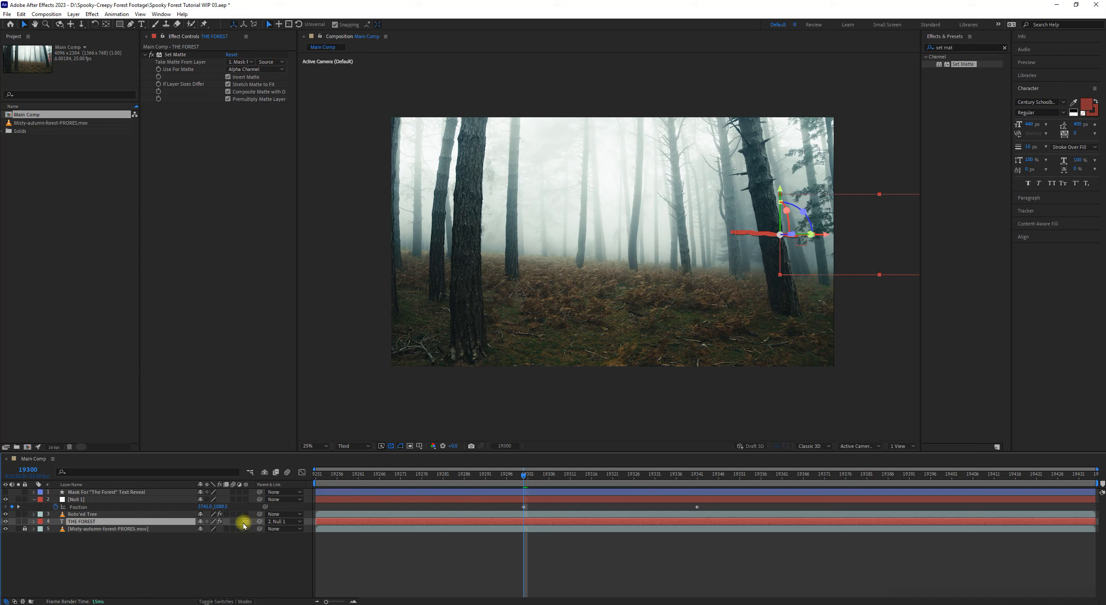
pyautogui.press('space')
pyautogui.moveTo(748, 327); pyautogui.dragTo(580, 339)
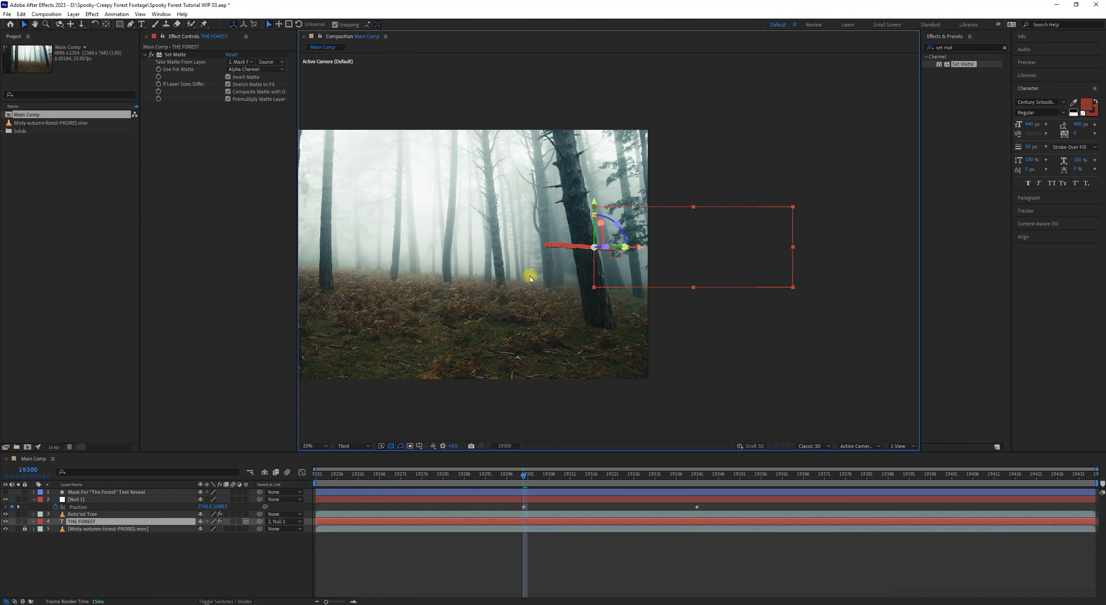
pyautogui.scroll(2, 589, 254)
pyautogui.scroll(-2, 588, 255)
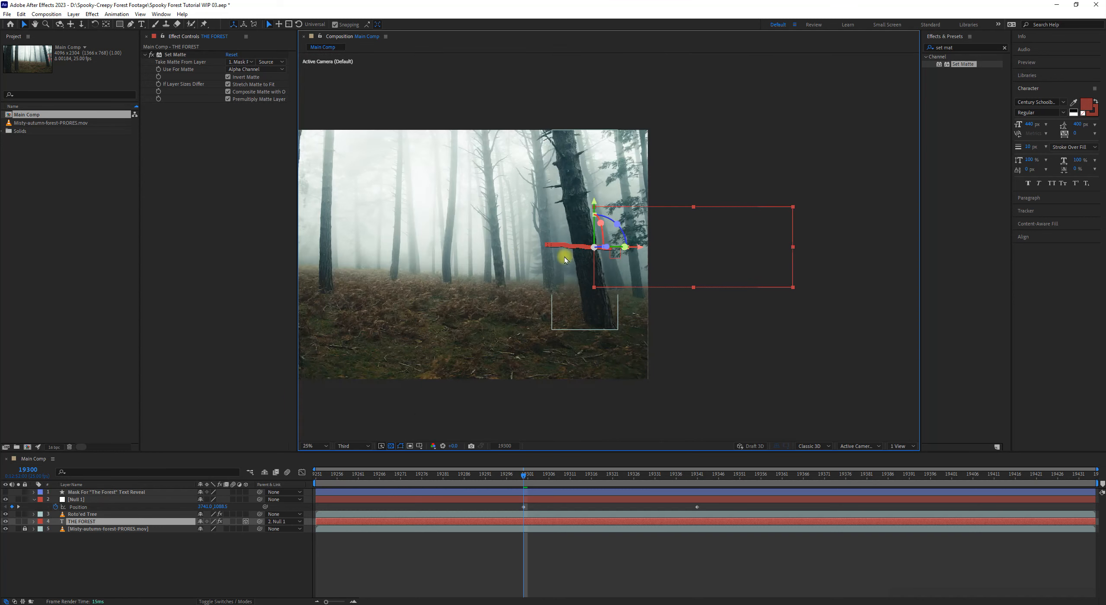
pyautogui.press('space')
pyautogui.moveTo(527, 262); pyautogui.dragTo(604, 227)
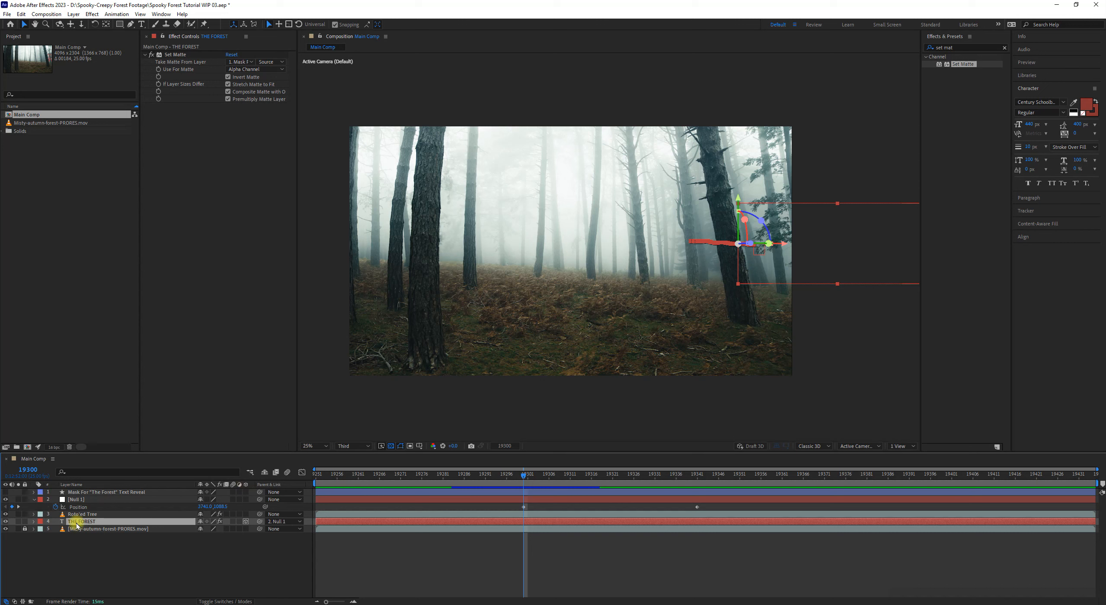
# - Go to frame 19318 and check THE FOREST text layer's Position keyframes, collapsing them again
pyautogui.moveTo(429, 478); pyautogui.dragTo(599, 521)
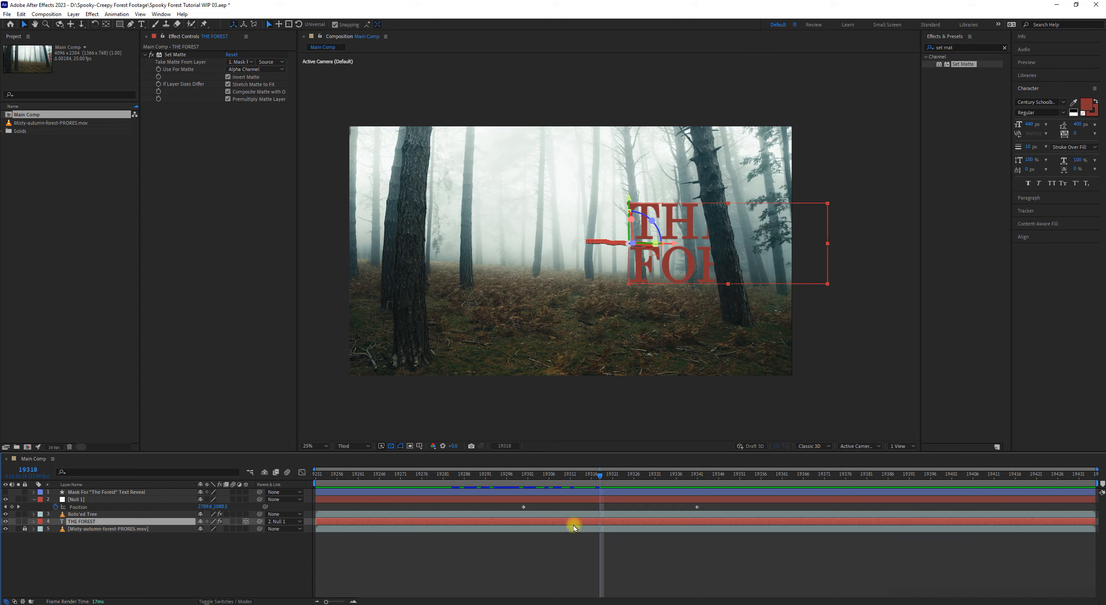
pyautogui.press('u')
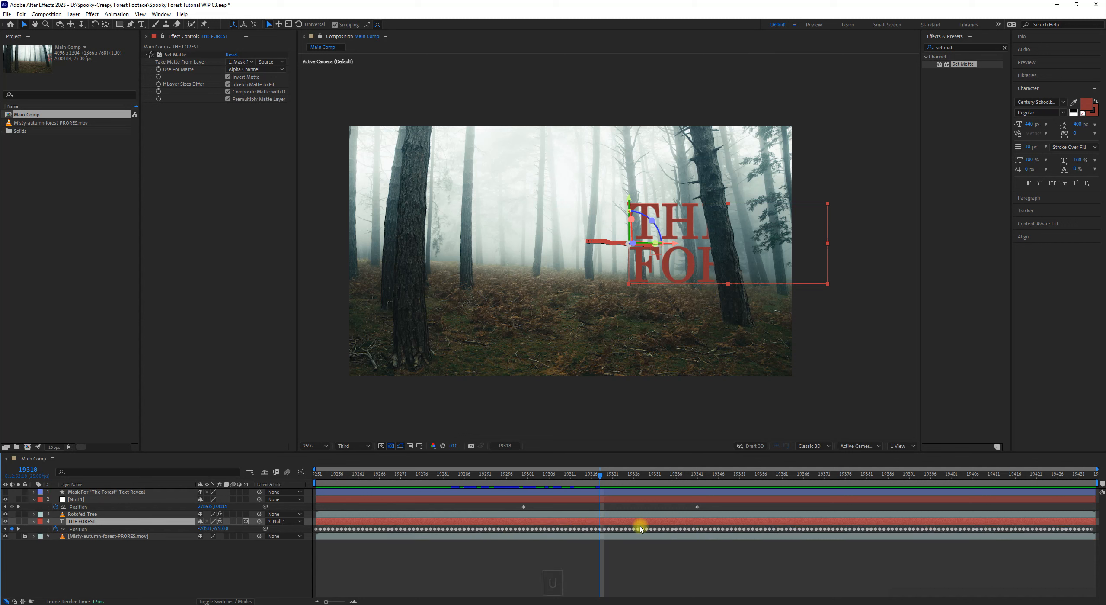
pyautogui.press('u')
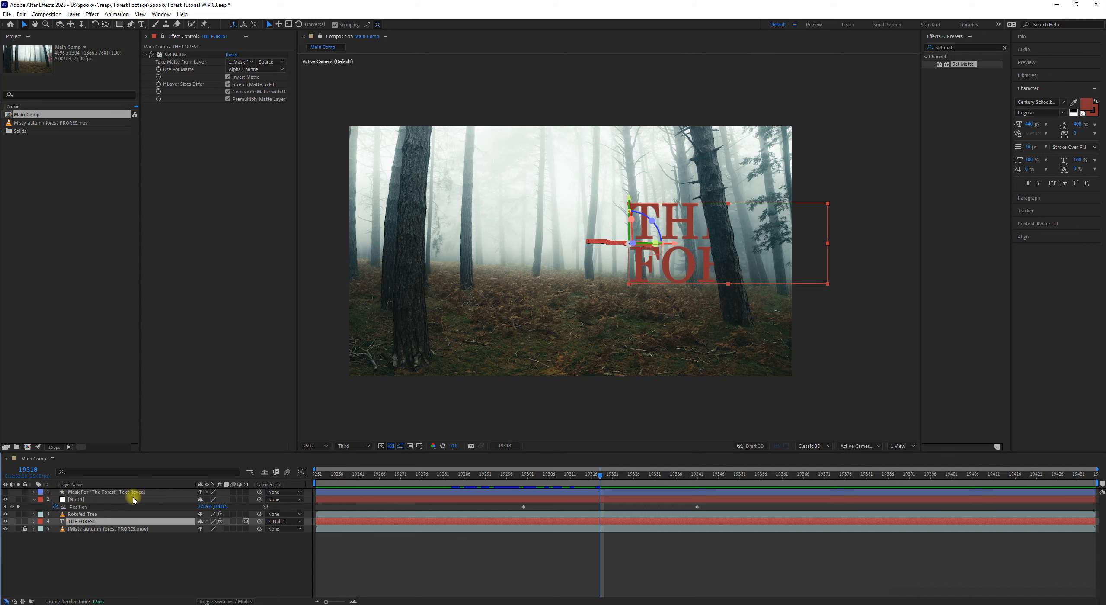
# - At frame 19300, reveal Null 1's Rotation alongside its Position and turn the null into a 3D layer
pyautogui.click(173, 499)
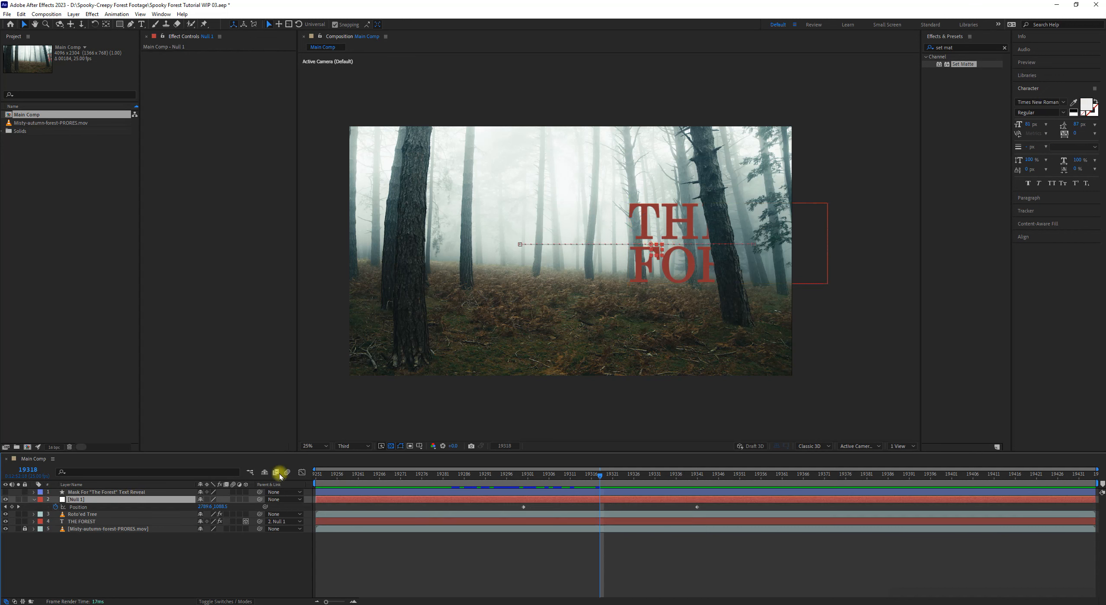
pyautogui.click(527, 474)
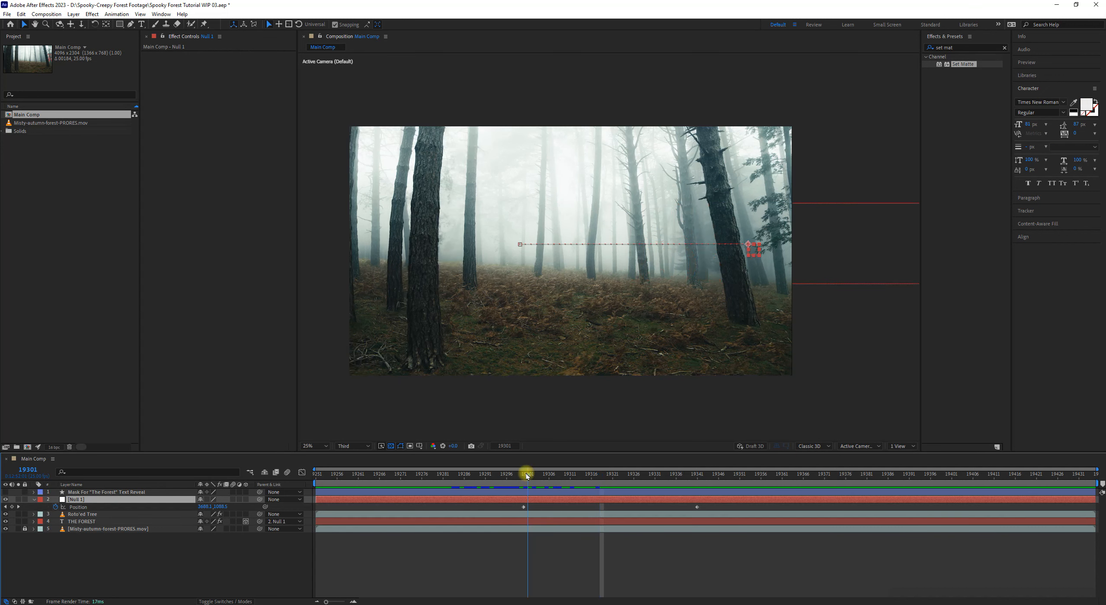
pyautogui.moveTo(527, 476); pyautogui.dragTo(523, 475)
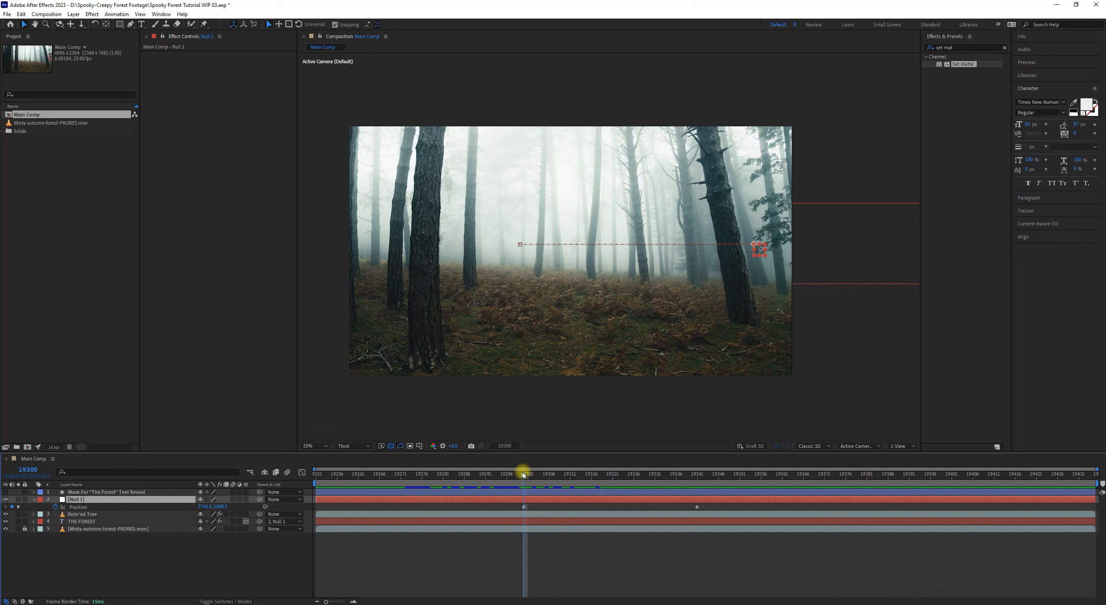
pyautogui.click(69, 515)
pyautogui.press('r')
pyautogui.press('u')
pyautogui.hotkey('shift', 'r')
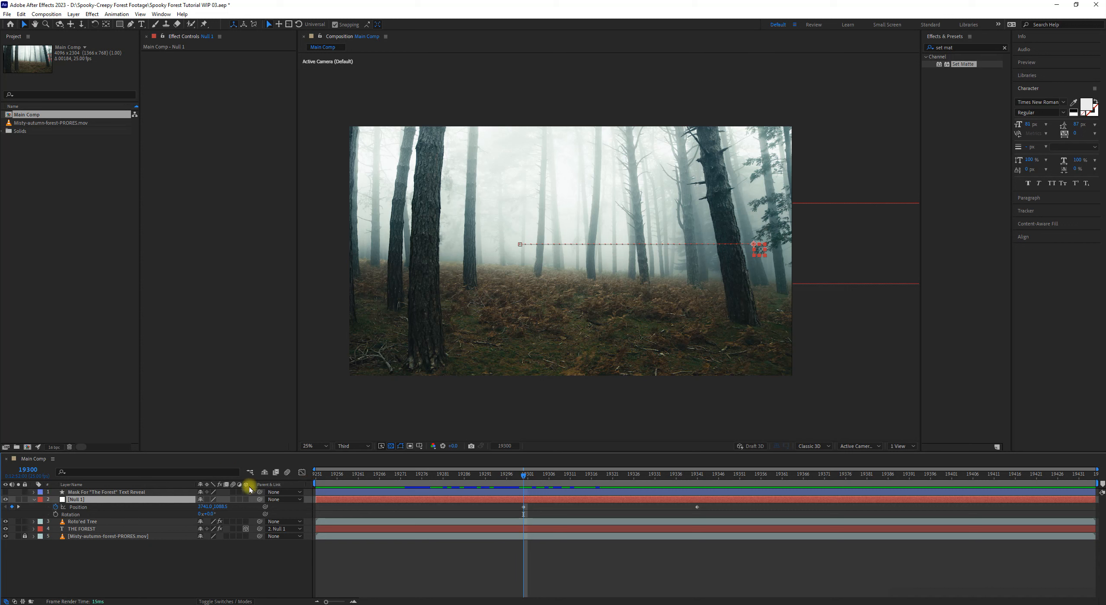
pyautogui.click(246, 499)
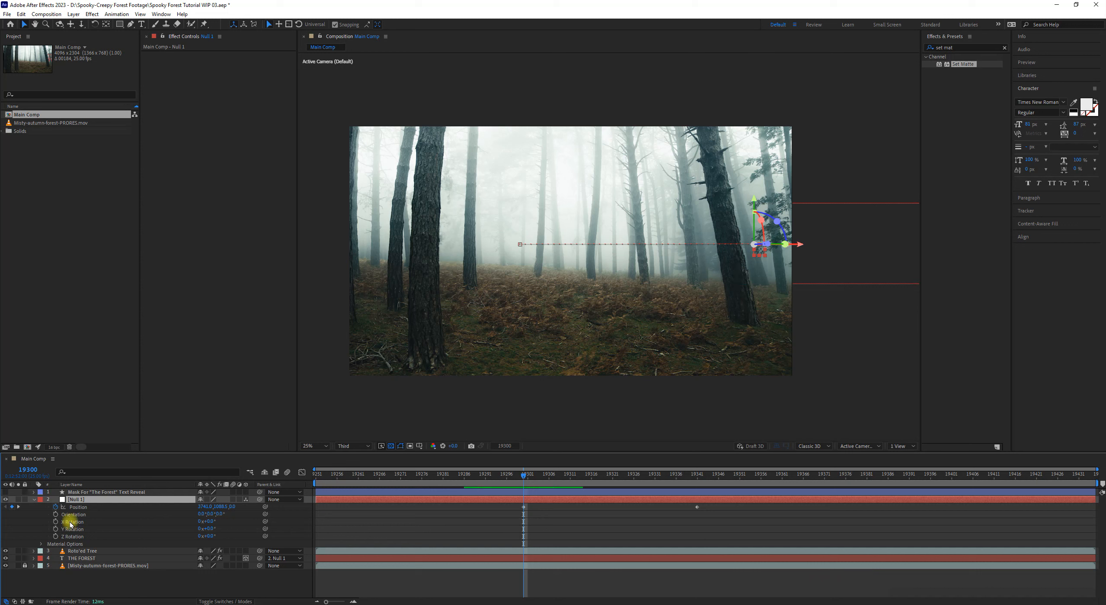
# - Examine the X, Y and Z Rotation properties of Null 1
pyautogui.click(92, 528)
pyautogui.click(96, 521)
pyautogui.click(91, 529)
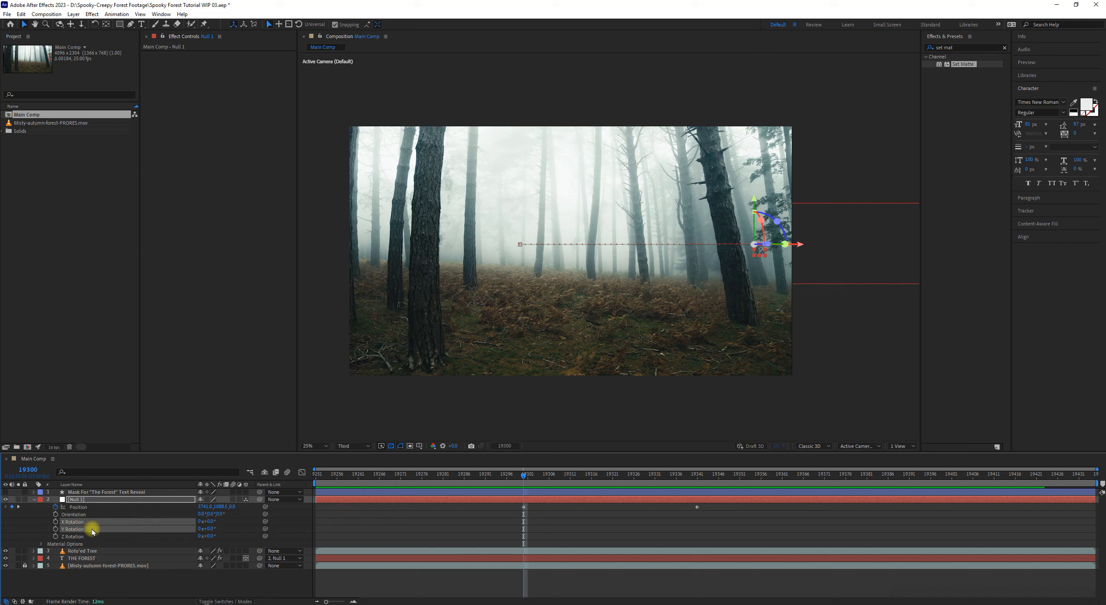
pyautogui.click(91, 537)
pyautogui.click(75, 521)
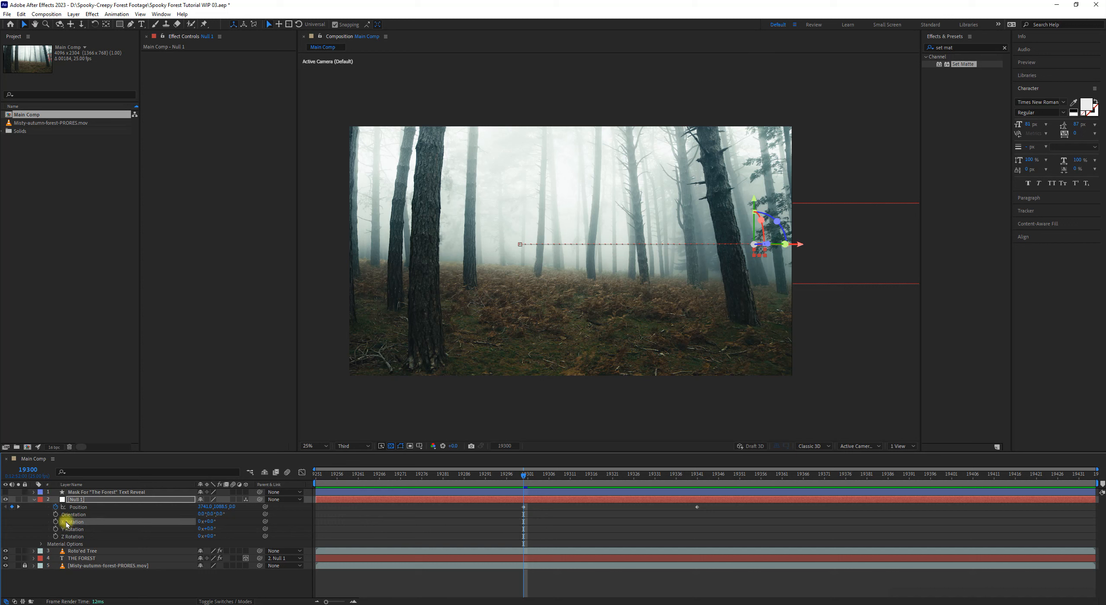
pyautogui.click(114, 530)
pyautogui.click(98, 529)
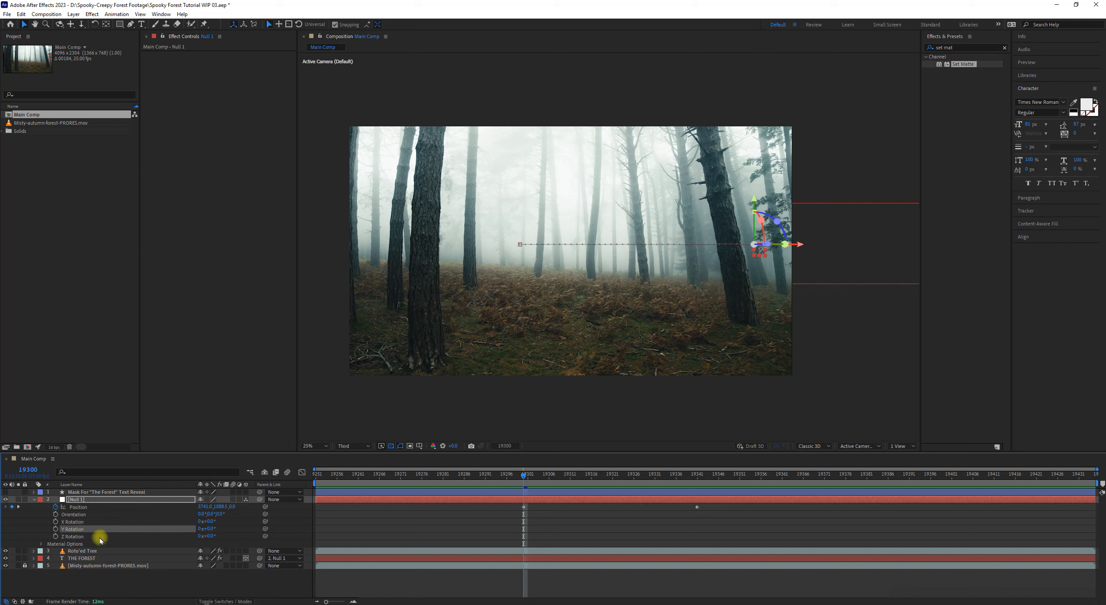
pyautogui.click(69, 536)
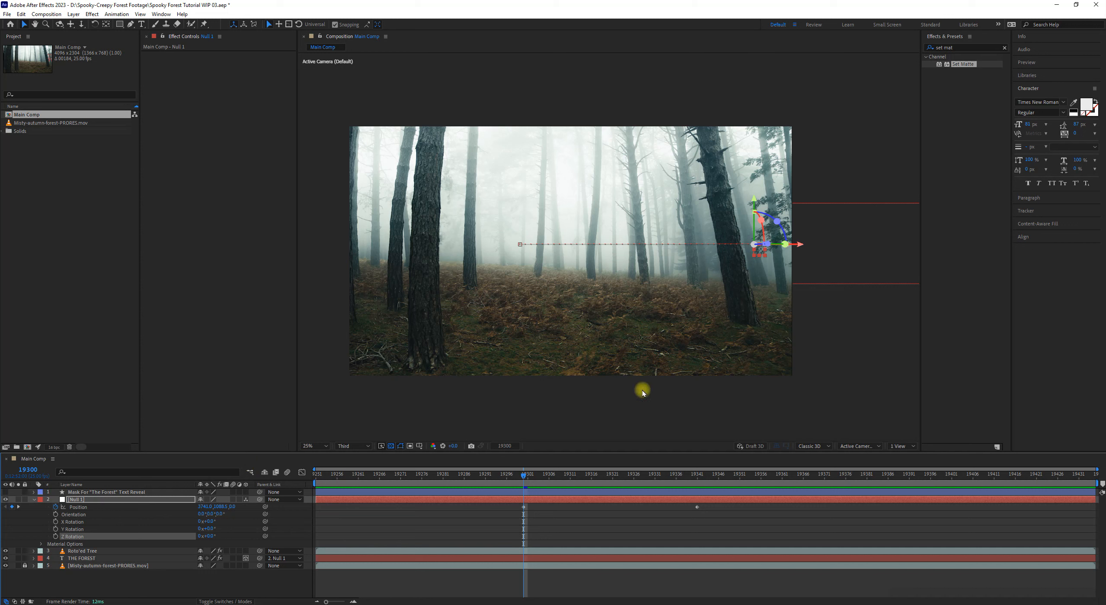
pyautogui.click(88, 523)
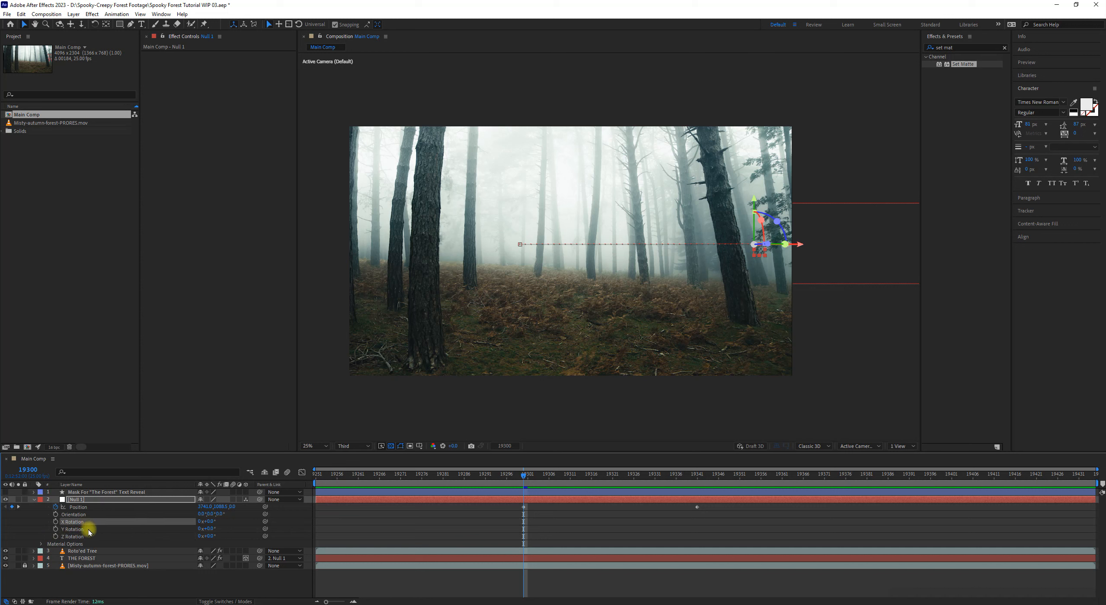
pyautogui.moveTo(92, 532); pyautogui.dragTo(68, 540)
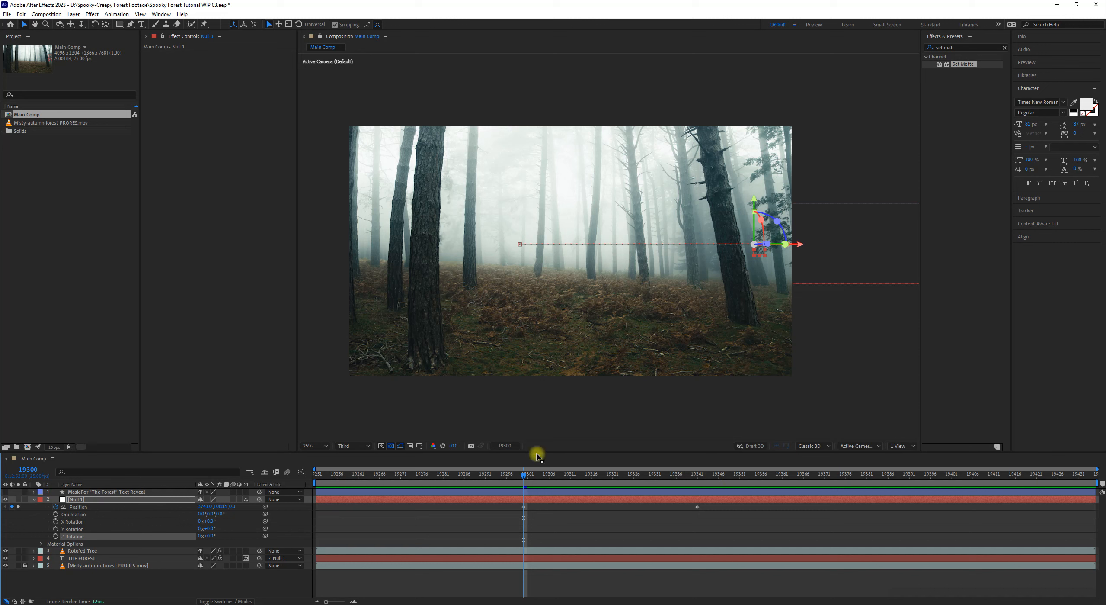
# - Try rotating Null 1 around its Z and Y axes at frame 19320, undoing each change
pyautogui.moveTo(529, 480); pyautogui.dragTo(608, 481)
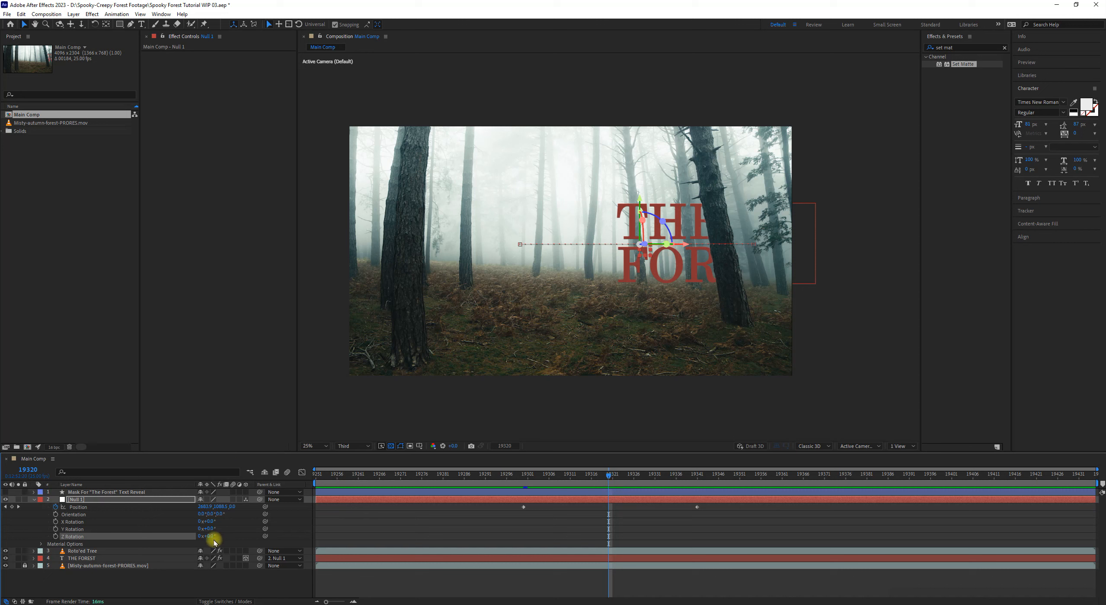
pyautogui.moveTo(212, 537)
pyautogui.mouseDown()
pyautogui.moveTo(239, 539)
pyautogui.moveTo(224, 533)
pyautogui.mouseUp()
pyautogui.hotkey('ctrl', 'z')
pyautogui.hotkey('ctrl', 'z')
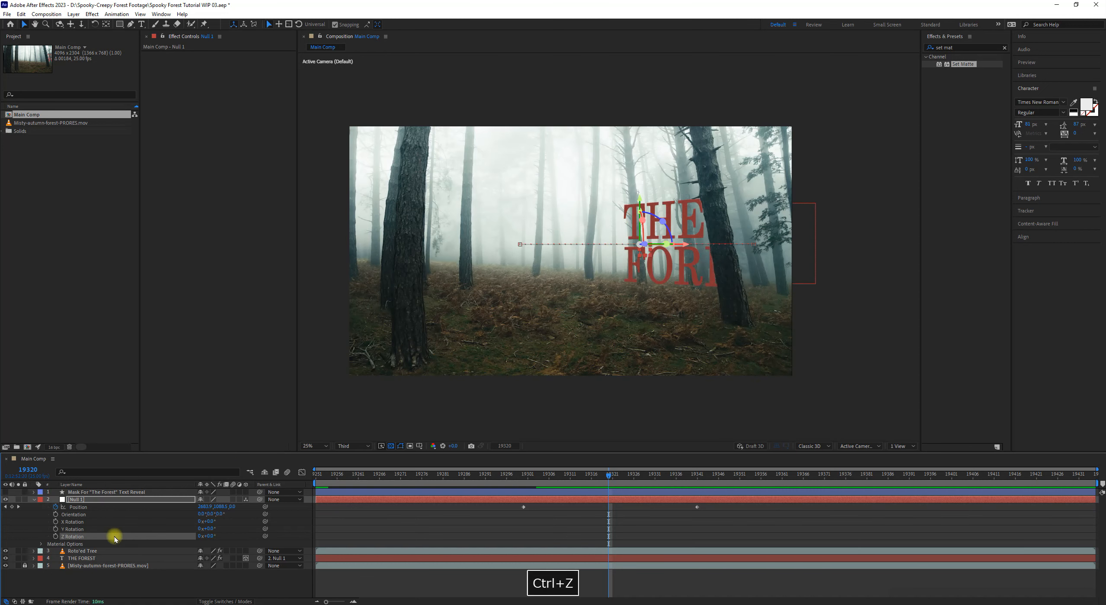
pyautogui.click(87, 528)
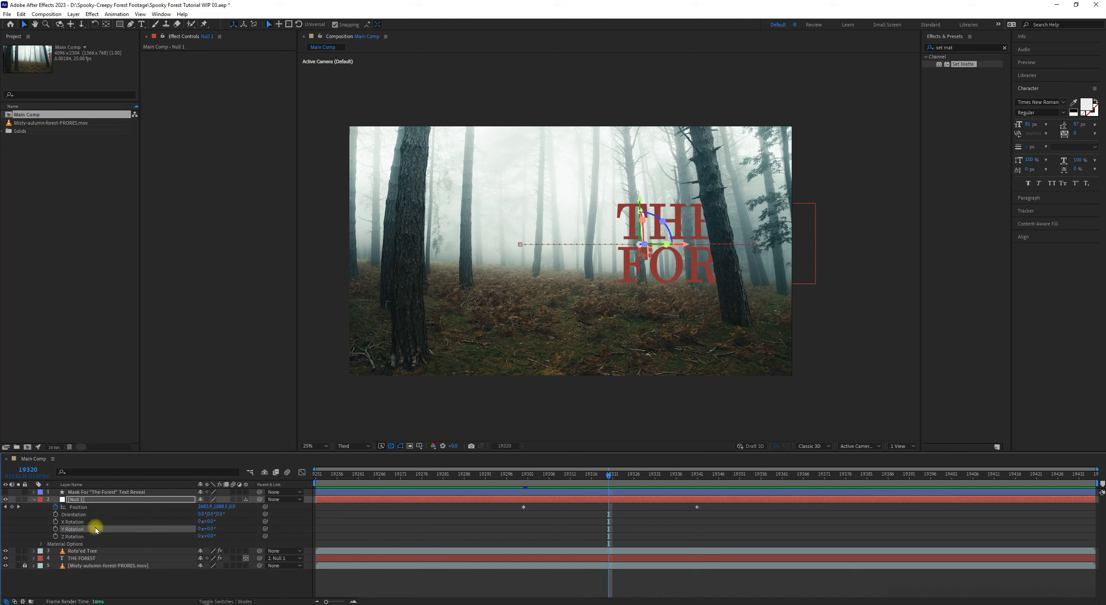
pyautogui.moveTo(213, 526)
pyautogui.mouseDown()
pyautogui.moveTo(233, 519)
pyautogui.moveTo(205, 507)
pyautogui.mouseUp()
pyautogui.hotkey('ctrl', 'z')
# - Keyframe Null 1's Y Rotation at 0° on frame 19300 and at 41° on frame 19341
pyautogui.click(523, 473)
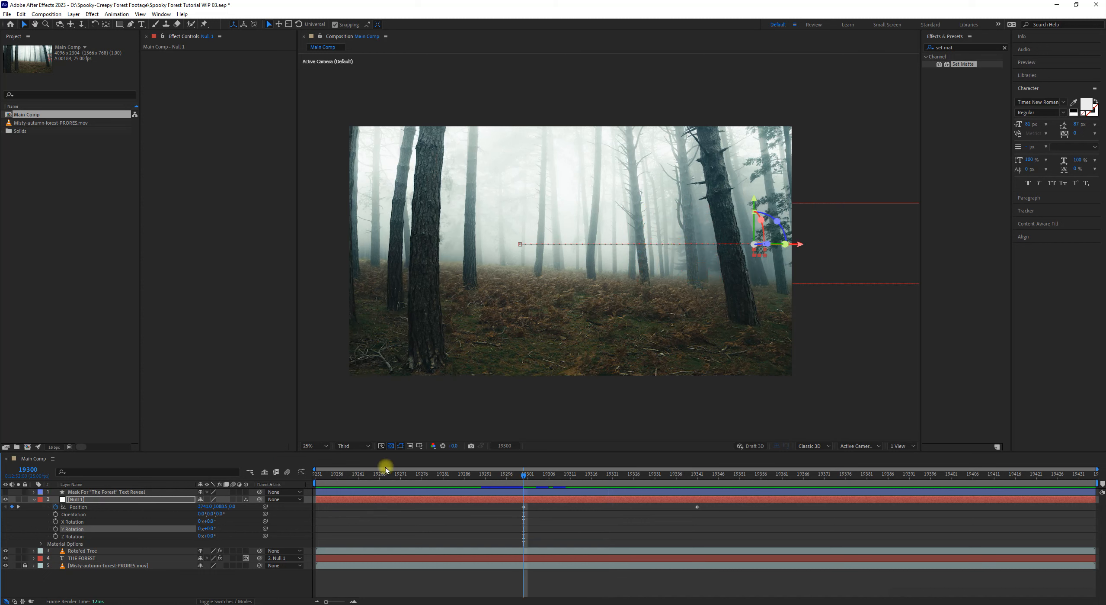
pyautogui.click(55, 529)
pyautogui.moveTo(528, 477); pyautogui.dragTo(697, 509)
pyautogui.click(596, 521)
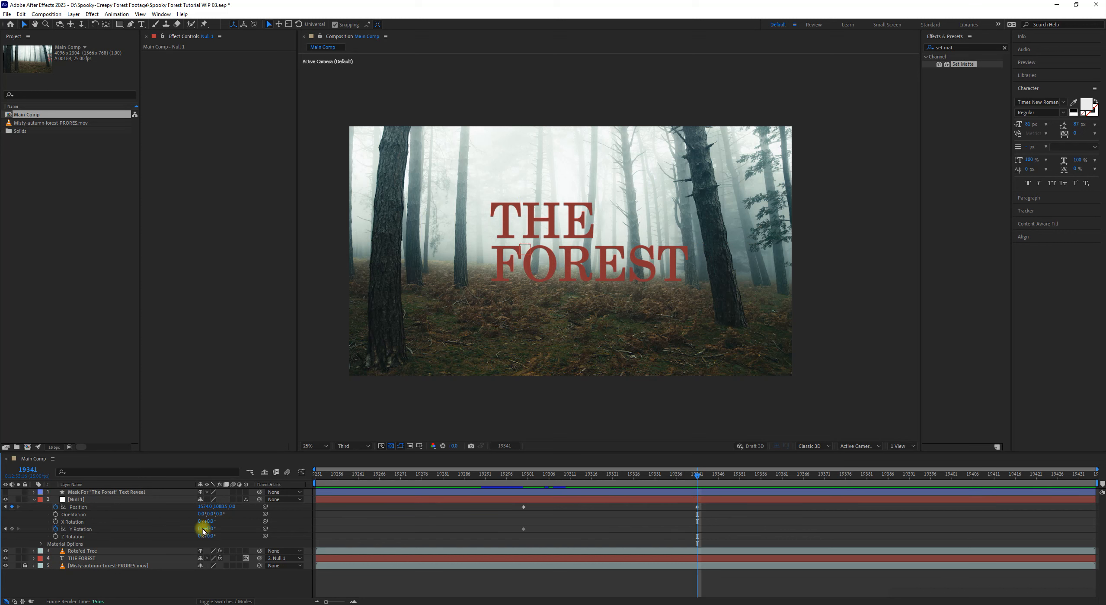
pyautogui.moveTo(209, 529); pyautogui.dragTo(388, 568)
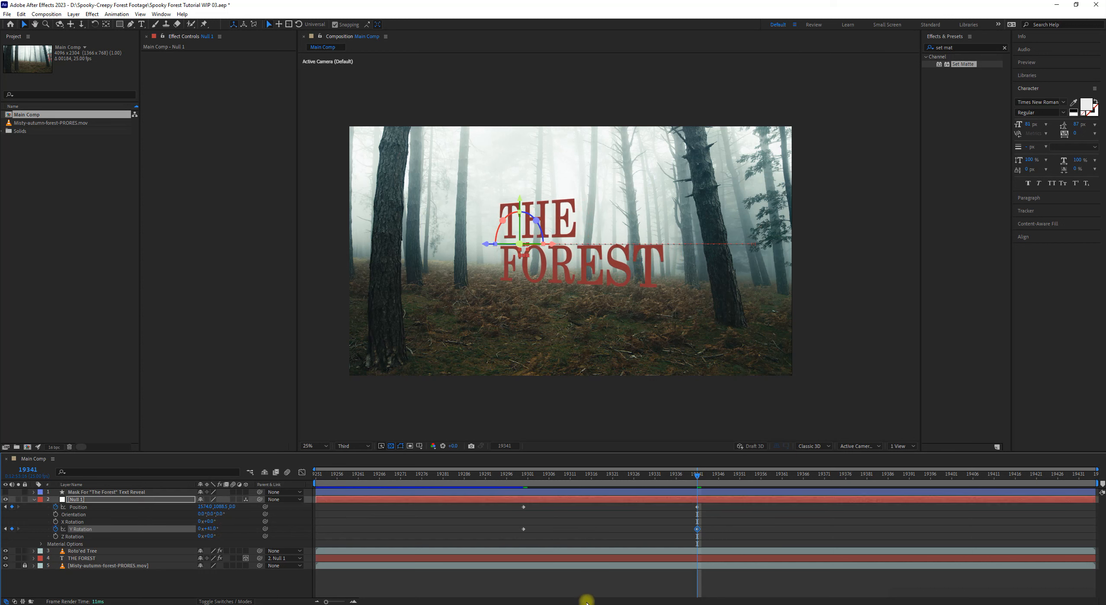
# - Return to frame 19300 and disable the Set Matte effect on THE FOREST text layer
pyautogui.moveTo(534, 474)
pyautogui.mouseDown()
pyautogui.moveTo(521, 472)
pyautogui.moveTo(711, 475)
pyautogui.moveTo(538, 481)
pyautogui.moveTo(669, 484)
pyautogui.moveTo(514, 476)
pyautogui.moveTo(525, 478)
pyautogui.mouseUp()
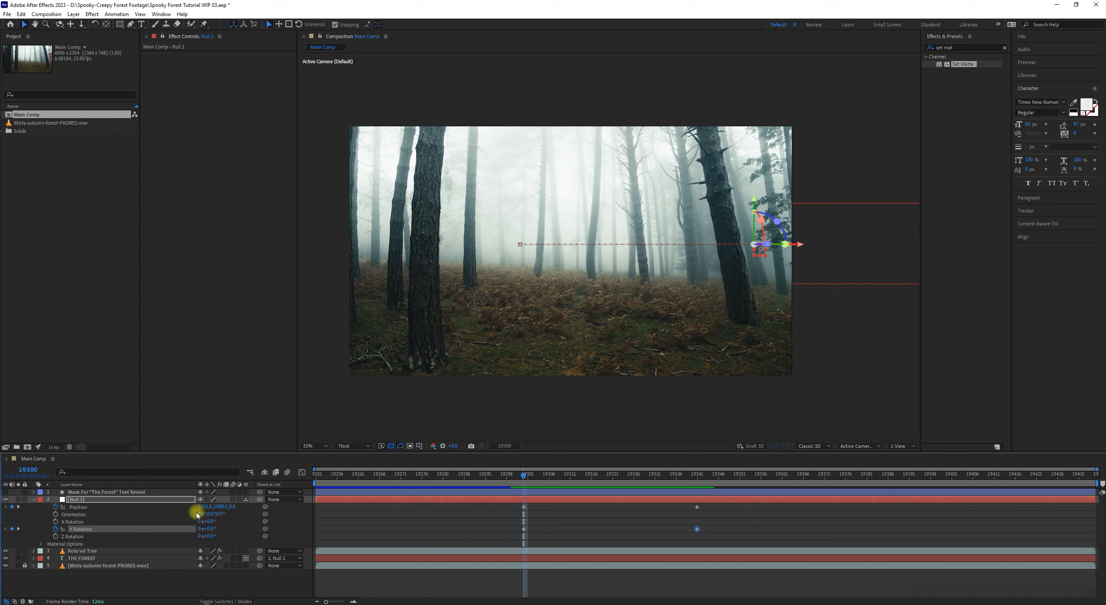
pyautogui.click(86, 558)
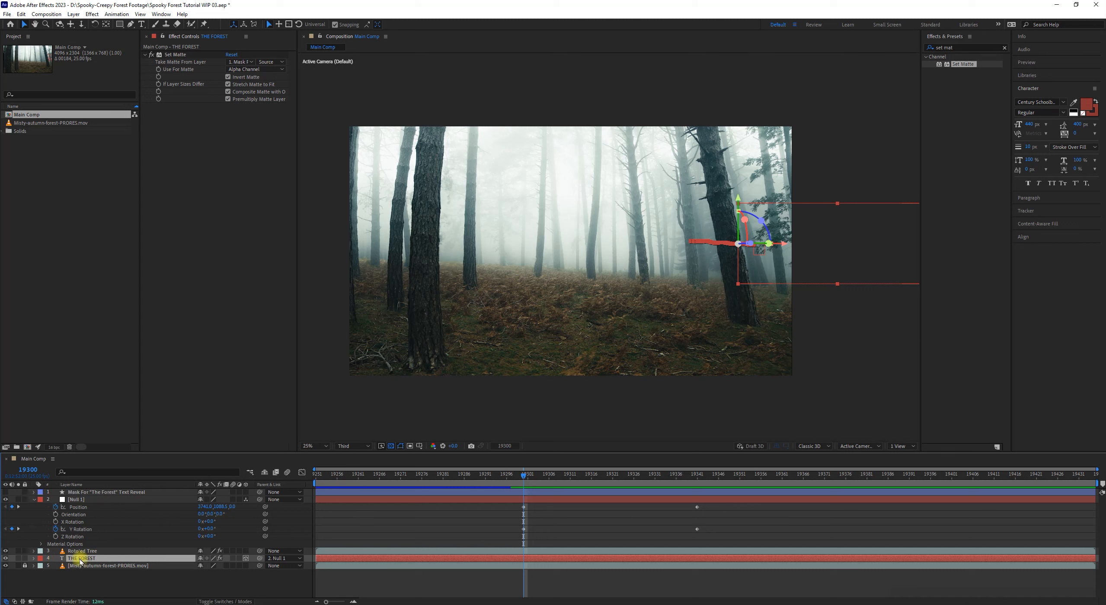
pyautogui.click(152, 57)
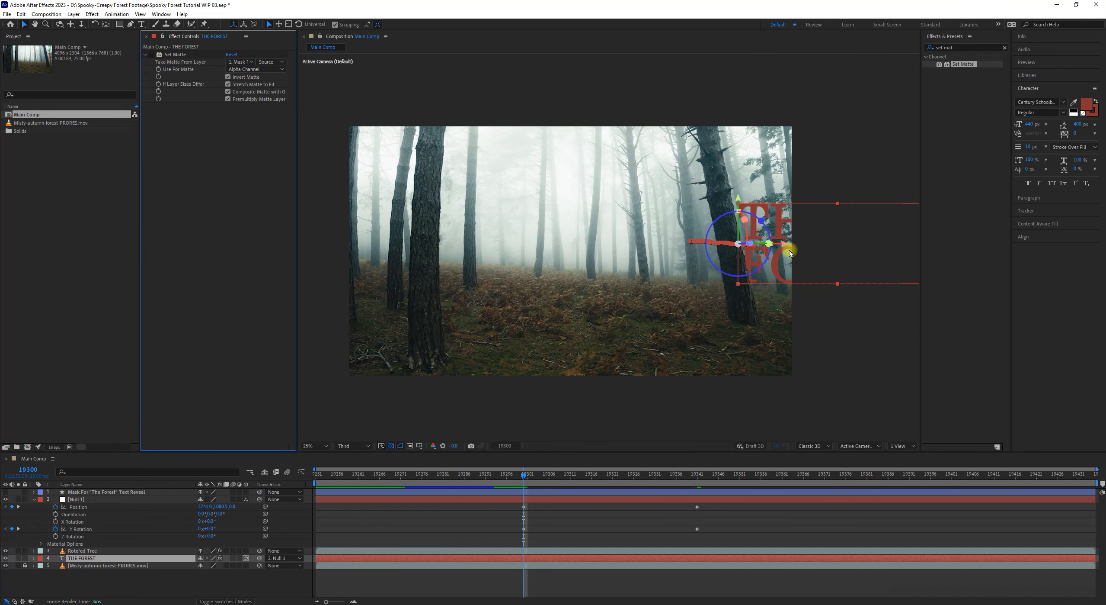
# - Inspect the unmatted text against the tree at frames 19300, 19325 and 19311
pyautogui.press('.')
pyautogui.press('.')
pyautogui.press('space')
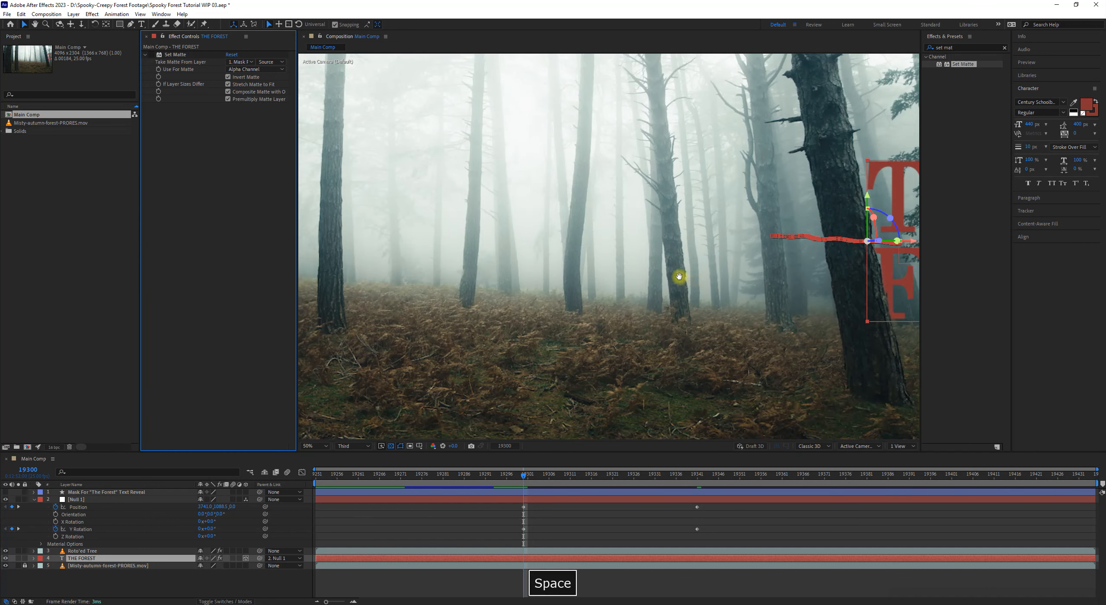
pyautogui.moveTo(675, 277); pyautogui.dragTo(427, 289)
pyautogui.press(',')
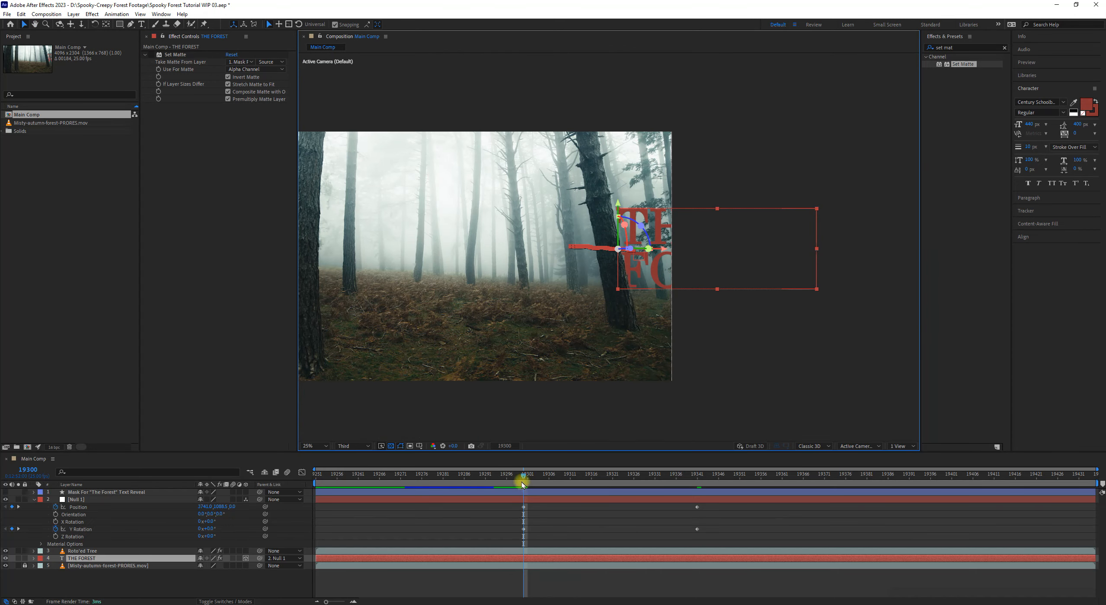
pyautogui.moveTo(523, 479); pyautogui.dragTo(630, 479)
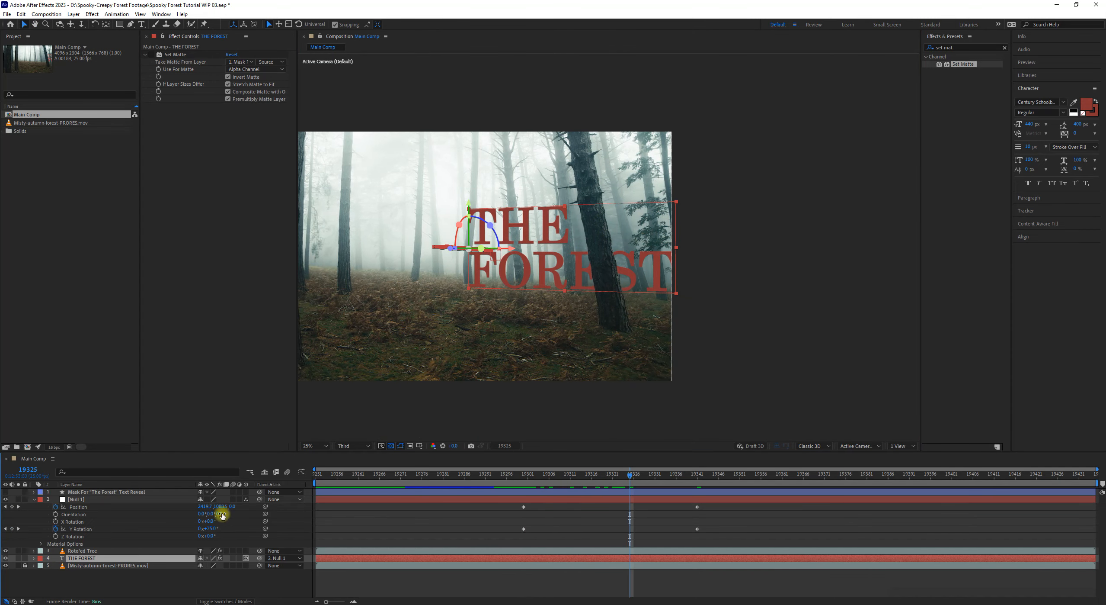
pyautogui.click(78, 551)
pyautogui.click(84, 558)
pyautogui.click(174, 571)
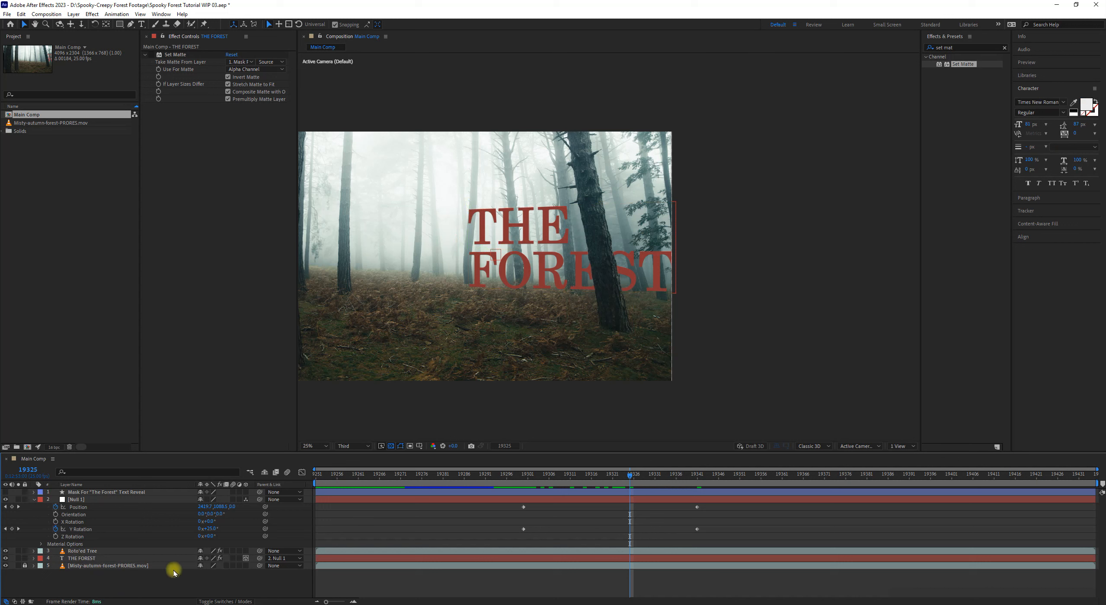
pyautogui.moveTo(558, 480)
pyautogui.mouseDown()
pyautogui.moveTo(494, 474)
pyautogui.moveTo(570, 474)
pyautogui.mouseUp()
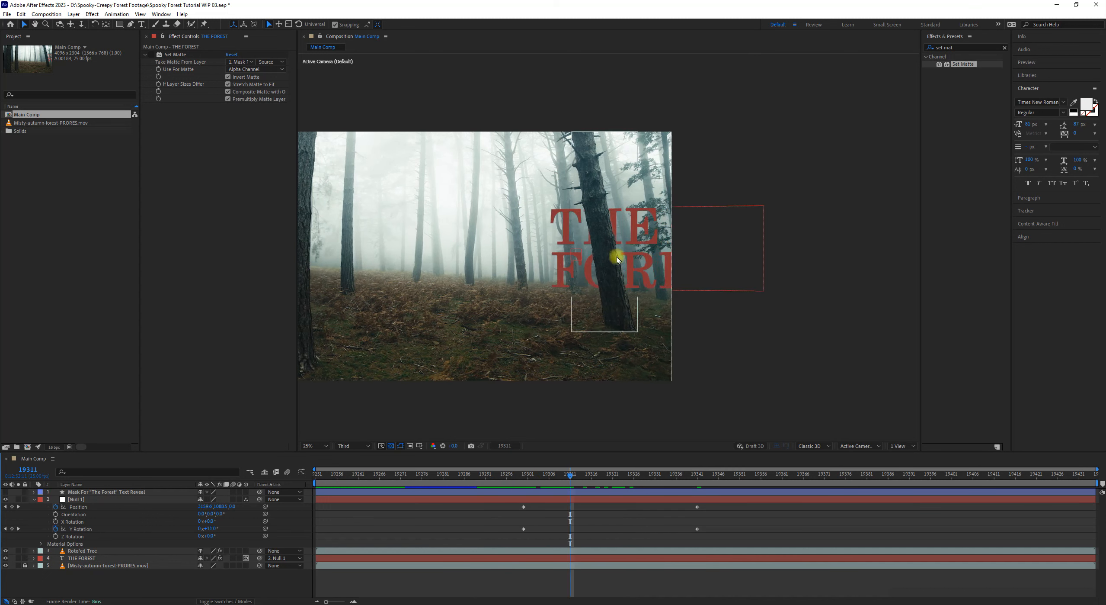
# - Examine Null 1's anchor and the text beside the tree up close at frame 19300, and select THE FOREST text layer
pyautogui.click(96, 499)
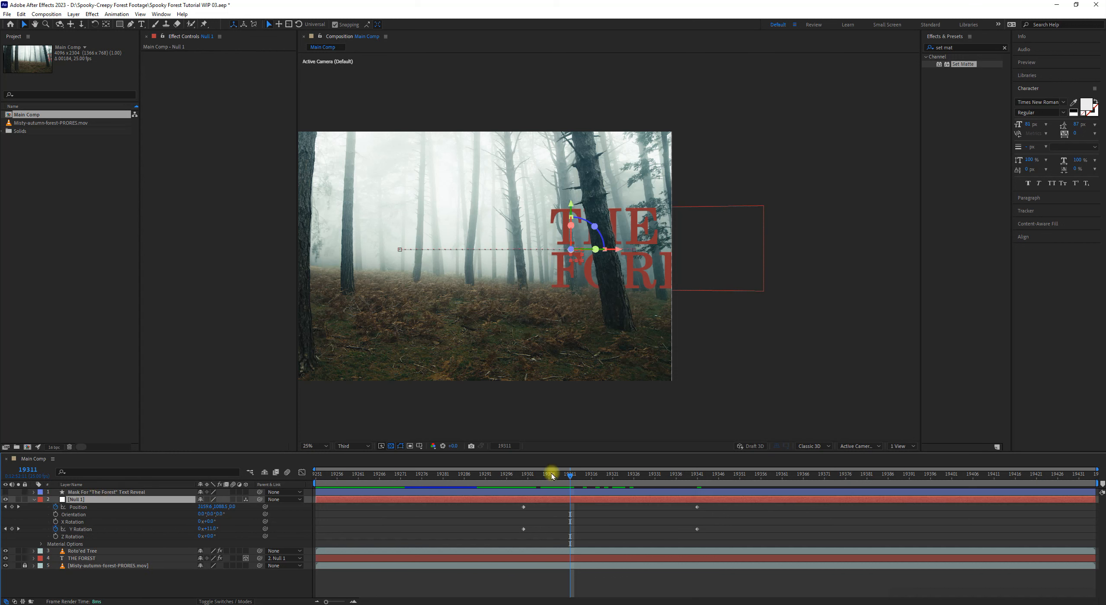
pyautogui.click(527, 476)
pyautogui.click(525, 480)
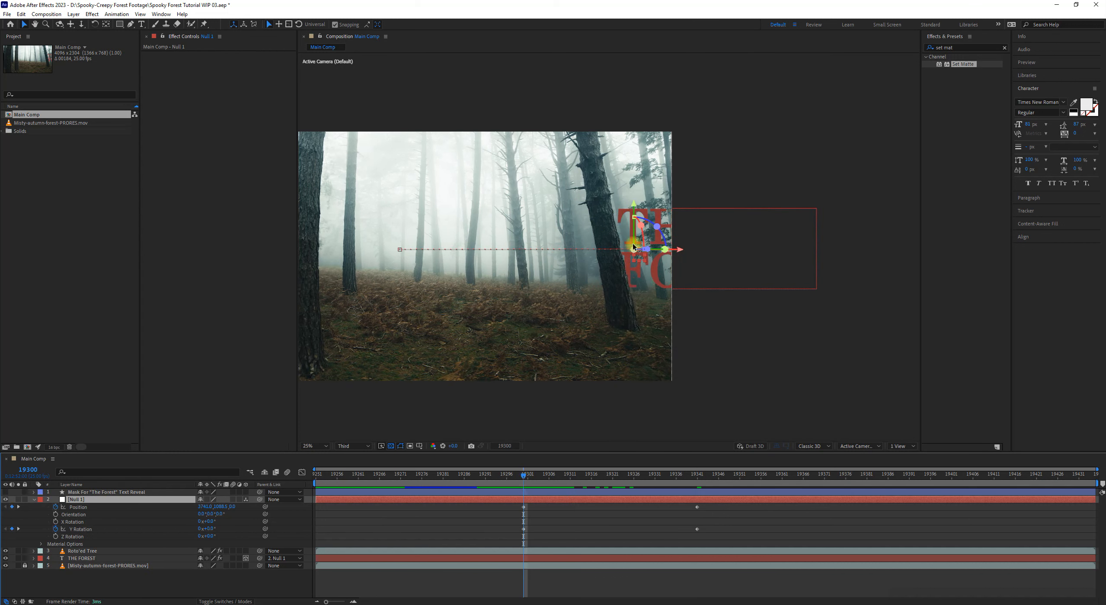
pyautogui.scroll(2, 661, 221)
pyautogui.press('space')
pyautogui.moveTo(563, 316); pyautogui.dragTo(427, 333)
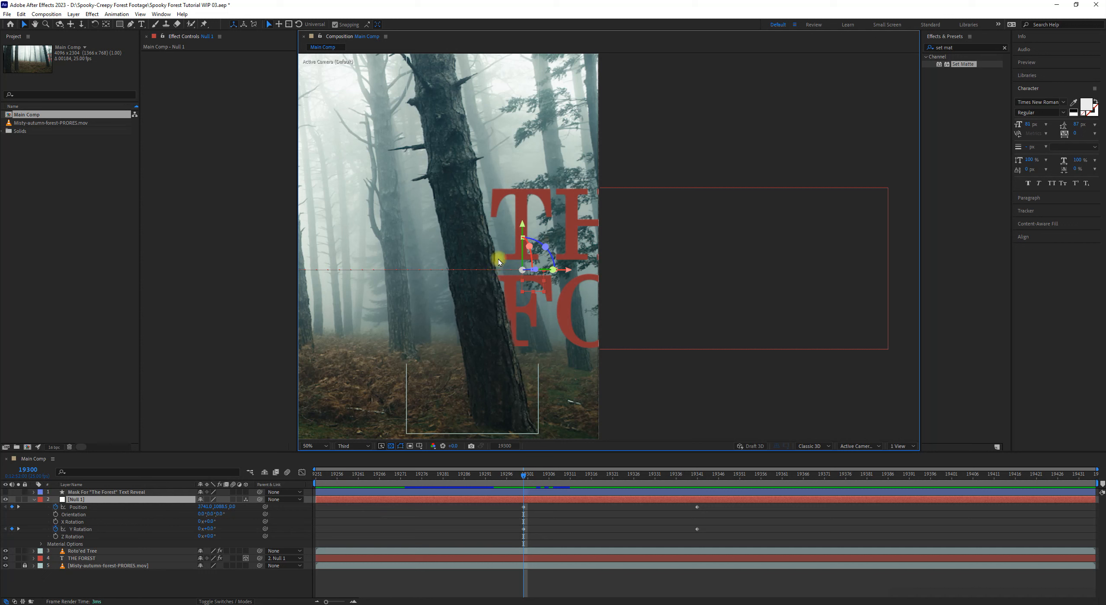
pyautogui.click(109, 557)
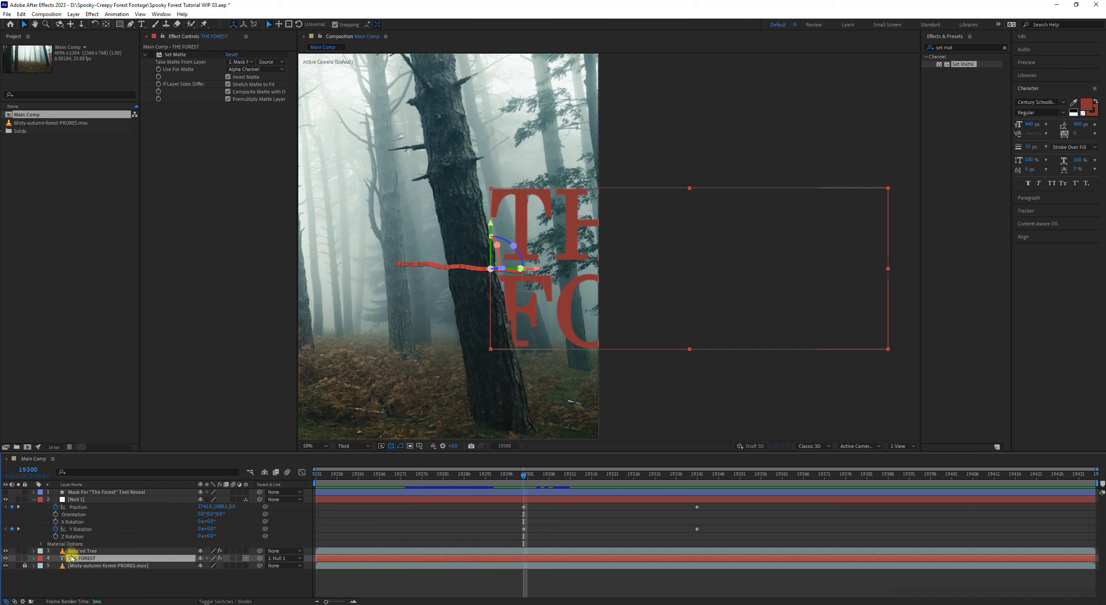
# - Try moving THE FOREST text layer by itself up and across the tree, away from Null 1, and undo the move
pyautogui.click(83, 500)
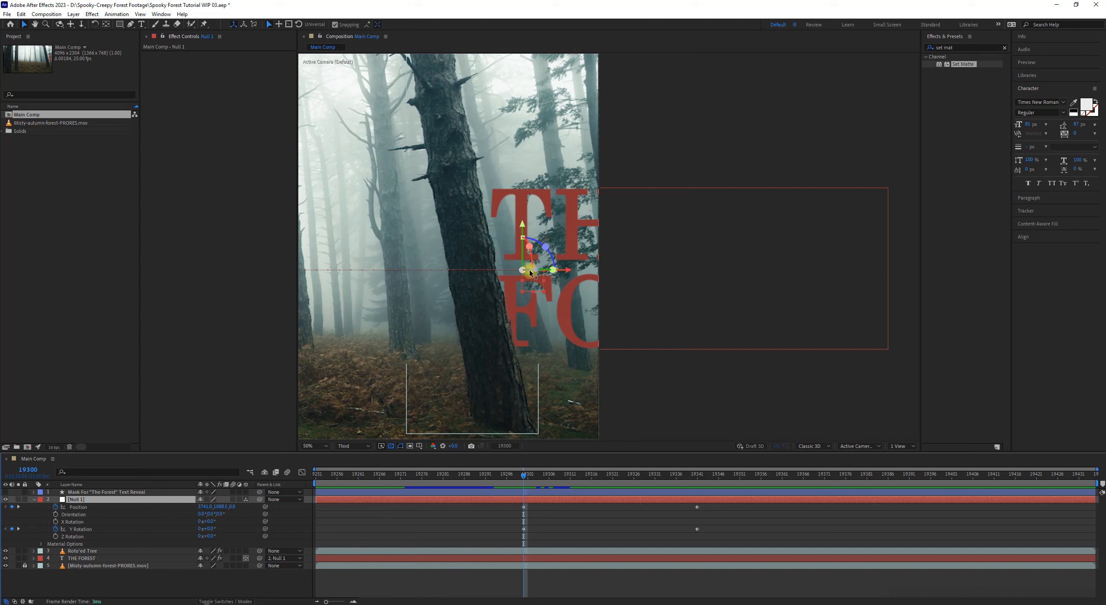
pyautogui.click(101, 558)
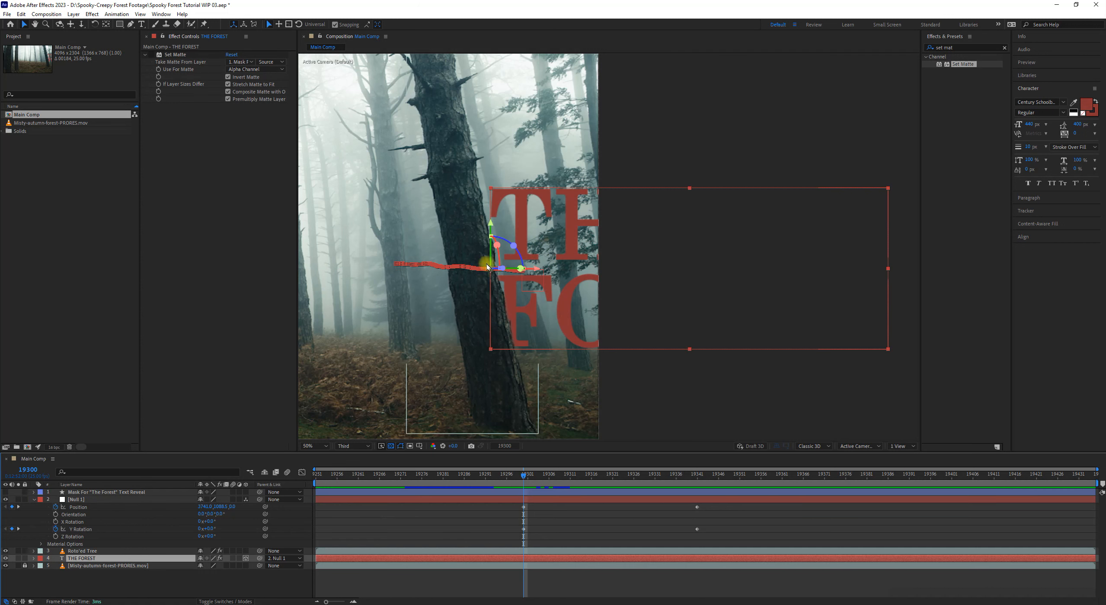
pyautogui.moveTo(493, 269); pyautogui.dragTo(490, 268)
pyautogui.moveTo(416, 225); pyautogui.dragTo(394, 183)
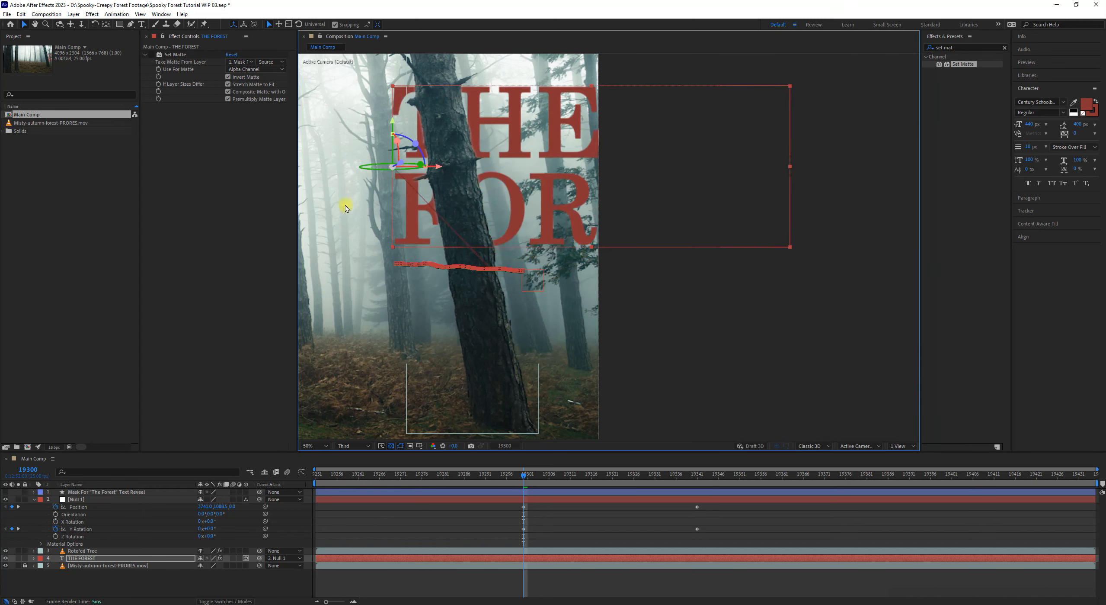
pyautogui.hotkey('ctrl', 'z')
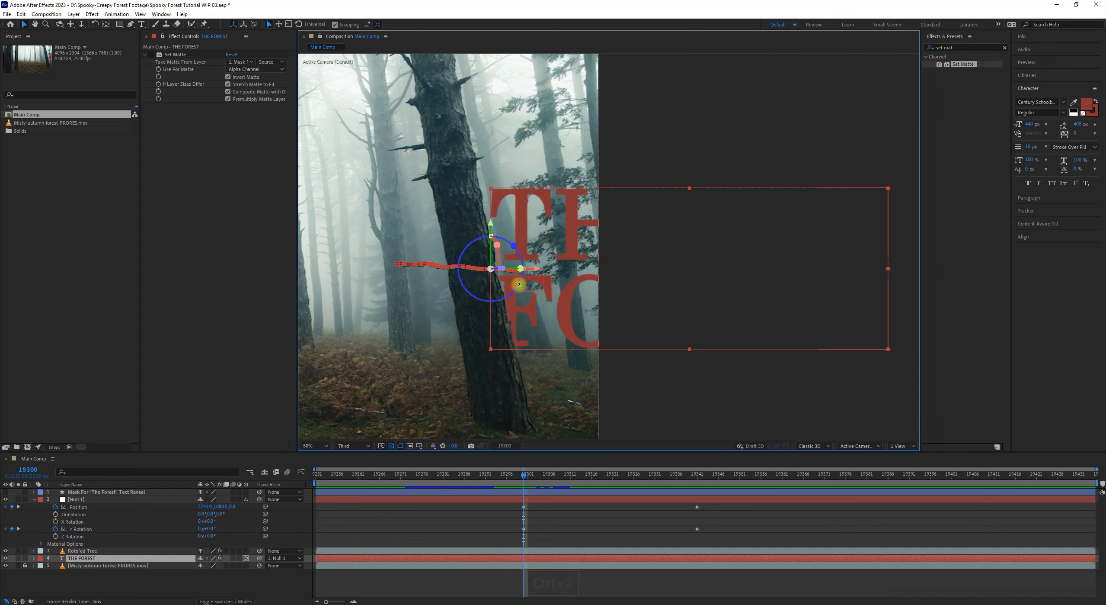
# - Try repositioning Null 1 together with its parented text on frame 19300, and undo the move
pyautogui.click(88, 498)
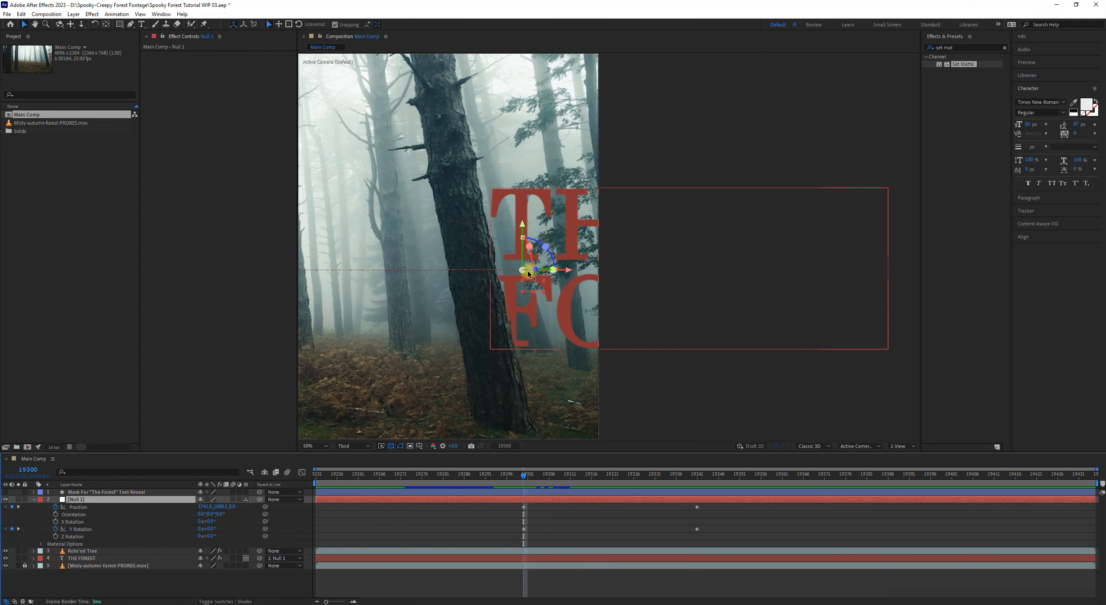
pyautogui.moveTo(525, 268); pyautogui.dragTo(583, 284)
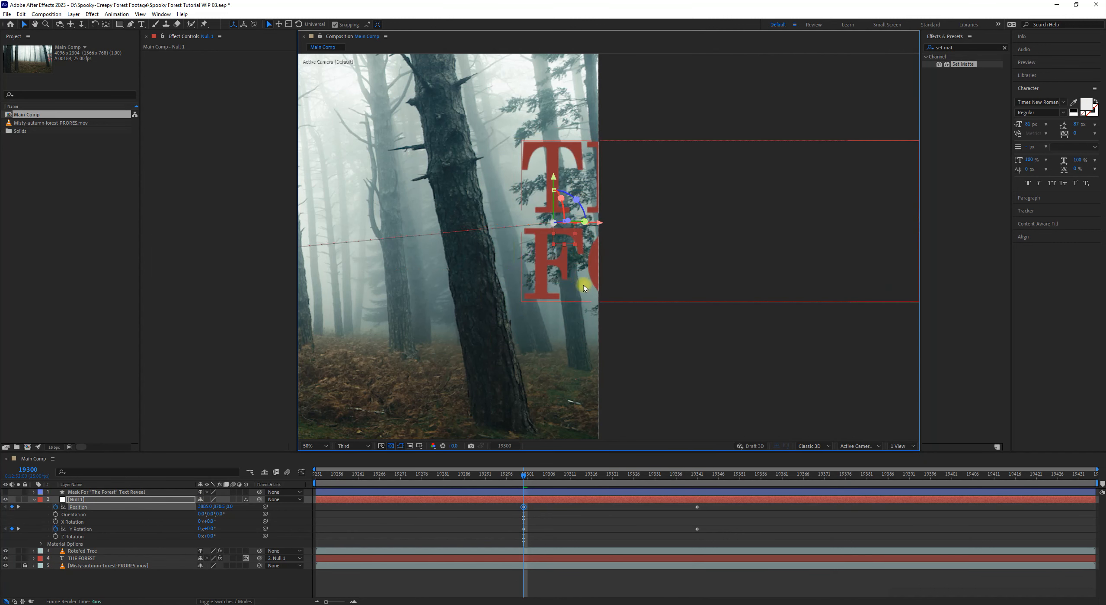
pyautogui.hotkey('ctrl', 'z')
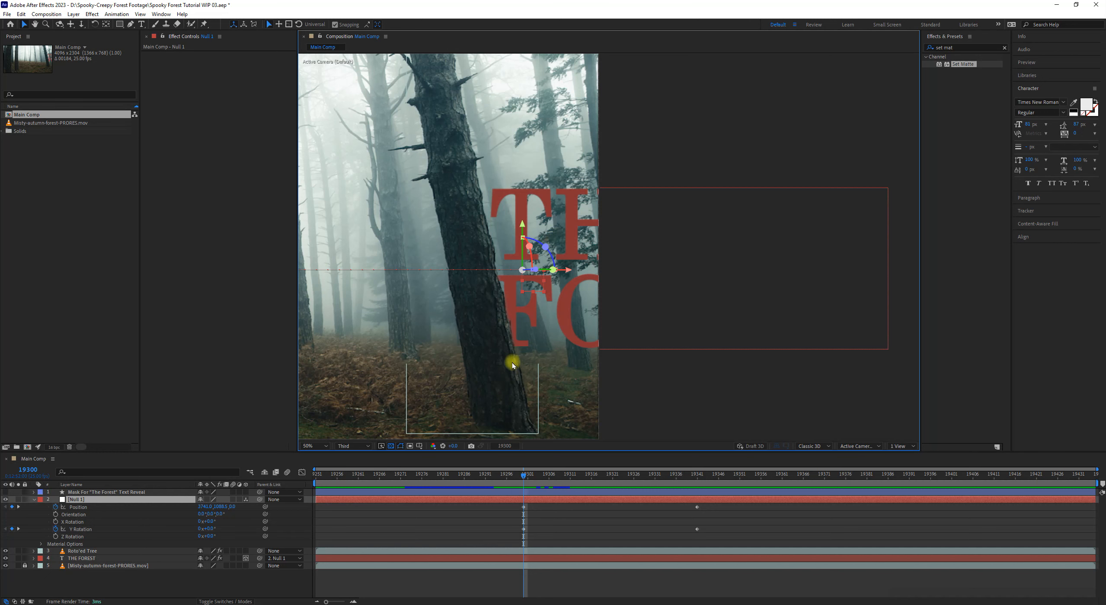
# - Compare the positions of Null 1, THE FOREST text and the text reveal mask relative to the tree at frames 19300 and 19316
pyautogui.press('space')
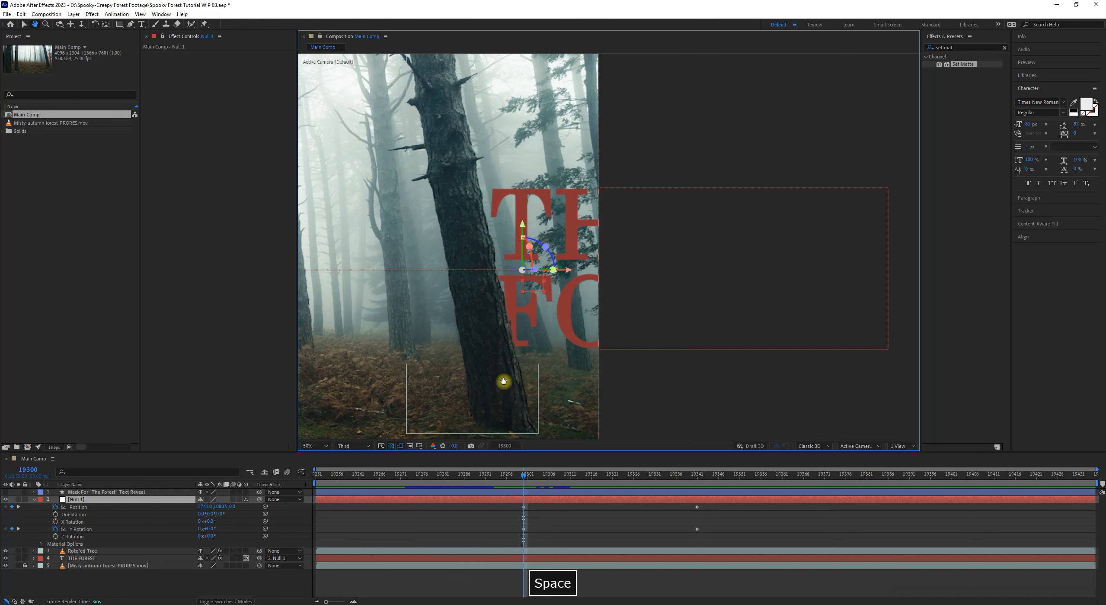
pyautogui.moveTo(447, 387); pyautogui.dragTo(630, 363)
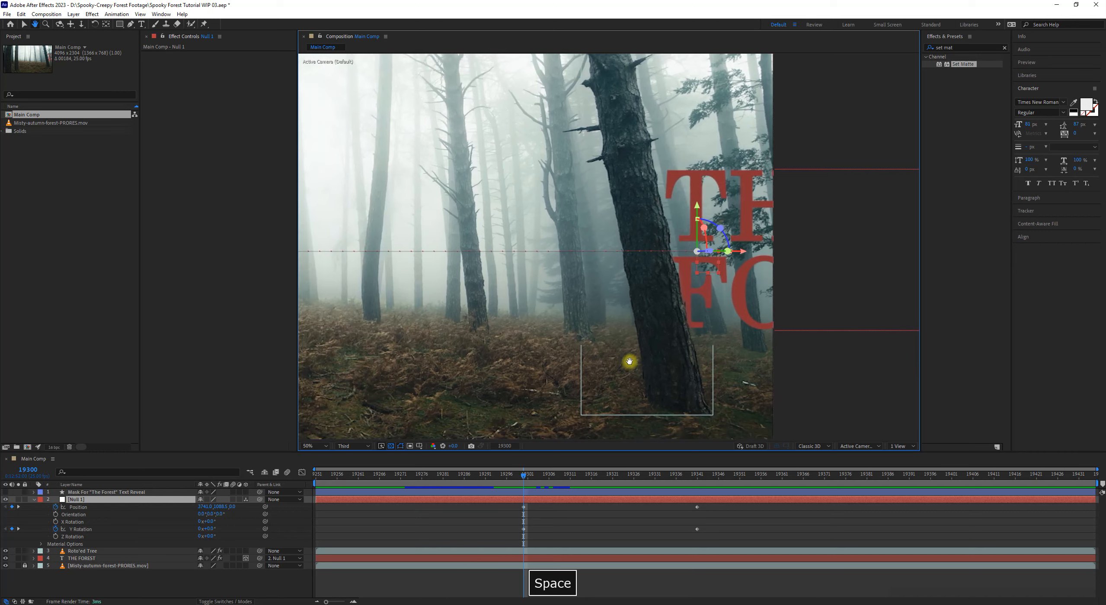
pyautogui.scroll(-2, 605, 365)
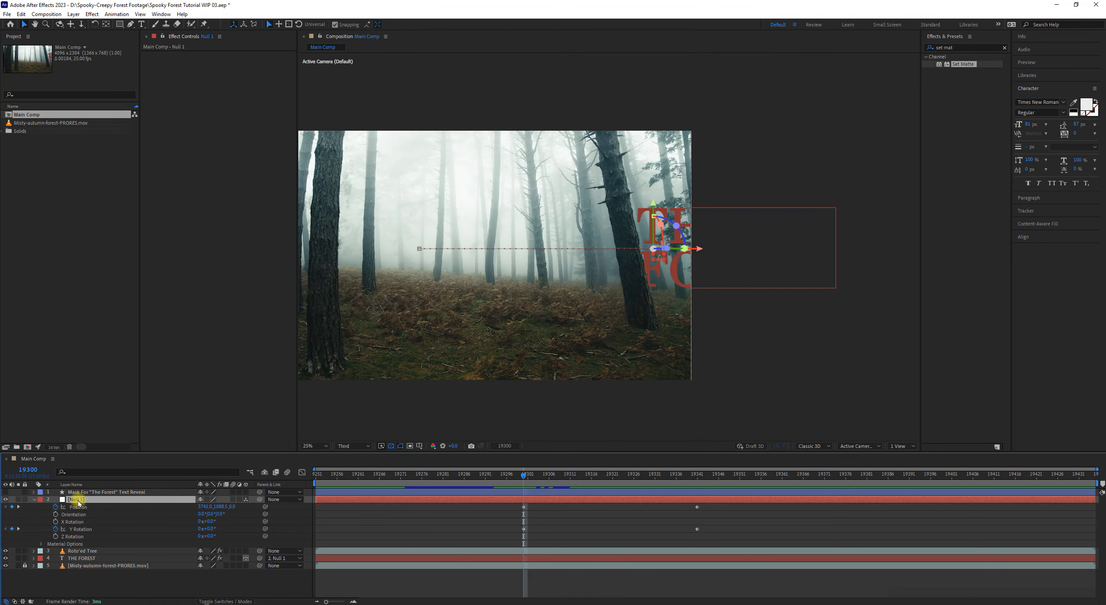
pyautogui.scroll(2, 609, 246)
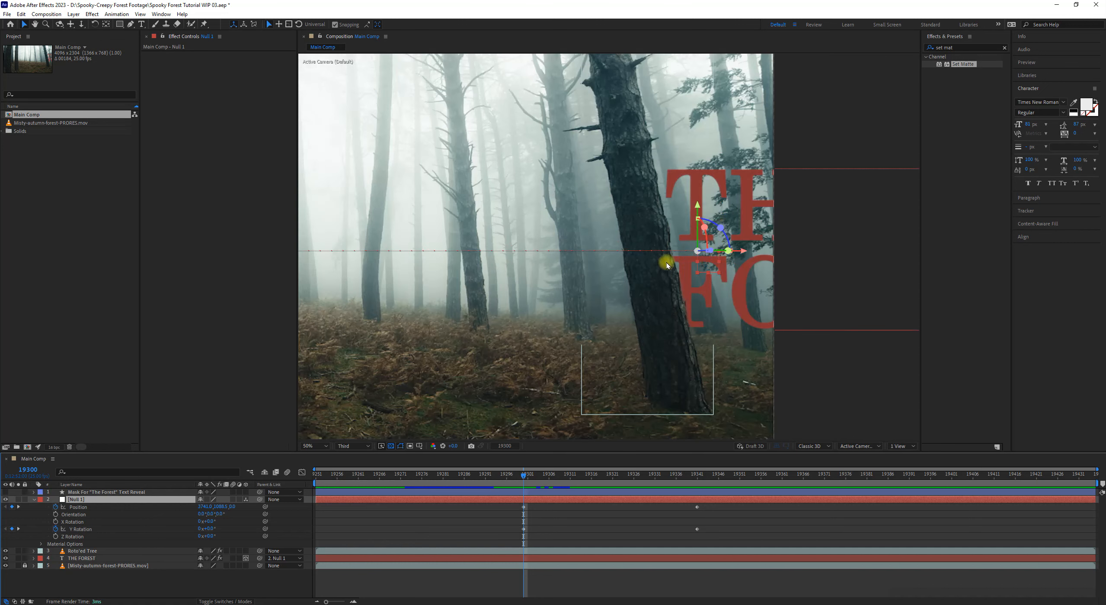
pyautogui.click(82, 558)
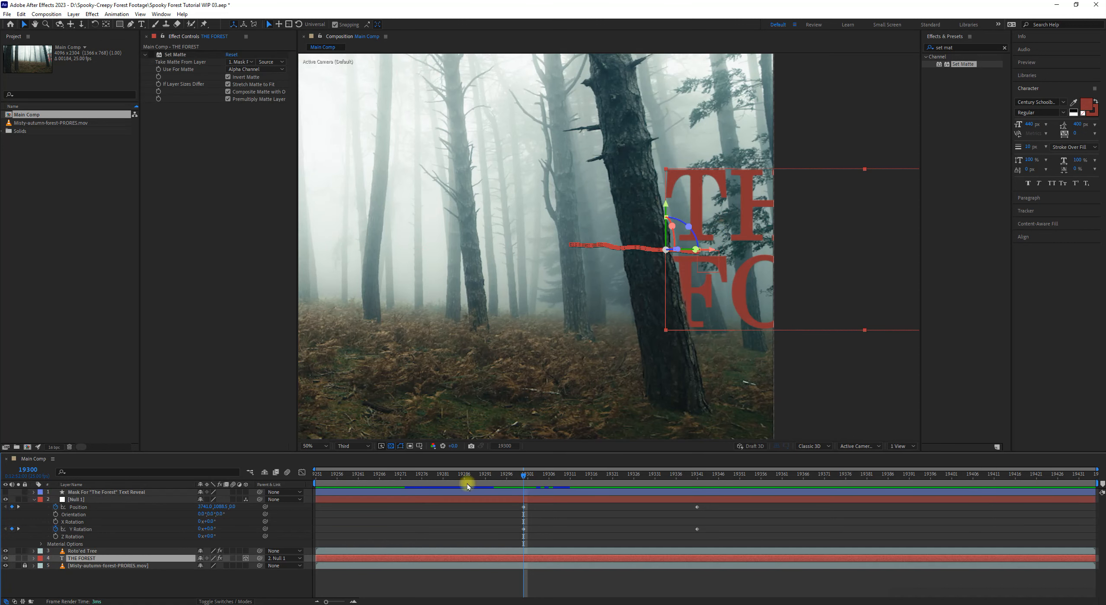
pyautogui.moveTo(514, 476); pyautogui.dragTo(591, 476)
pyautogui.click(122, 494)
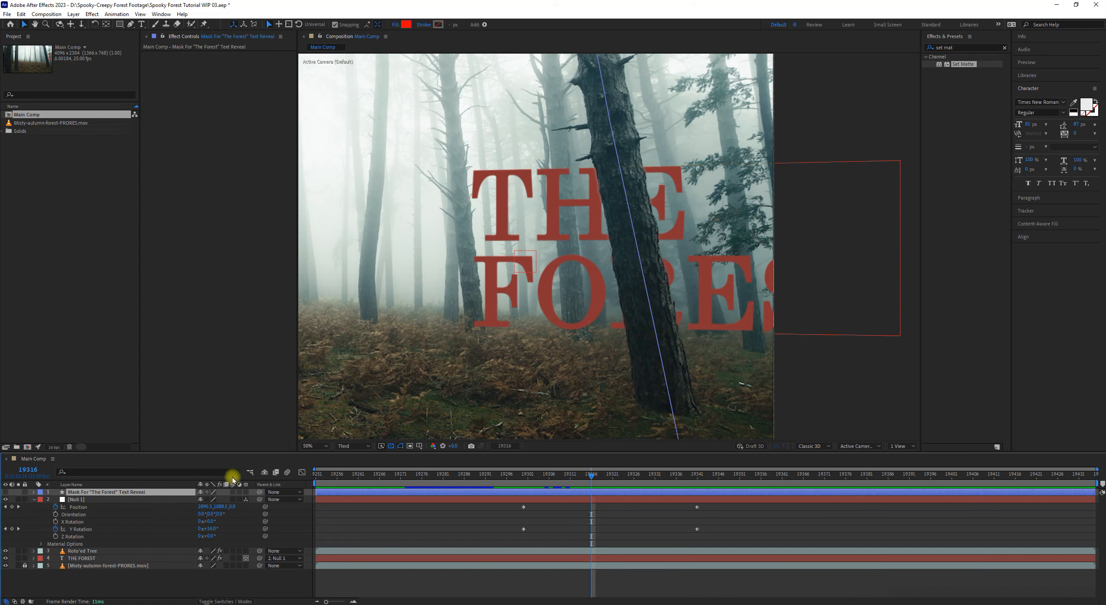
pyautogui.click(112, 500)
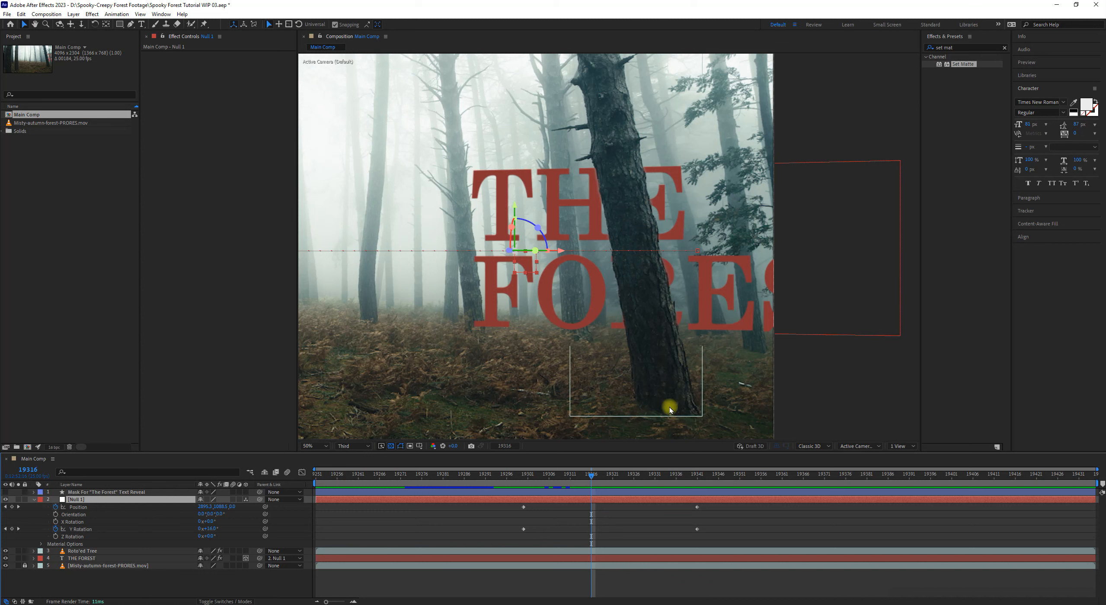
pyautogui.moveTo(589, 474); pyautogui.dragTo(525, 474)
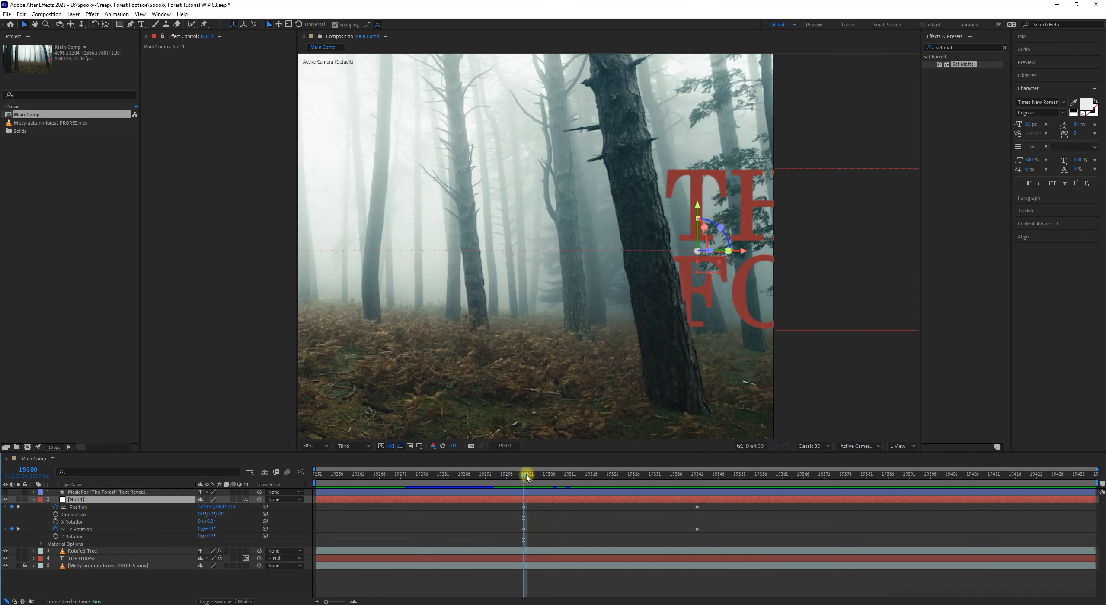
pyautogui.press('space')
pyautogui.moveTo(634, 247)
pyautogui.mouseDown()
pyautogui.moveTo(502, 242)
pyautogui.moveTo(621, 245)
pyautogui.mouseUp()
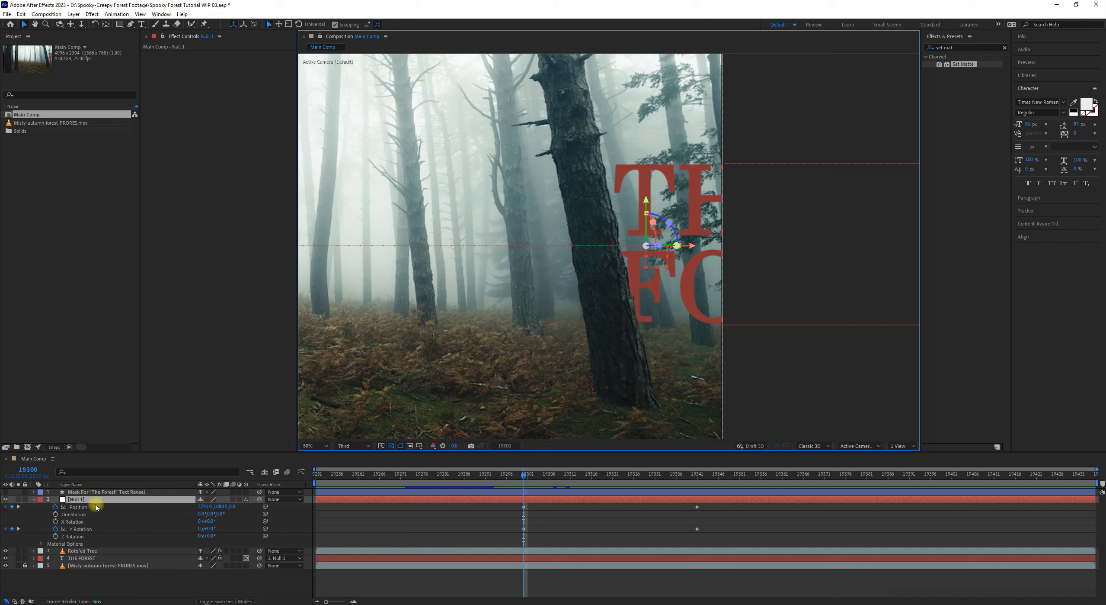
# - Reveal all of Null 1's transform properties and select its Anchor Point property
pyautogui.click(34, 499)
pyautogui.click(34, 500)
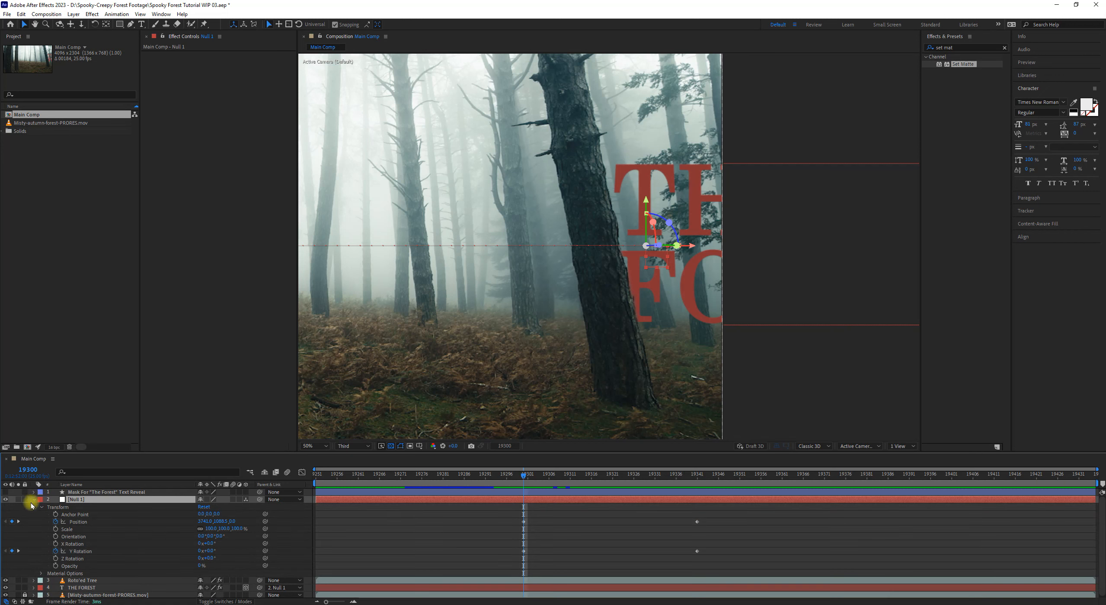
pyautogui.click(35, 500)
pyautogui.click(83, 552)
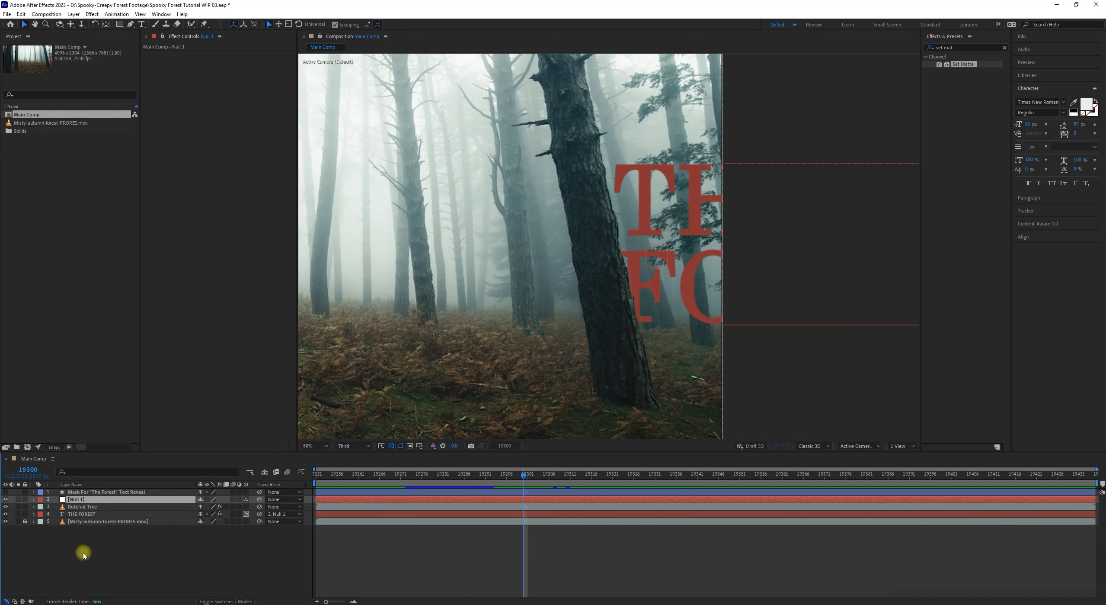
pyautogui.click(33, 499)
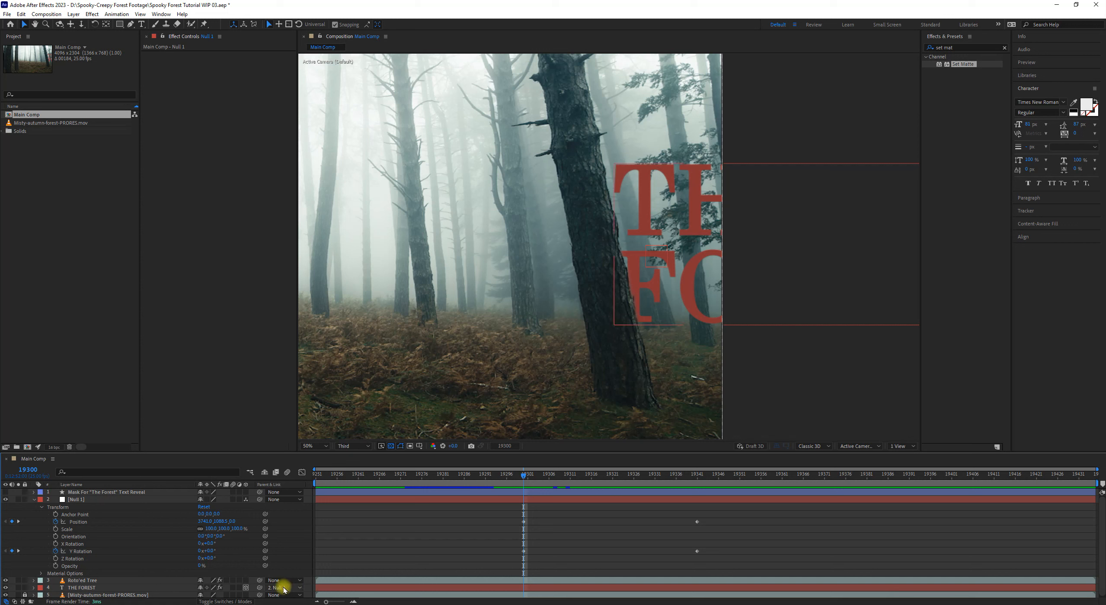
pyautogui.click(128, 500)
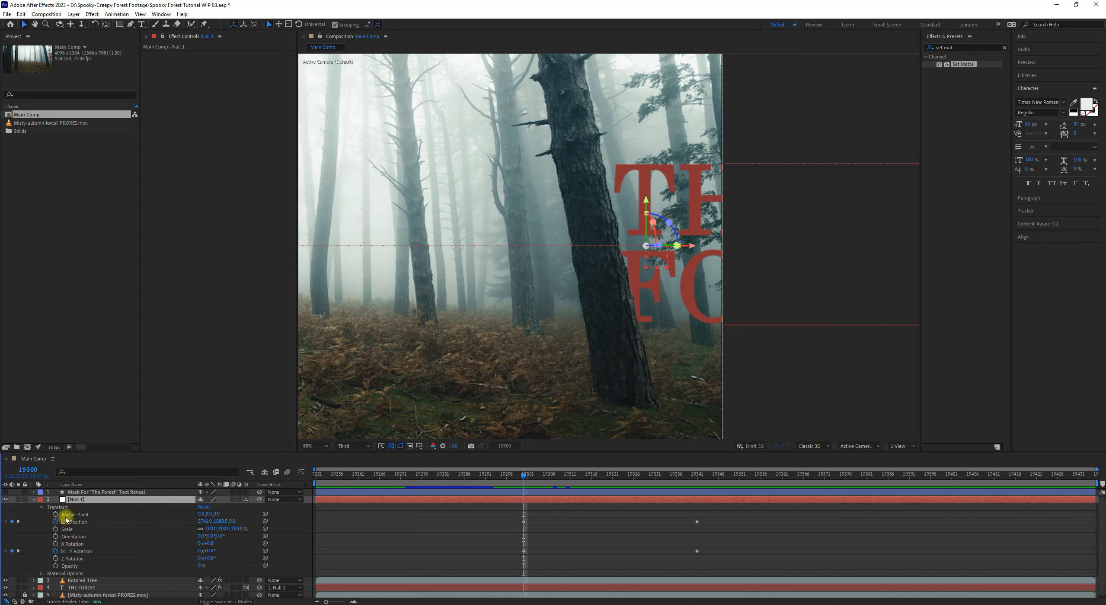
pyautogui.click(92, 514)
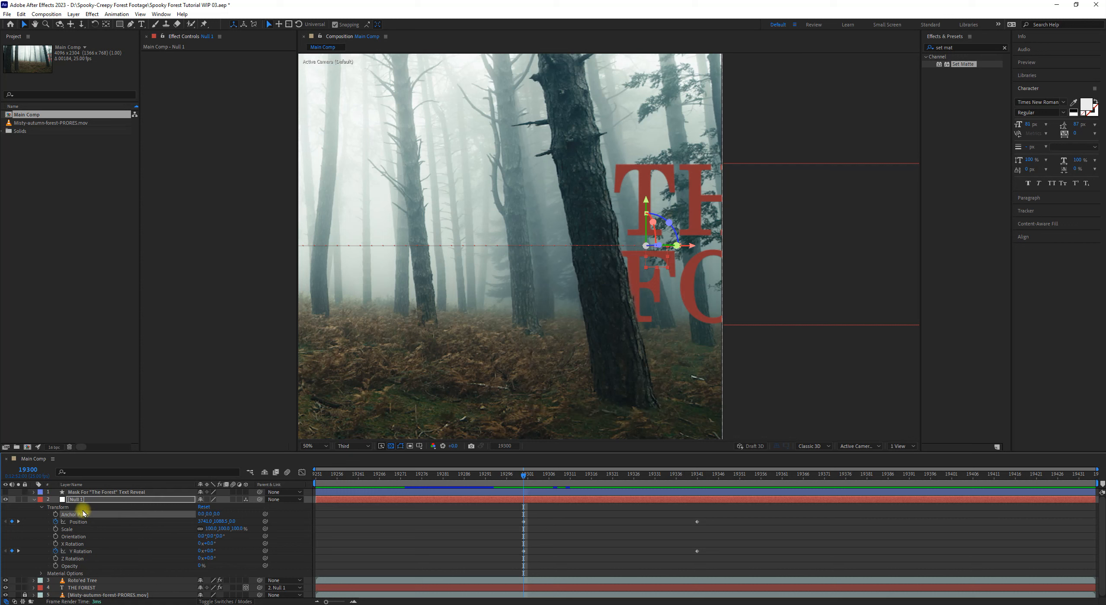
pyautogui.click(83, 588)
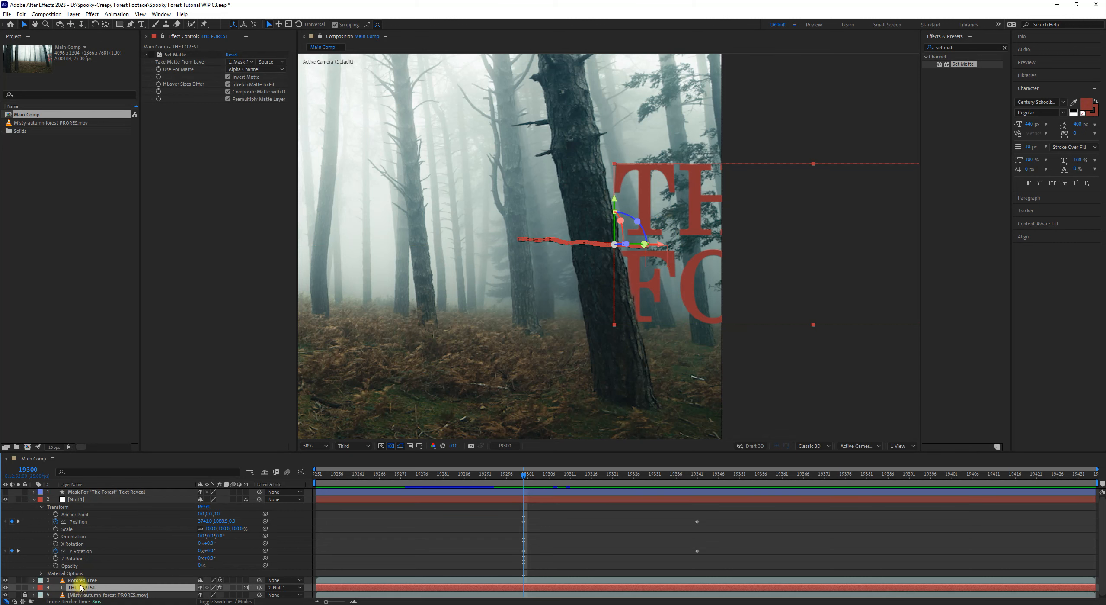
pyautogui.click(77, 500)
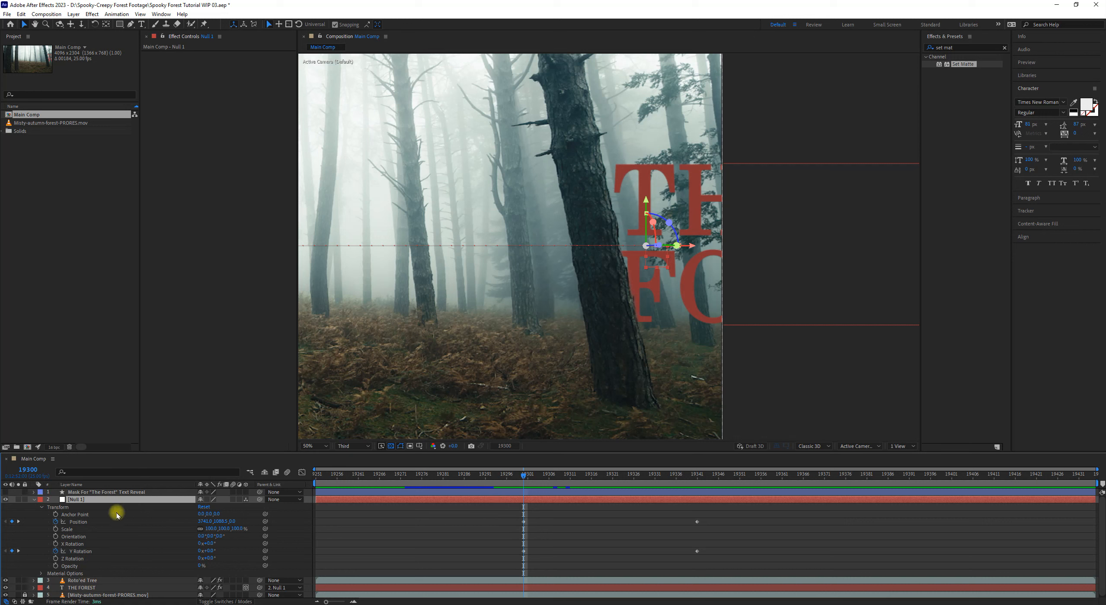
pyautogui.click(102, 513)
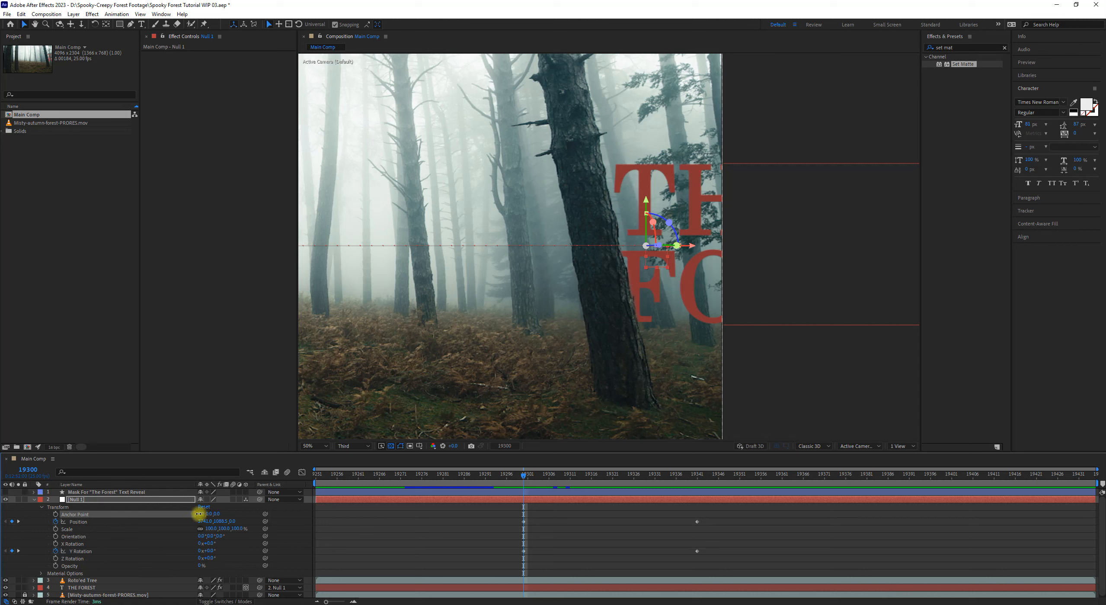
# - Try shifting Null 1's Anchor Point X to about -149 with a keyframe on frame 19300, and undo both changes
pyautogui.moveTo(199, 514); pyautogui.dragTo(114, 492)
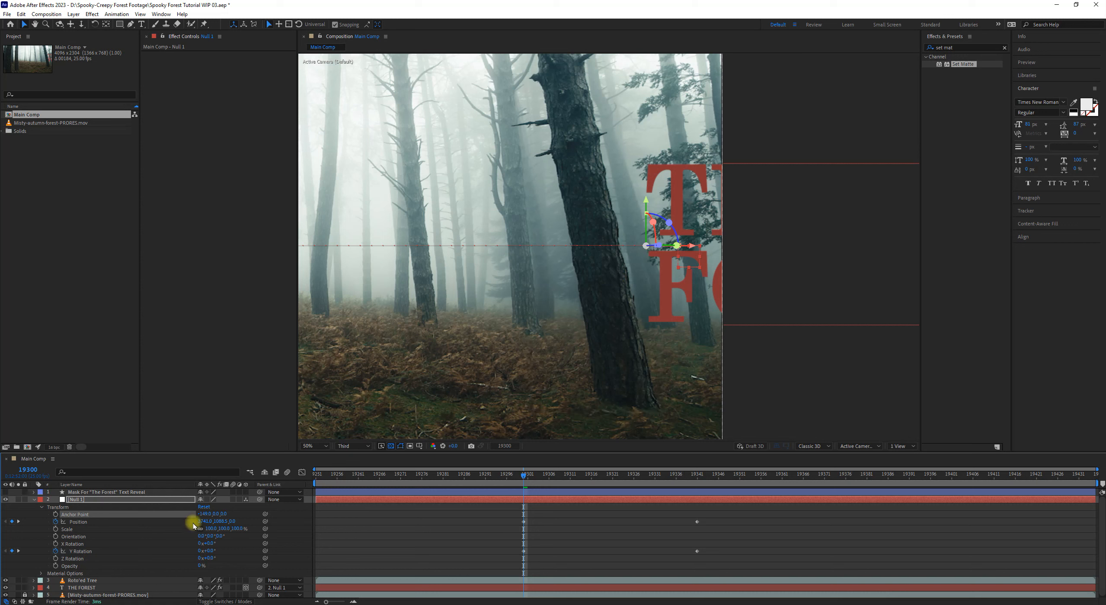
pyautogui.click(55, 515)
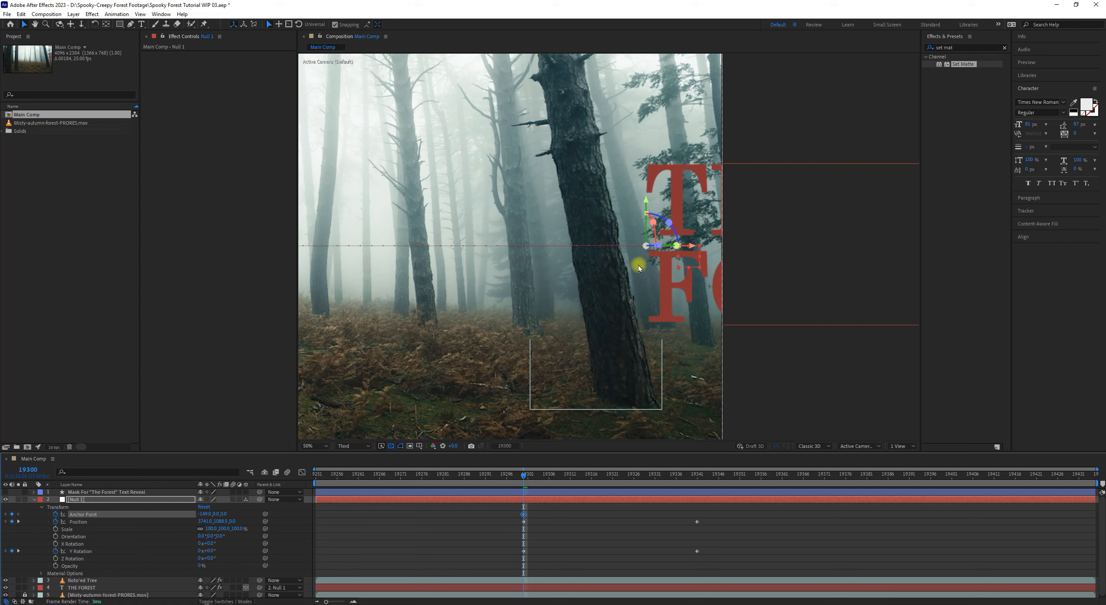
pyautogui.hotkey('ctrl', 'z')
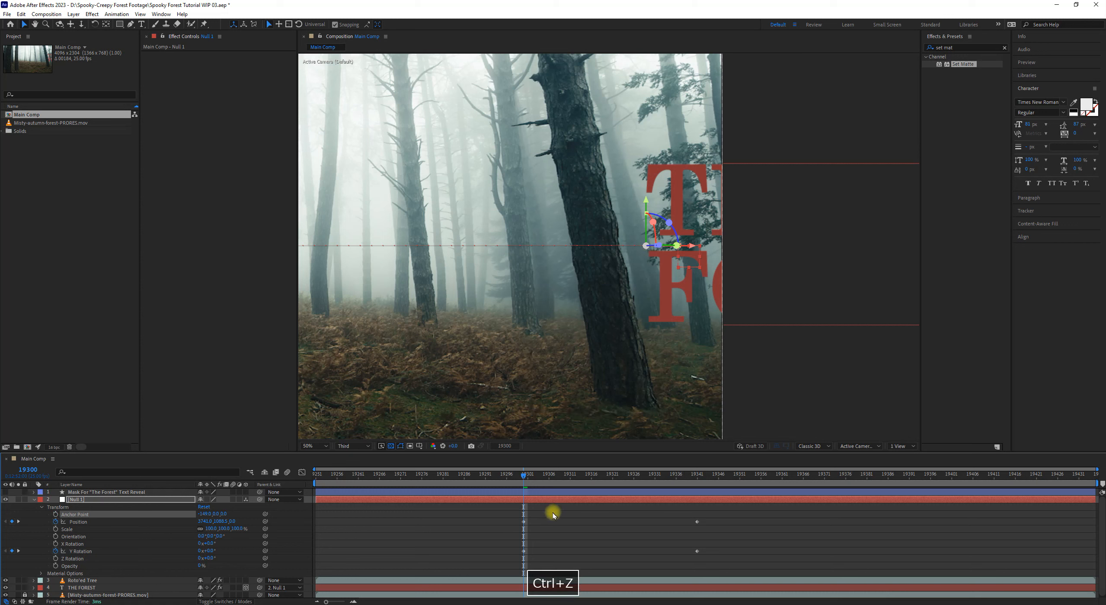
pyautogui.hotkey('ctrl', 'z')
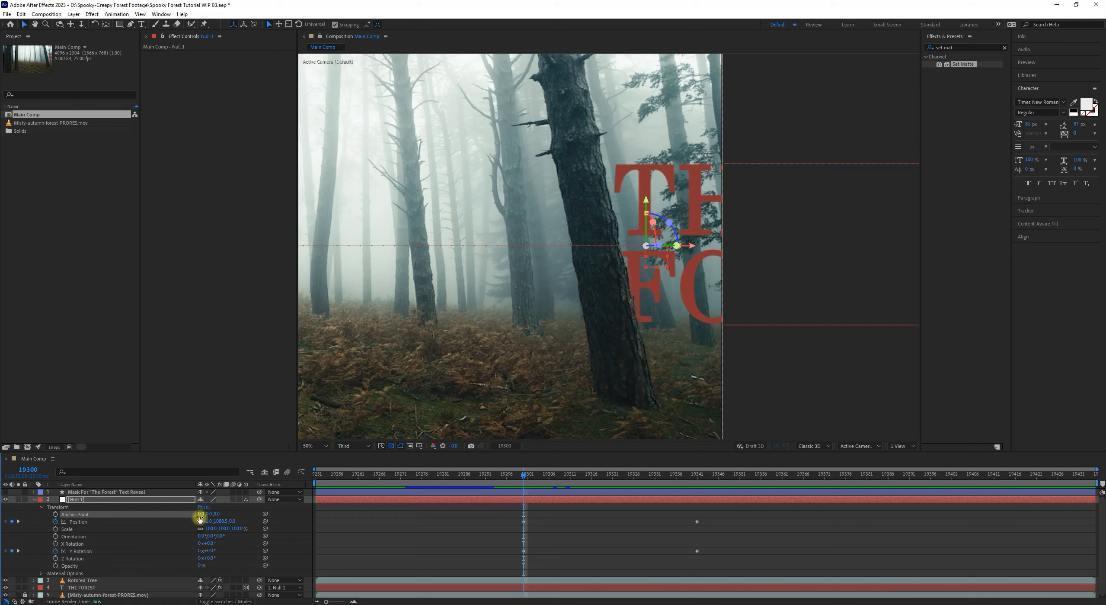
# - Keyframe Null 1's Anchor Point X at about -148 on frame 19300 and at about -269 on frame 19341
pyautogui.moveTo(198, 513); pyautogui.dragTo(127, 505)
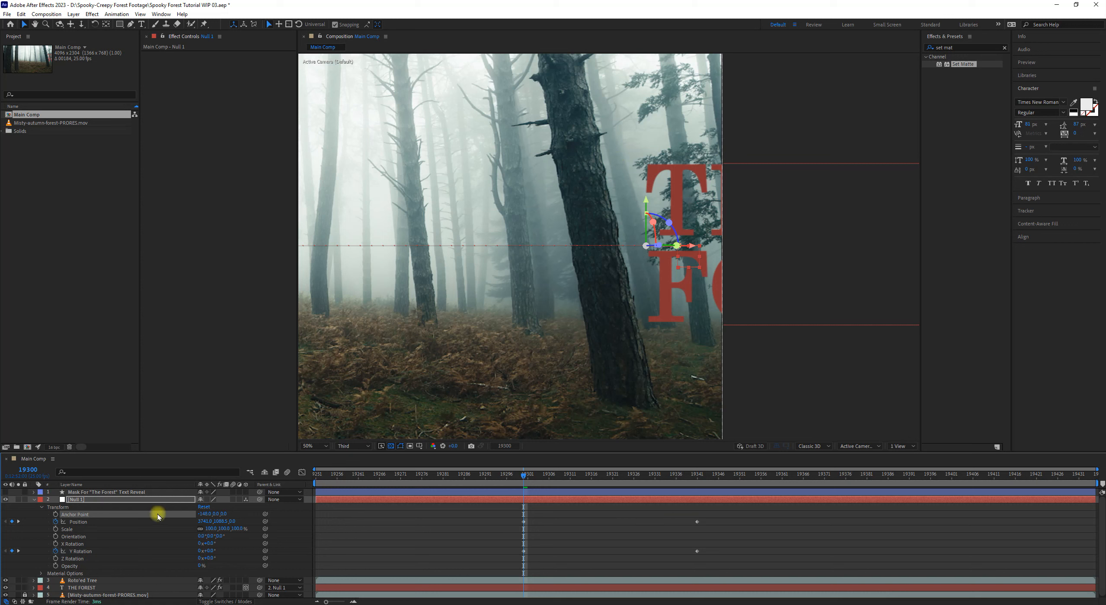
pyautogui.click(55, 515)
pyautogui.moveTo(528, 474); pyautogui.dragTo(643, 473)
pyautogui.press('space')
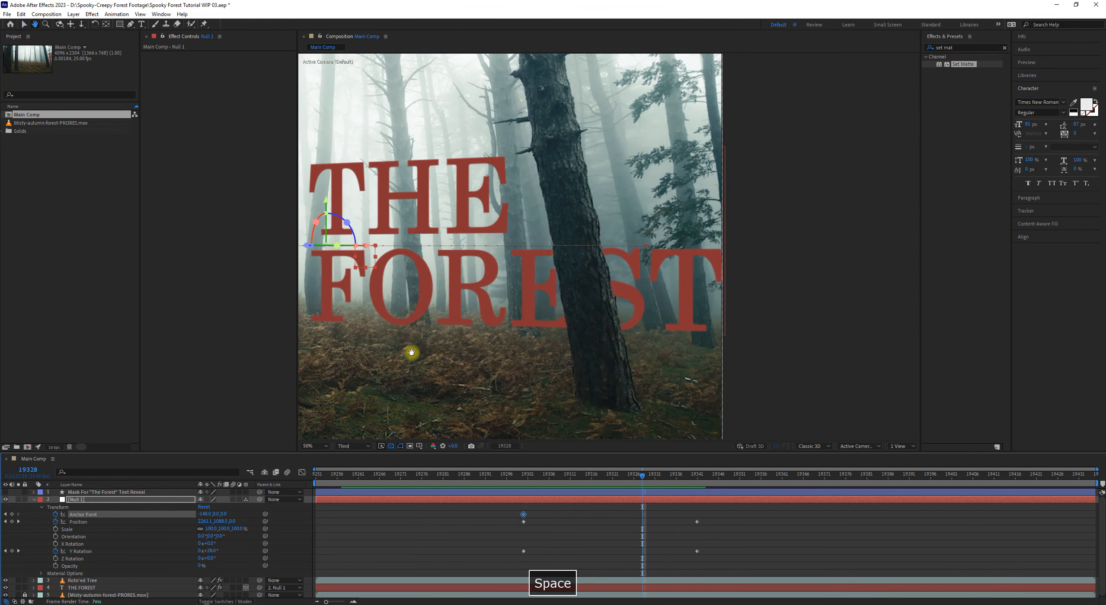
pyautogui.moveTo(412, 353); pyautogui.dragTo(691, 400)
pyautogui.moveTo(642, 471); pyautogui.dragTo(697, 472)
pyautogui.click(418, 242)
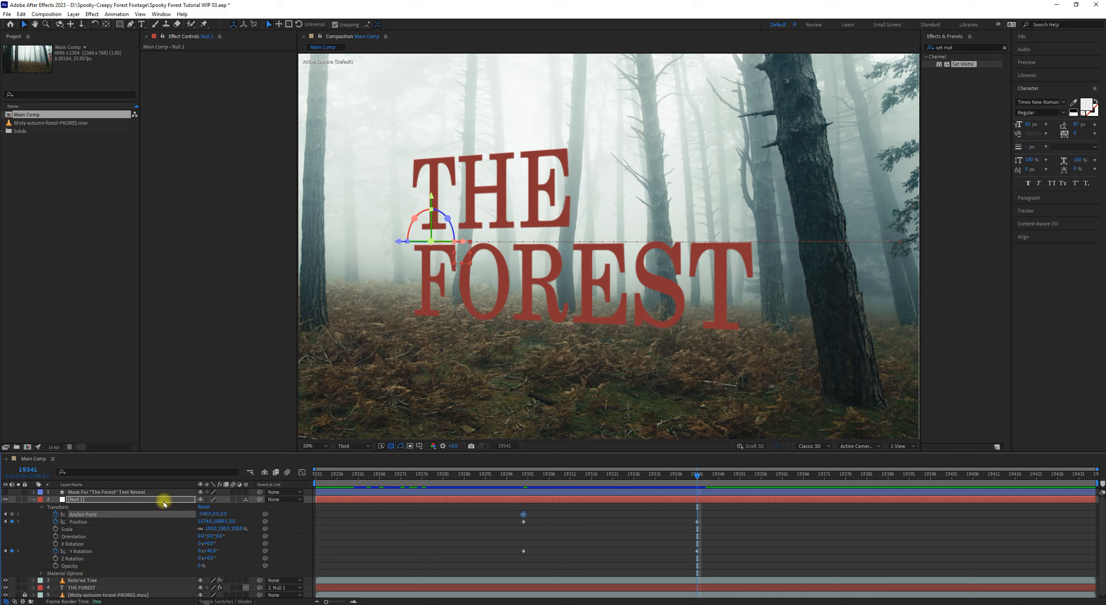
pyautogui.moveTo(203, 514); pyautogui.dragTo(149, 512)
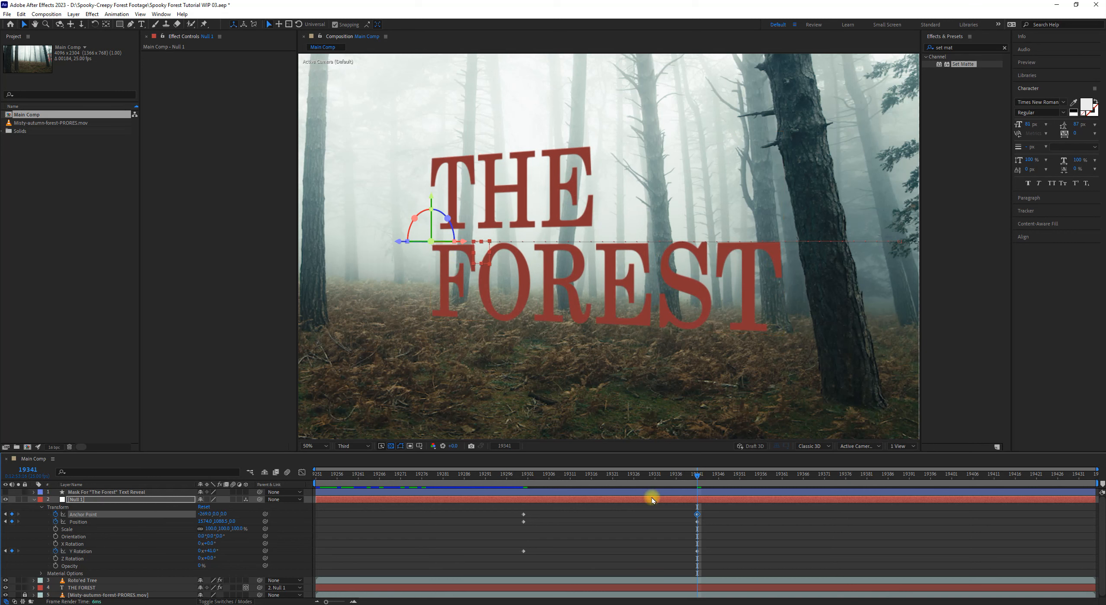
# - Review the text's movement from behind the tree between frames 19300 and 19341, ending with the whole composition in view
pyautogui.click(532, 476)
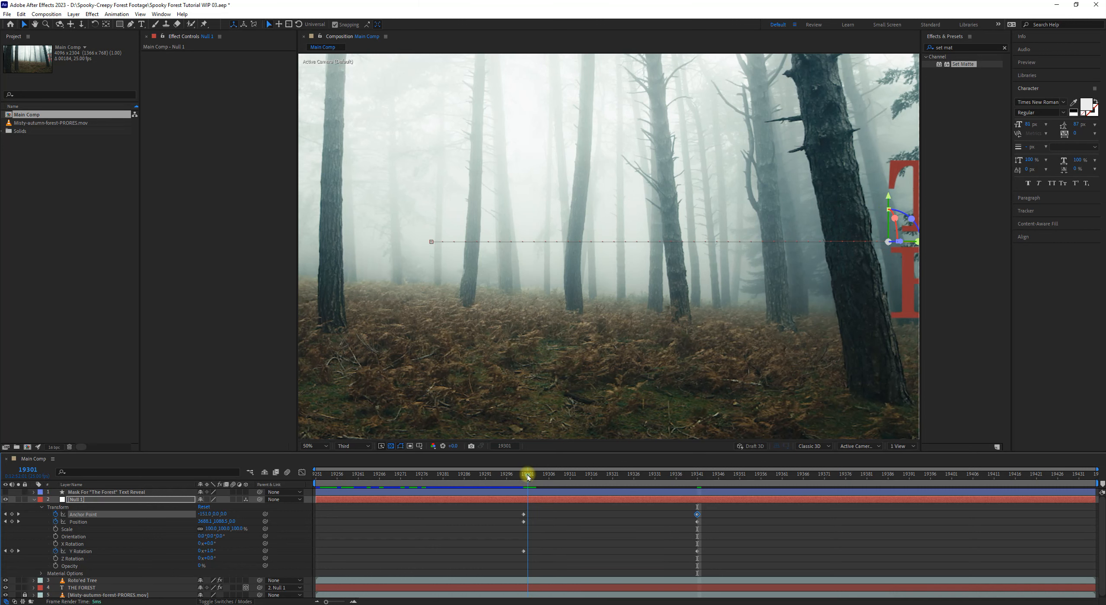
pyautogui.moveTo(540, 479); pyautogui.dragTo(697, 508)
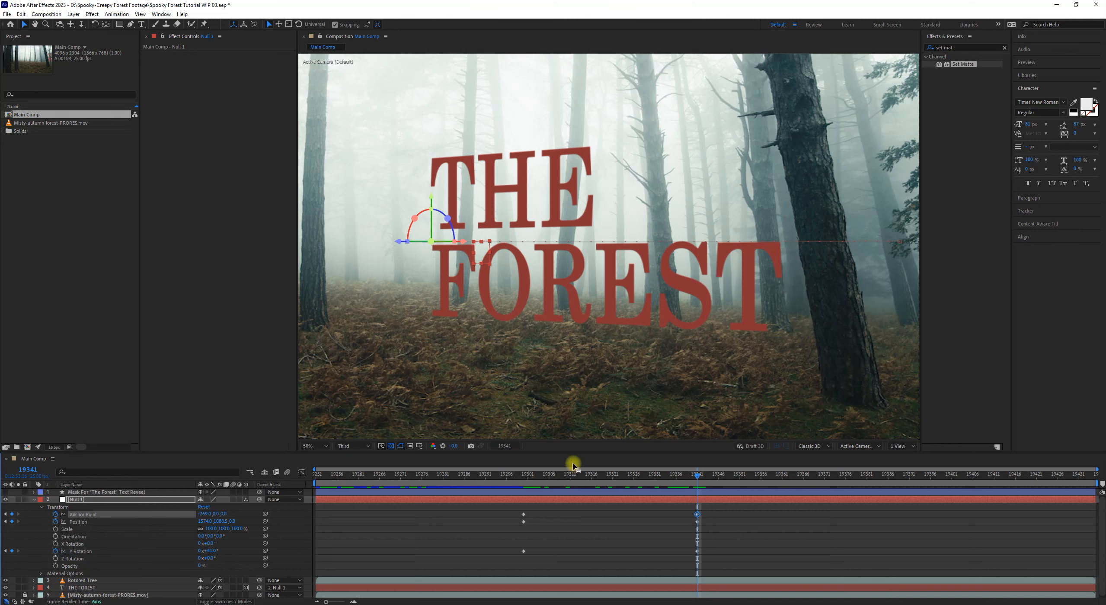
pyautogui.moveTo(523, 476); pyautogui.dragTo(697, 479)
pyautogui.press(',')
pyautogui.press(',')
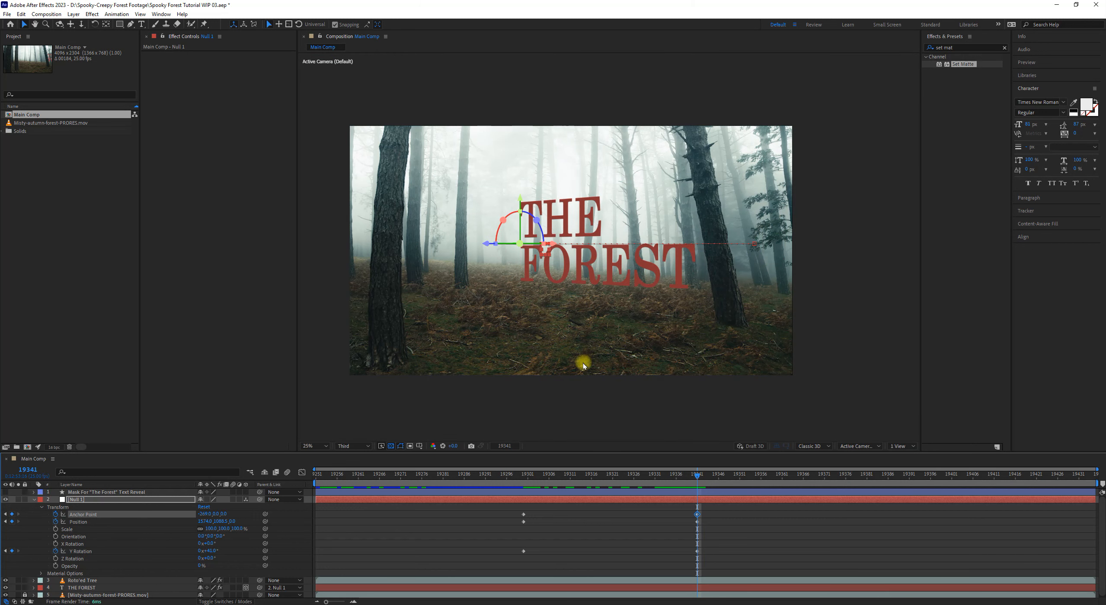
pyautogui.click(586, 521)
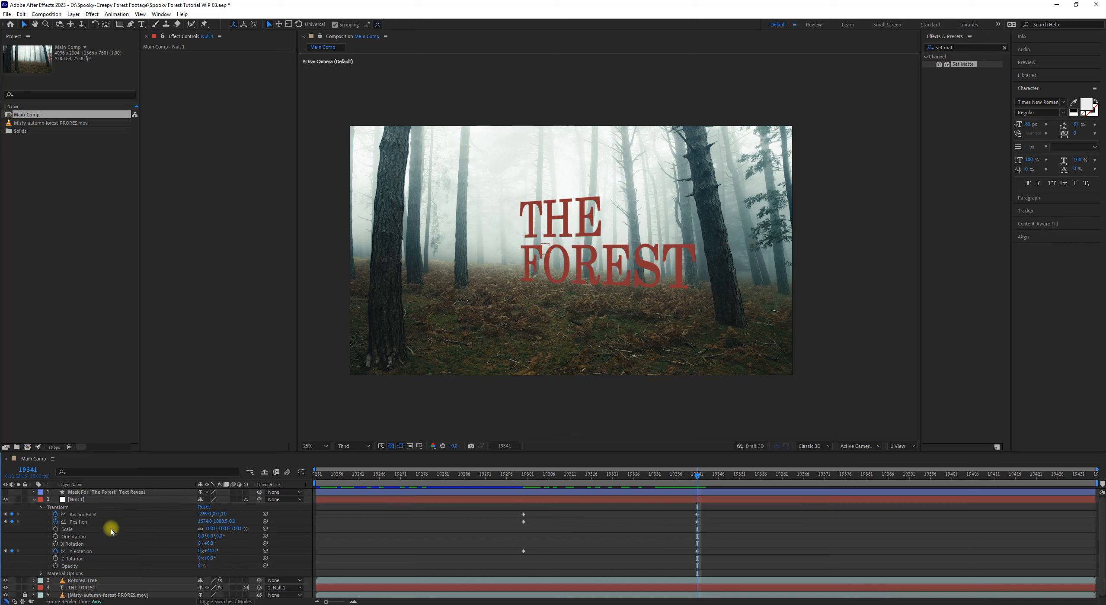
pyautogui.click(79, 521)
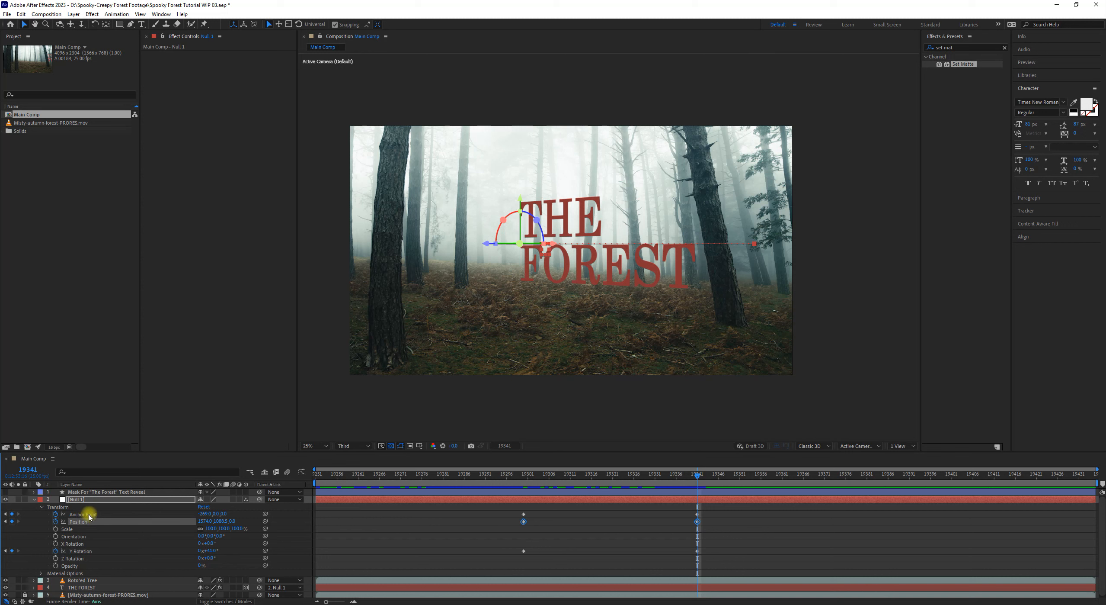
pyautogui.click(600, 537)
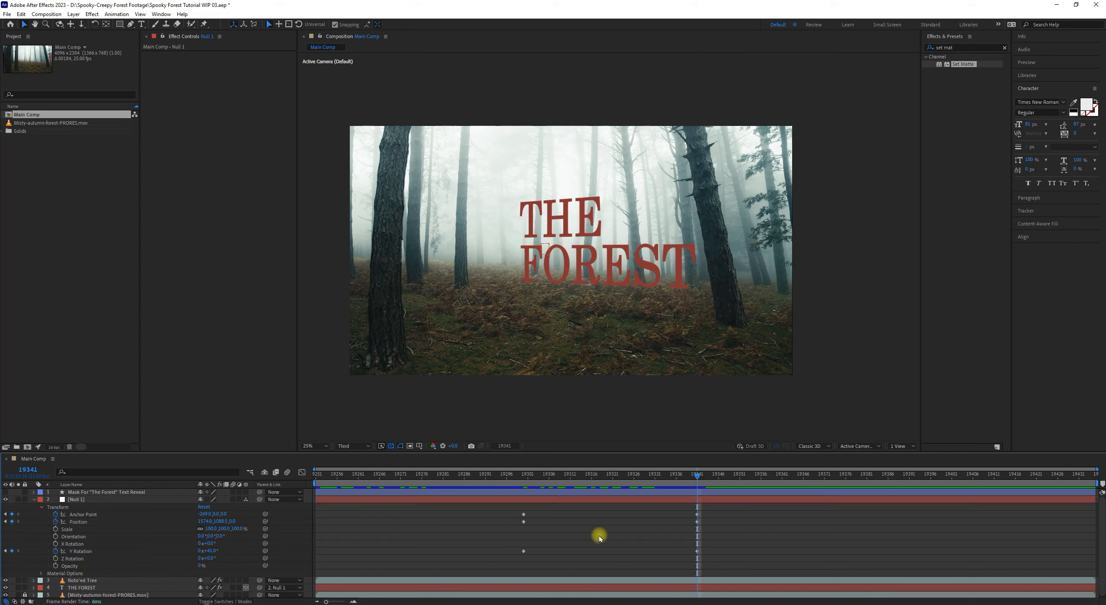
pyautogui.click(84, 522)
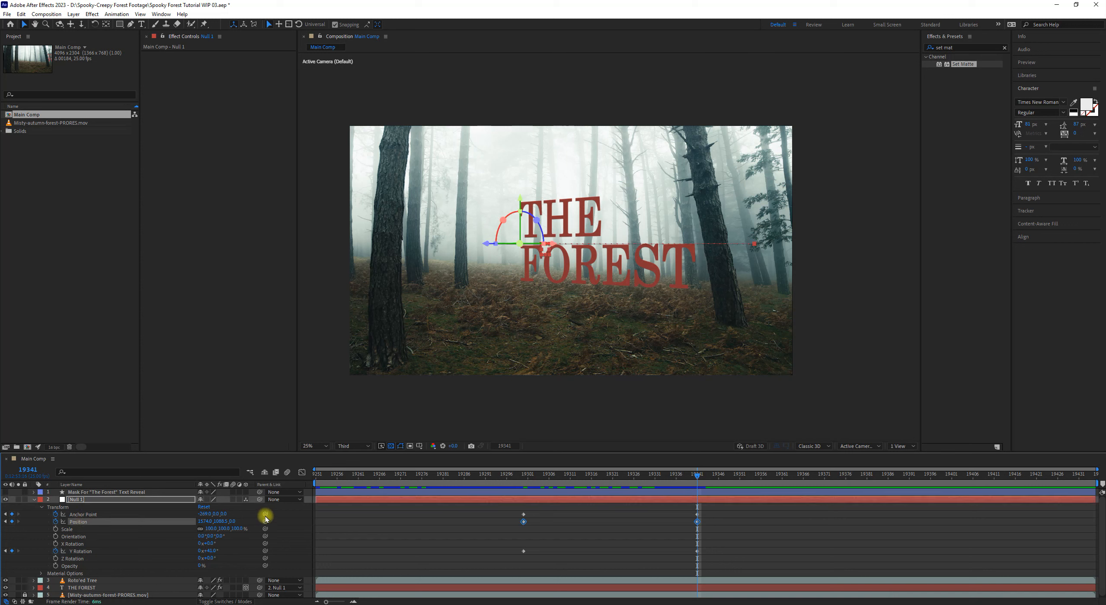
pyautogui.click(383, 536)
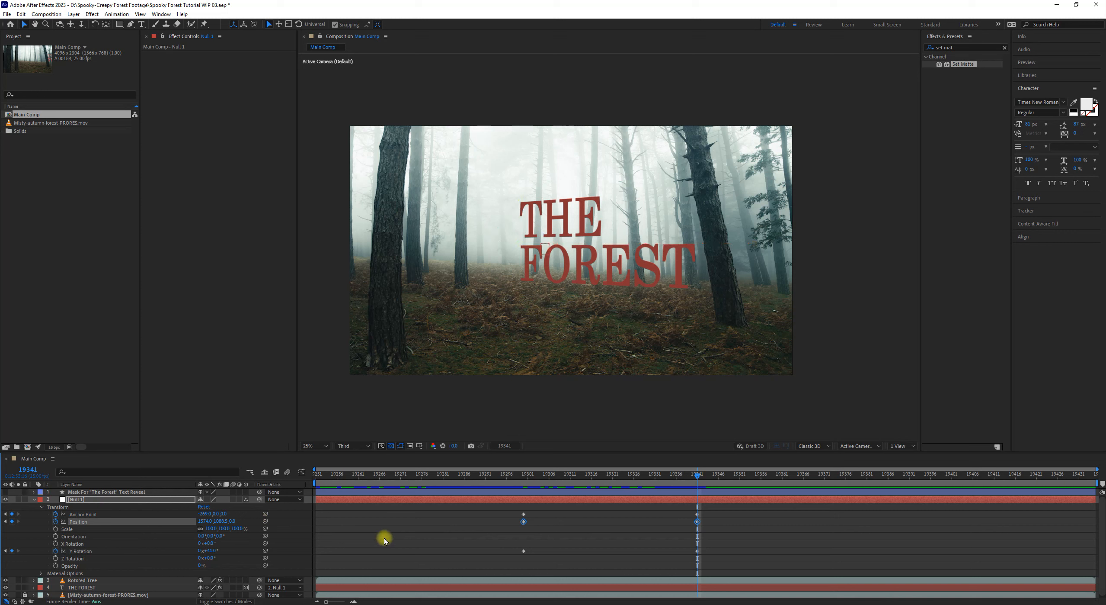
pyautogui.click(83, 521)
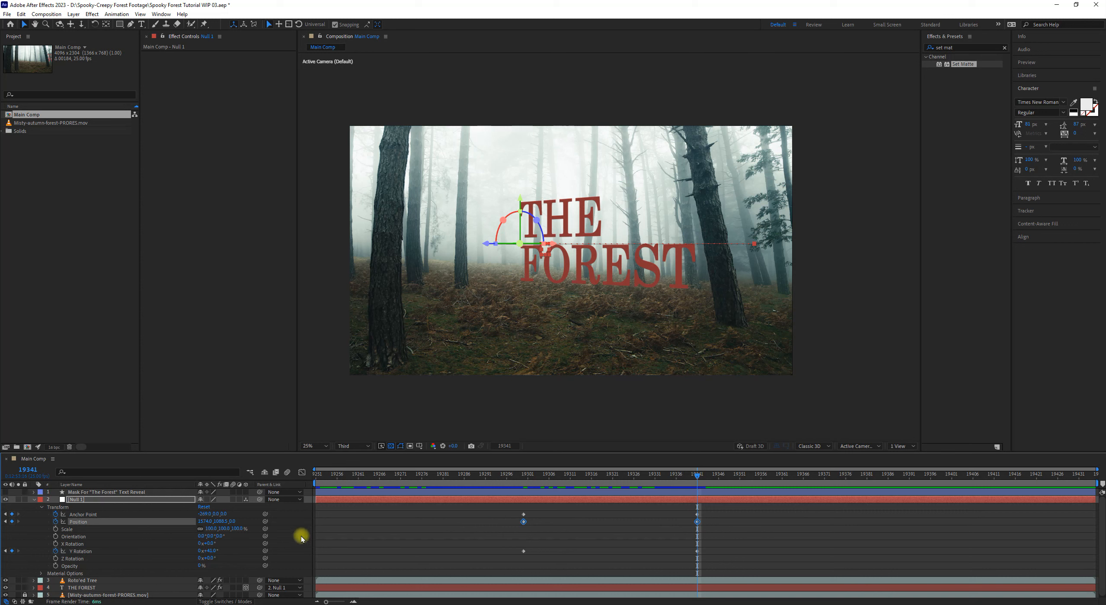
# - Try lowering both of Null 1's Position keyframes to a Y of about 1840, check frame 19300, and undo the change
pyautogui.click(382, 526)
pyautogui.click(82, 521)
pyautogui.moveTo(220, 522); pyautogui.dragTo(526, 515)
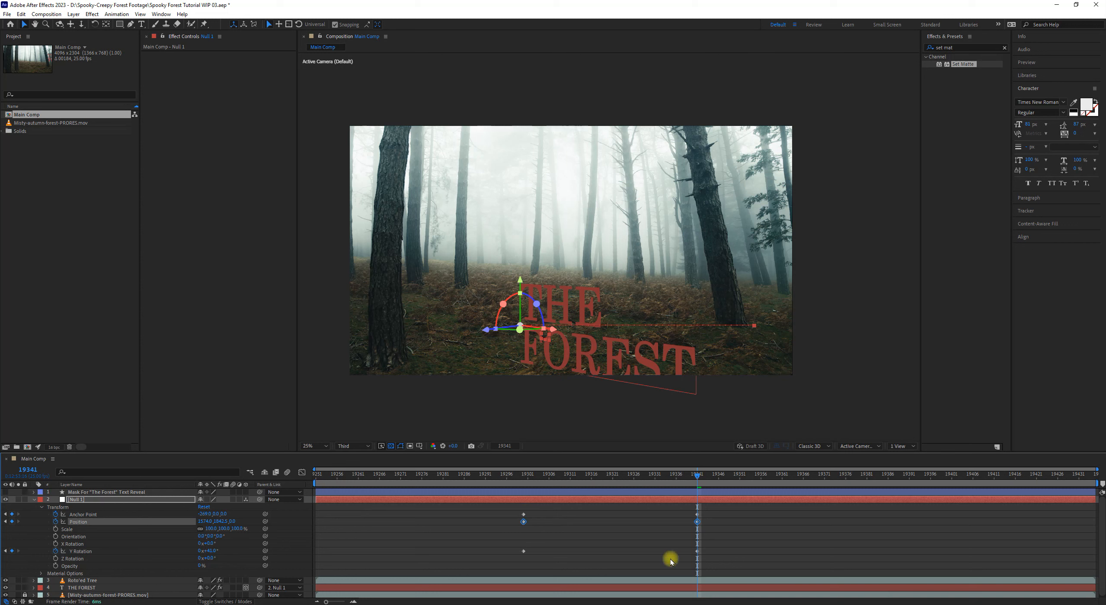
pyautogui.moveTo(697, 479); pyautogui.dragTo(544, 468)
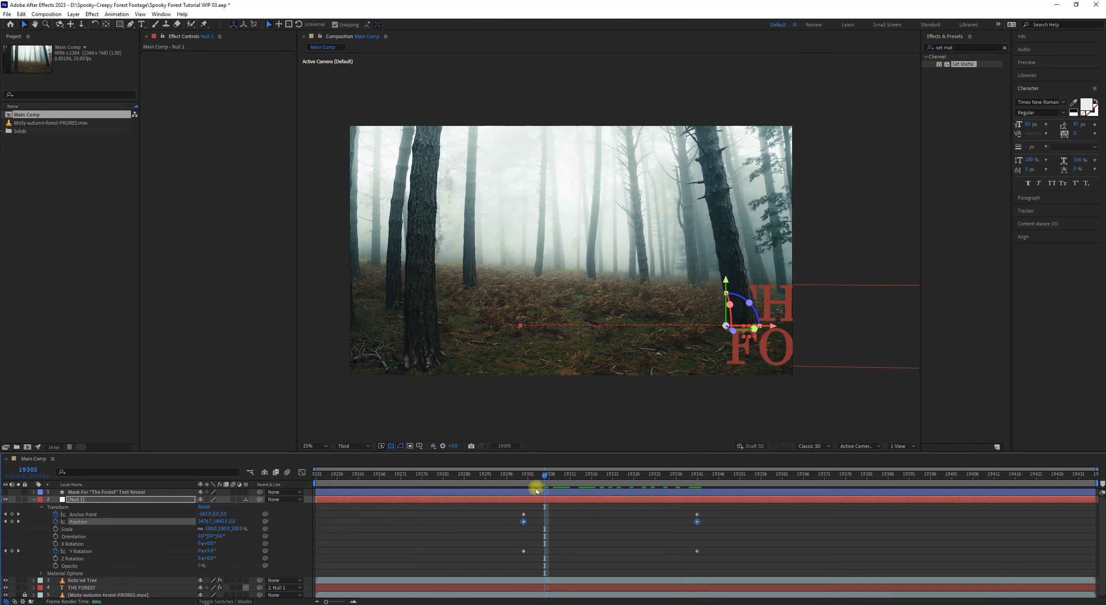
pyautogui.click(524, 472)
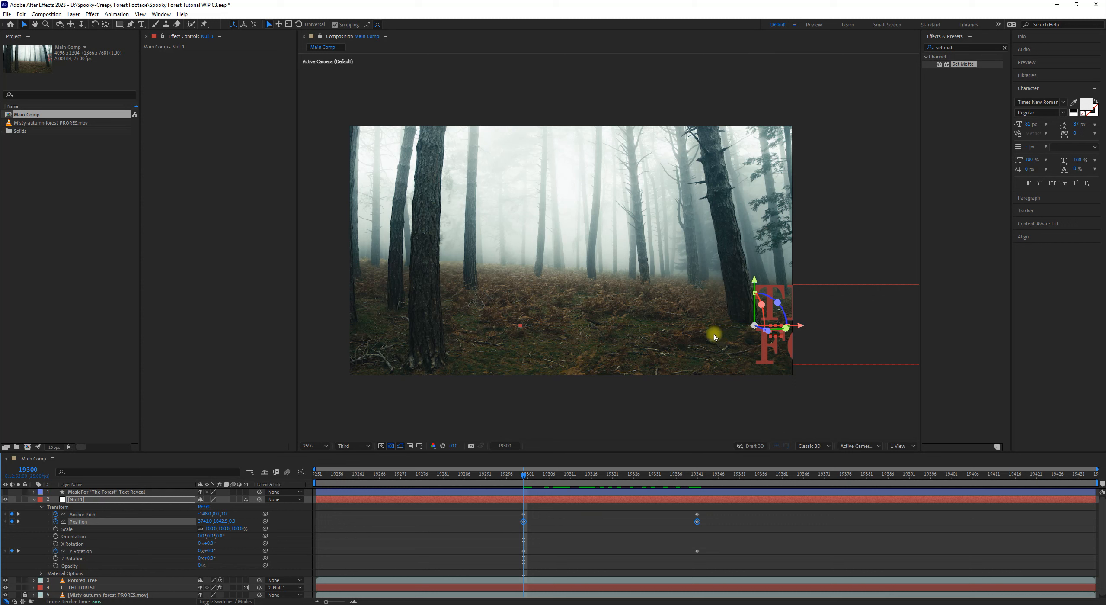
pyautogui.click(609, 526)
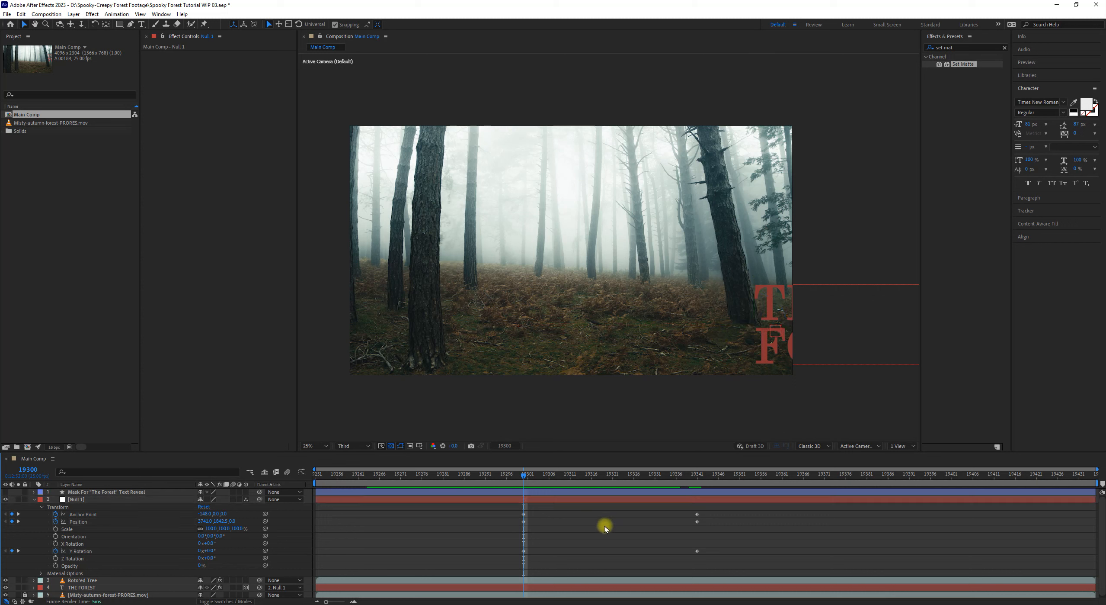
pyautogui.hotkey('ctrl', 'z')
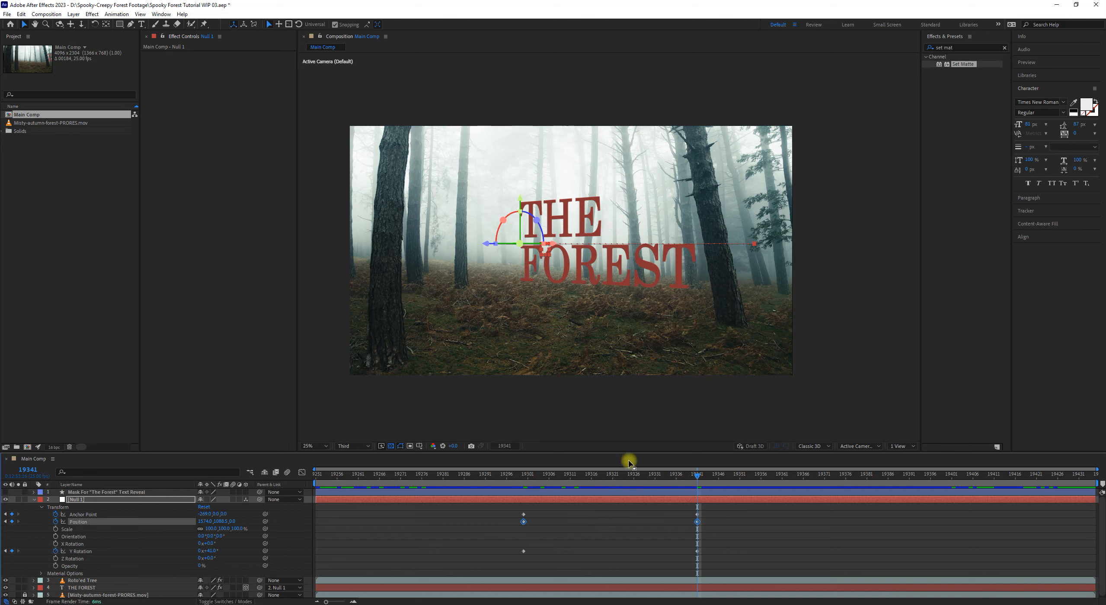
# - Compare Null 1's Position and Anchor Point keyframes and the text placement on frames 19300 and 19341
pyautogui.moveTo(678, 477); pyautogui.dragTo(524, 476)
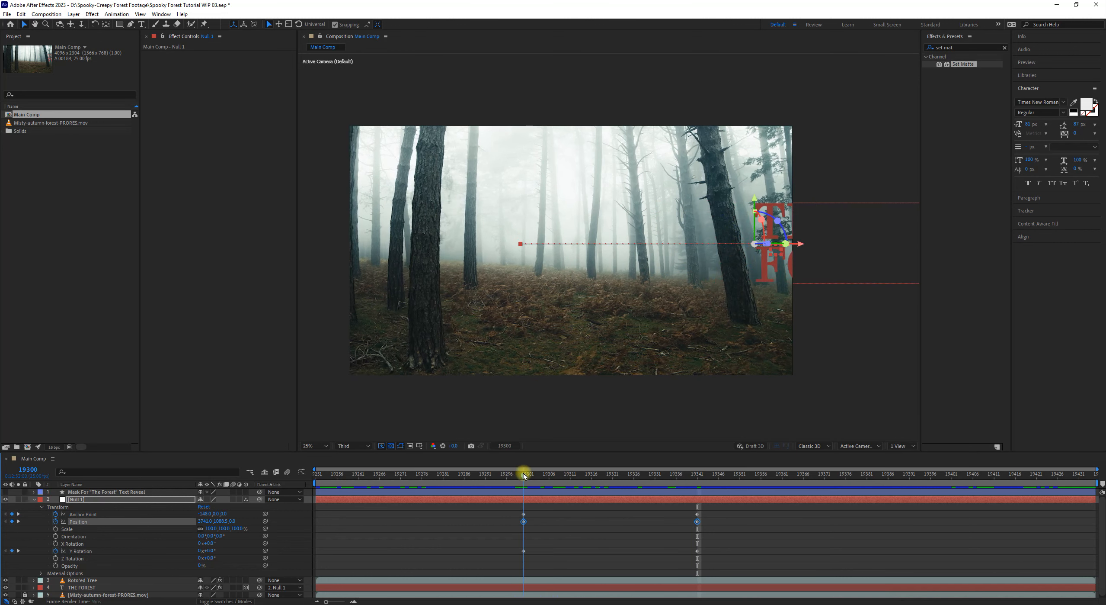
pyautogui.click(585, 542)
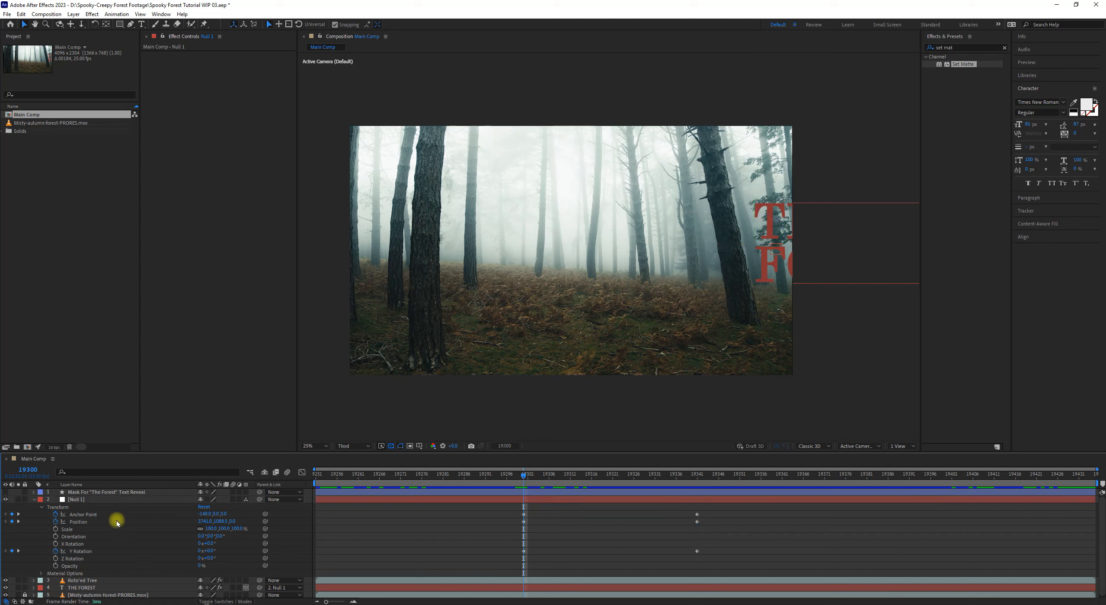
pyautogui.click(77, 522)
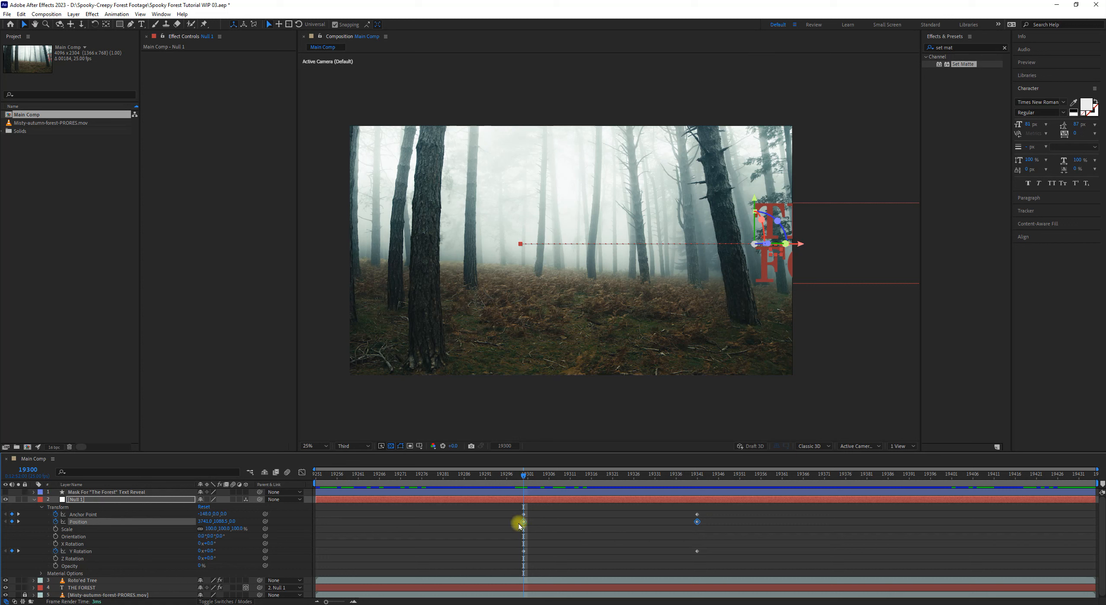
pyautogui.click(132, 514)
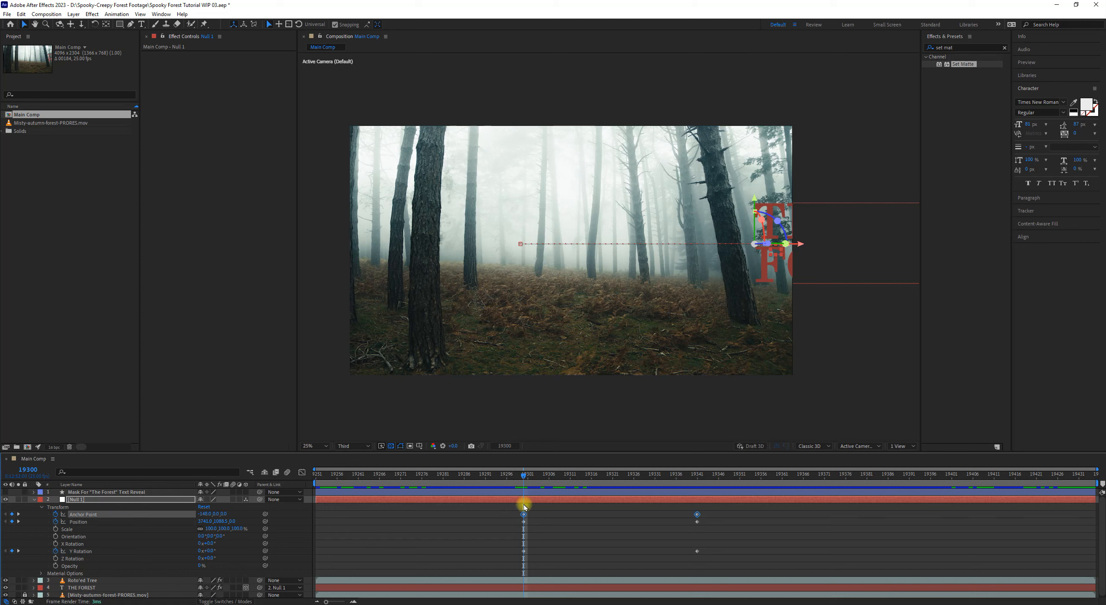
pyautogui.click(89, 521)
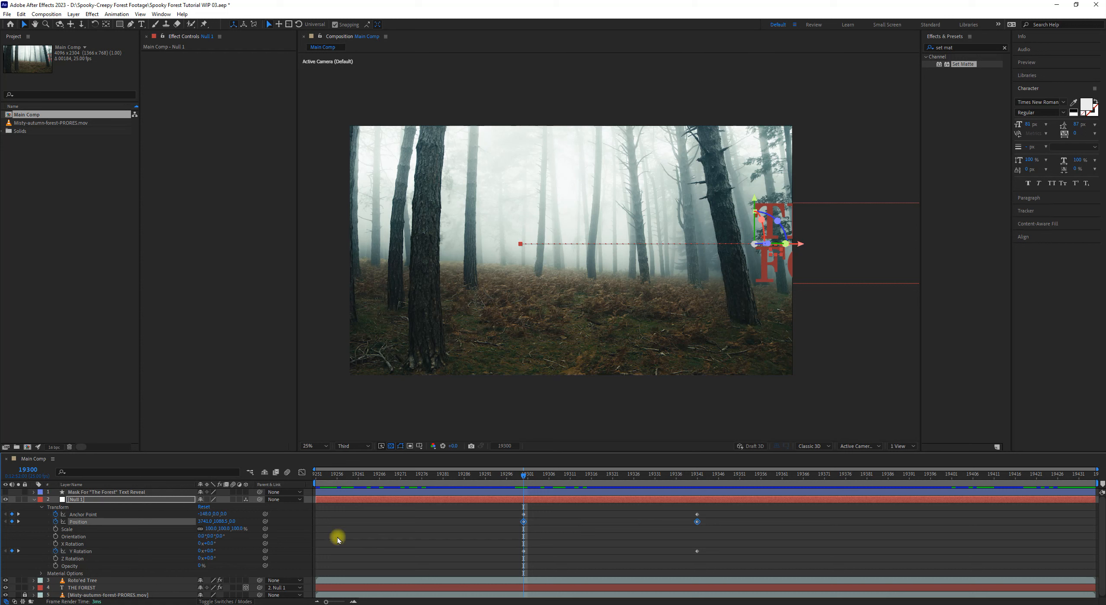
pyautogui.click(288, 519)
pyautogui.click(147, 520)
pyautogui.moveTo(539, 474); pyautogui.dragTo(696, 483)
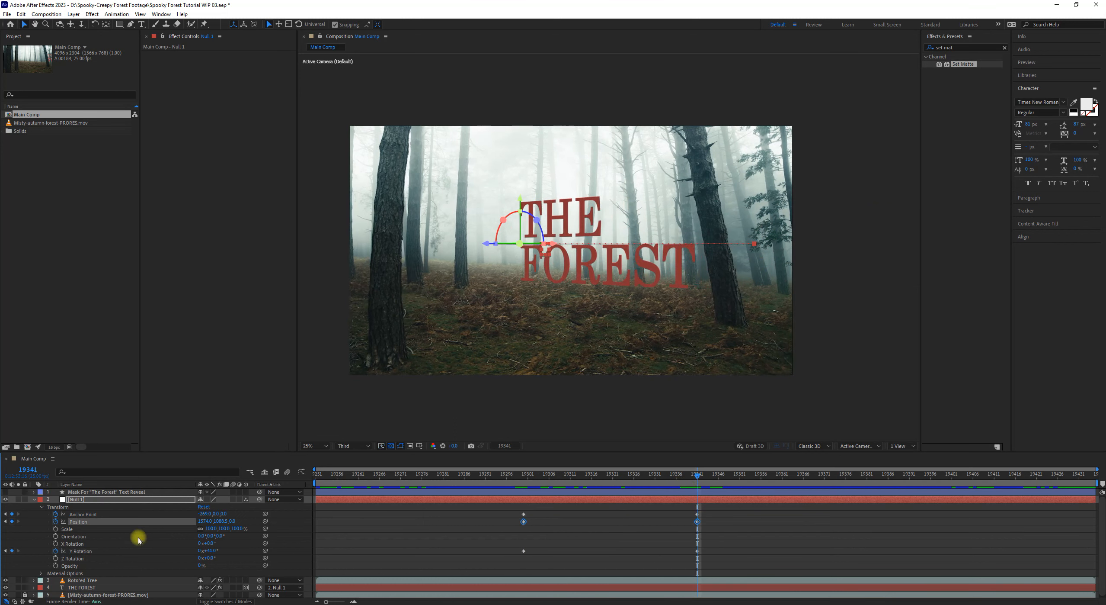
pyautogui.click(524, 522)
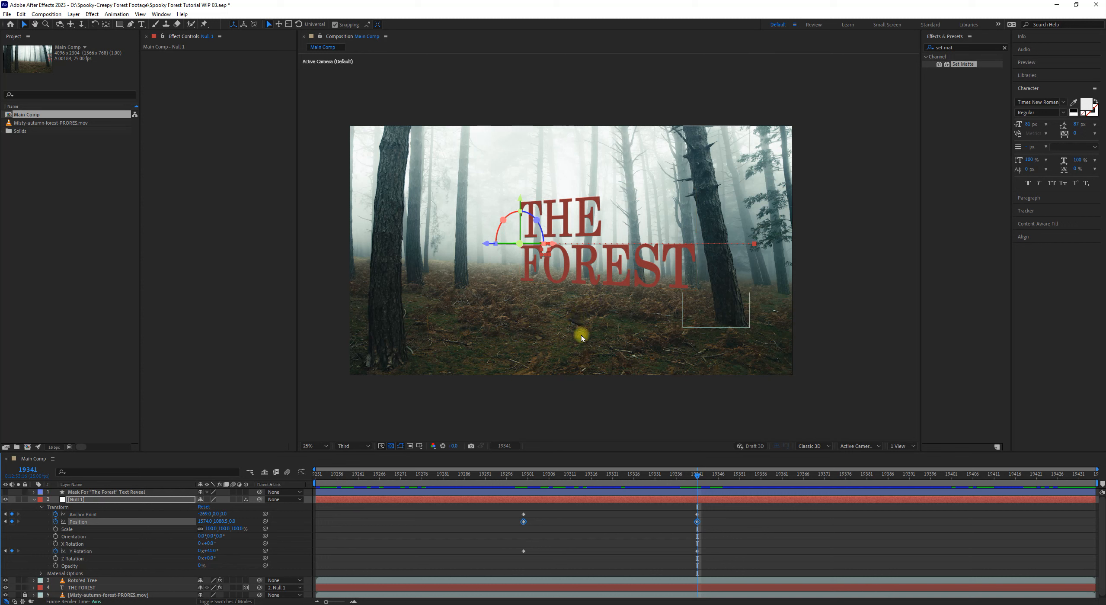
pyautogui.click(641, 540)
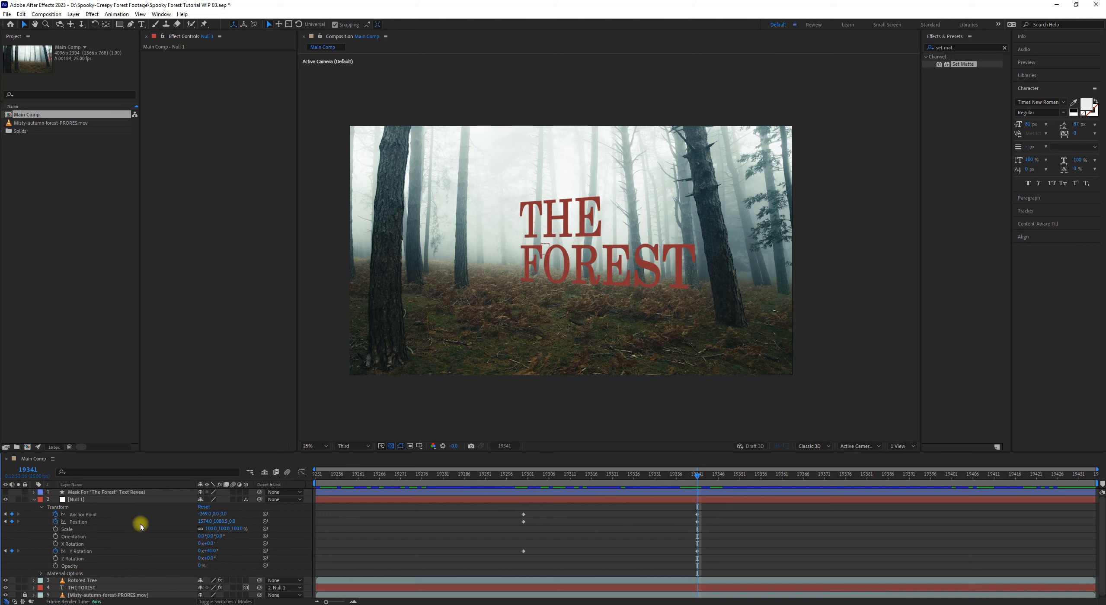
# - Try changing Null 1's Anchor Point X on frame 19341 and undo the change
pyautogui.click(114, 514)
pyautogui.click(110, 536)
pyautogui.click(110, 527)
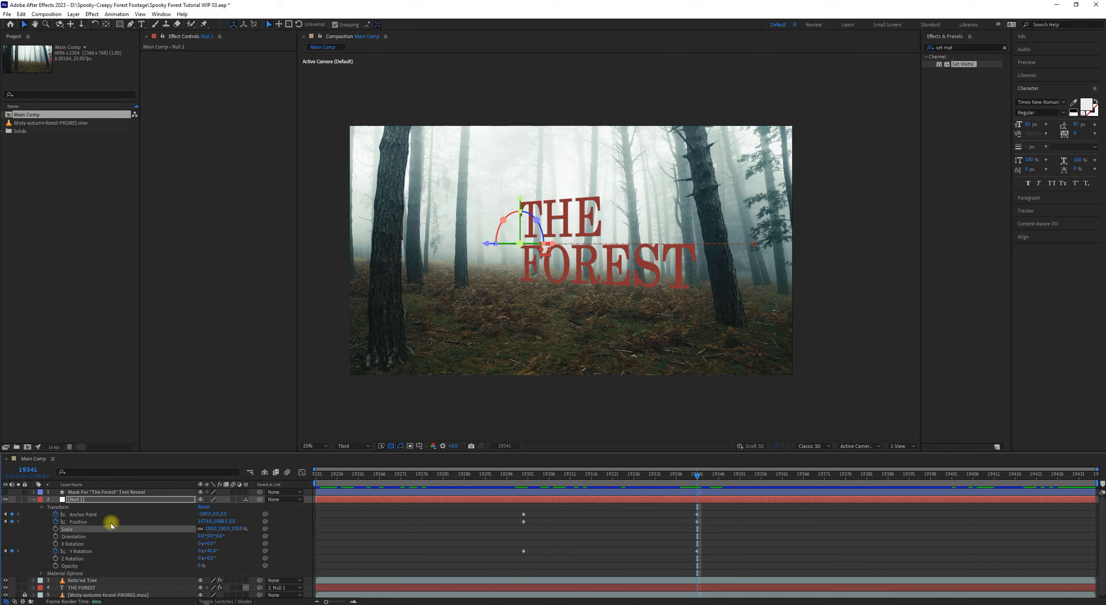
pyautogui.click(116, 515)
pyautogui.click(579, 528)
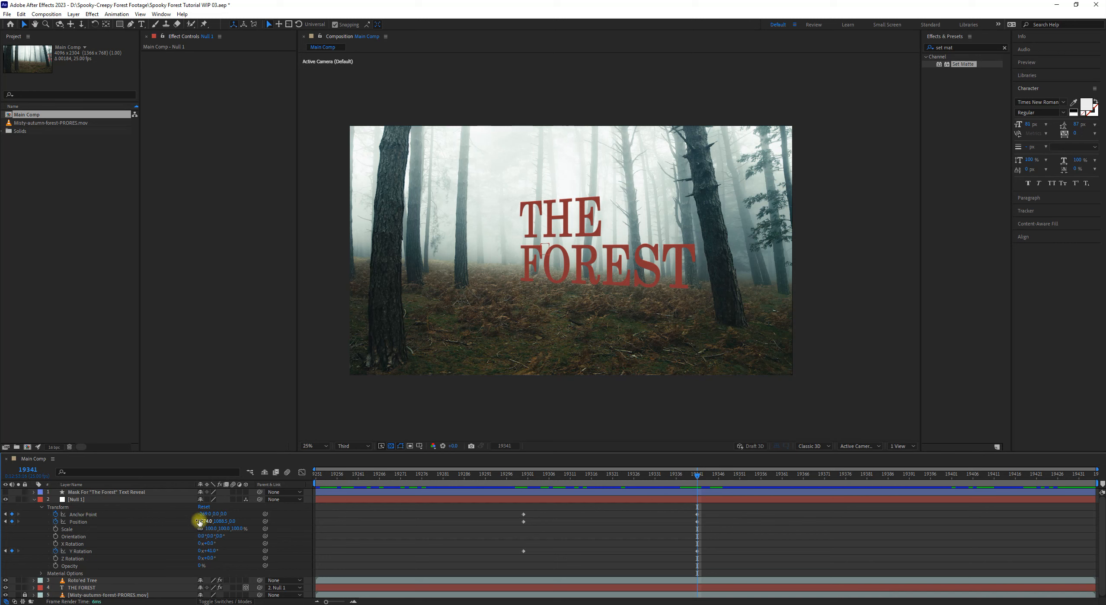
pyautogui.moveTo(203, 515); pyautogui.dragTo(241, 524)
pyautogui.hotkey('ctrl', 'z')
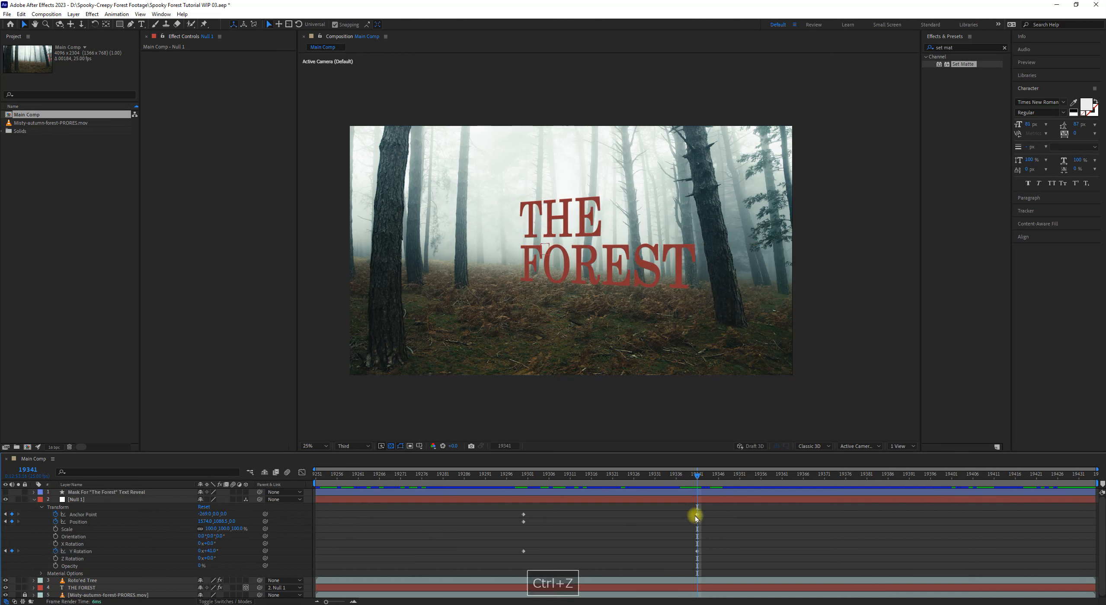
# - Review the text's movement between frames 19300 and 19341 along with Null 1's Anchor Point, Position and Y Rotation keyframes
pyautogui.click(697, 514)
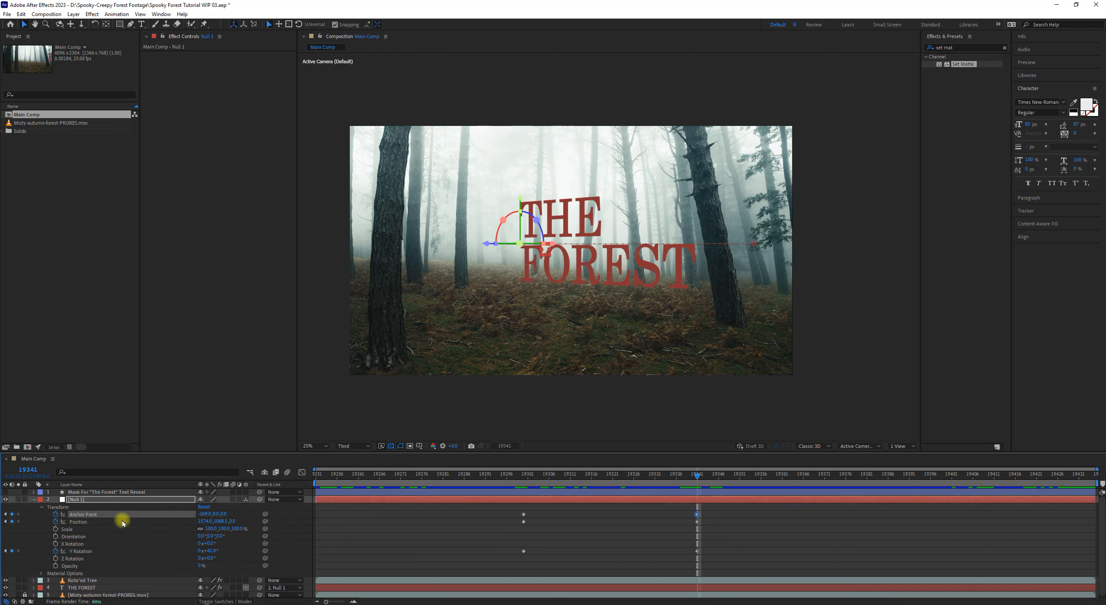
pyautogui.click(235, 514)
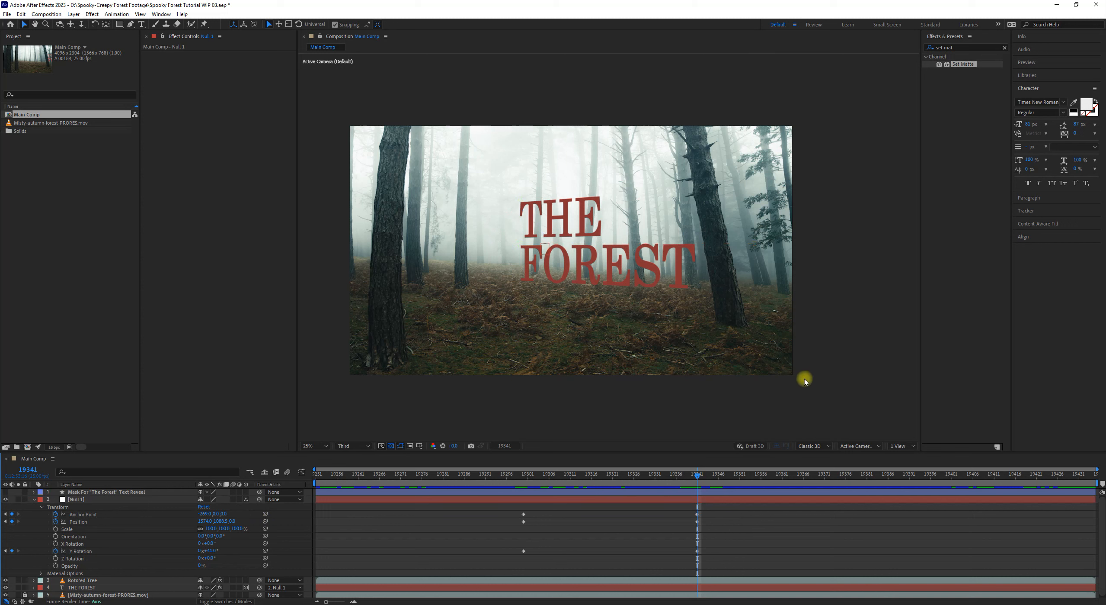
pyautogui.click(83, 514)
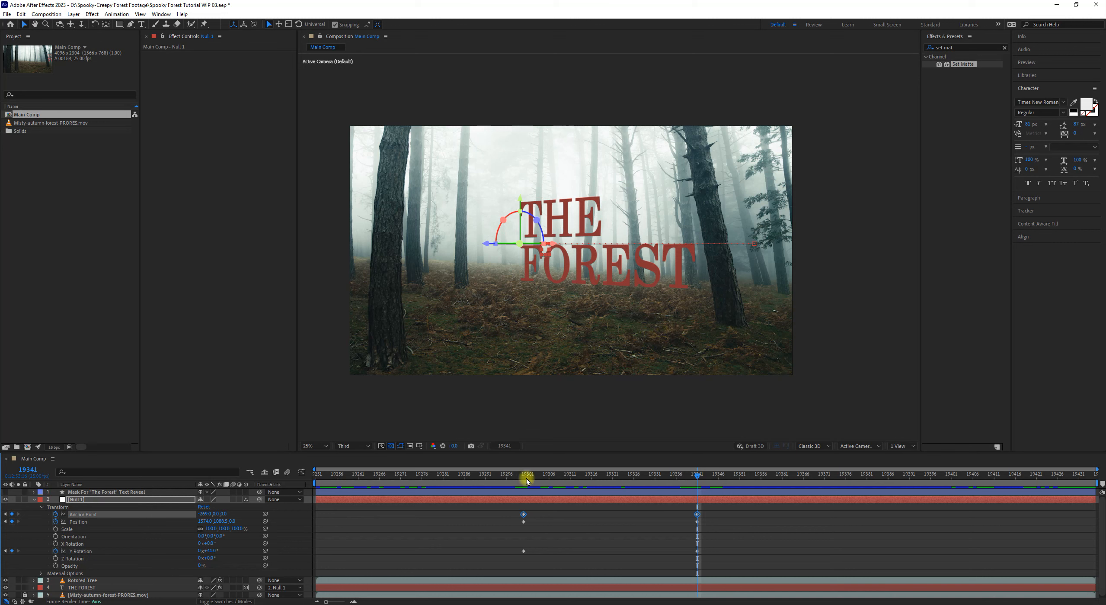
pyautogui.moveTo(526, 473); pyautogui.dragTo(697, 498)
pyautogui.click(599, 520)
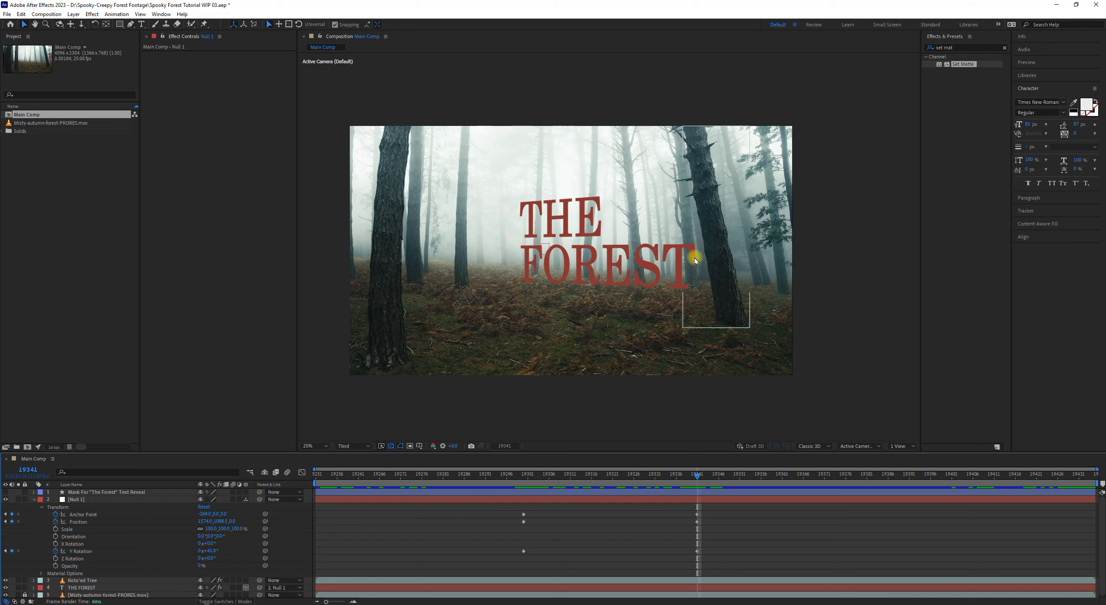
pyautogui.click(94, 521)
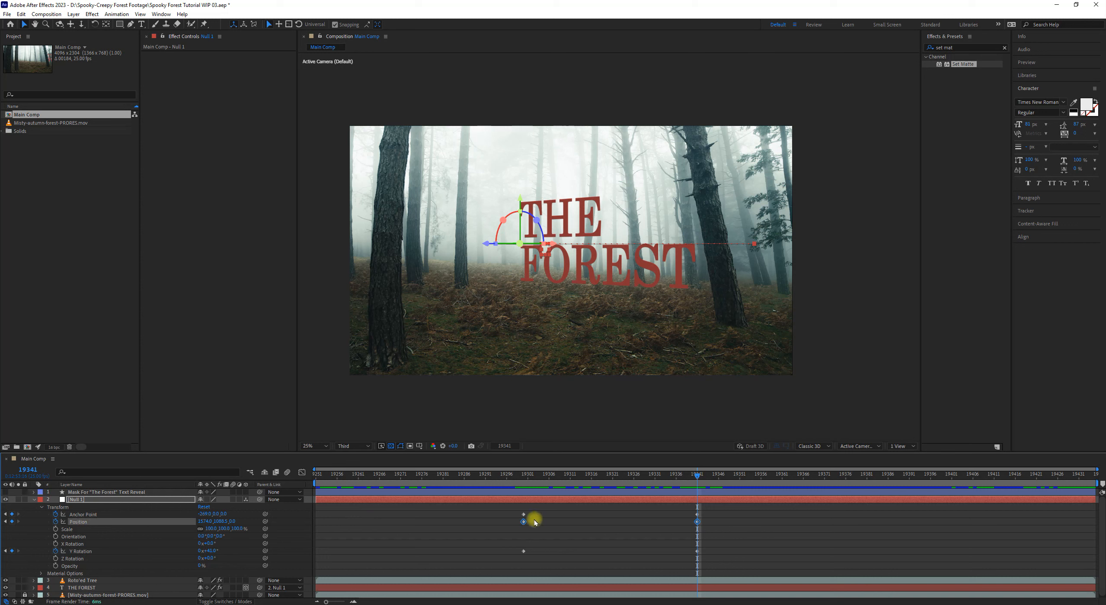
pyautogui.click(721, 523)
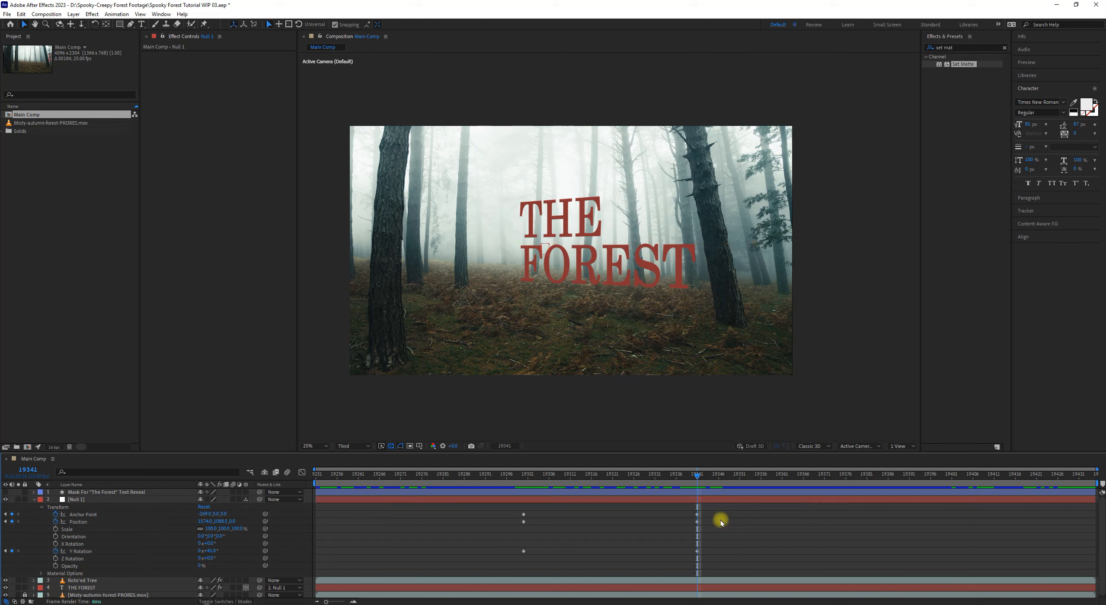
pyautogui.click(697, 521)
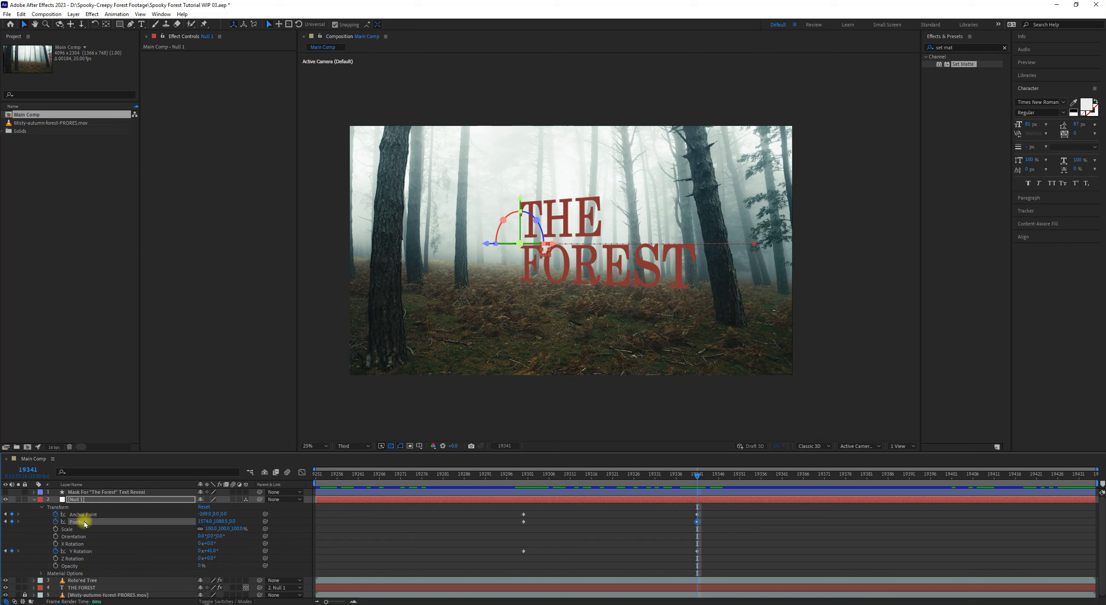
pyautogui.click(716, 519)
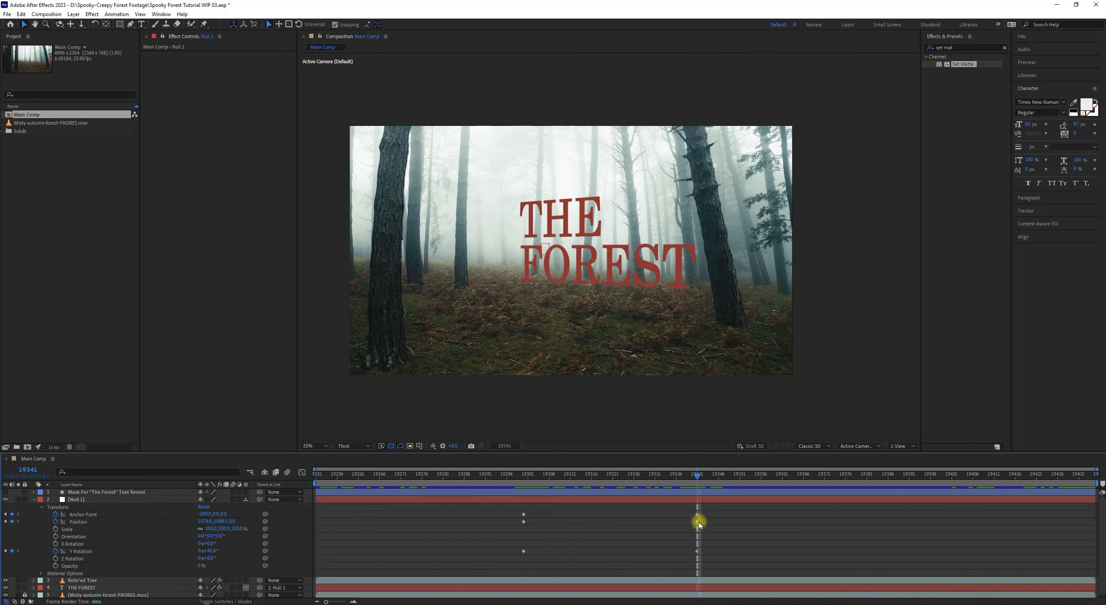
pyautogui.click(697, 522)
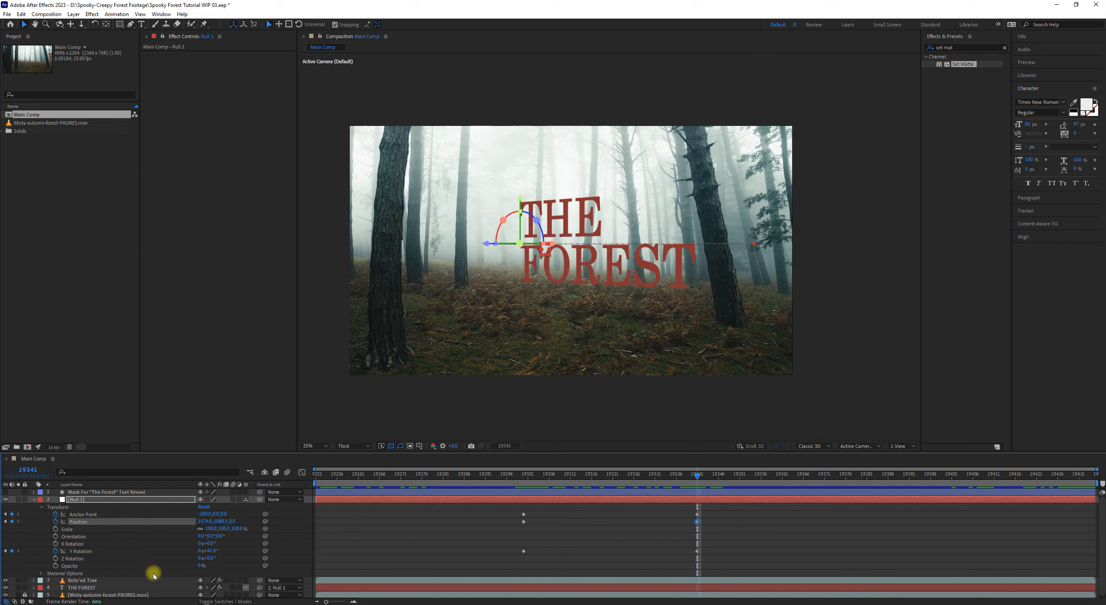
pyautogui.click(99, 551)
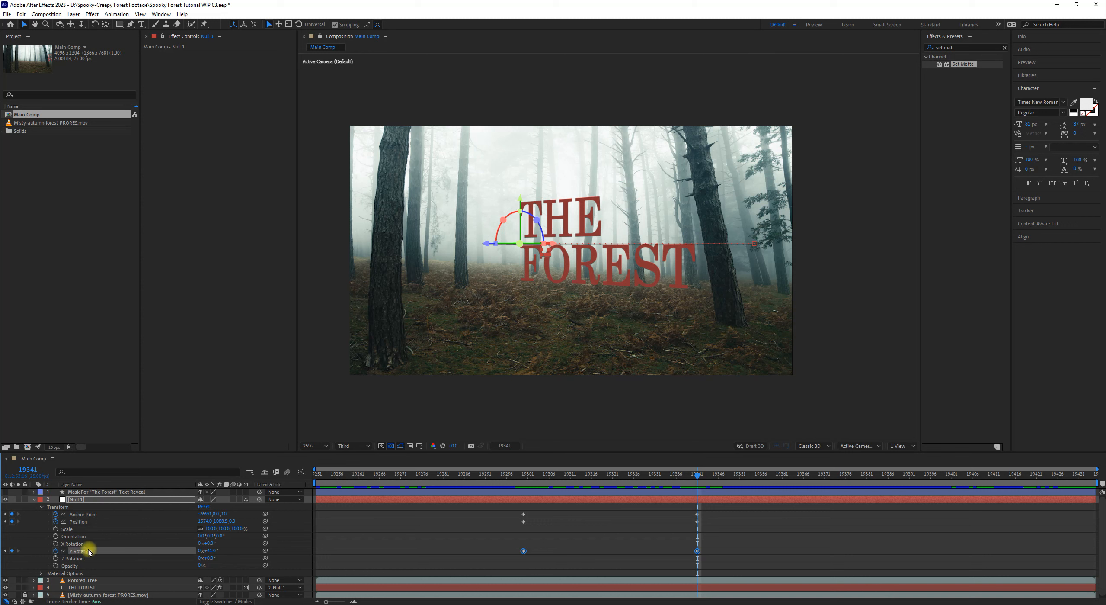
# - Set Null 1's Position X to about 1268 on the frame 19341 keyframe only and review the move from frame 19300
pyautogui.click(93, 521)
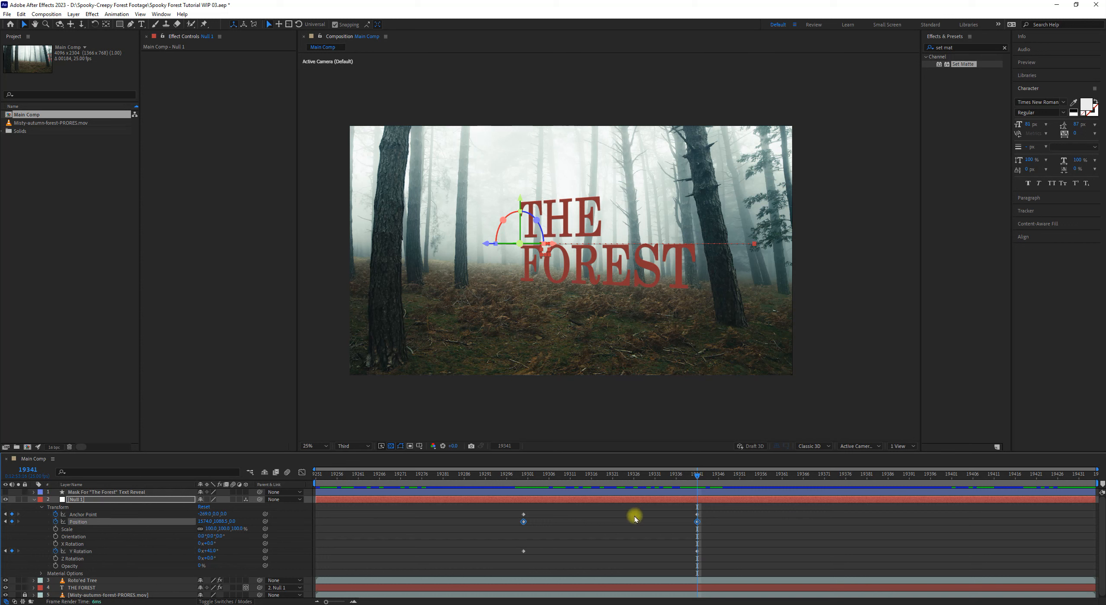
pyautogui.click(692, 522)
pyautogui.click(697, 521)
pyautogui.moveTo(199, 520); pyautogui.dragTo(66, 516)
pyautogui.moveTo(533, 475); pyautogui.dragTo(688, 489)
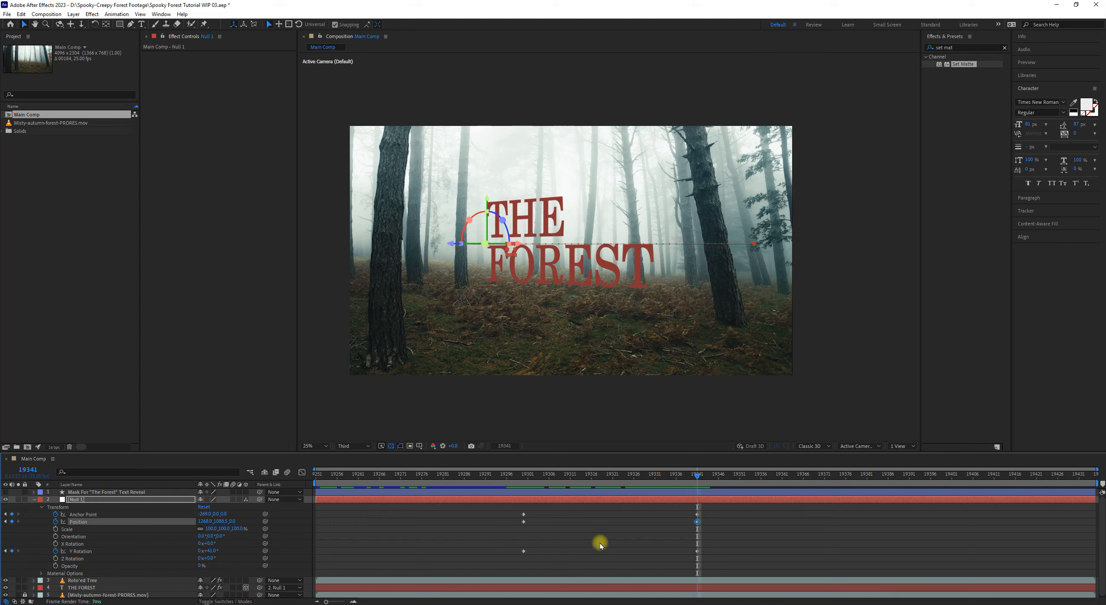
# - Try increasing Null 1's Y Rotation on the frame 19341 keyframe only and undo the change
pyautogui.click(105, 552)
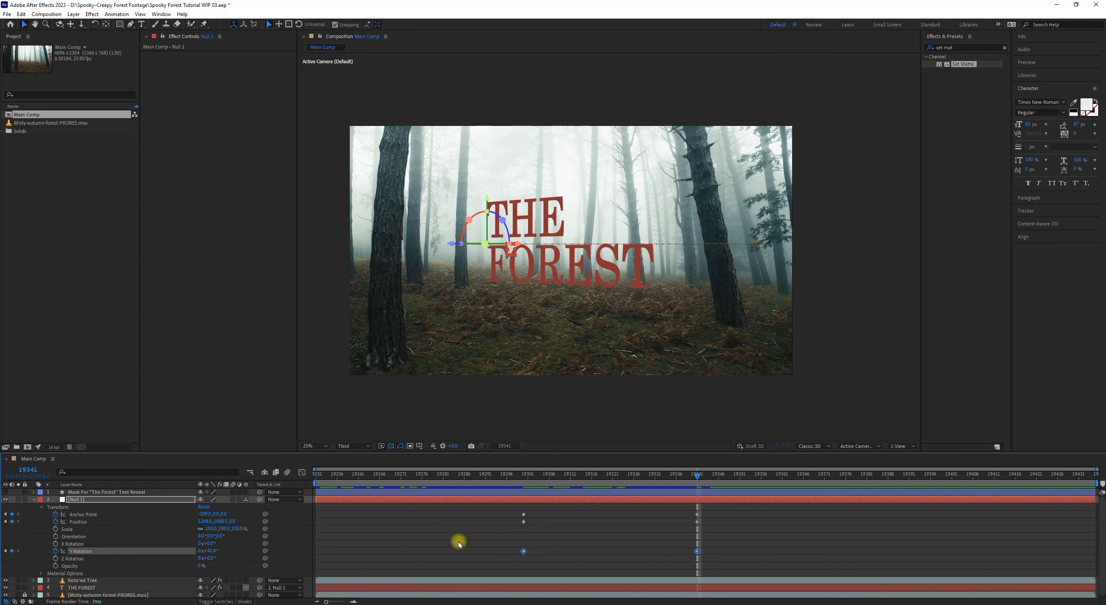
pyautogui.moveTo(679, 534); pyautogui.dragTo(717, 567)
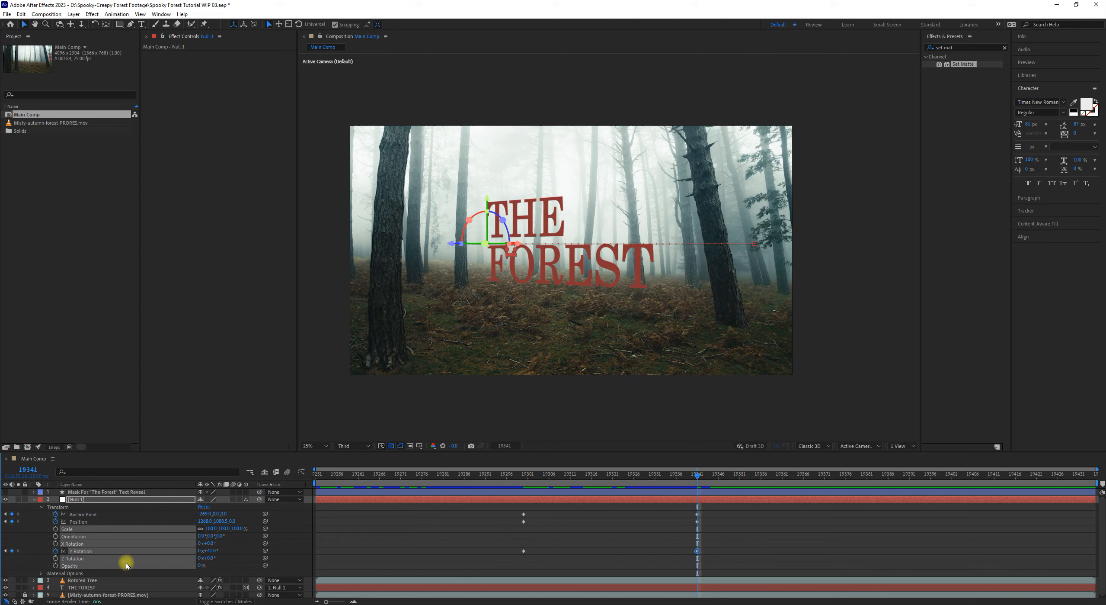
pyautogui.click(313, 561)
pyautogui.click(94, 551)
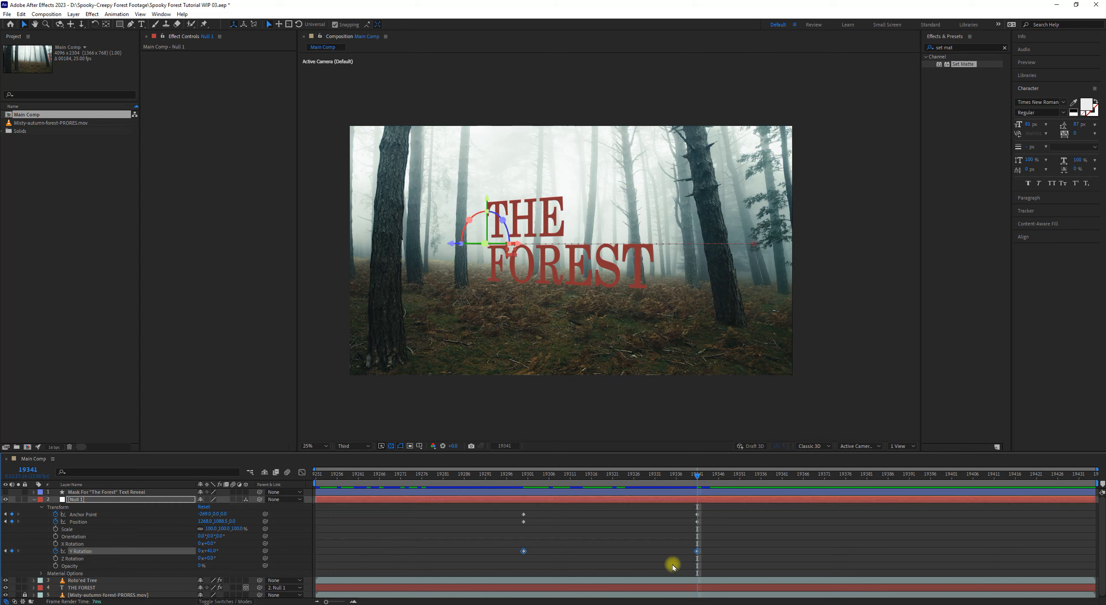
pyautogui.click(693, 552)
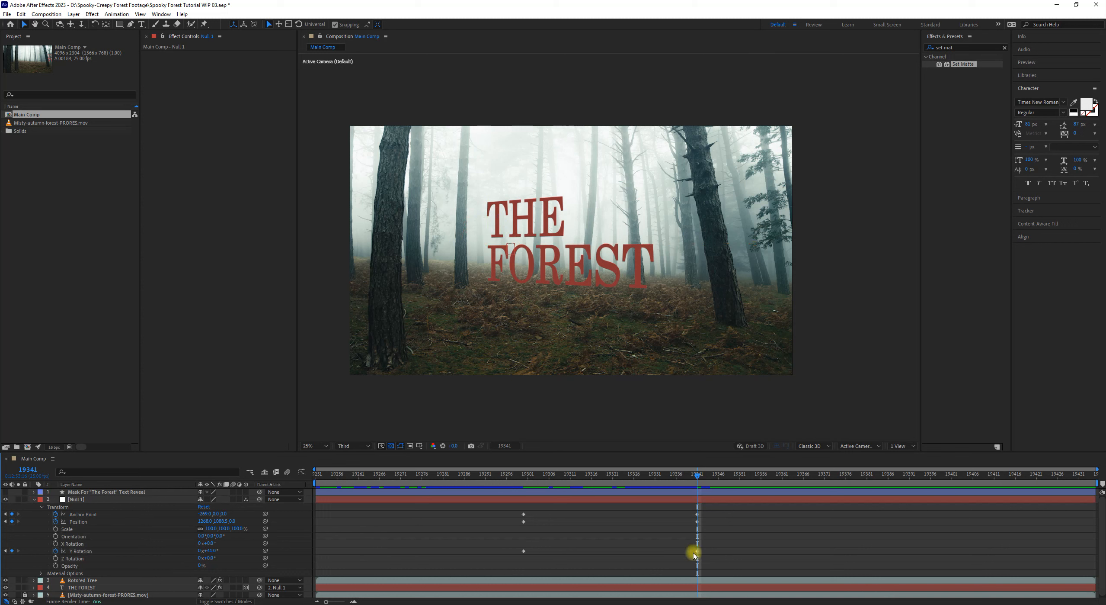
pyautogui.click(697, 551)
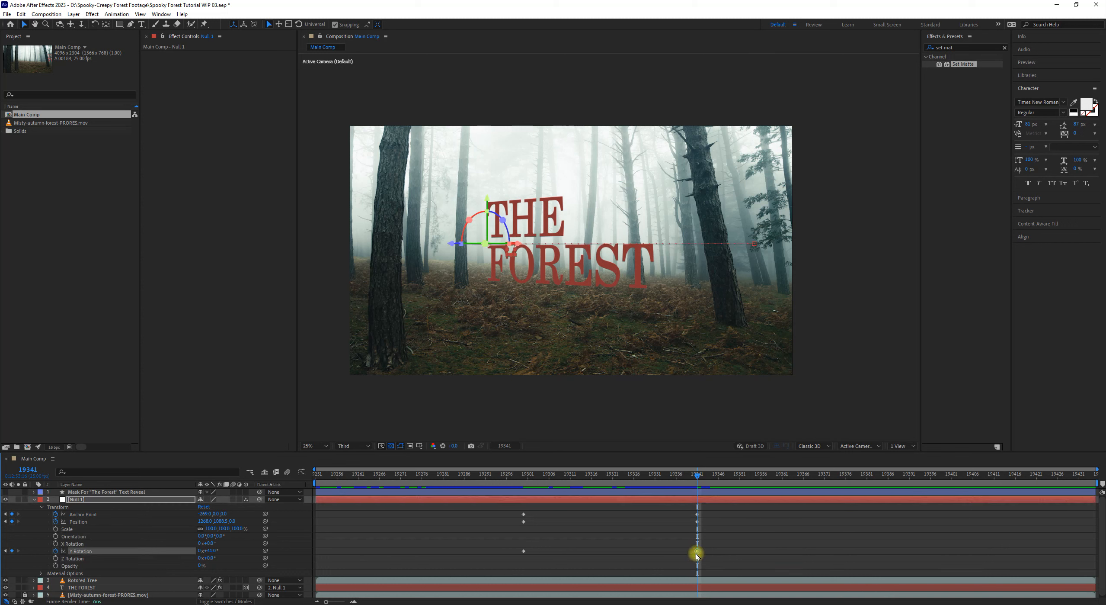
pyautogui.moveTo(692, 546); pyautogui.dragTo(705, 553)
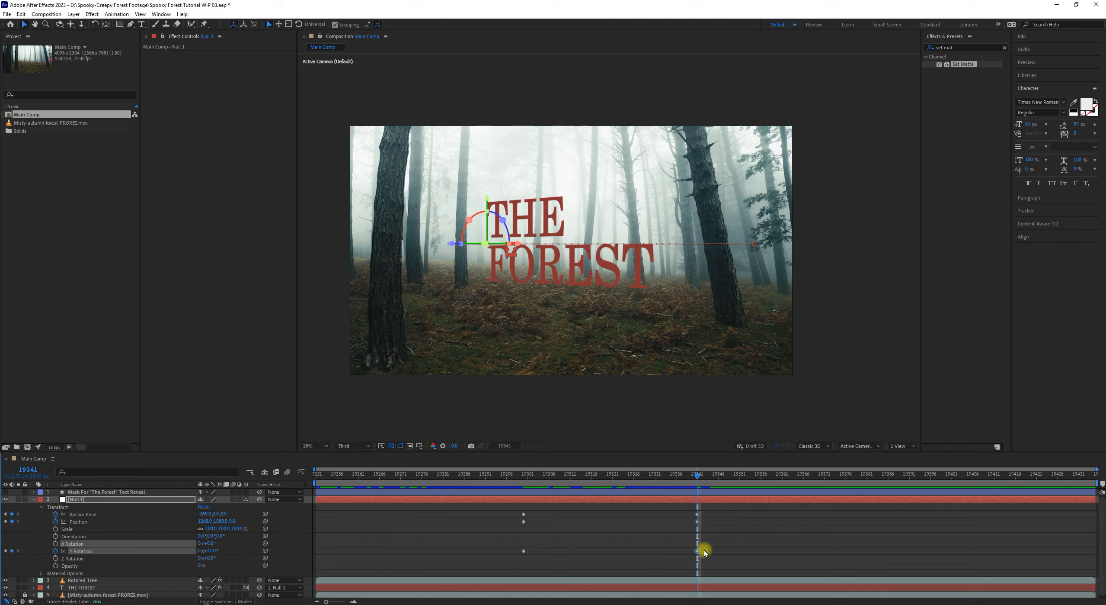
pyautogui.click(698, 550)
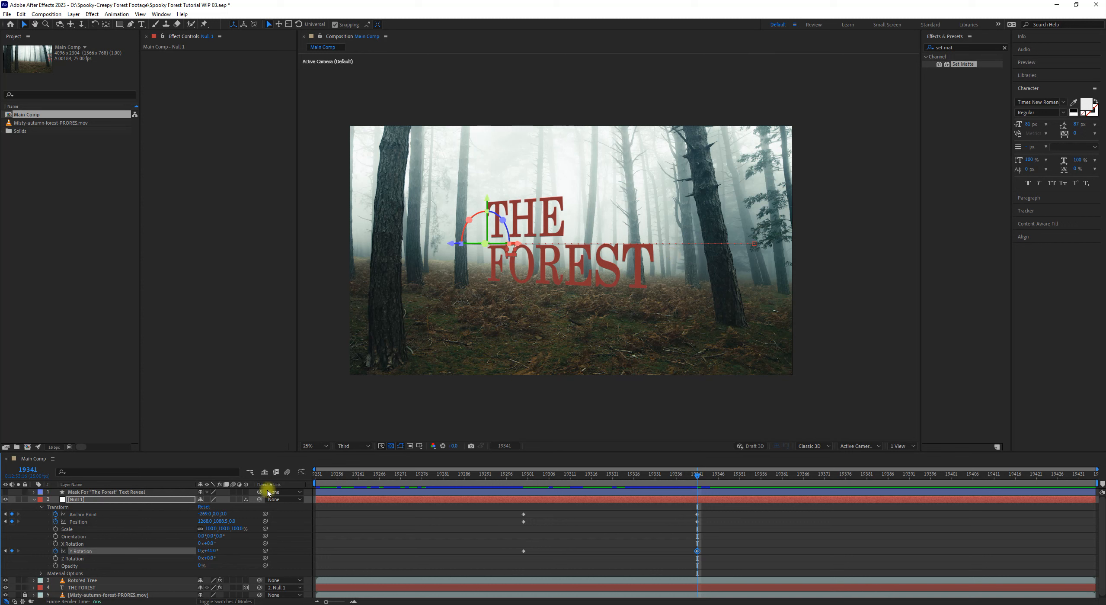
pyautogui.moveTo(214, 552); pyautogui.dragTo(216, 550)
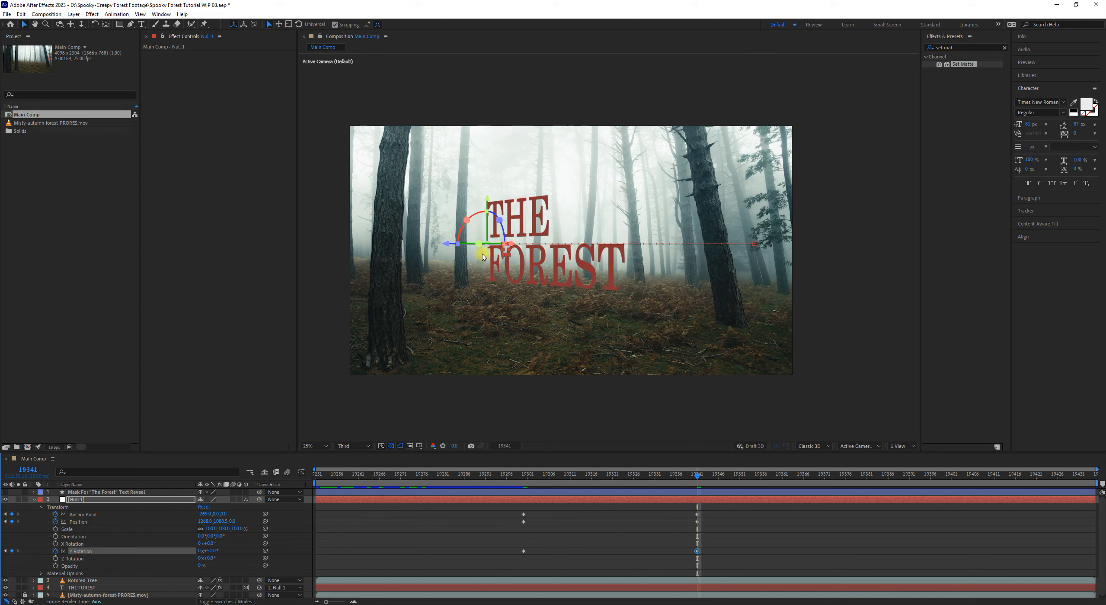
pyautogui.hotkey('ctrl', 'z')
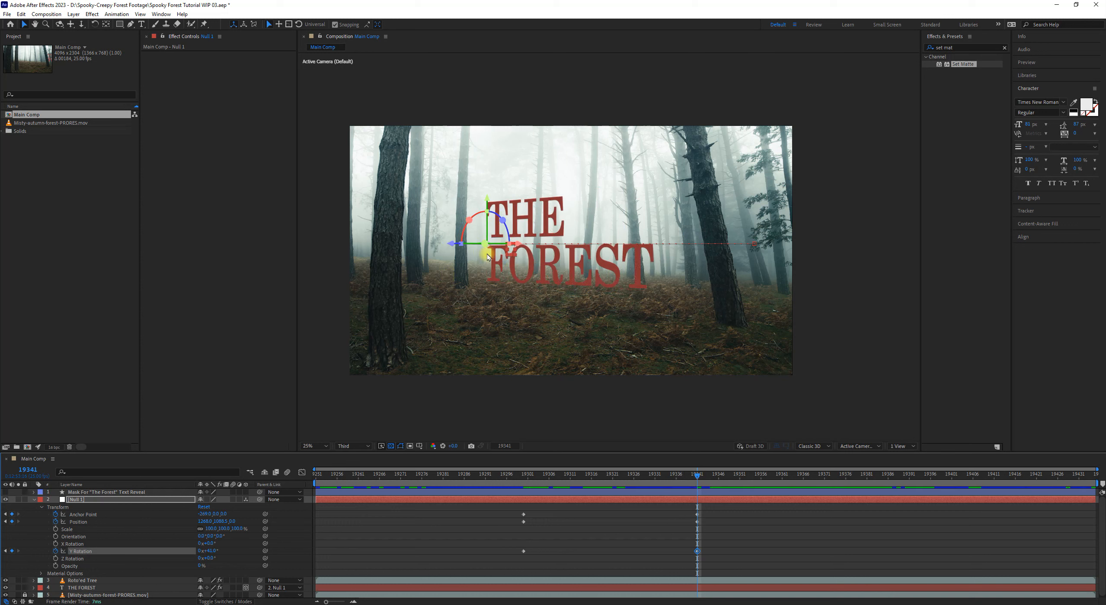
# - Set Null 1's Y Rotation to 47° on the frame 19341 keyframe and preview the text animation from frame 19284
pyautogui.click(101, 512)
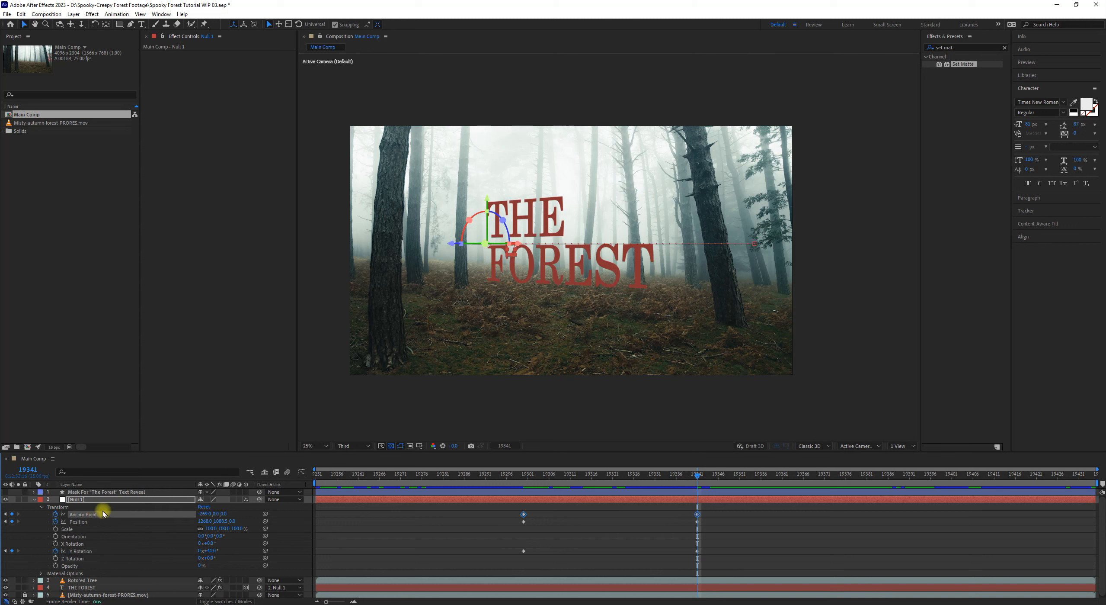
pyautogui.click(616, 521)
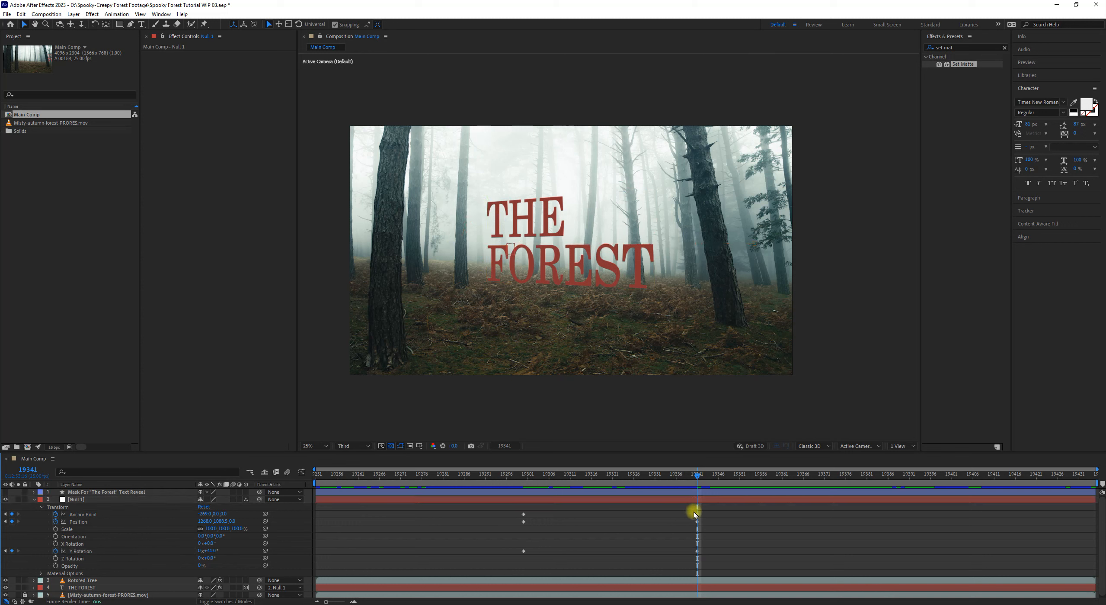
pyautogui.click(697, 550)
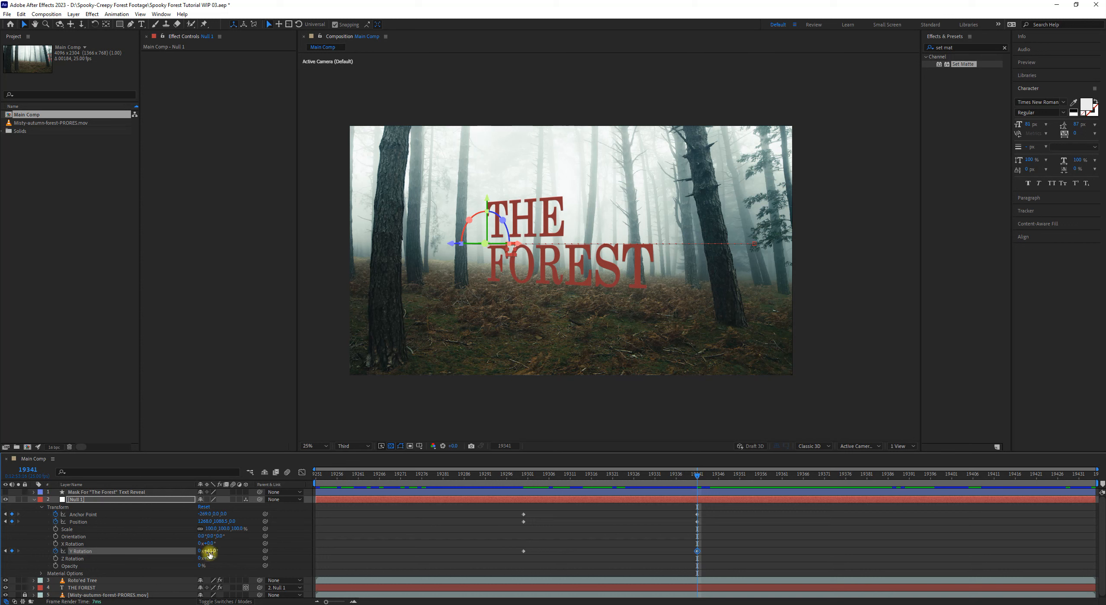
pyautogui.moveTo(211, 552); pyautogui.dragTo(215, 552)
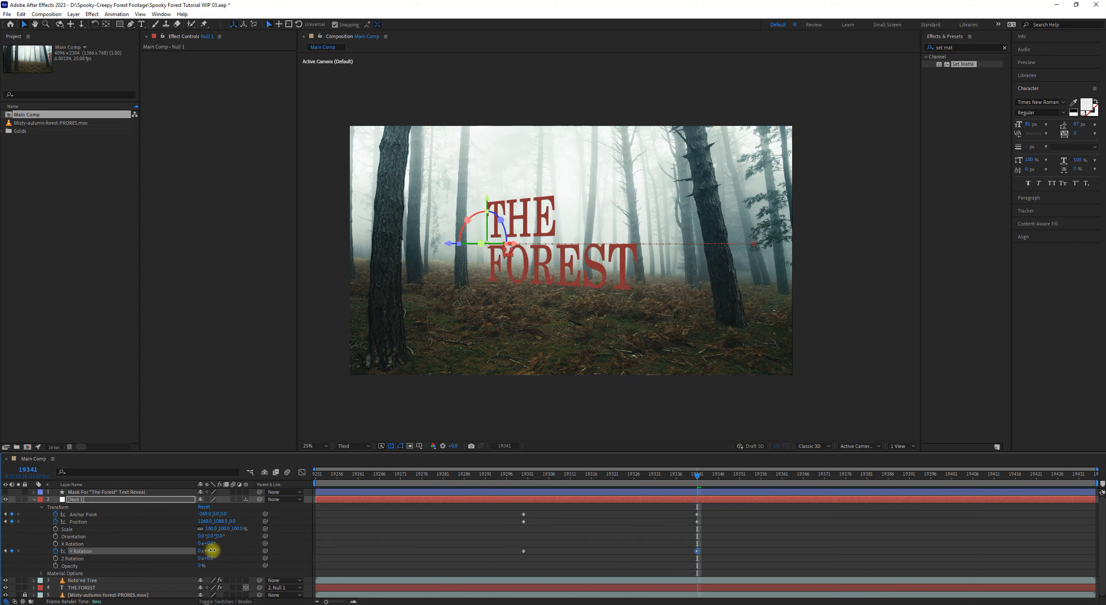
pyautogui.click(583, 517)
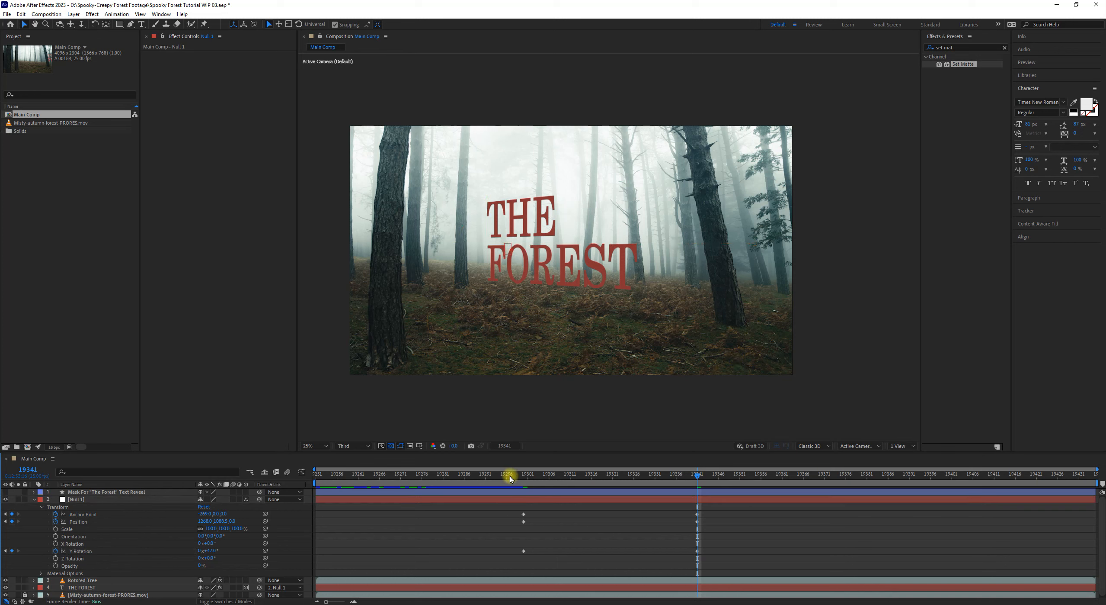
pyautogui.moveTo(510, 478); pyautogui.dragTo(457, 477)
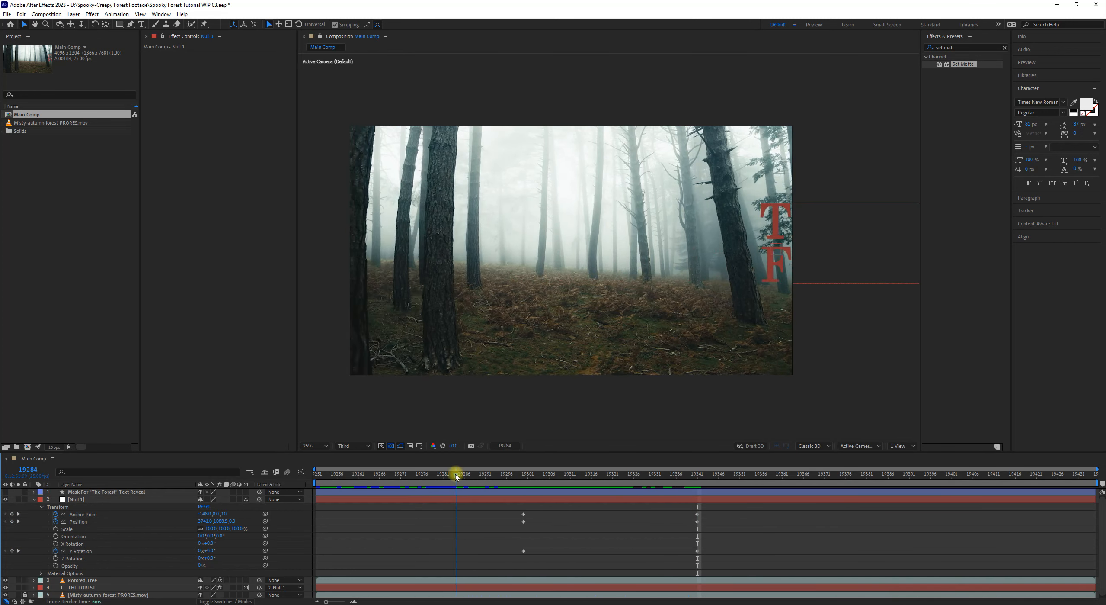
pyautogui.press('space')
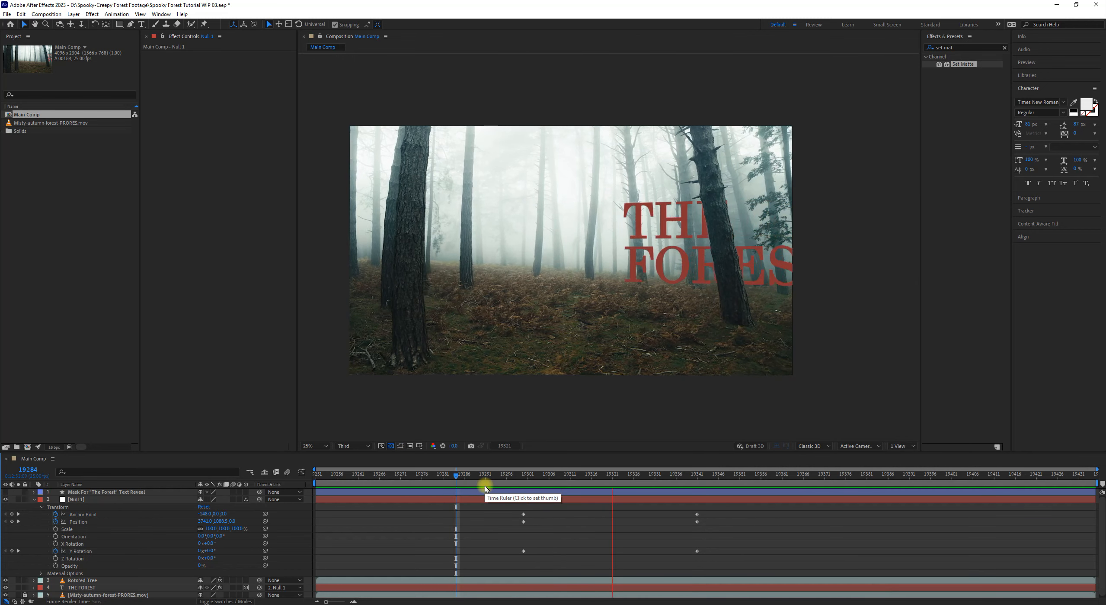
pyautogui.press('space')
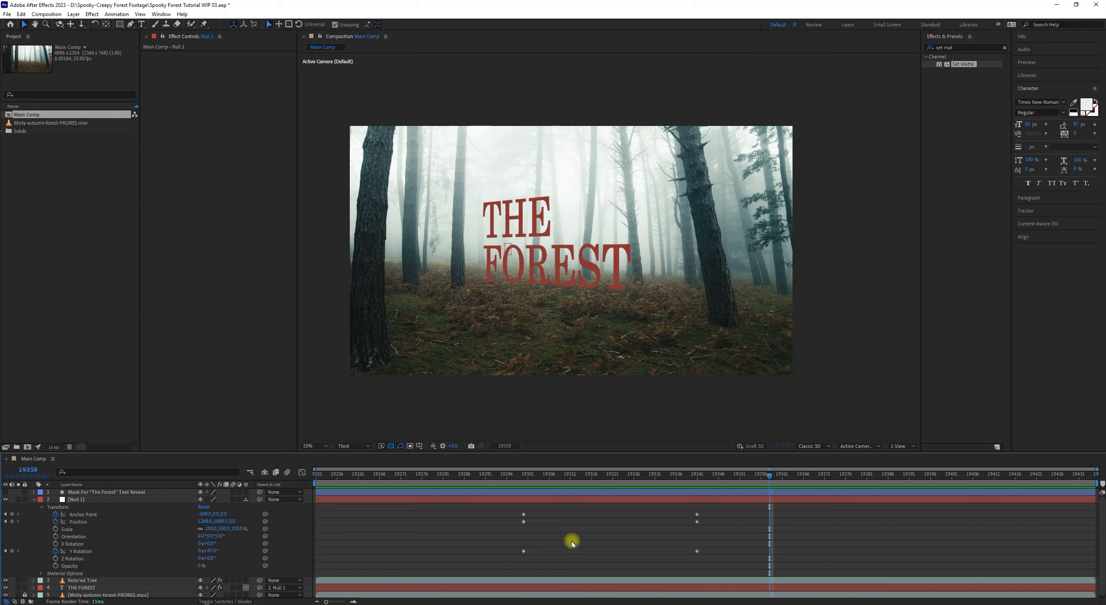
# - Shift both of Null 1's Y Rotation keyframes to about frames 19322 and 19363
pyautogui.click(83, 551)
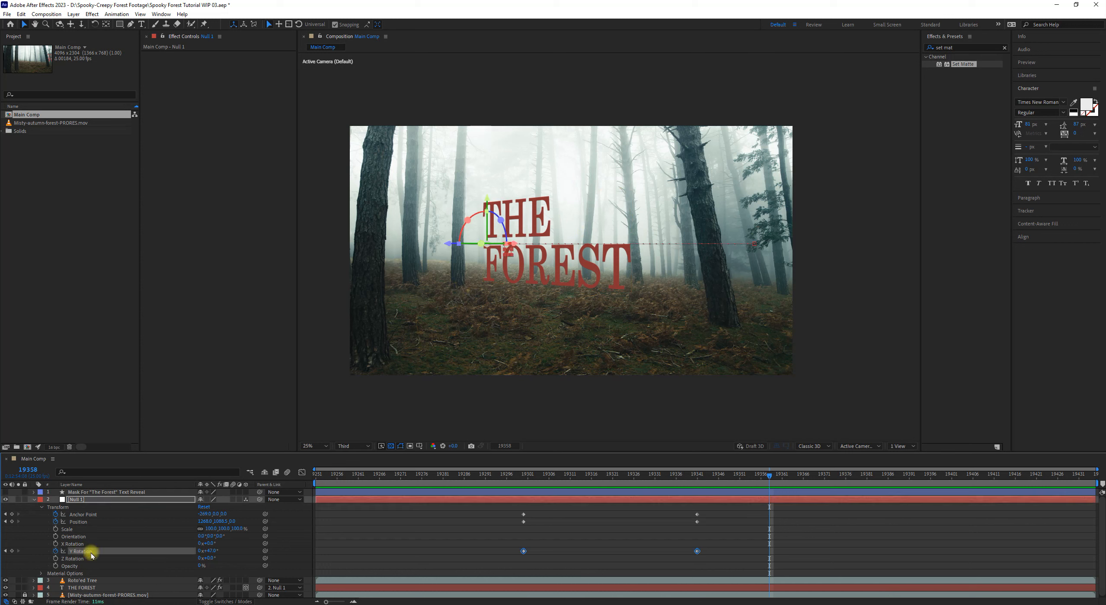
pyautogui.moveTo(480, 539); pyautogui.dragTo(800, 568)
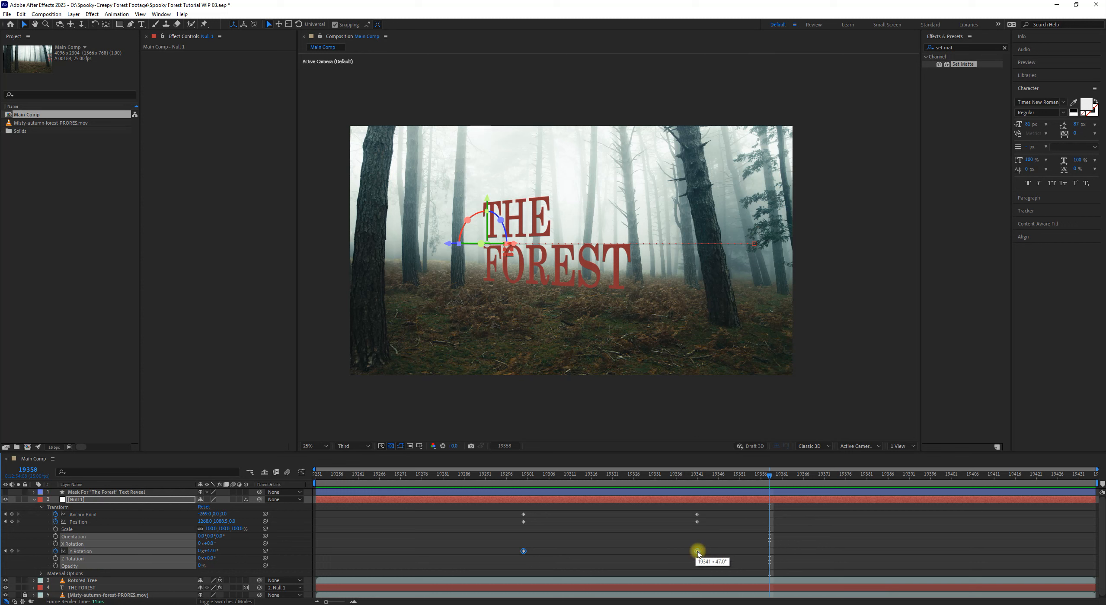
pyautogui.moveTo(698, 553); pyautogui.dragTo(791, 553)
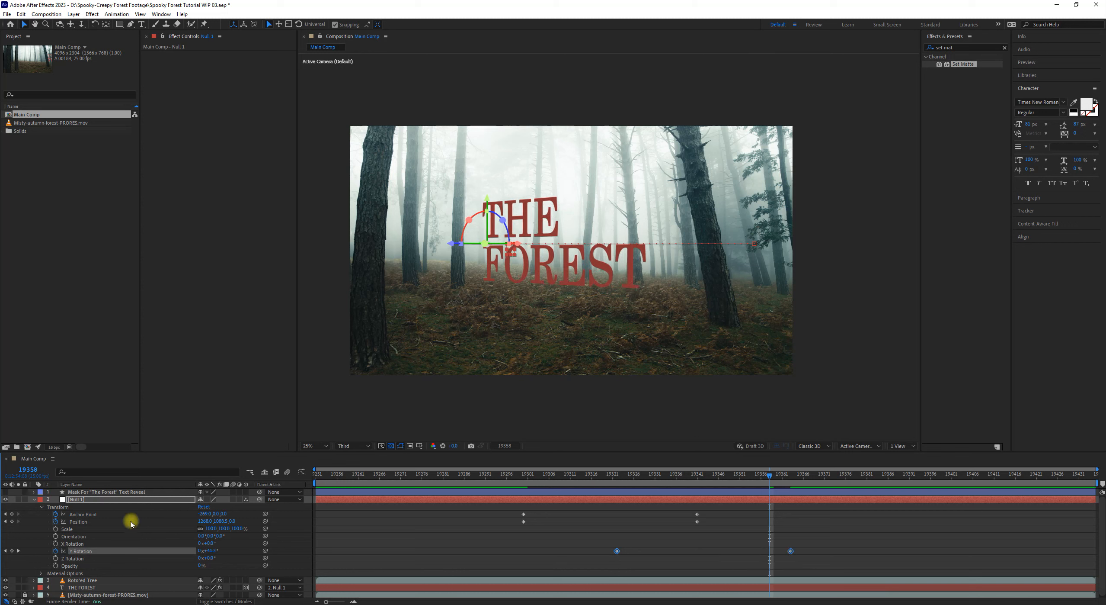
# - Compare the timing of Null 1's Anchor Point and Position keyframes with its Y Rotation keyframes and preview the animation from frame 19290
pyautogui.click(99, 514)
pyautogui.keyDown('shift'); pyautogui.click(103, 521); pyautogui.keyUp('shift')
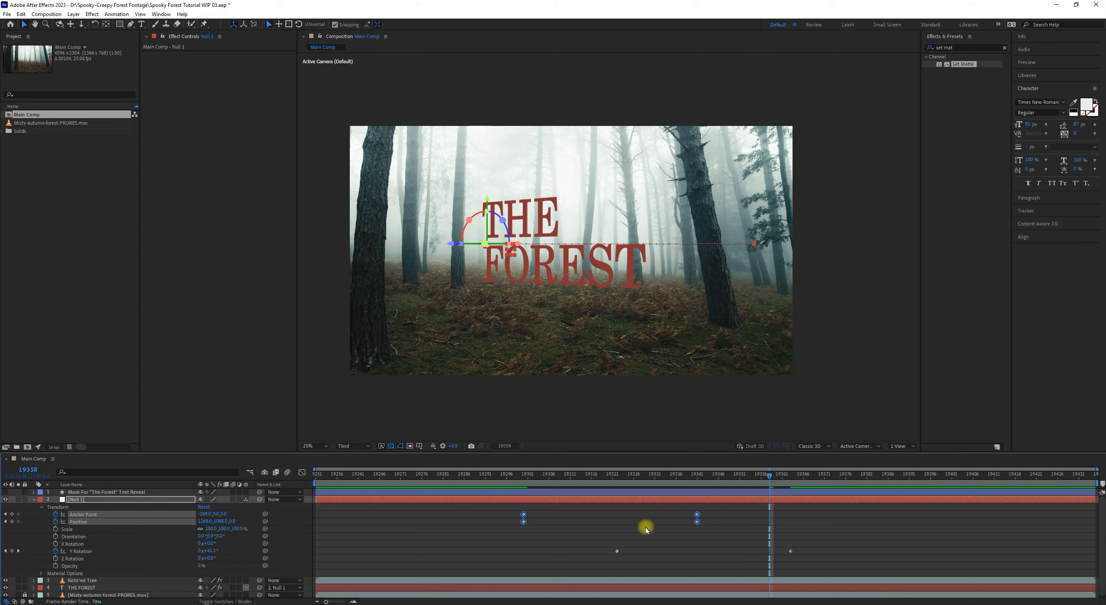
pyautogui.moveTo(580, 540); pyautogui.dragTo(800, 568)
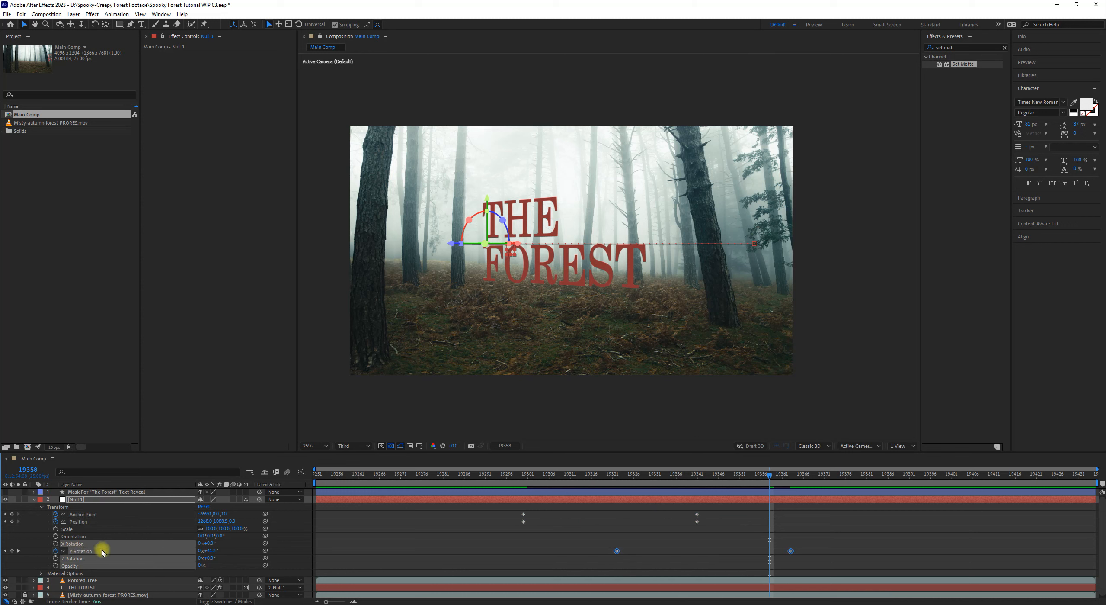
pyautogui.click(348, 560)
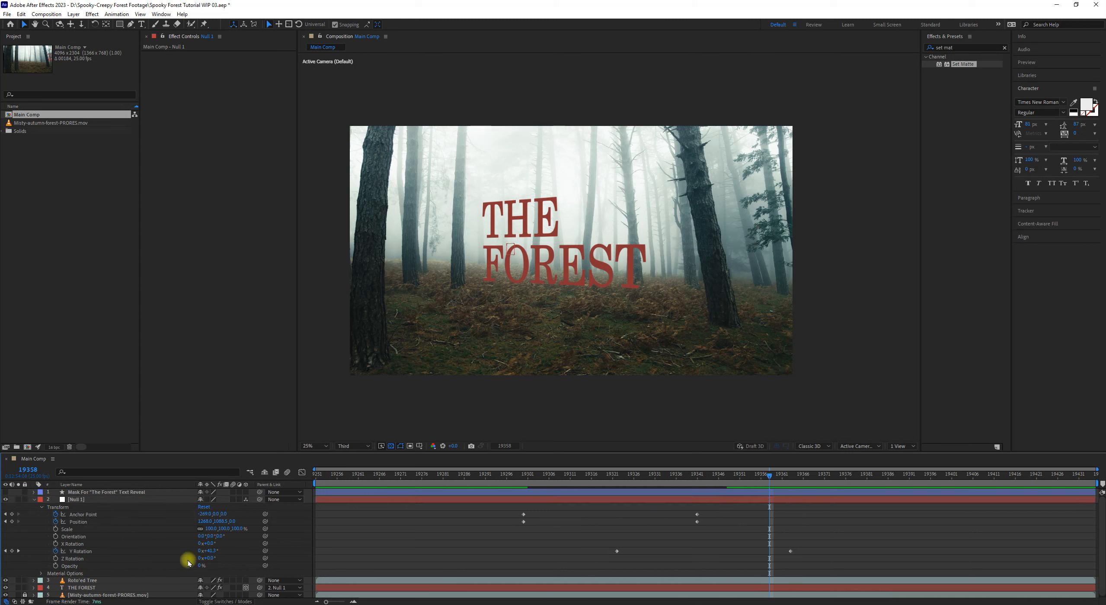
pyautogui.click(142, 550)
pyautogui.moveTo(581, 538); pyautogui.dragTo(878, 575)
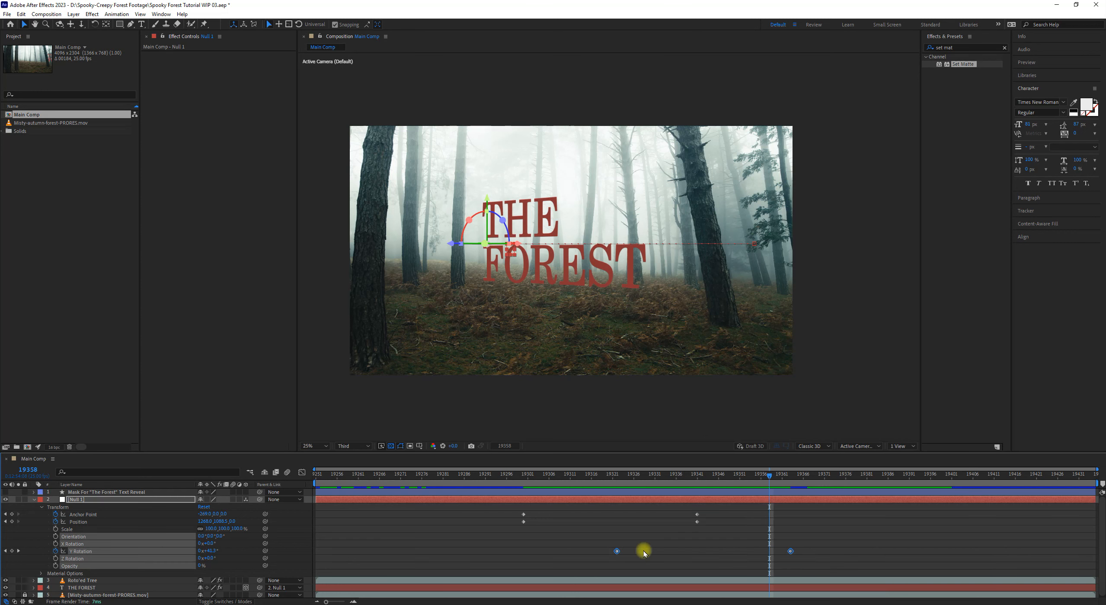
pyautogui.click(520, 473)
pyautogui.moveTo(522, 476); pyautogui.dragTo(487, 492)
pyautogui.press('space')
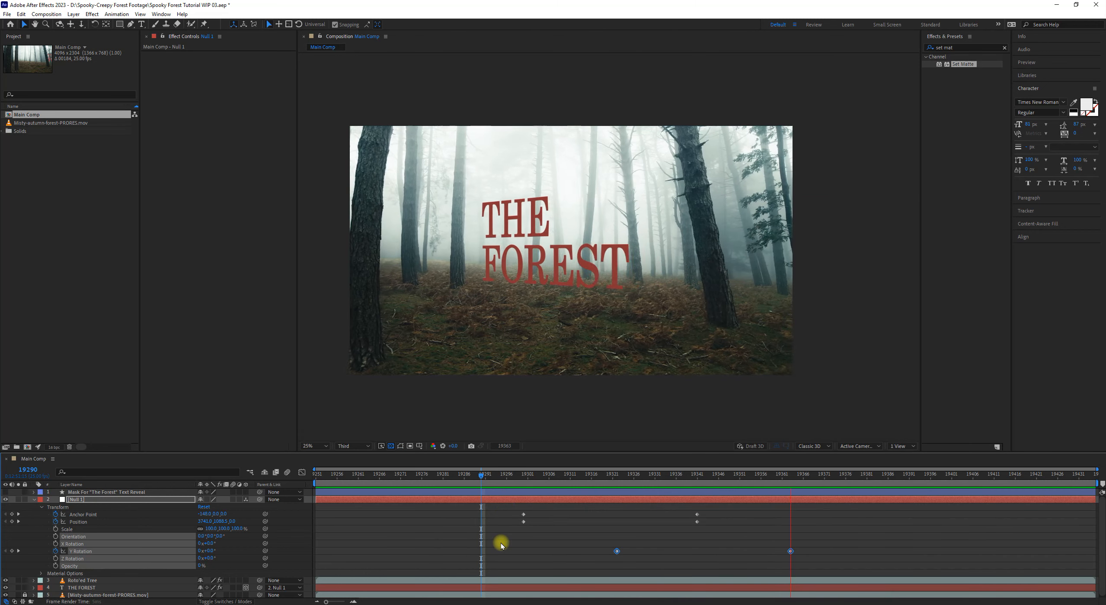
pyautogui.press('space')
pyautogui.click(627, 540)
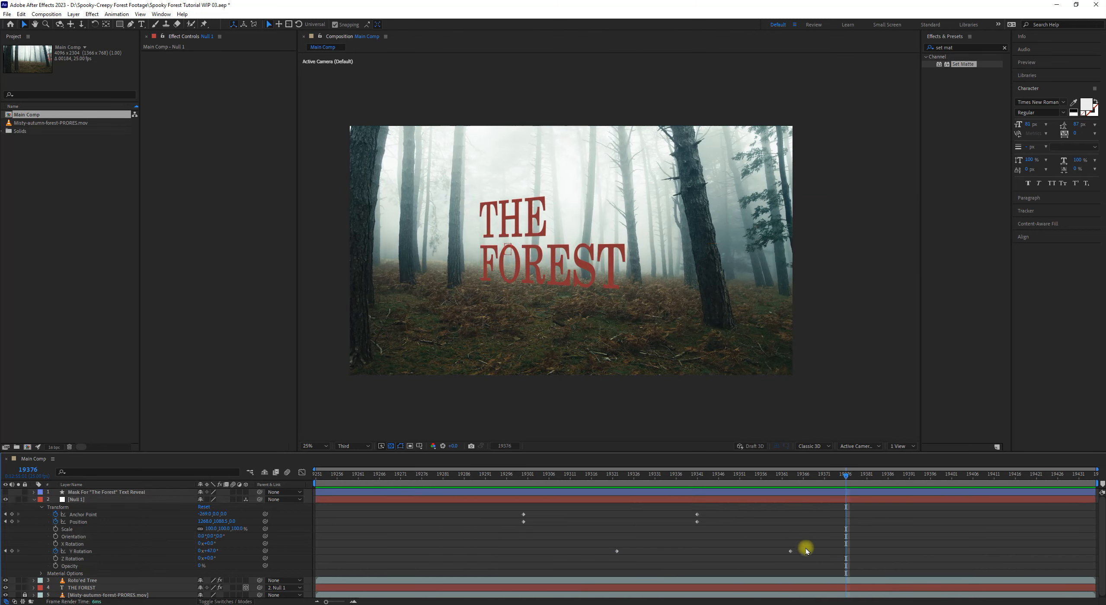
# - Move only Null 1's second Y Rotation keyframe to about frame 19356 and preview the text reveal
pyautogui.moveTo(790, 551); pyautogui.dragTo(761, 554)
pyautogui.hotkey('ctrl', 'z')
pyautogui.moveTo(582, 471); pyautogui.dragTo(626, 479)
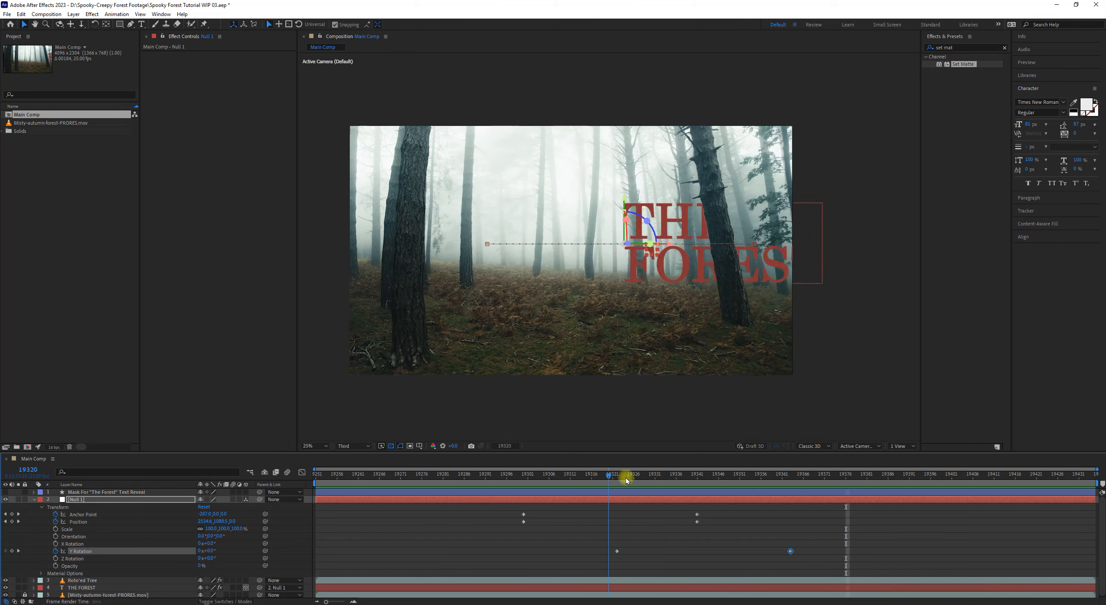
pyautogui.click(800, 552)
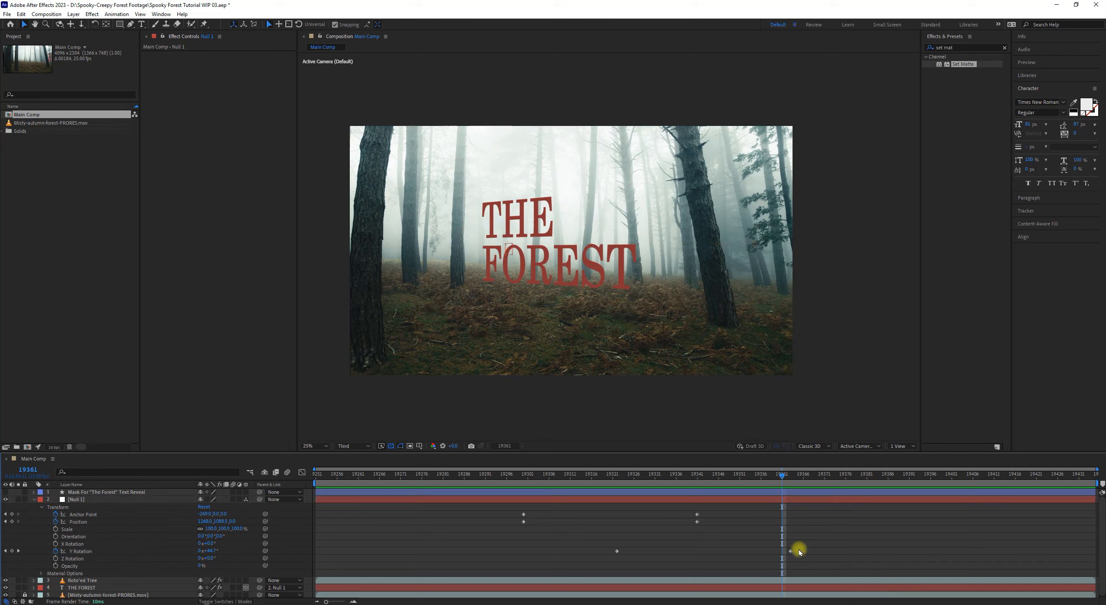
pyautogui.click(791, 551)
pyautogui.moveTo(792, 552); pyautogui.dragTo(761, 550)
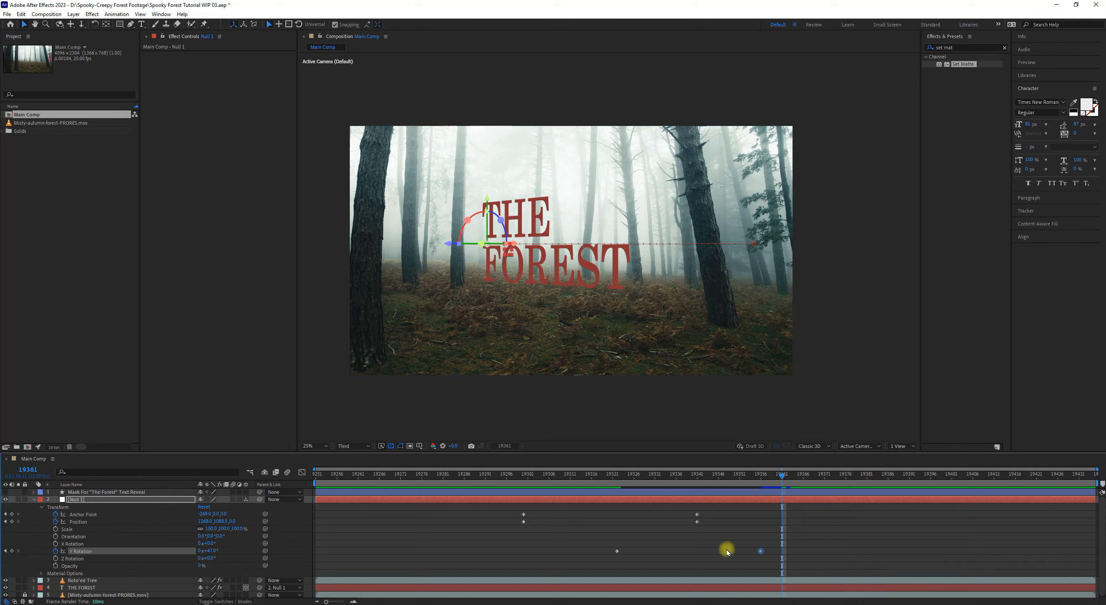
pyautogui.click(488, 483)
pyautogui.press('space')
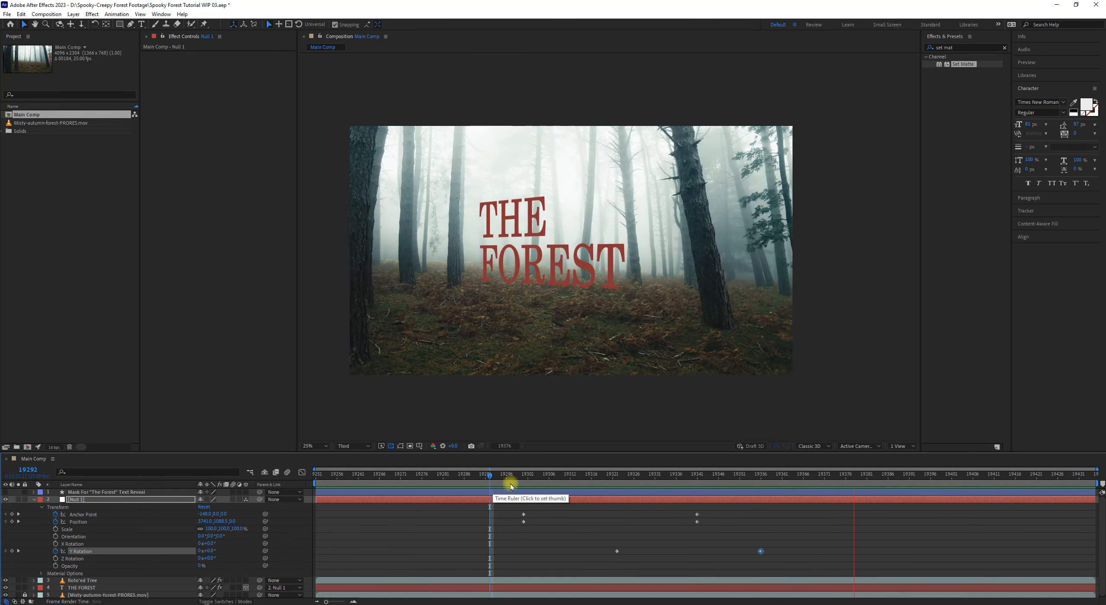
pyautogui.click(511, 484)
pyautogui.press('space')
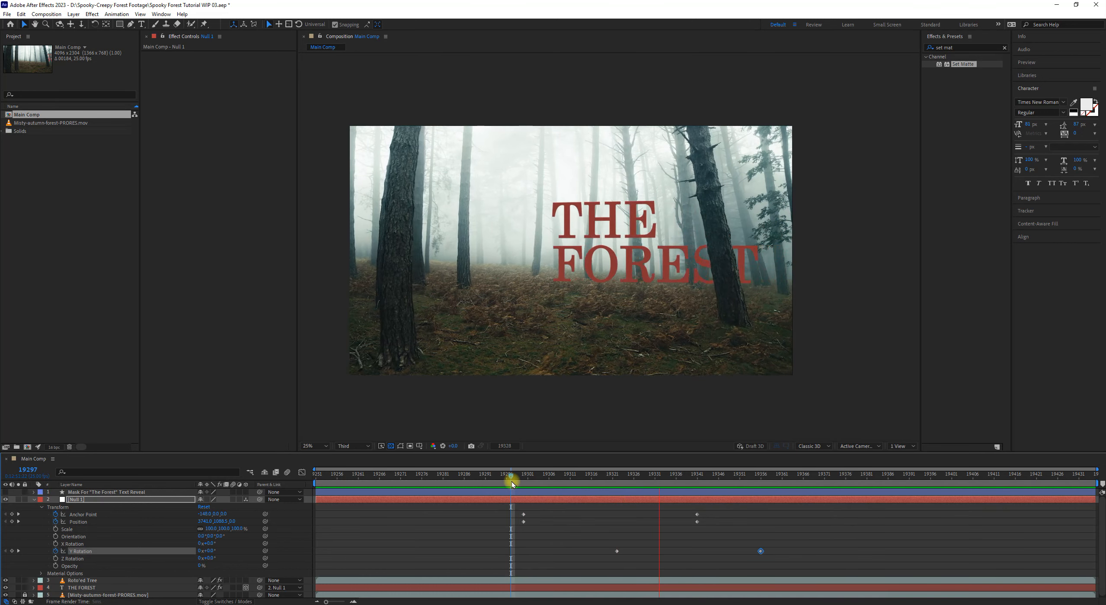
pyautogui.press('space')
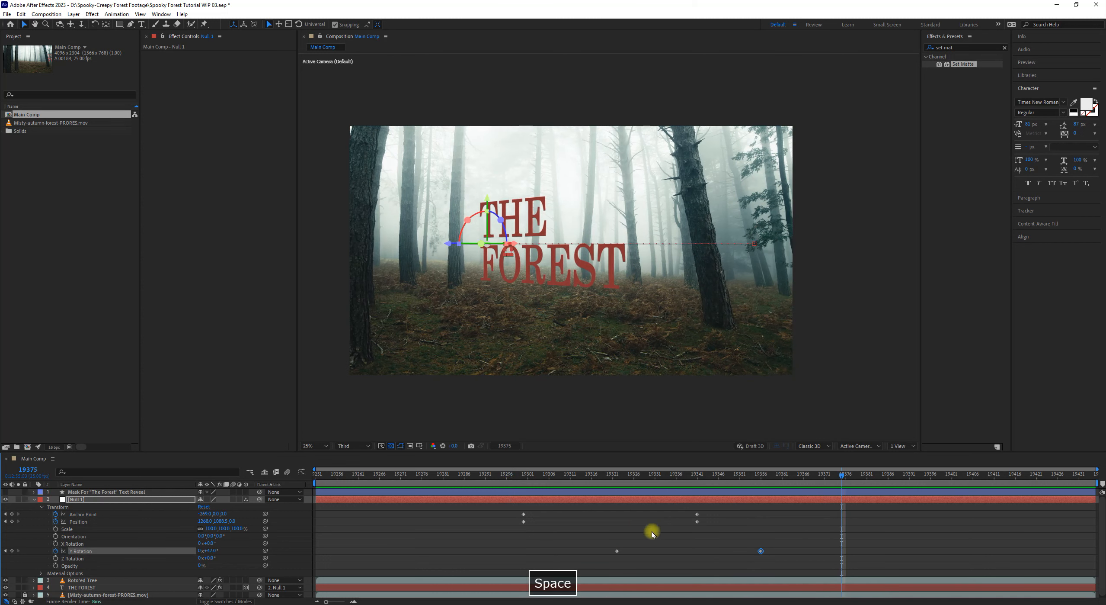
# - Shift both of Null 1's Y Rotation keyframes to about frames 19316 and 19350 and review the resulting motion
pyautogui.moveTo(592, 539); pyautogui.dragTo(787, 567)
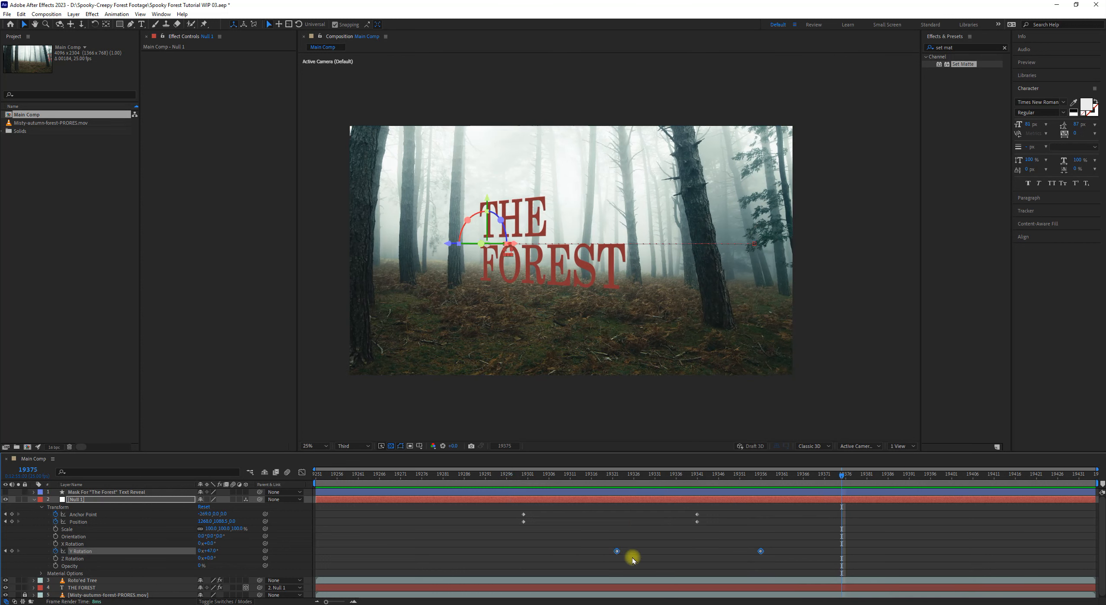
pyautogui.moveTo(614, 553)
pyautogui.mouseDown()
pyautogui.moveTo(591, 553)
pyautogui.moveTo(599, 563)
pyautogui.mouseUp()
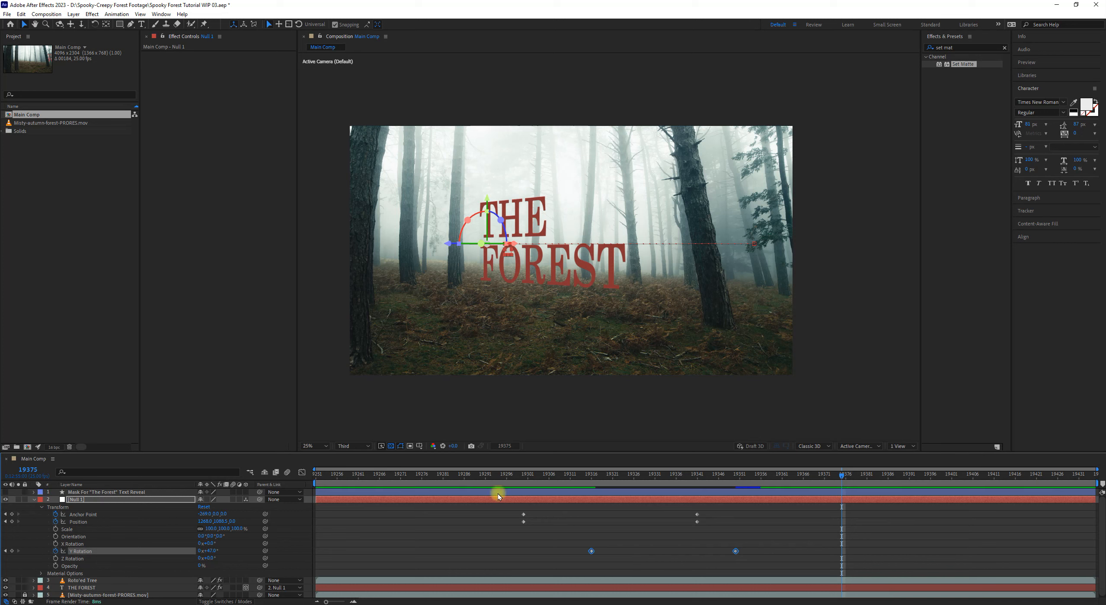
pyautogui.click(515, 477)
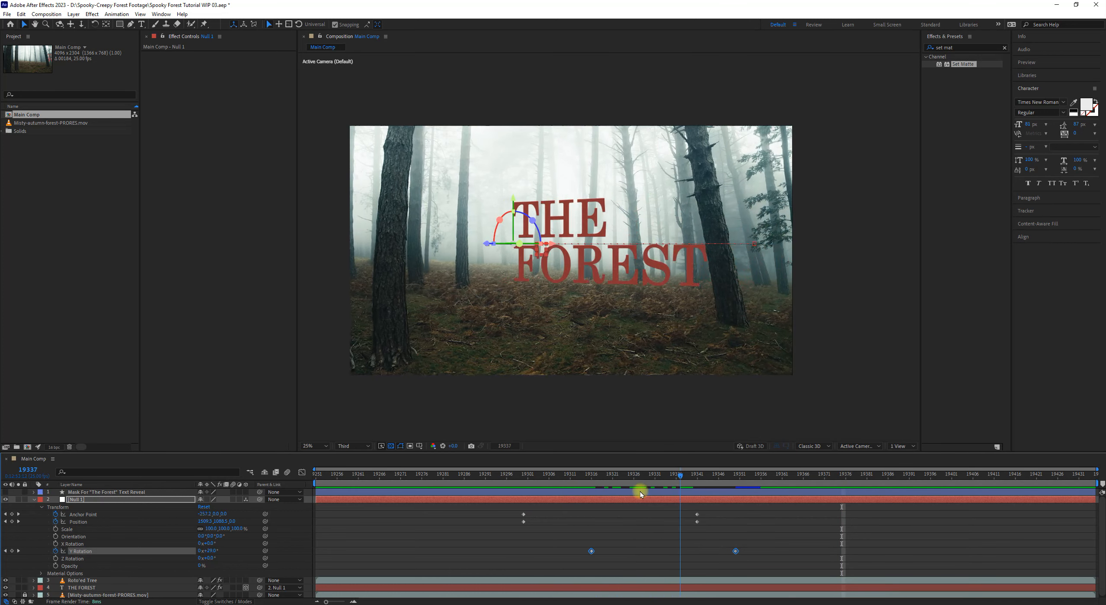
# - Preview the text reveal from about frame 19295 with the current Null 1 keyframe timing
pyautogui.click(576, 487)
pyautogui.click(623, 551)
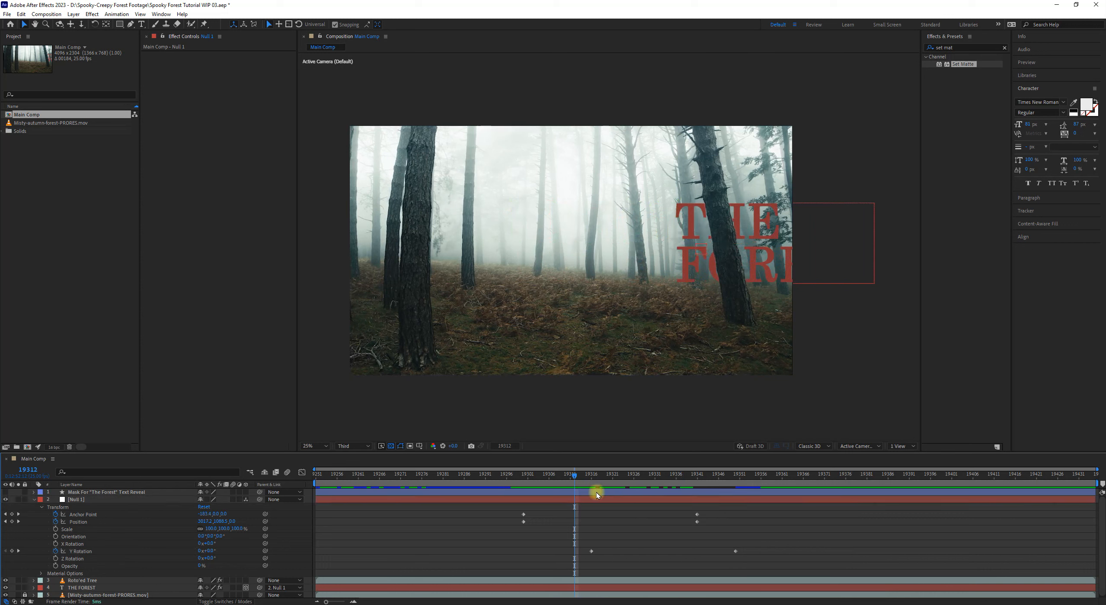
pyautogui.press('space')
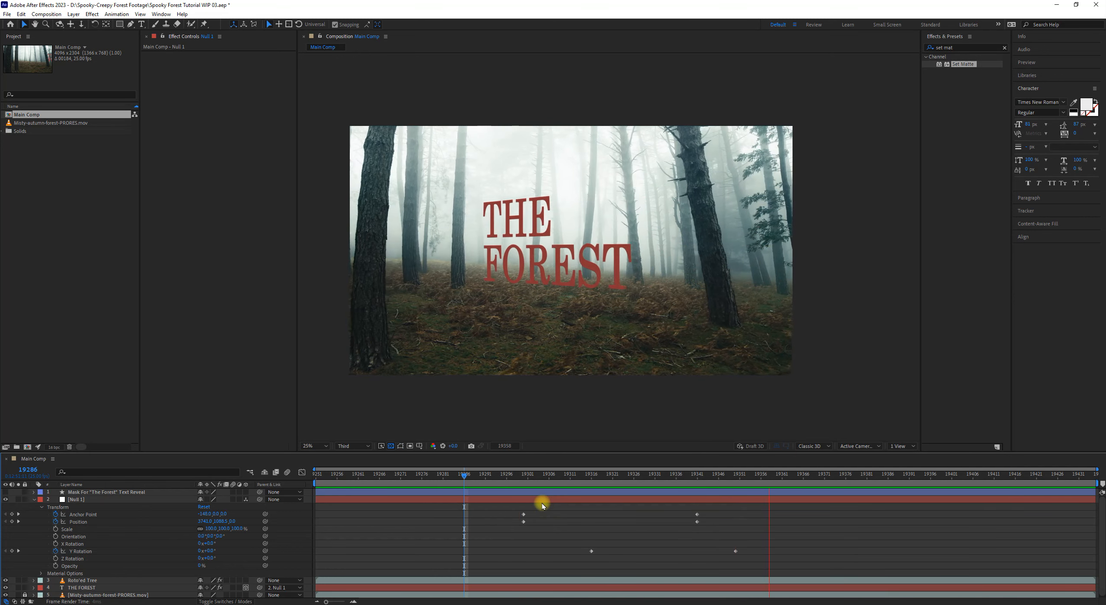
pyautogui.click(502, 475)
pyautogui.press('space')
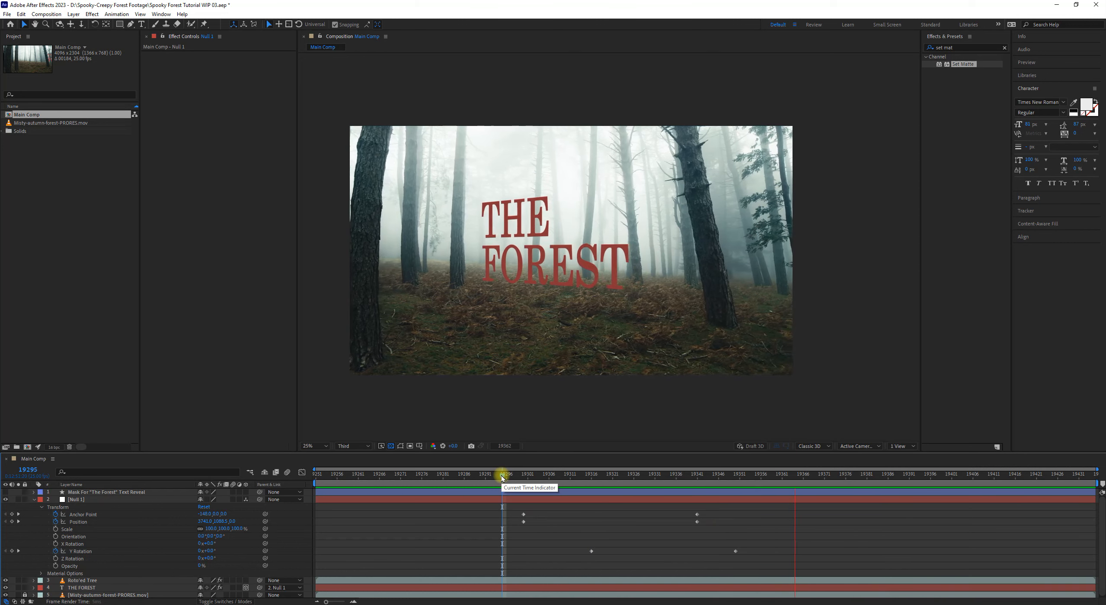
pyautogui.press('space')
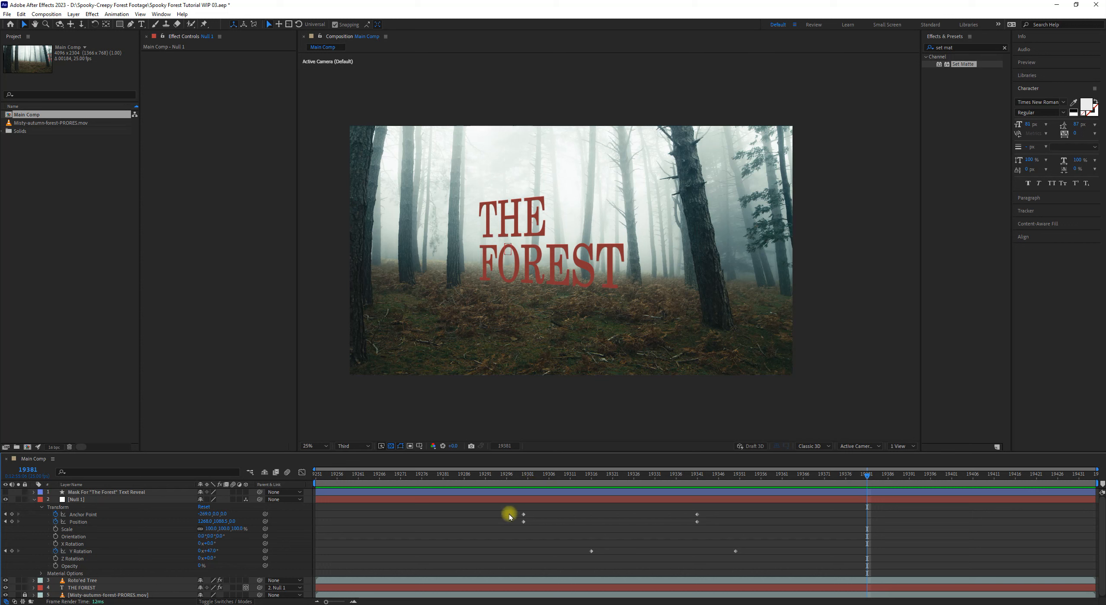
# - Apply Easy Ease to all of Null 1's Anchor Point, Position and Y Rotation keyframes and preview the motion from frame 19296
pyautogui.moveTo(499, 508); pyautogui.dragTo(779, 558)
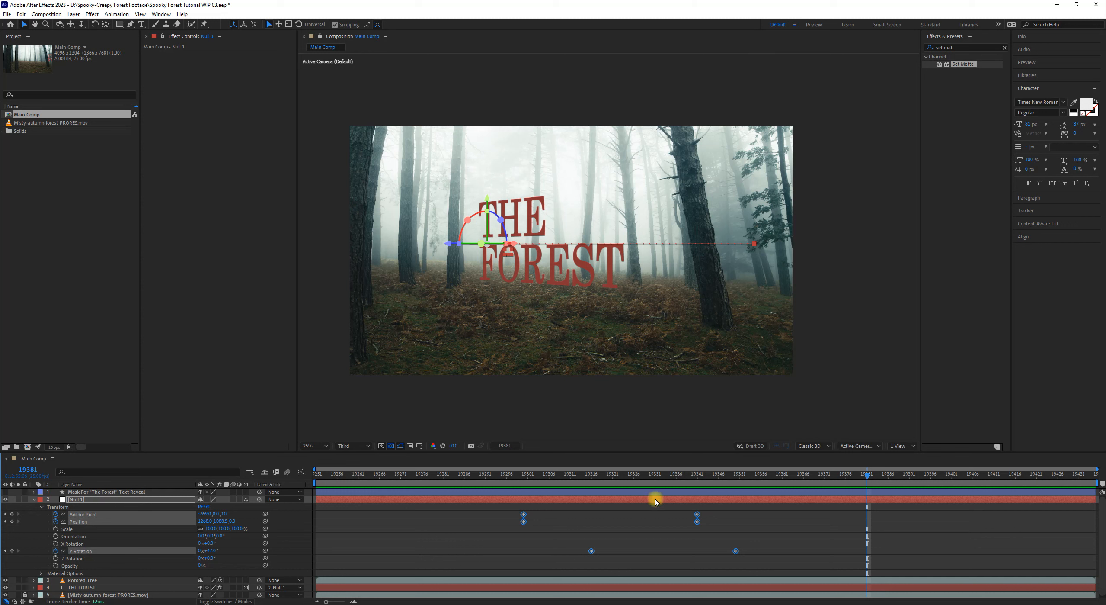
pyautogui.rightClick(698, 521)
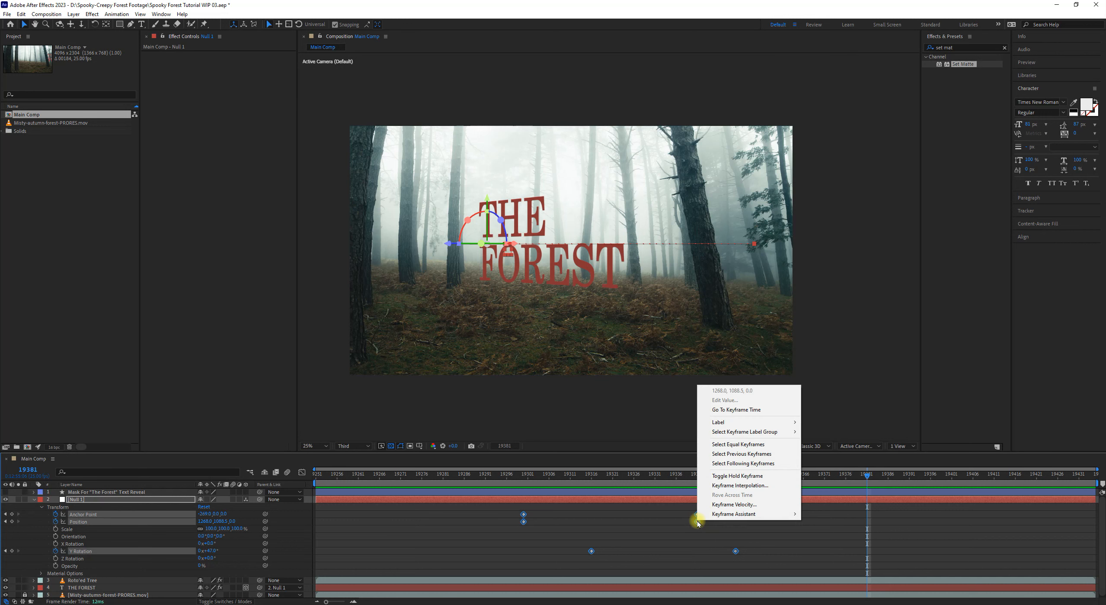
pyautogui.moveTo(726, 516)
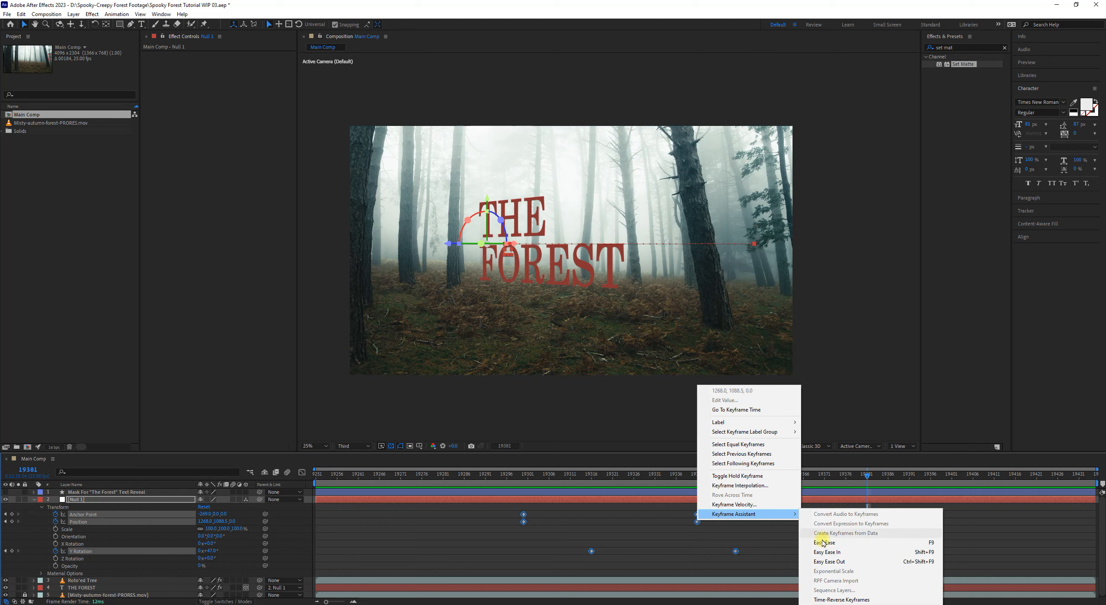
pyautogui.click(916, 544)
pyautogui.click(847, 548)
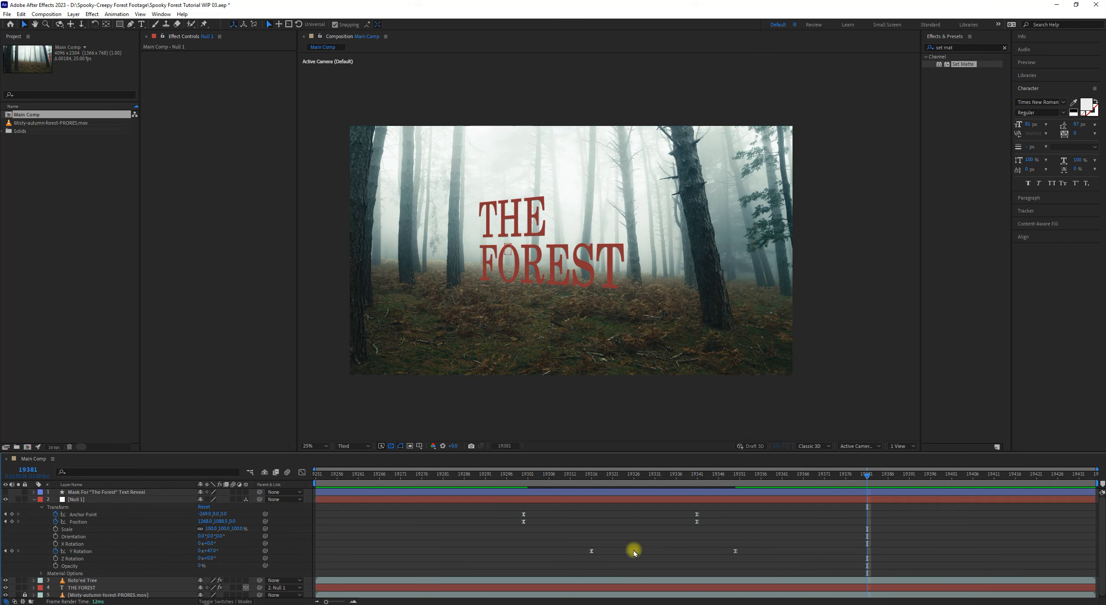
pyautogui.click(507, 478)
pyautogui.press('space')
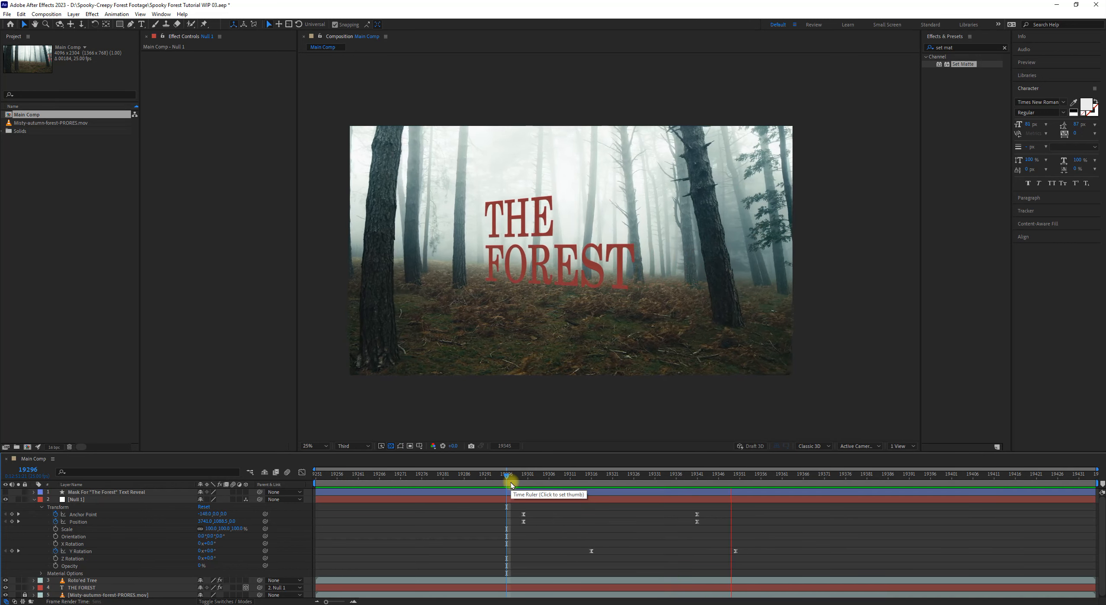
pyautogui.press('space')
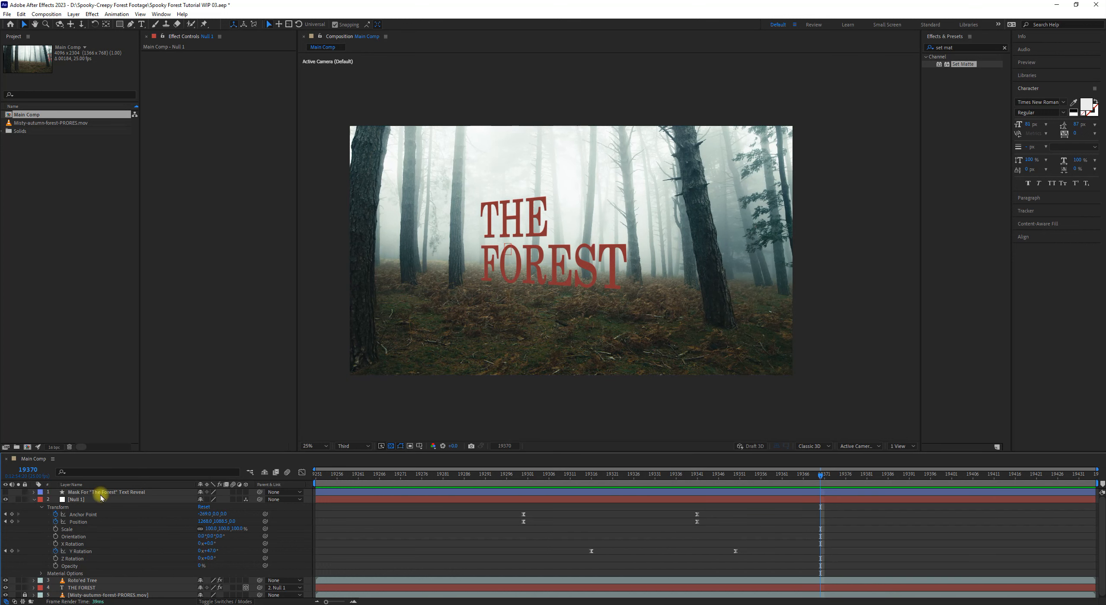
# - Enable motion blur for the composition and the THE FOREST text layer, and preview the blurred motion from frame 19288
pyautogui.moveTo(154, 452); pyautogui.dragTo(153, 419)
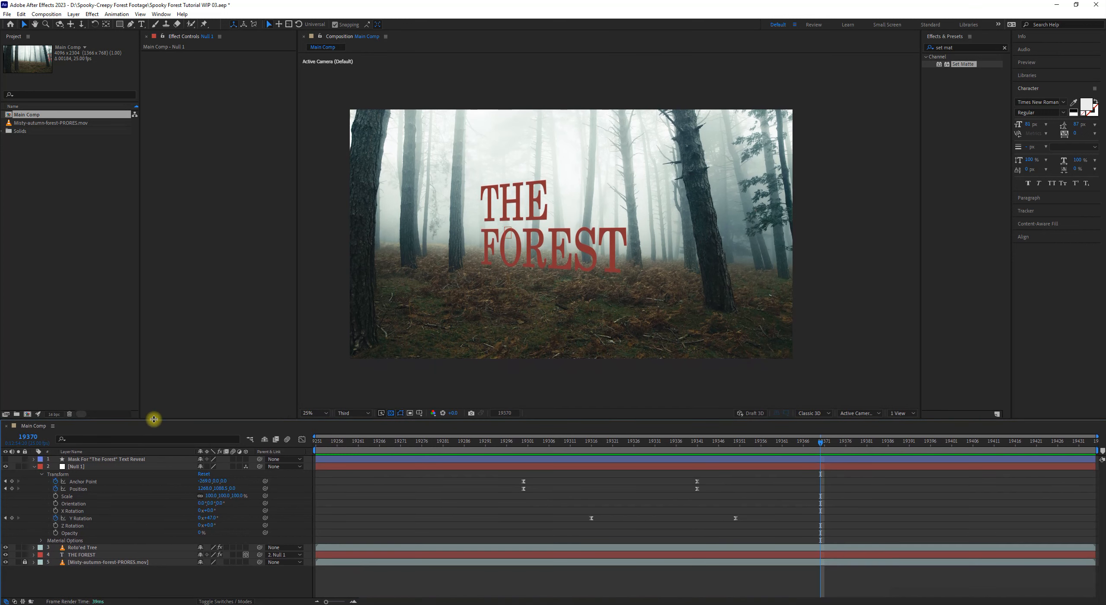
pyautogui.click(137, 554)
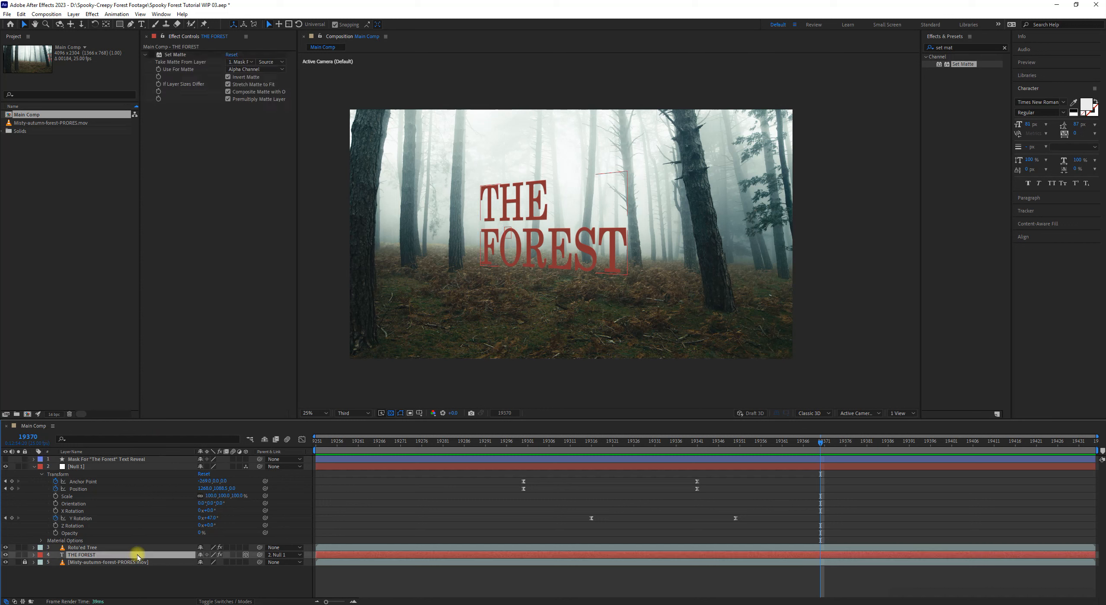
pyautogui.click(80, 466)
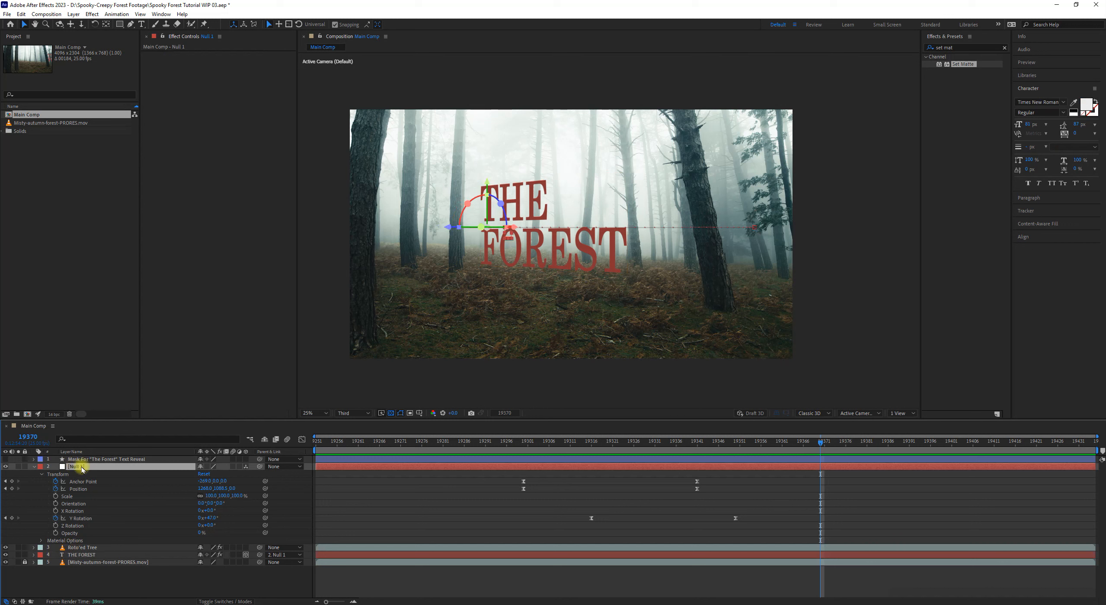
pyautogui.click(102, 554)
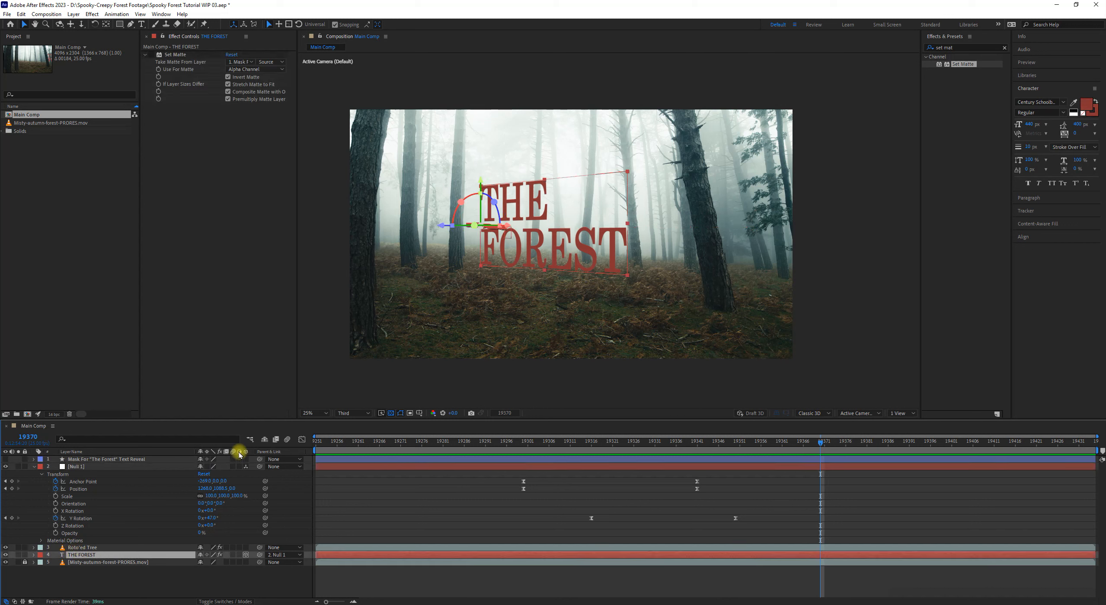
pyautogui.click(233, 554)
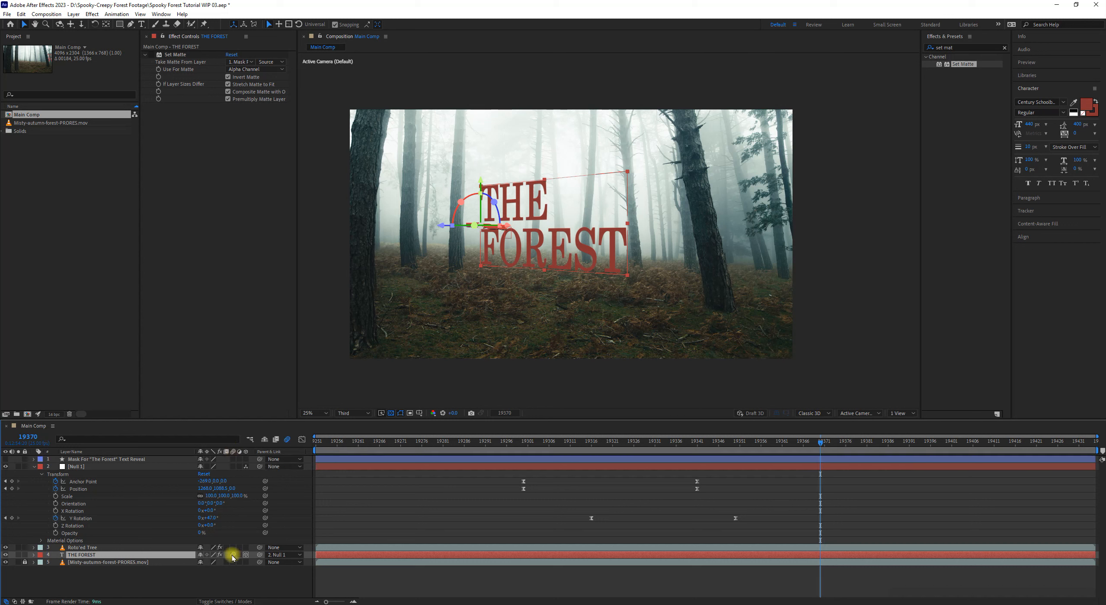
pyautogui.click(615, 440)
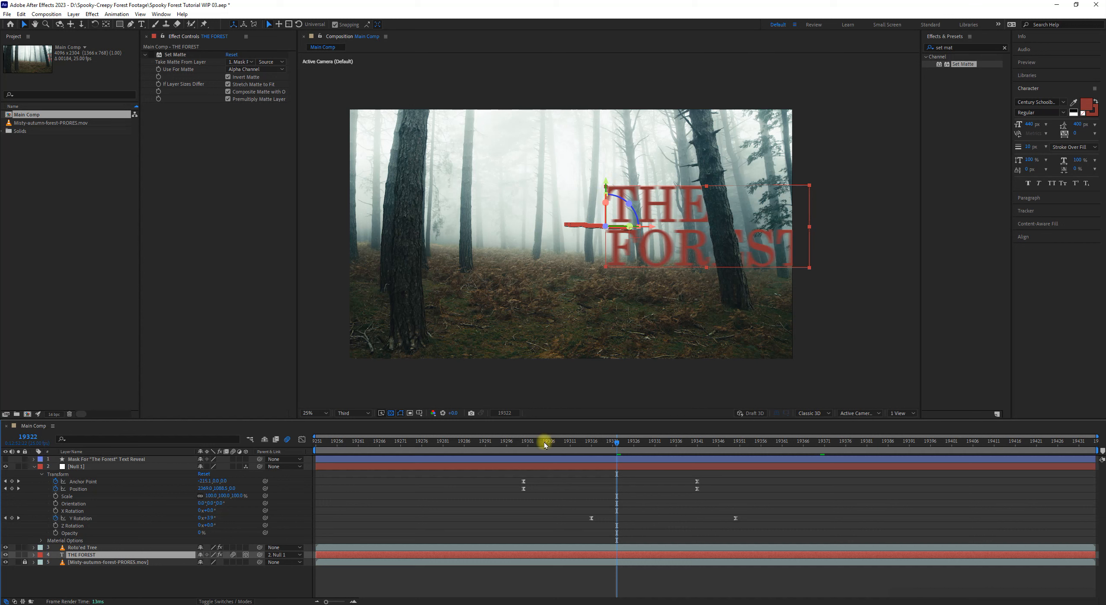
pyautogui.moveTo(545, 444); pyautogui.dragTo(474, 440)
pyautogui.press('space')
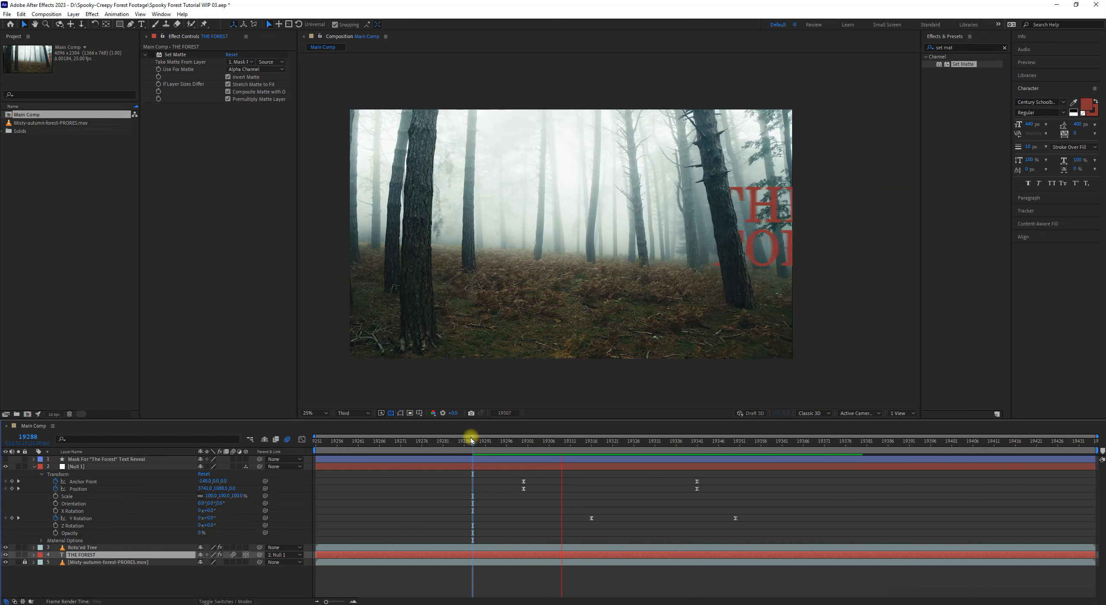
pyautogui.press('space')
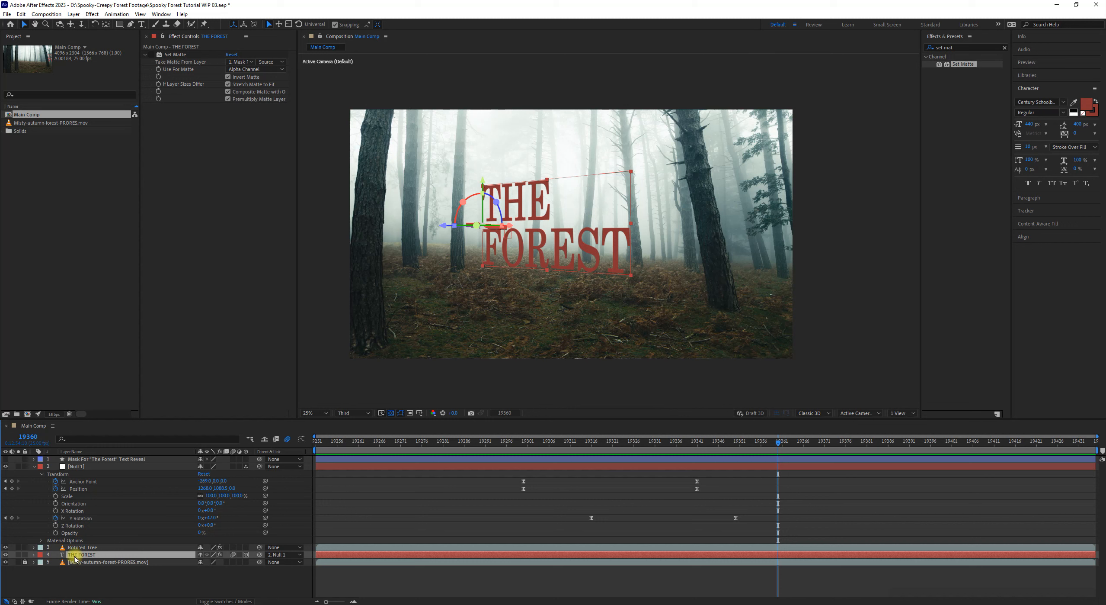
# - Turn the Set Matte effect on THE FOREST back on and preview the masked text reveal from about frame 19292
pyautogui.click(151, 54)
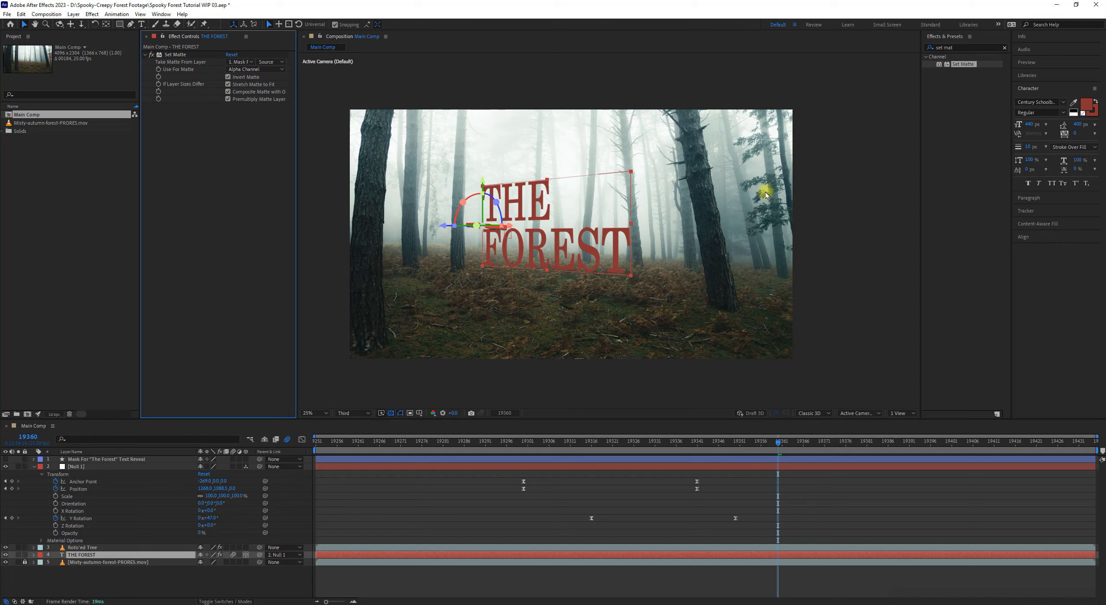
pyautogui.click(511, 441)
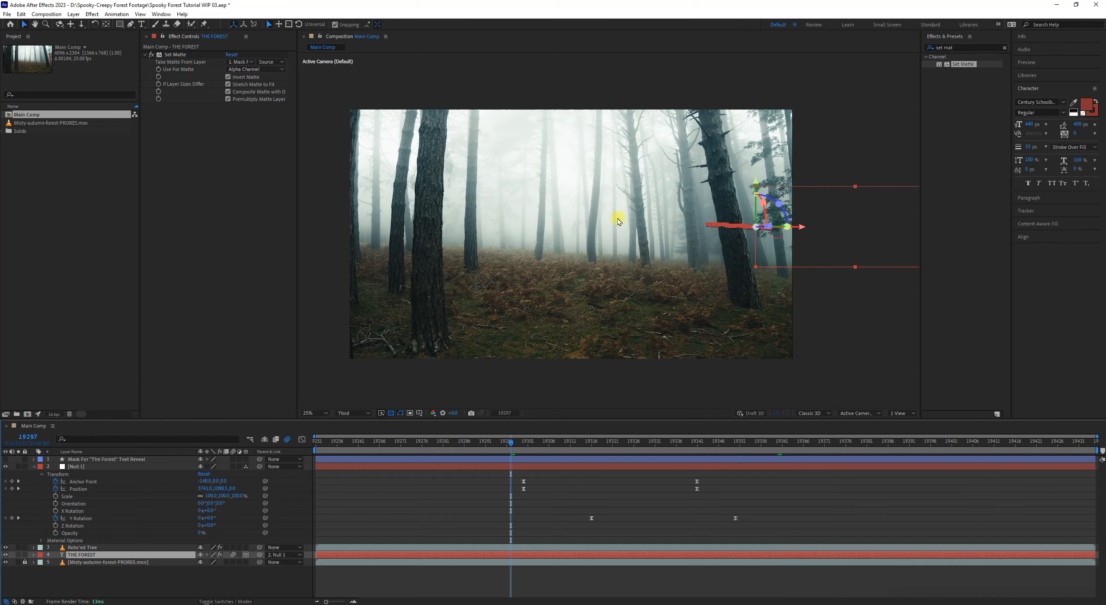
pyautogui.press('space')
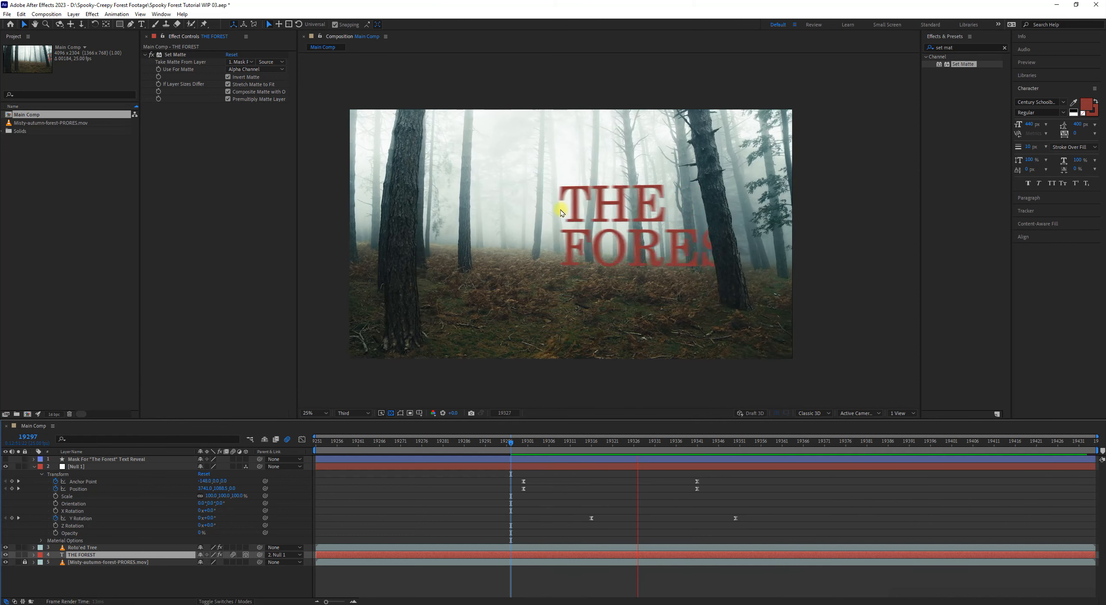
pyautogui.press('space')
pyautogui.moveTo(521, 447); pyautogui.dragTo(490, 444)
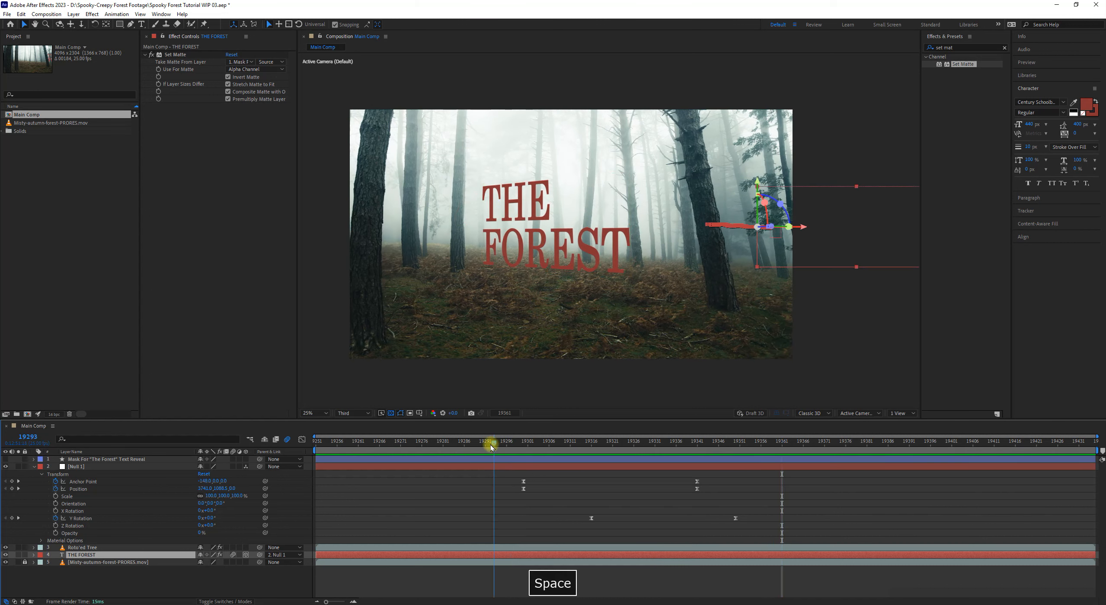
pyautogui.press('space')
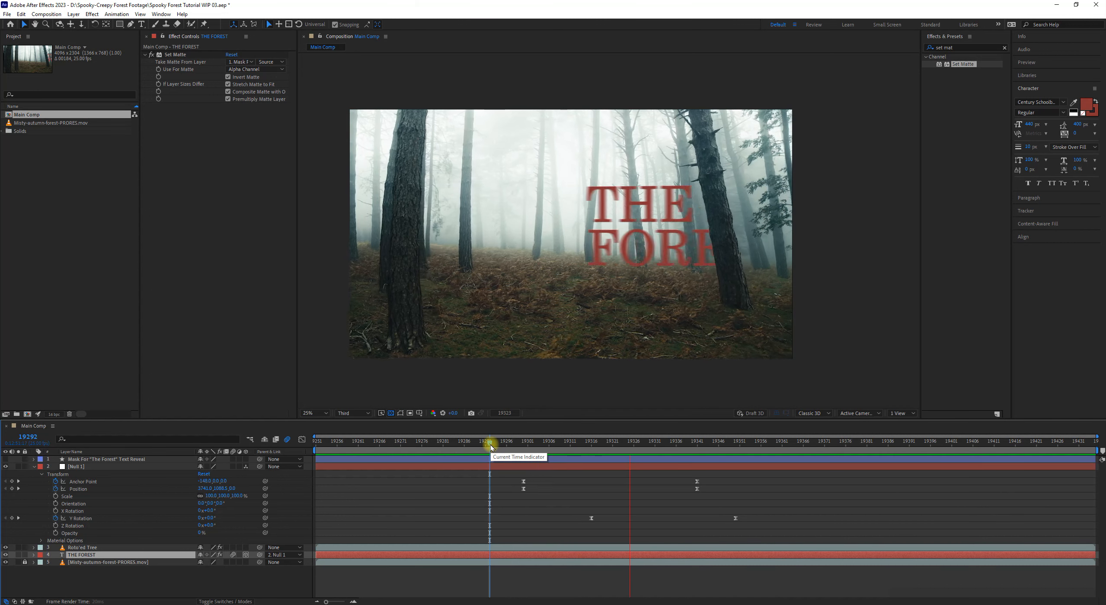
pyautogui.press('space')
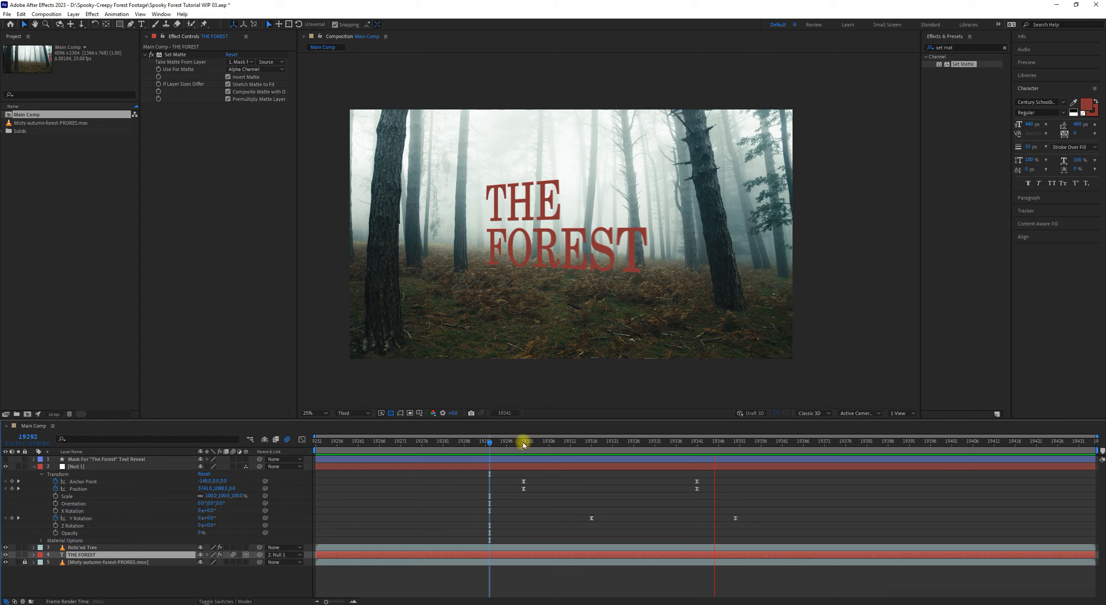
# - Move Null 1's first Anchor Point and Position keyframes to about frame 19288 and preview the reveal from frame 19280
pyautogui.moveTo(524, 444); pyautogui.dragTo(542, 492)
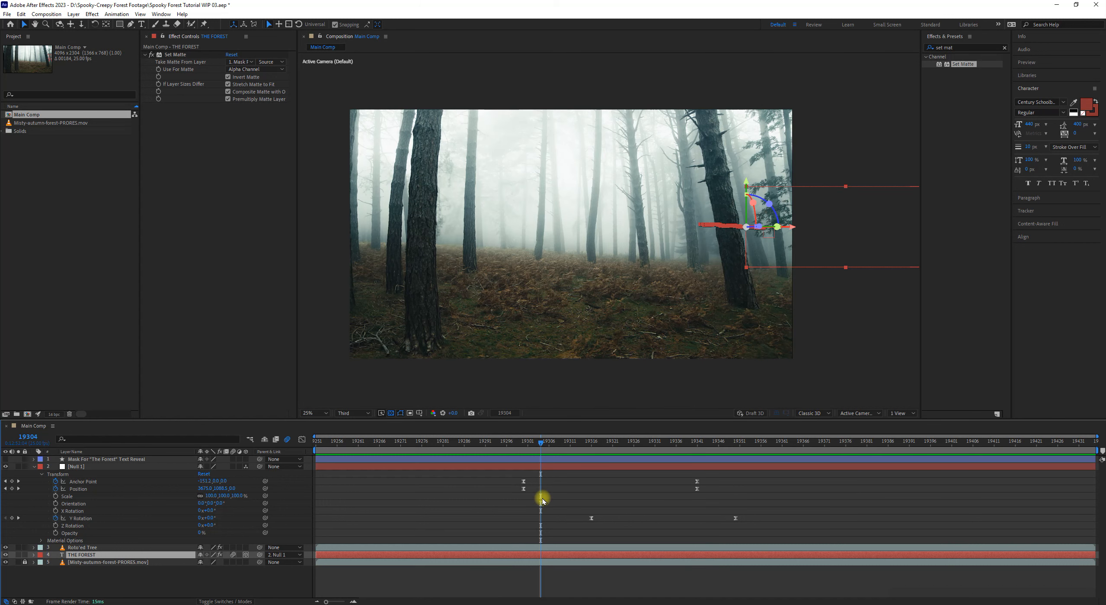
pyautogui.moveTo(531, 445); pyautogui.dragTo(521, 444)
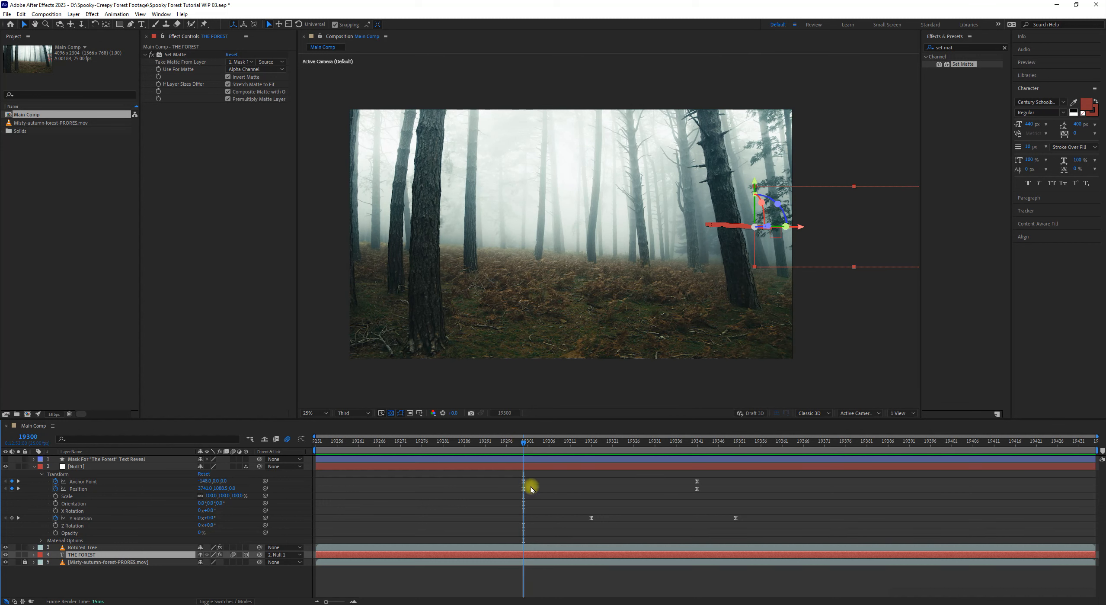
pyautogui.click(108, 466)
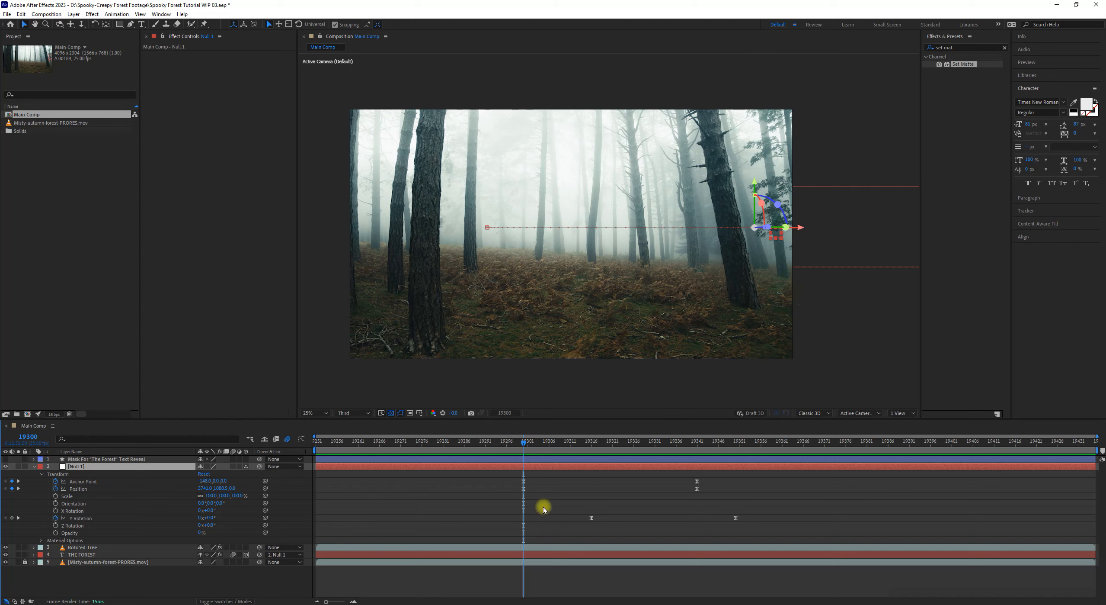
pyautogui.moveTo(545, 499); pyautogui.dragTo(502, 474)
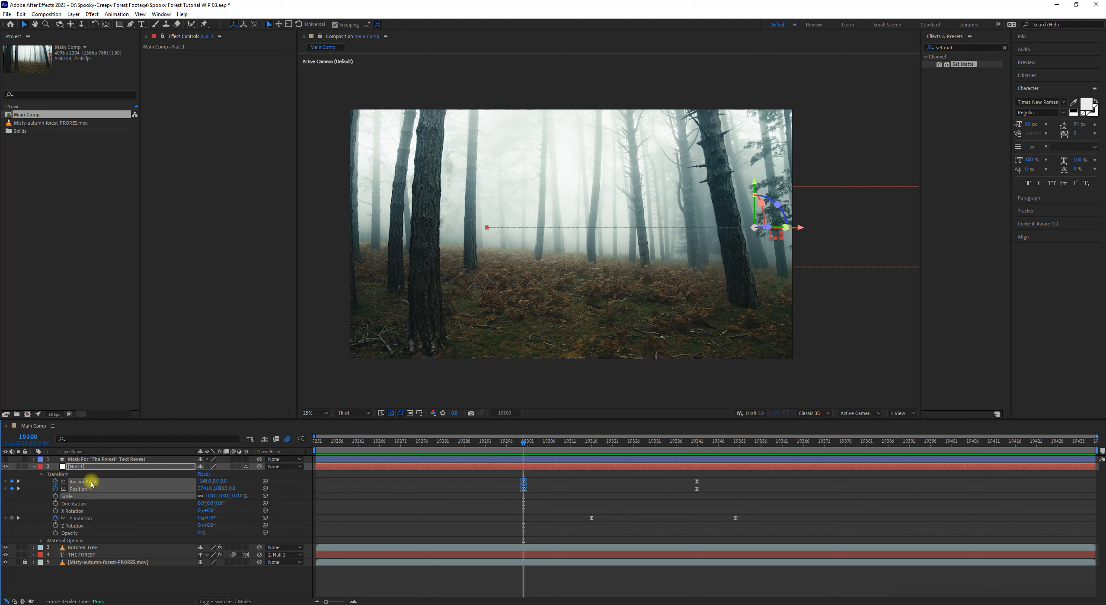
pyautogui.click(523, 481)
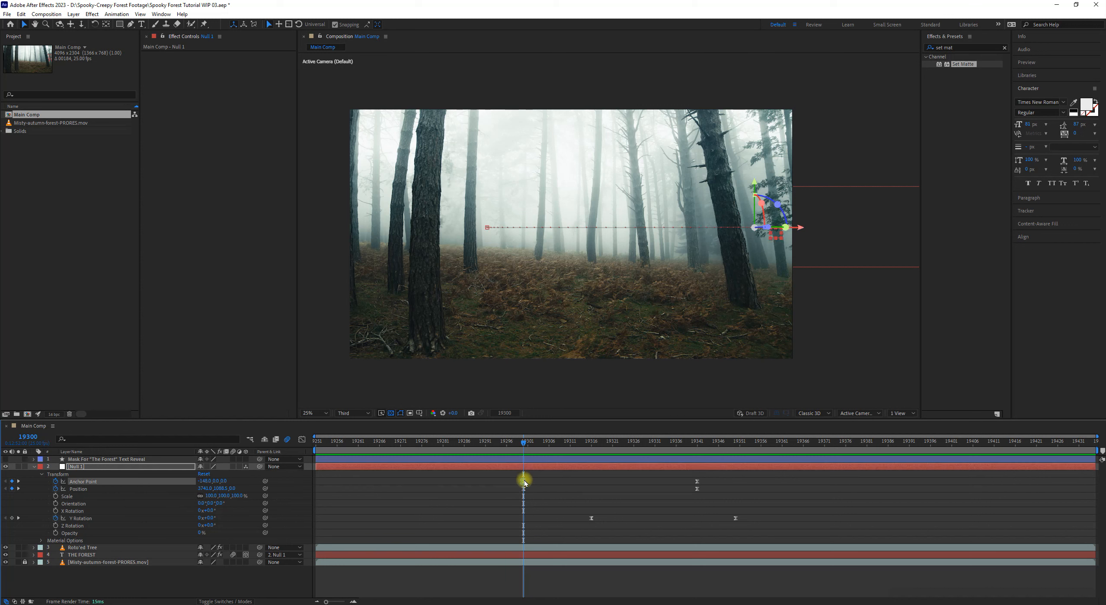
pyautogui.keyDown('shift'); pyautogui.click(524, 487); pyautogui.keyUp('shift')
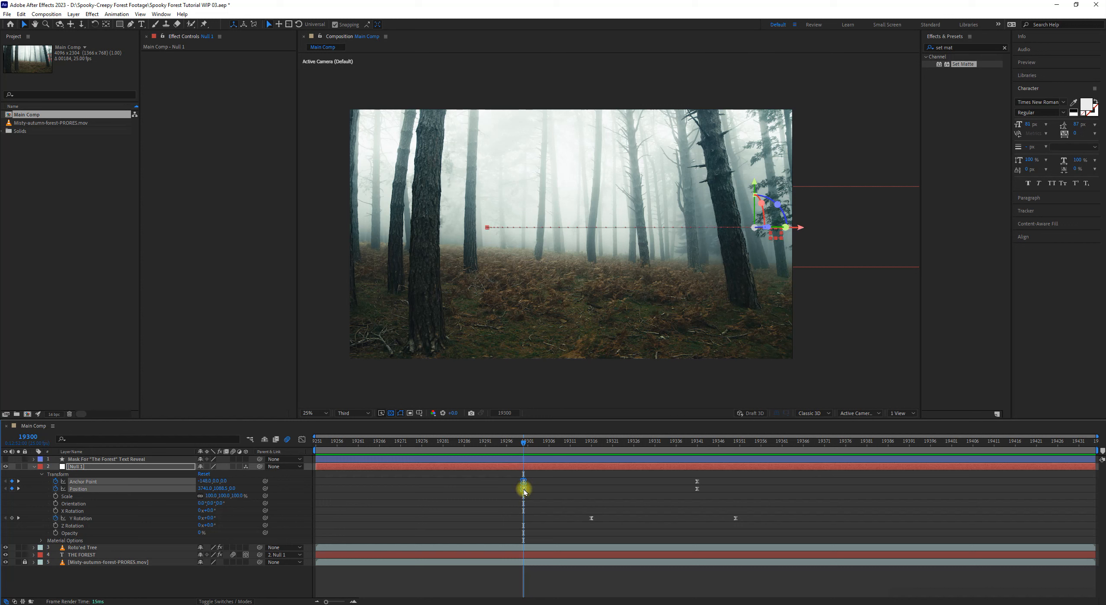
pyautogui.moveTo(524, 491); pyautogui.dragTo(475, 491)
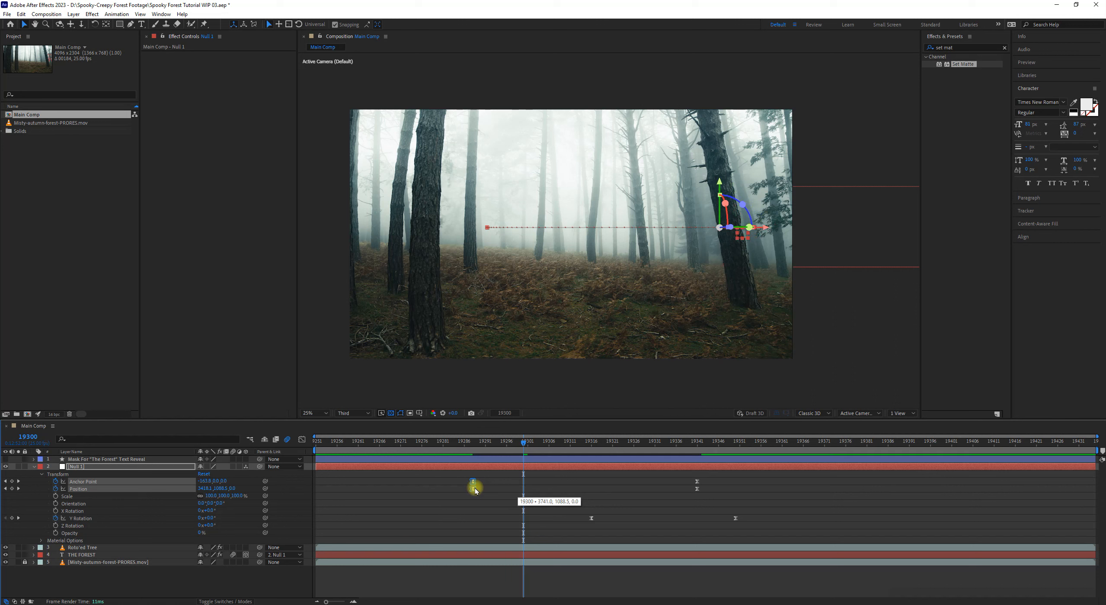
pyautogui.click(473, 448)
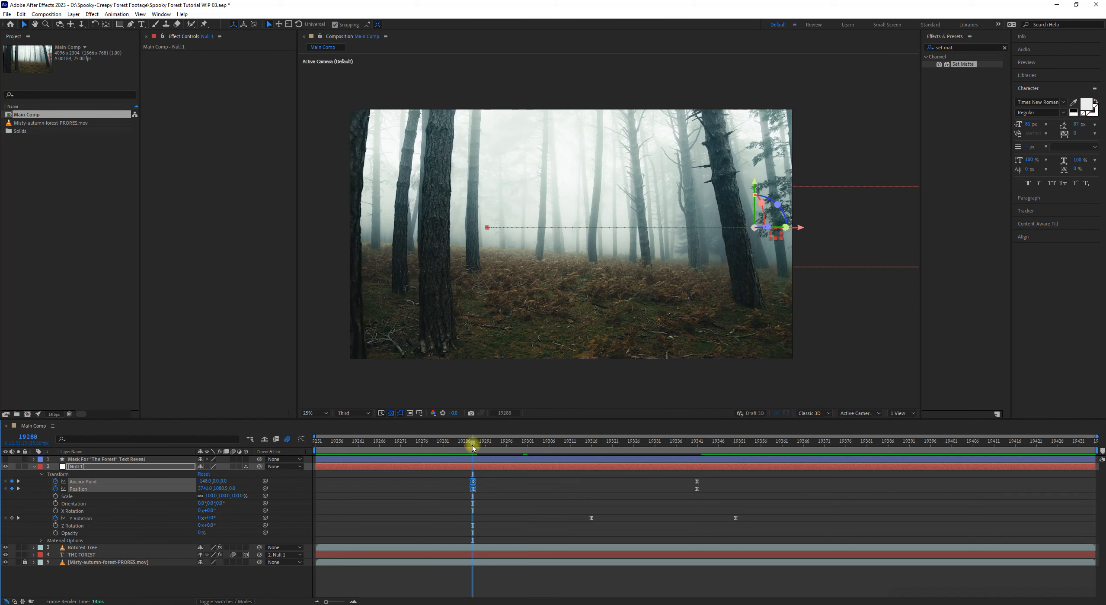
pyautogui.moveTo(475, 448); pyautogui.dragTo(453, 455)
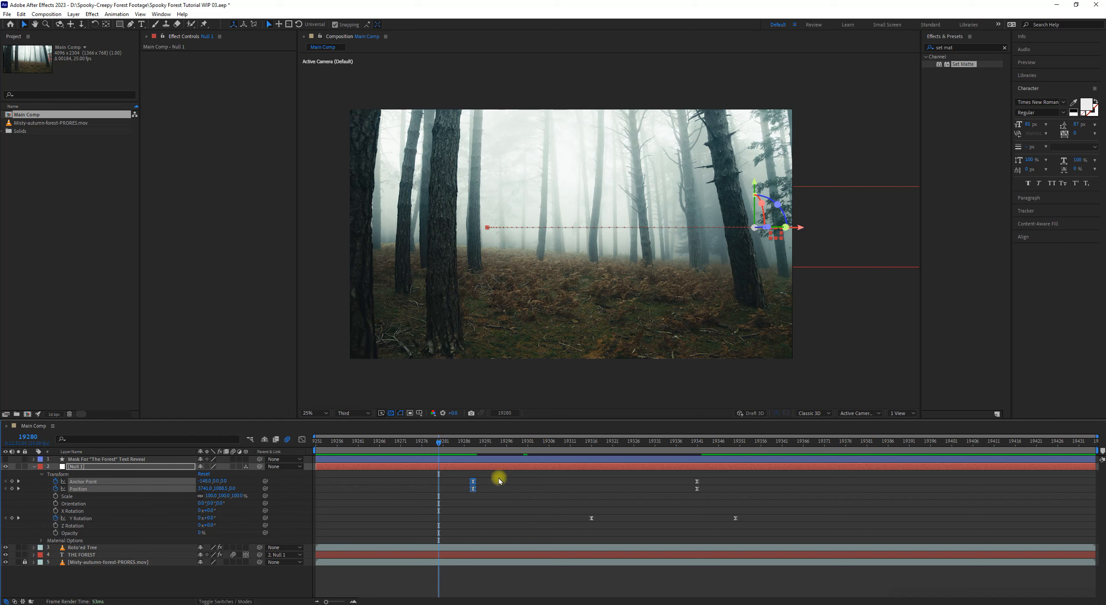
pyautogui.press('space')
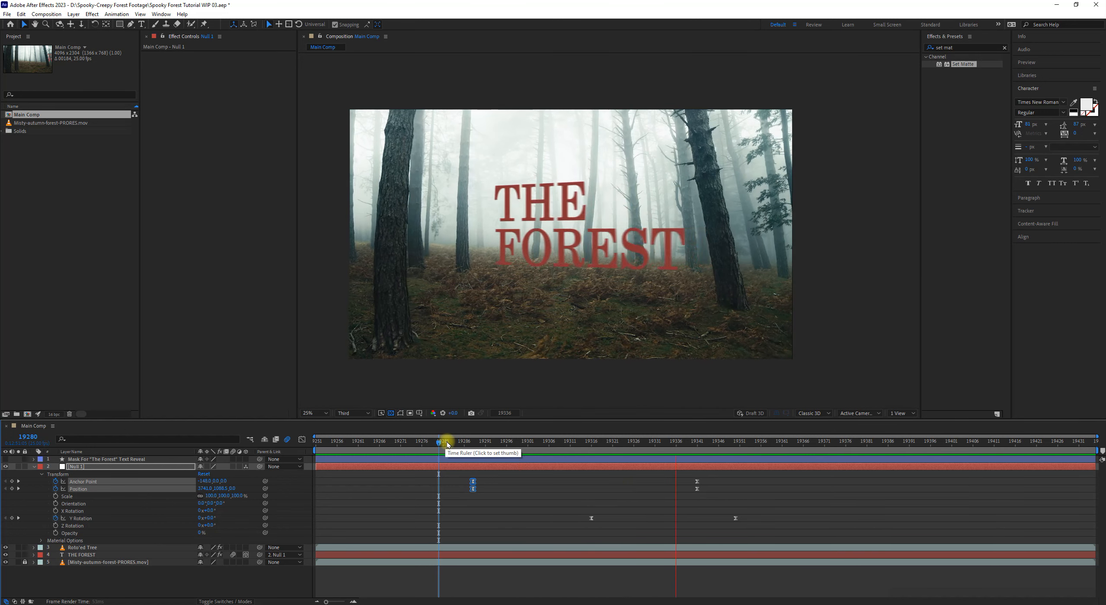
pyautogui.press('space')
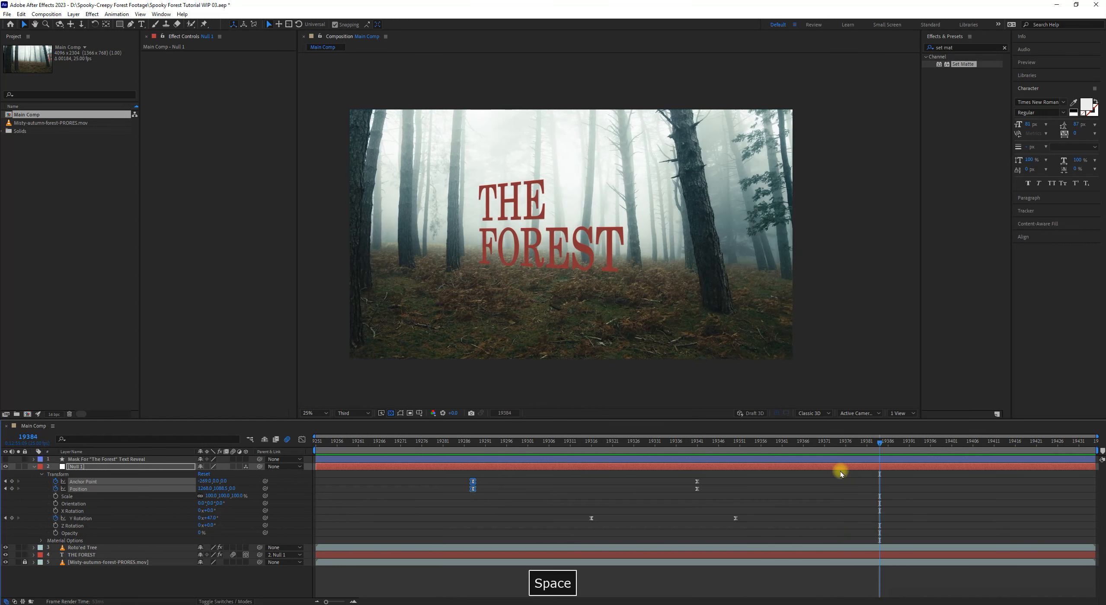
# - End the composition's work area at frame 19384 and preview the animation from the first frame
pyautogui.click(880, 441)
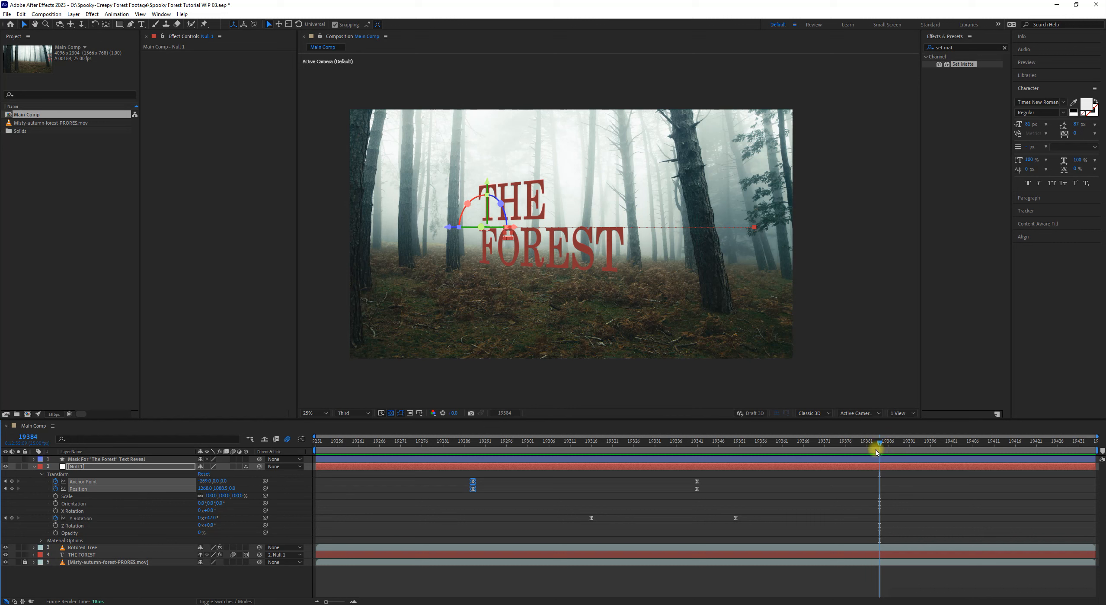
pyautogui.press('n')
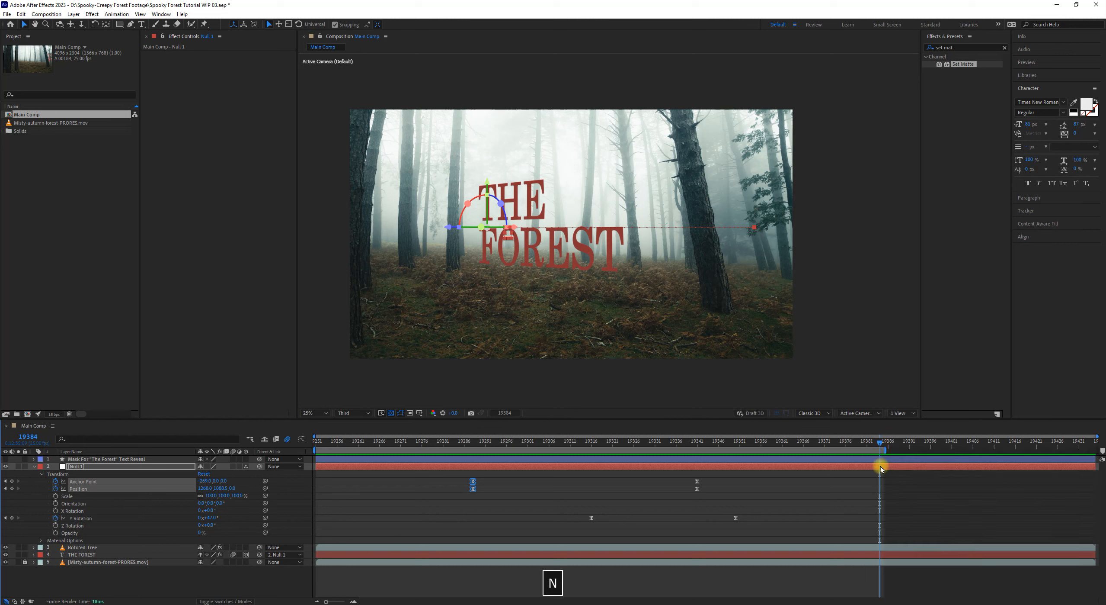
pyautogui.press('Home')
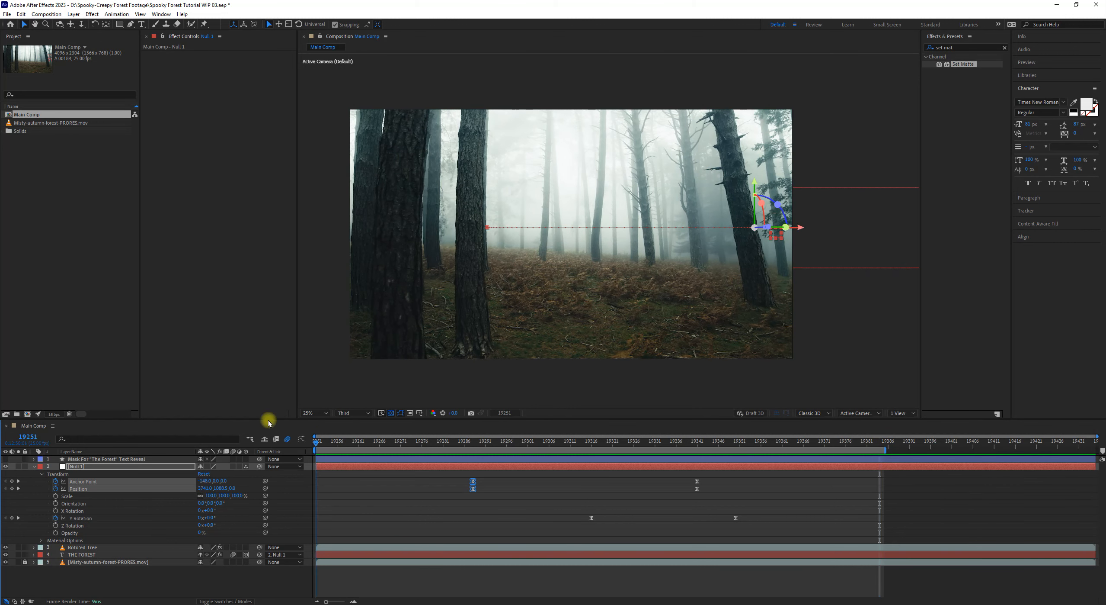
pyautogui.press('space')
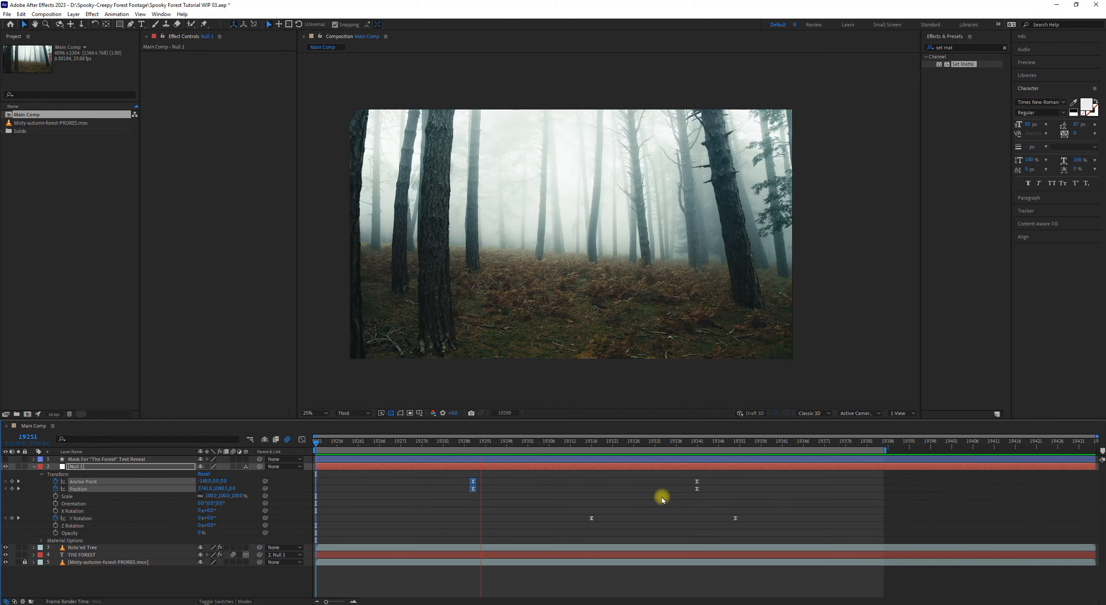
pyautogui.press('space')
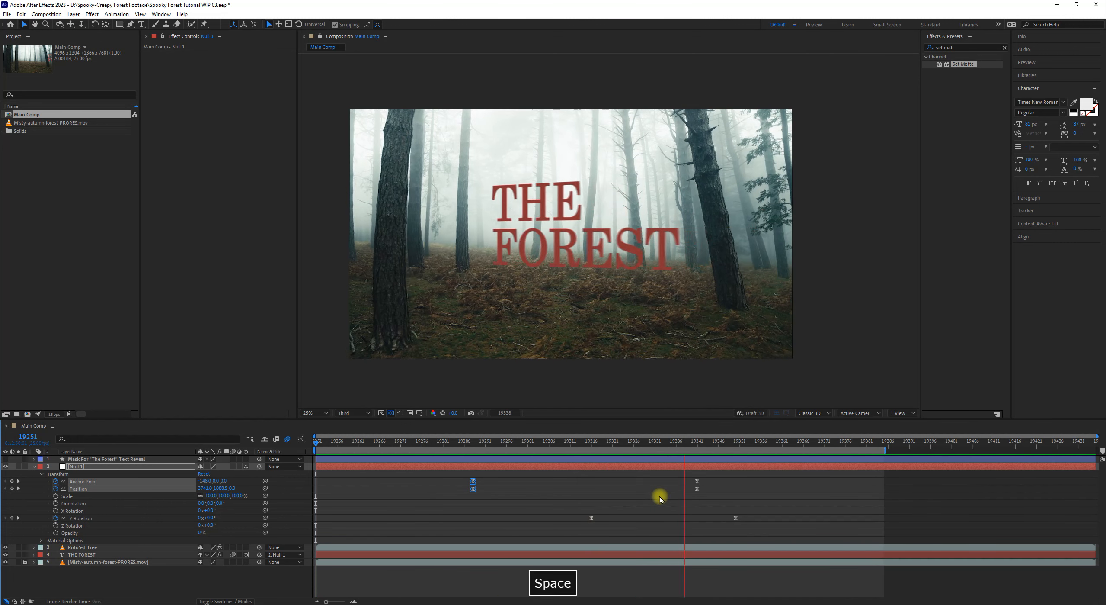
# - Move Null 1's first Y Rotation keyframe earlier to frame 19311
pyautogui.moveTo(609, 445); pyautogui.dragTo(568, 449)
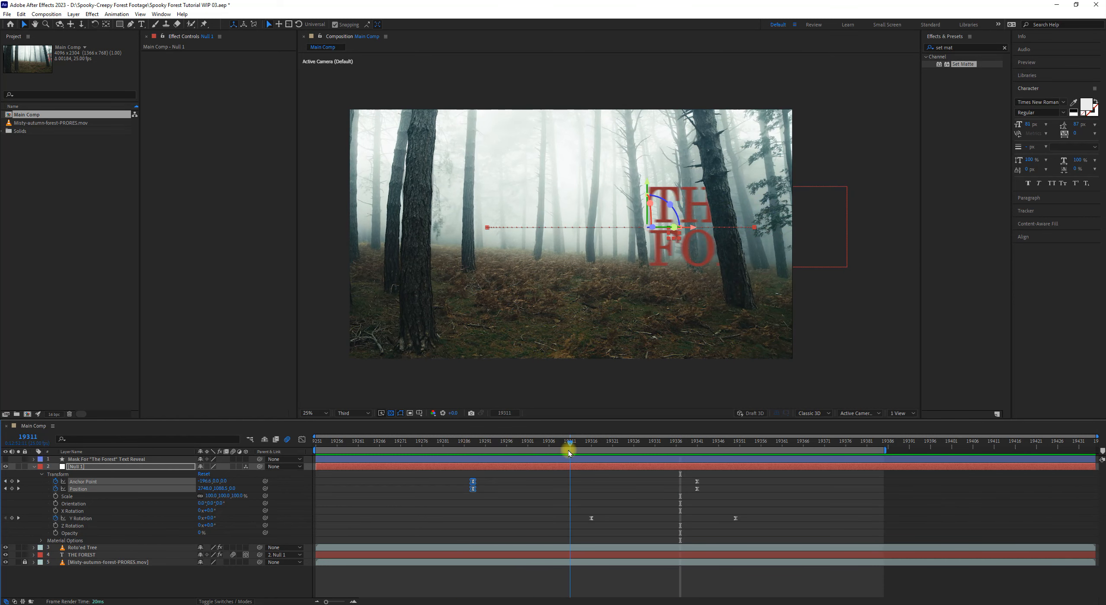
pyautogui.click(592, 518)
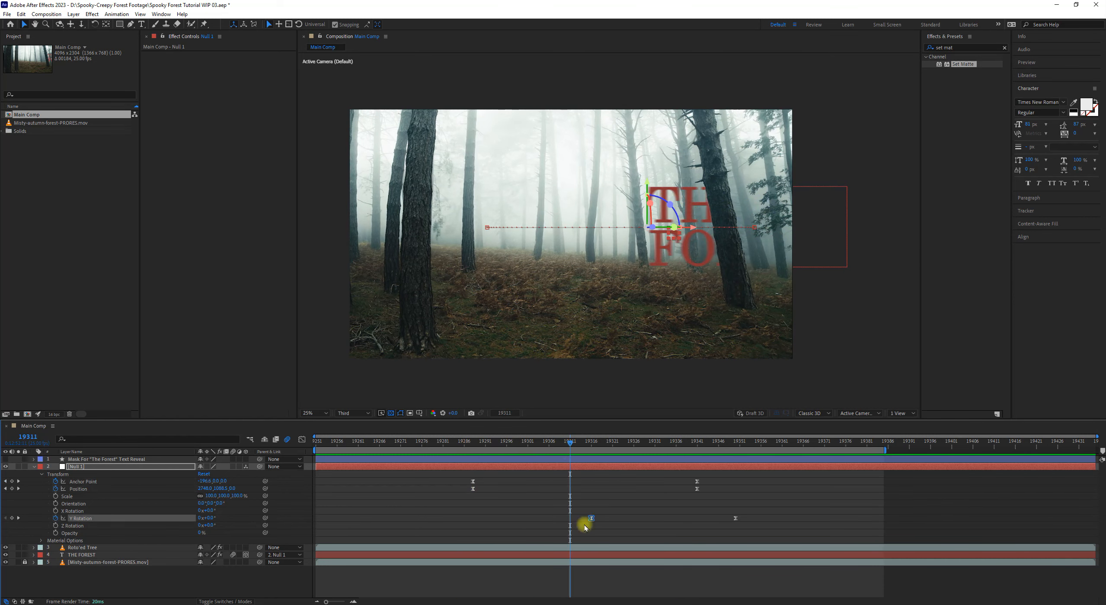
pyautogui.moveTo(592, 518); pyautogui.dragTo(571, 518)
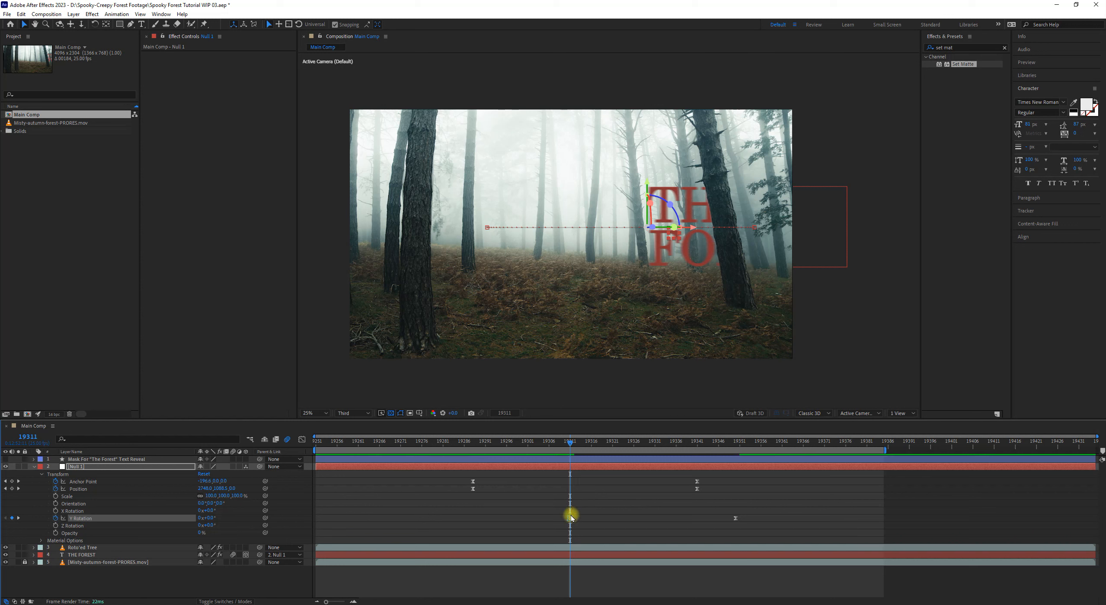
pyautogui.click(581, 518)
pyautogui.click(570, 518)
pyautogui.click(595, 518)
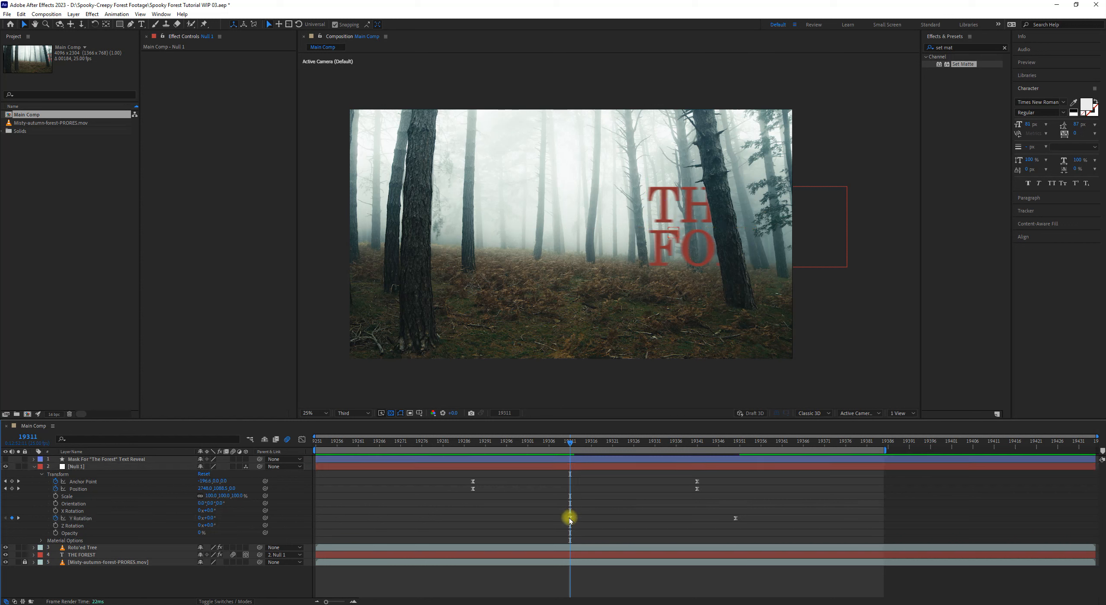
pyautogui.click(106, 518)
pyautogui.click(612, 523)
# - Preview the text reveal with the earlier rotation and inspect the THE FOREST title up close at frame 19361
pyautogui.moveTo(577, 442); pyautogui.dragTo(469, 440)
pyautogui.press('space')
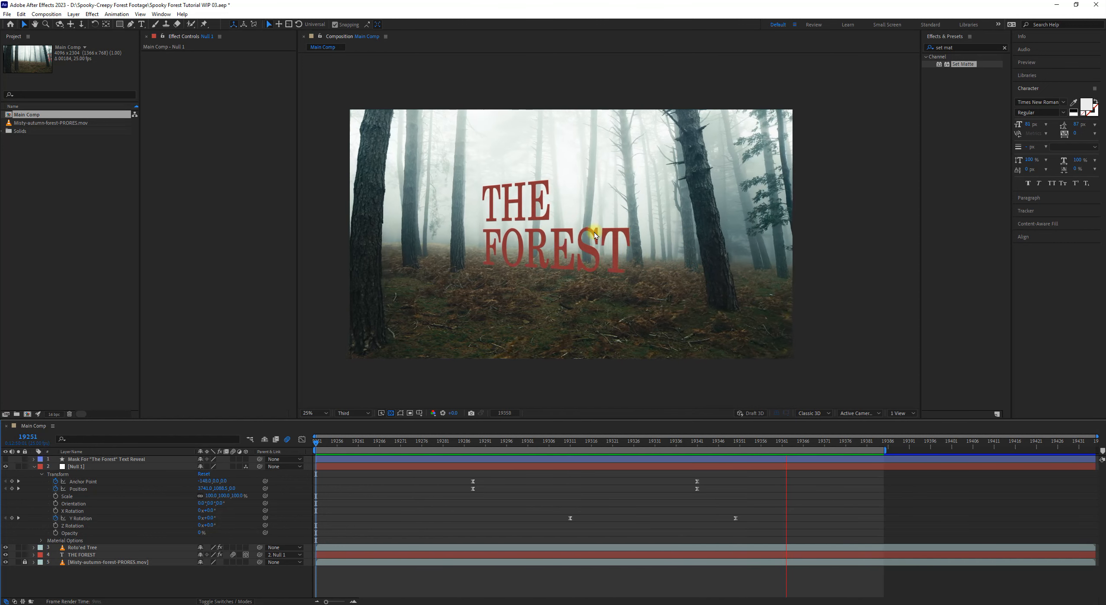
pyautogui.press('space')
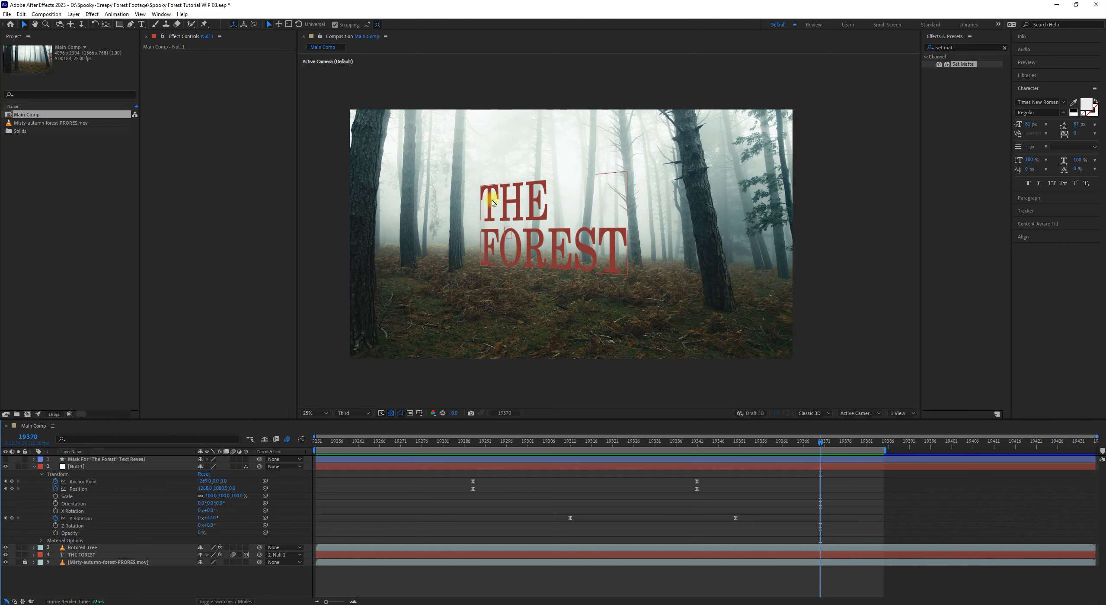
pyautogui.press('space')
pyautogui.press('space')
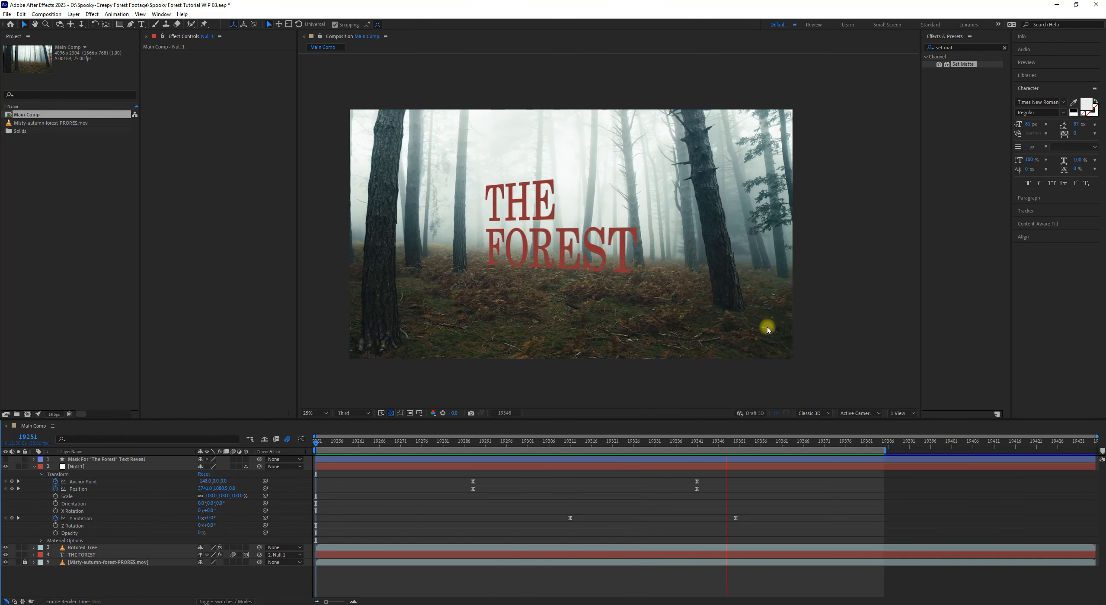
pyautogui.press('space')
pyautogui.scroll(2, 594, 240)
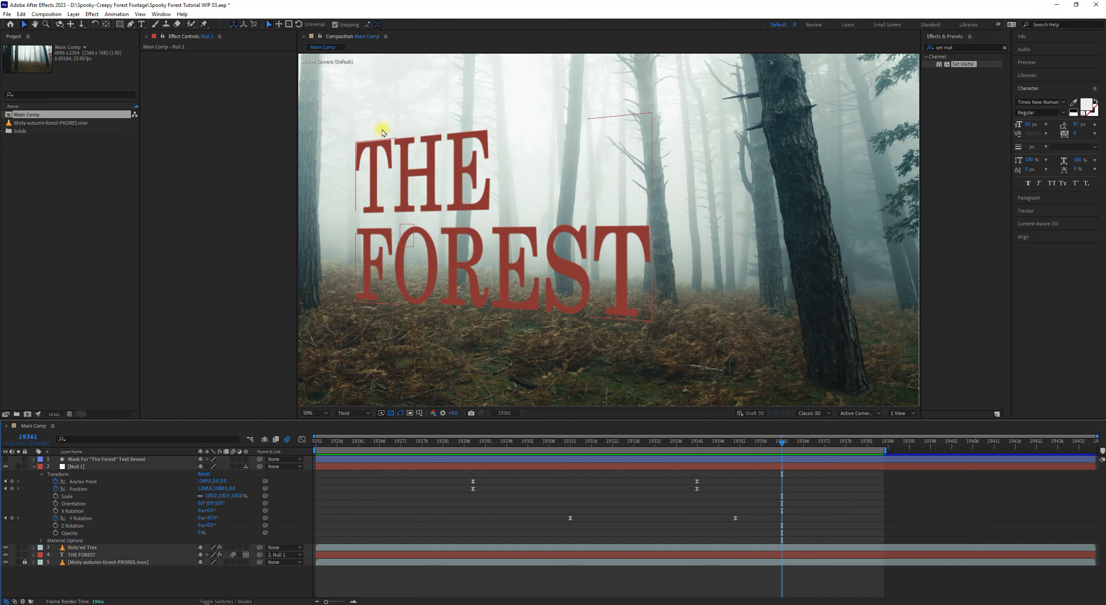
pyautogui.scroll(-2, 636, 284)
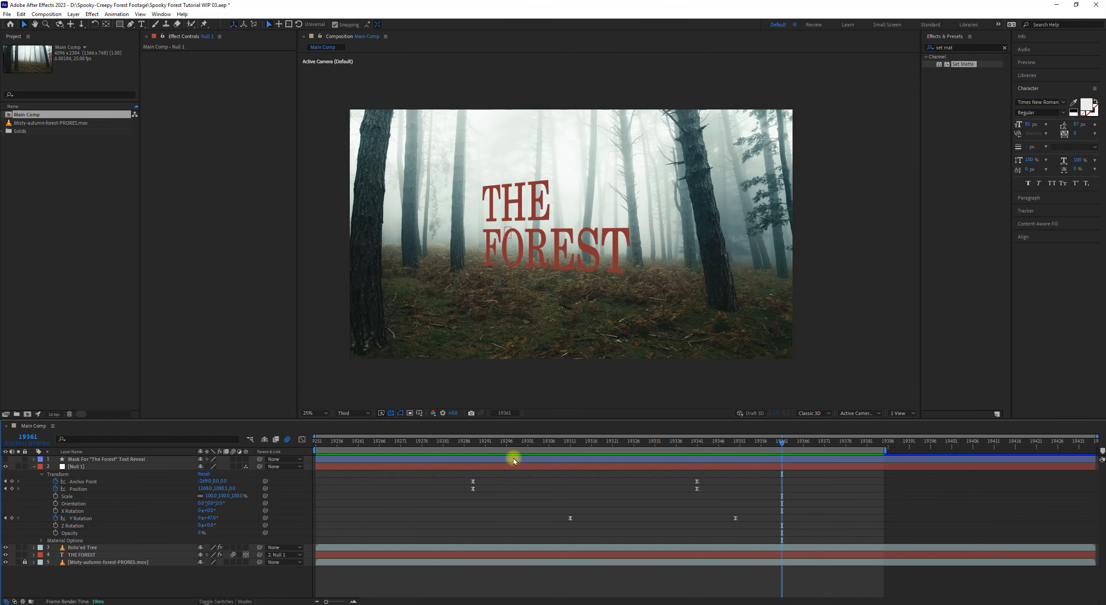
# - Collapse Null 1's properties in the layer list and preview the composition from the first frame
pyautogui.press('Home')
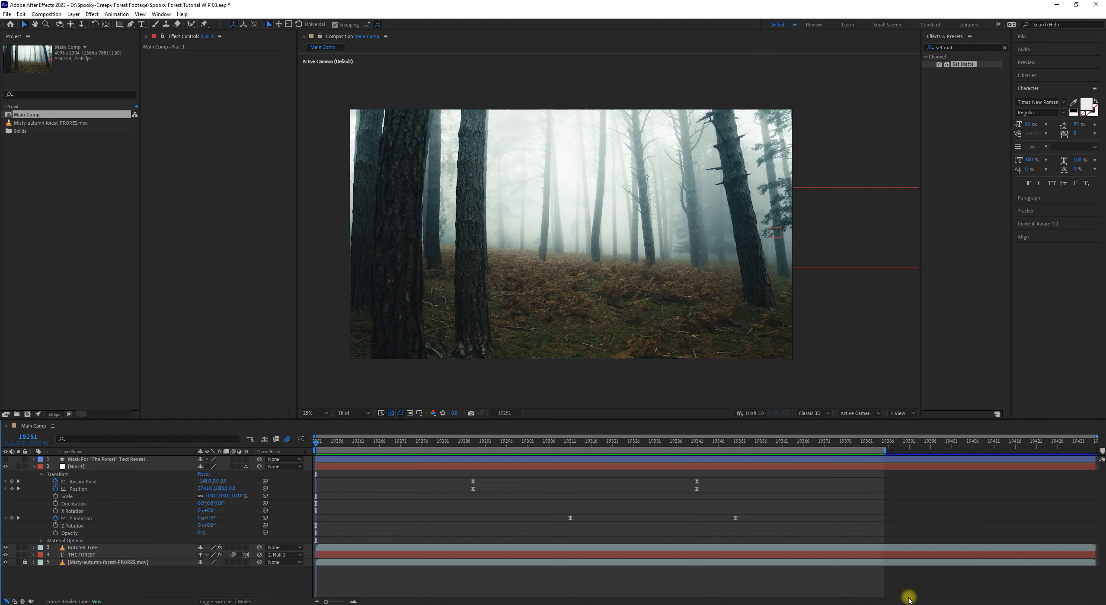
pyautogui.click(33, 466)
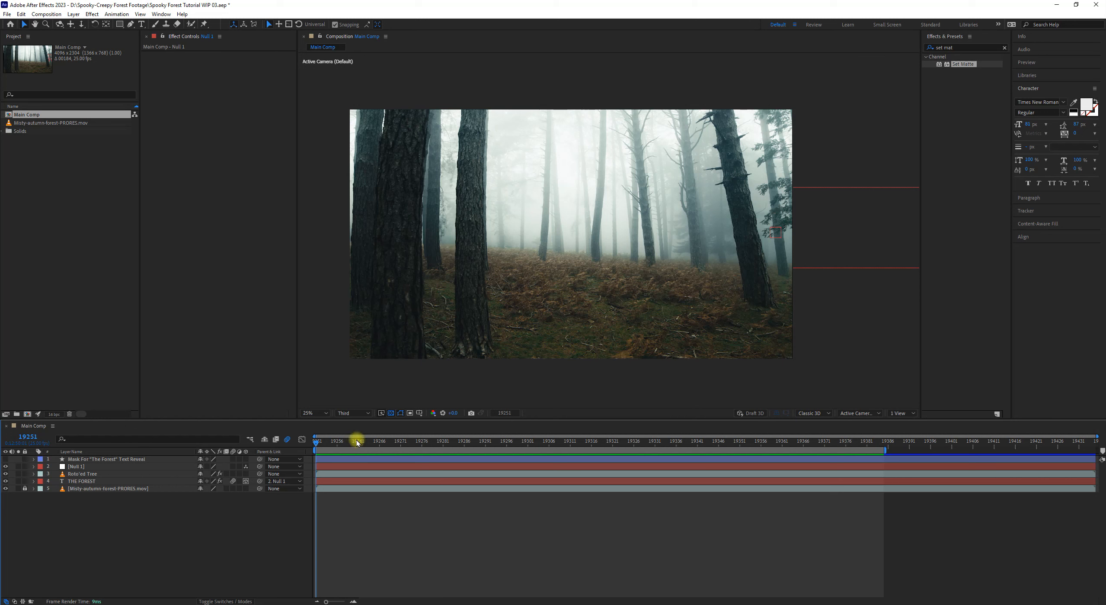
pyautogui.press('space')
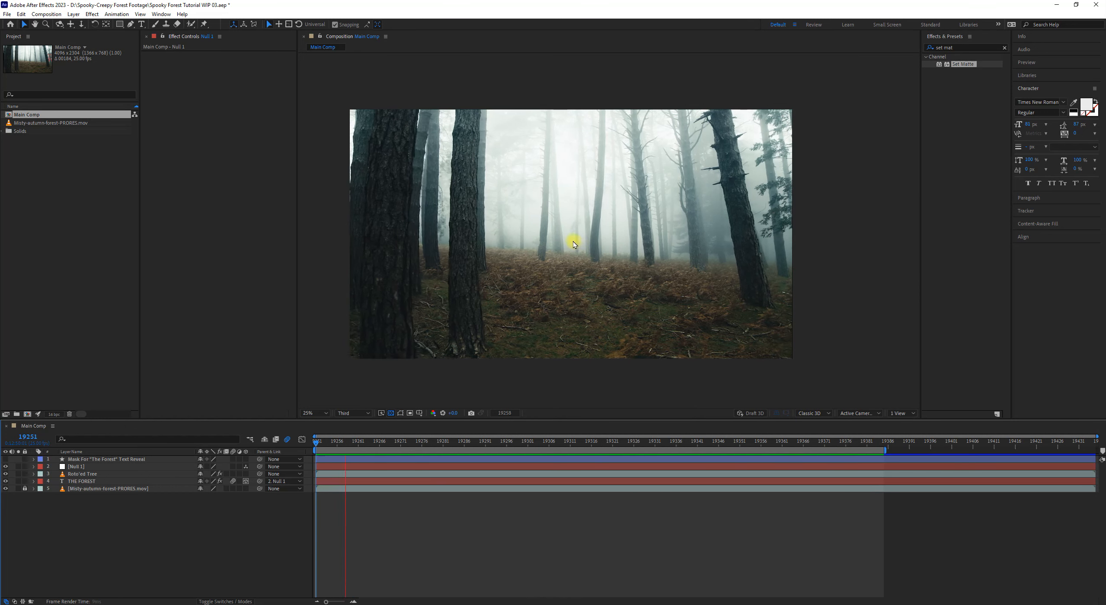